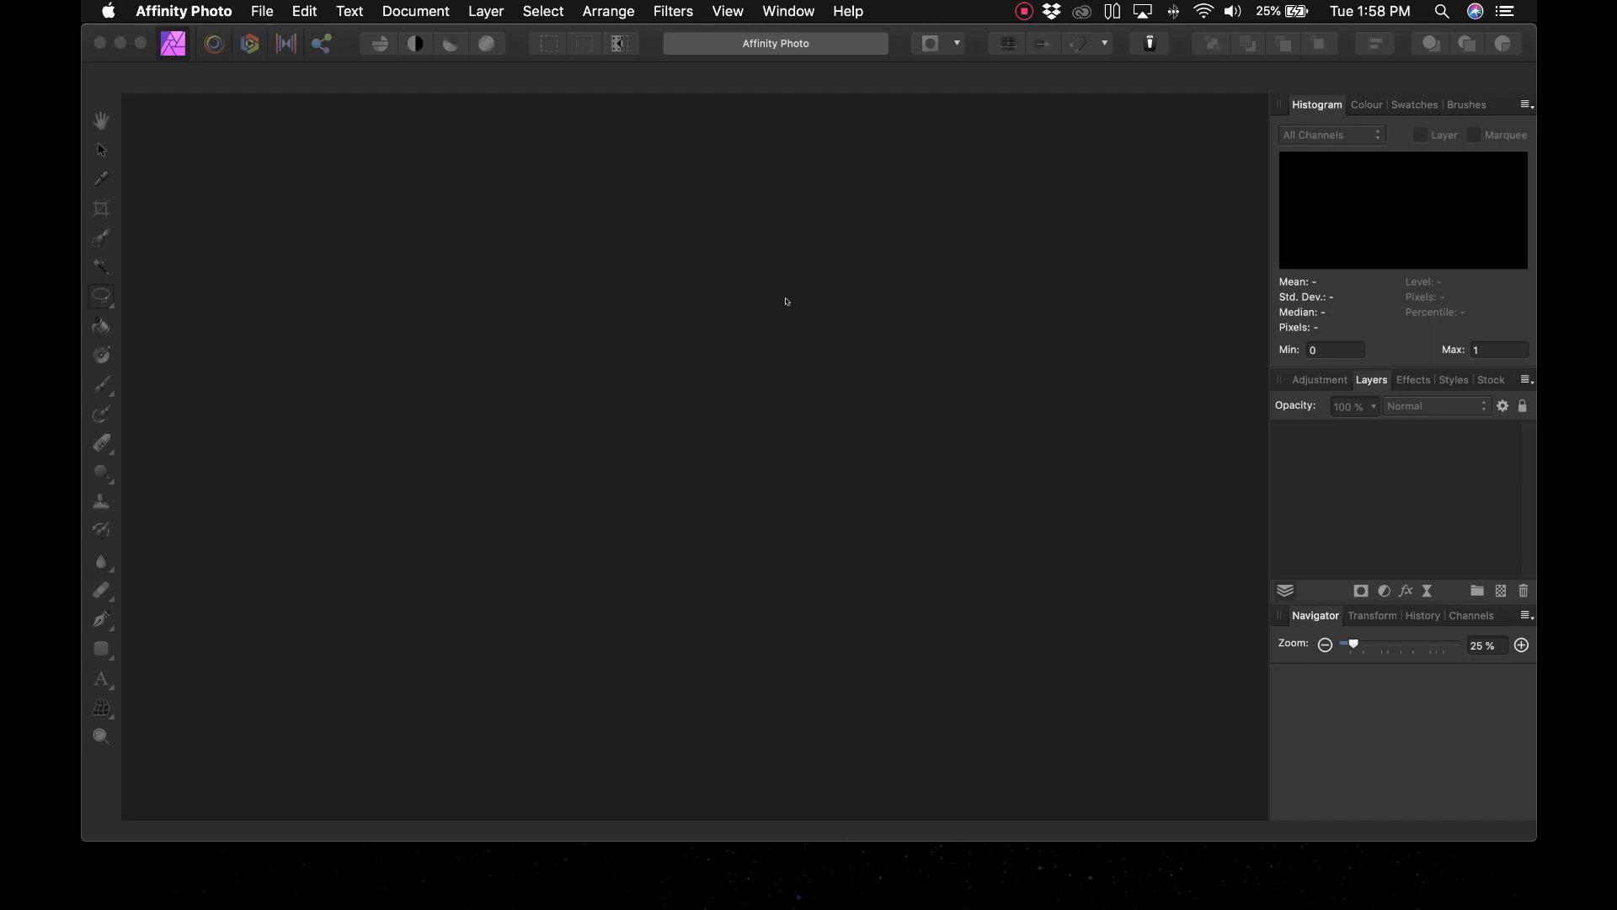
Open the Brick Wall document from the folder "5. Let's Make The Background | Advanced Layering & Blending" in Affinity Lesson 1
{"action": "left_click", "coordinate": [786, 302]}
{"action": "left_click", "coordinate": [263, 11]}
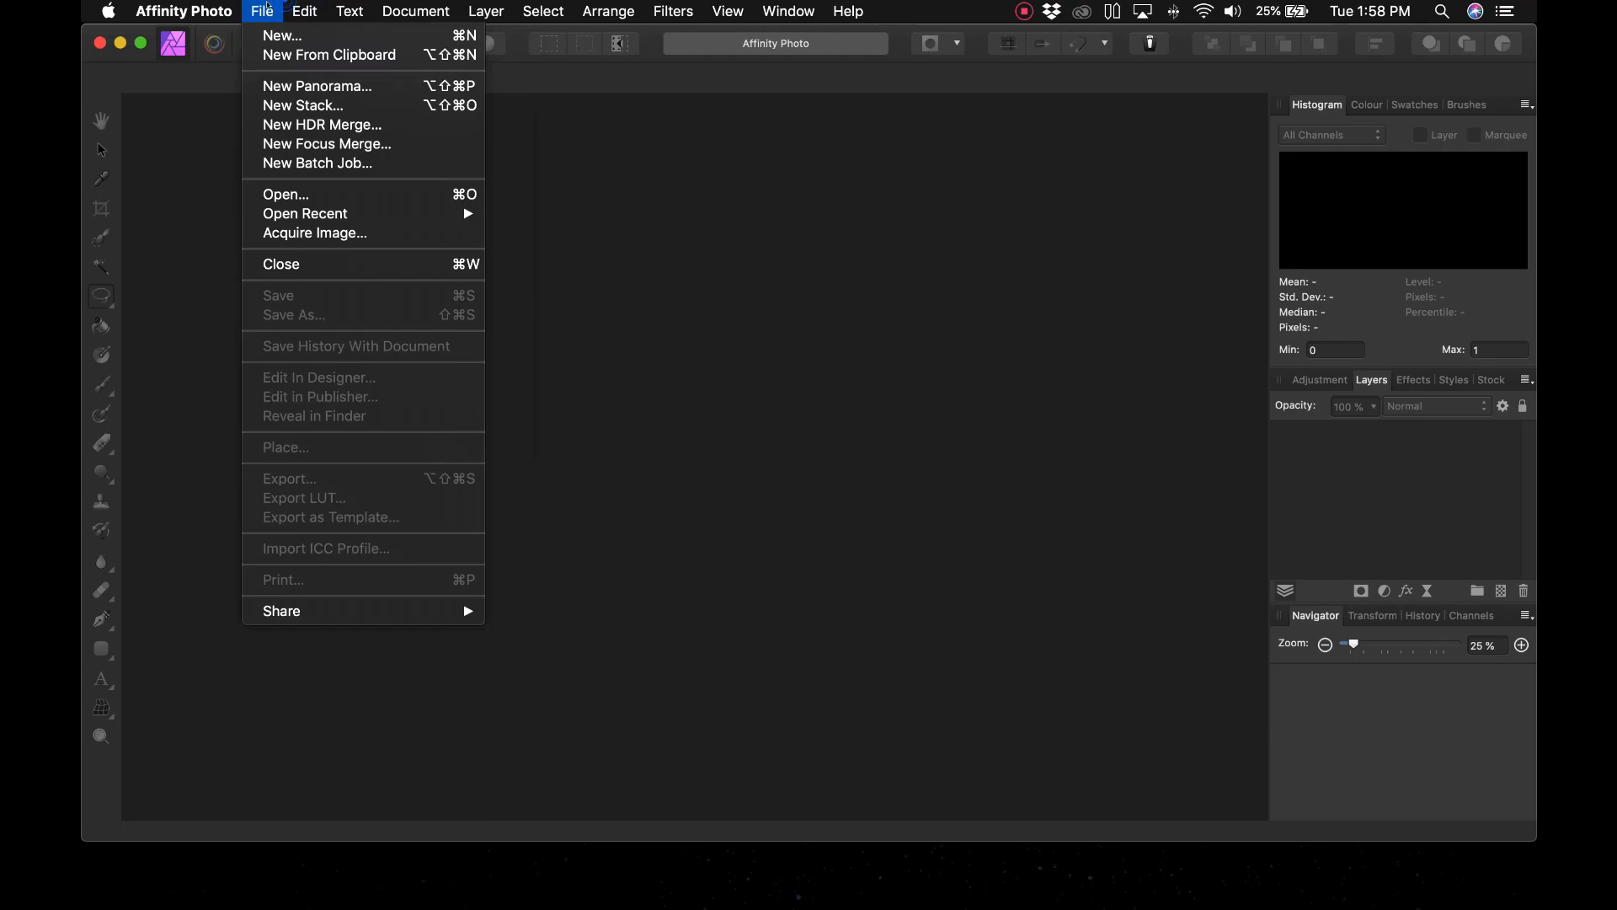
{"action": "left_click", "coordinate": [352, 198]}
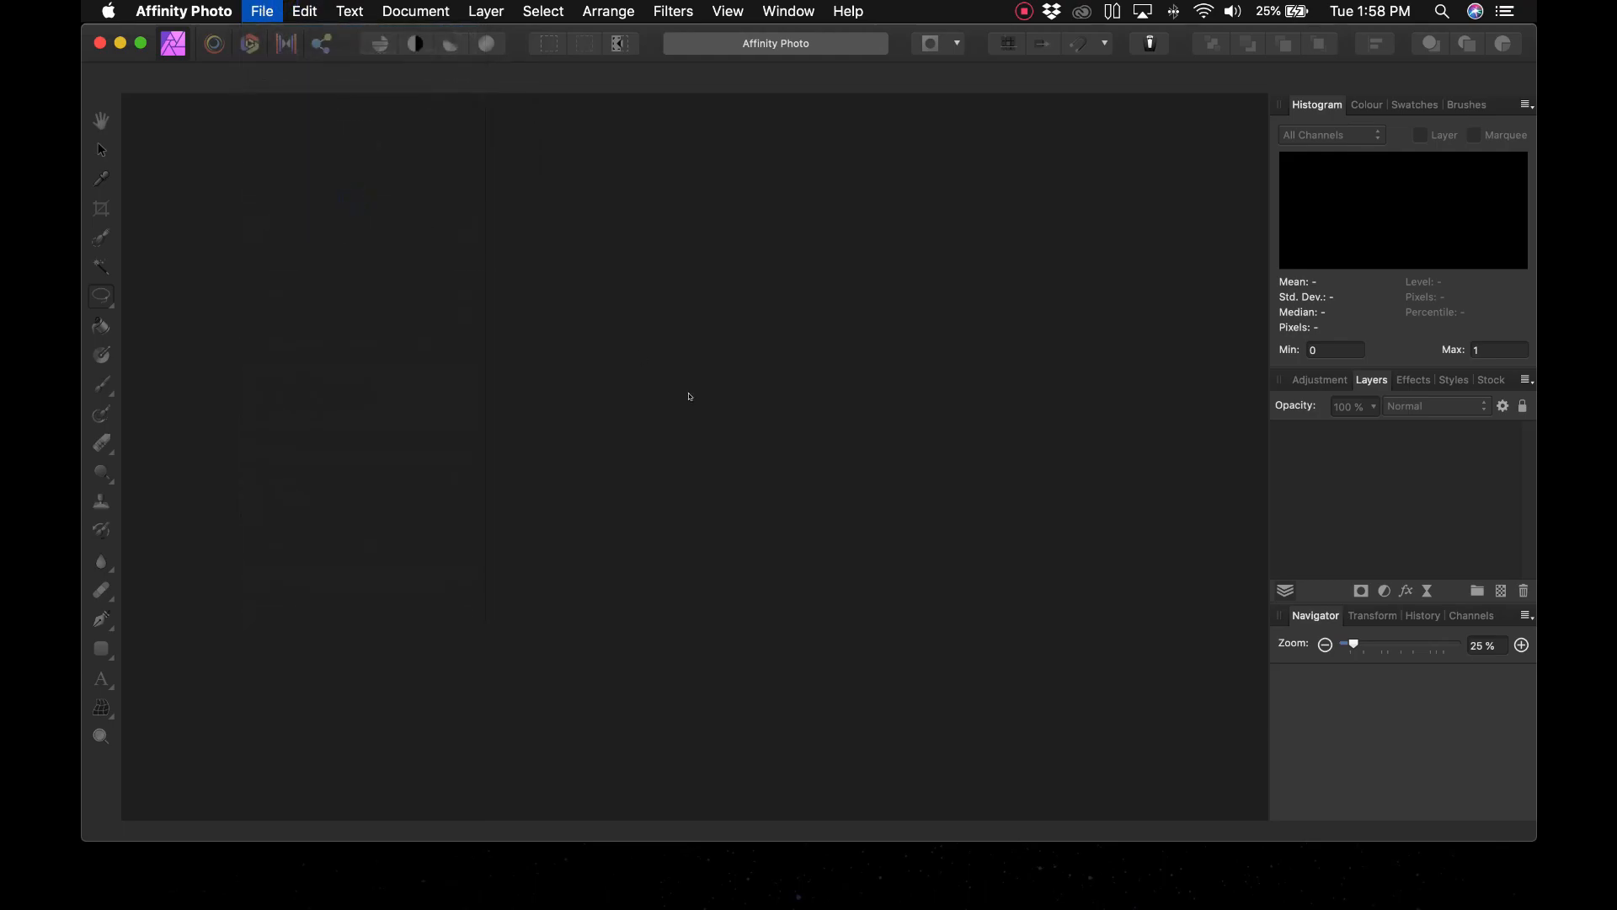
{"action": "left_click", "coordinate": [816, 157]}
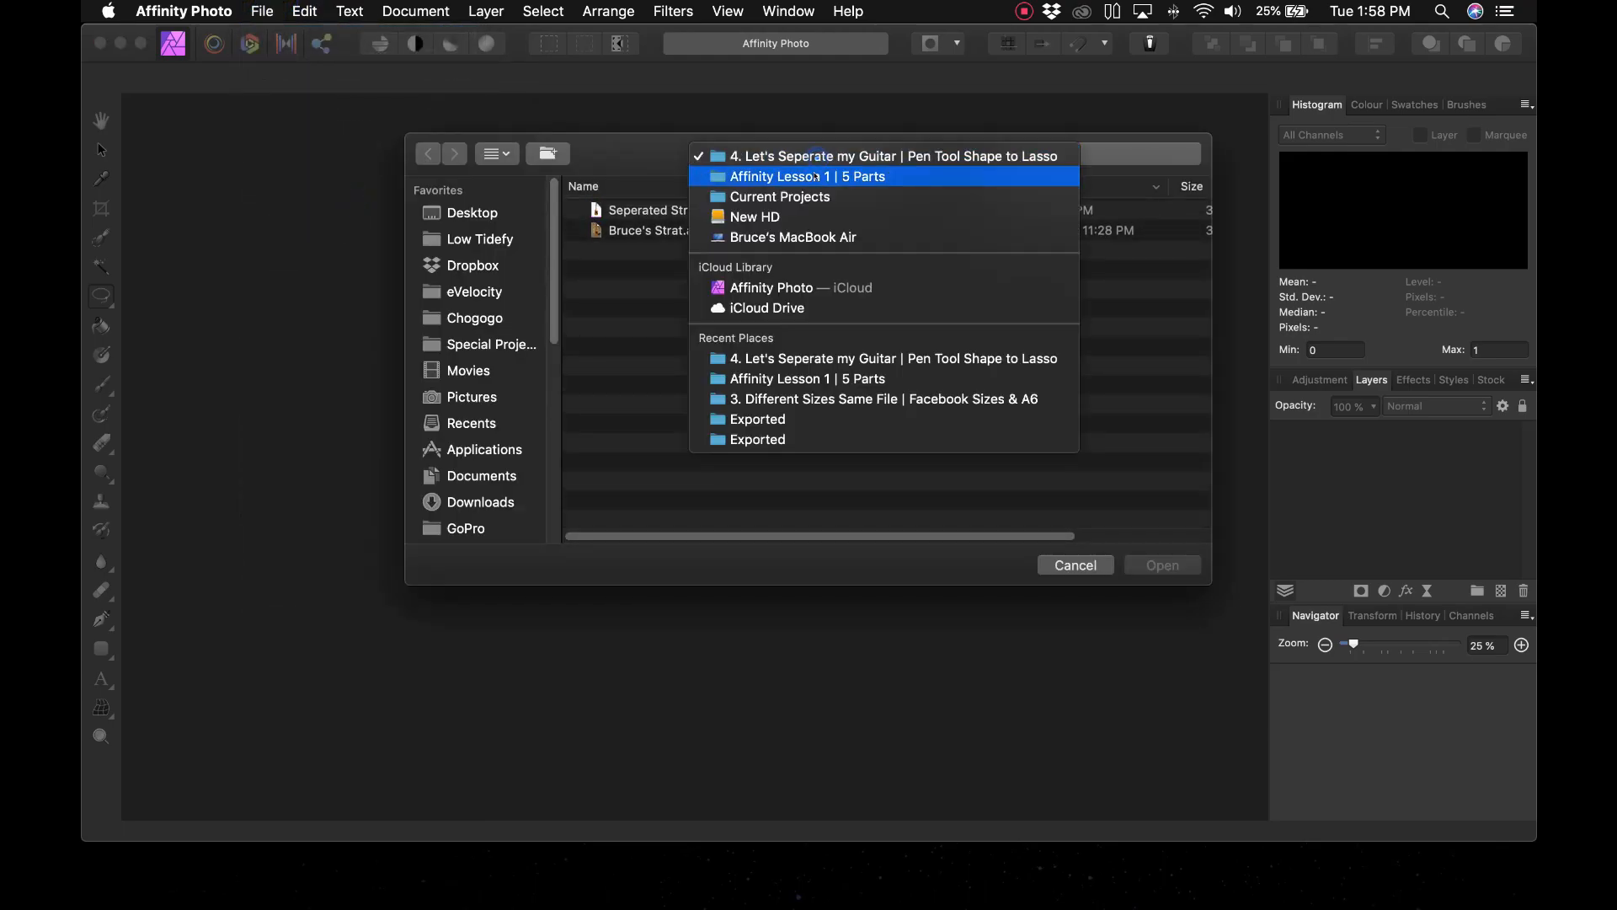
{"action": "left_click", "coordinate": [809, 175]}
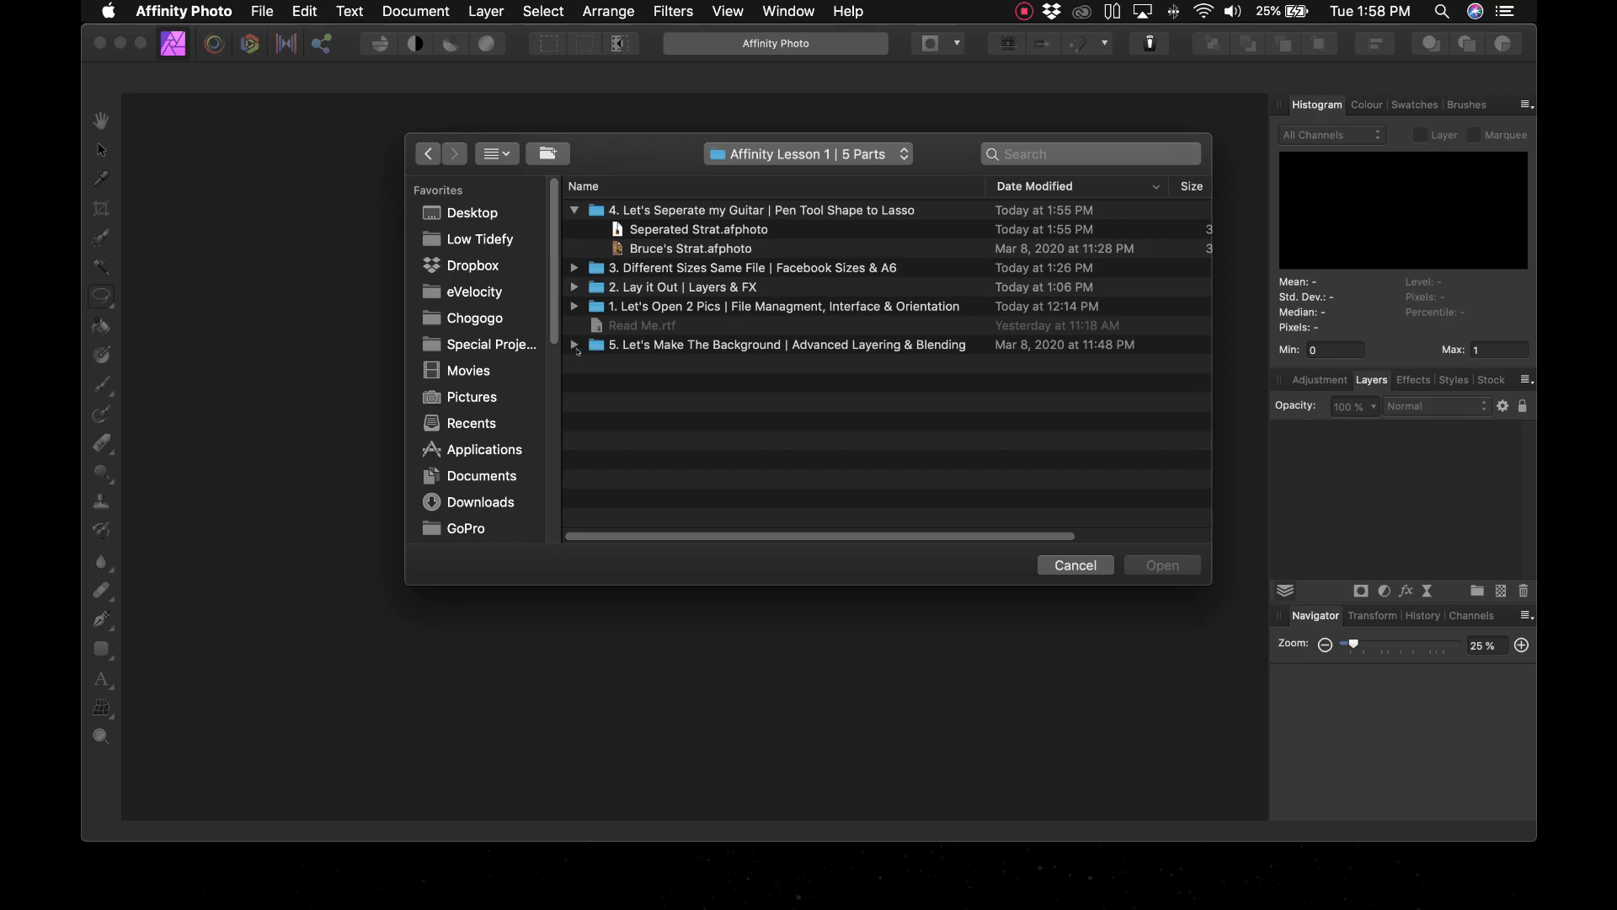
{"action": "left_click", "coordinate": [577, 348]}
{"action": "left_click", "coordinate": [575, 346]}
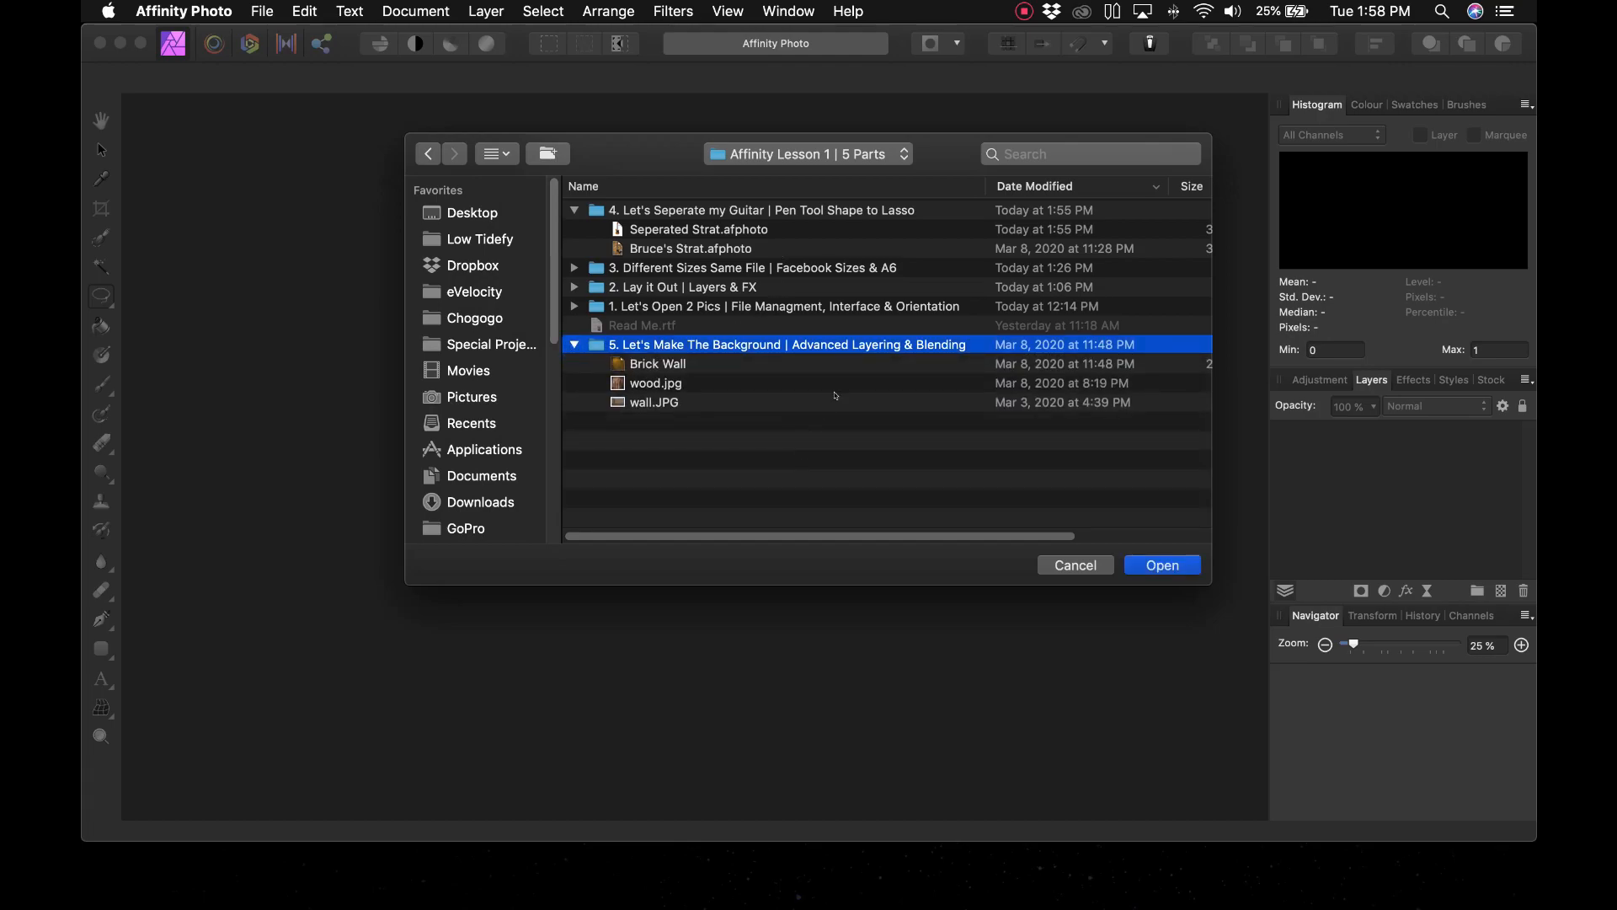
{"action": "left_click", "coordinate": [705, 365]}
{"action": "left_click", "coordinate": [1162, 567]}
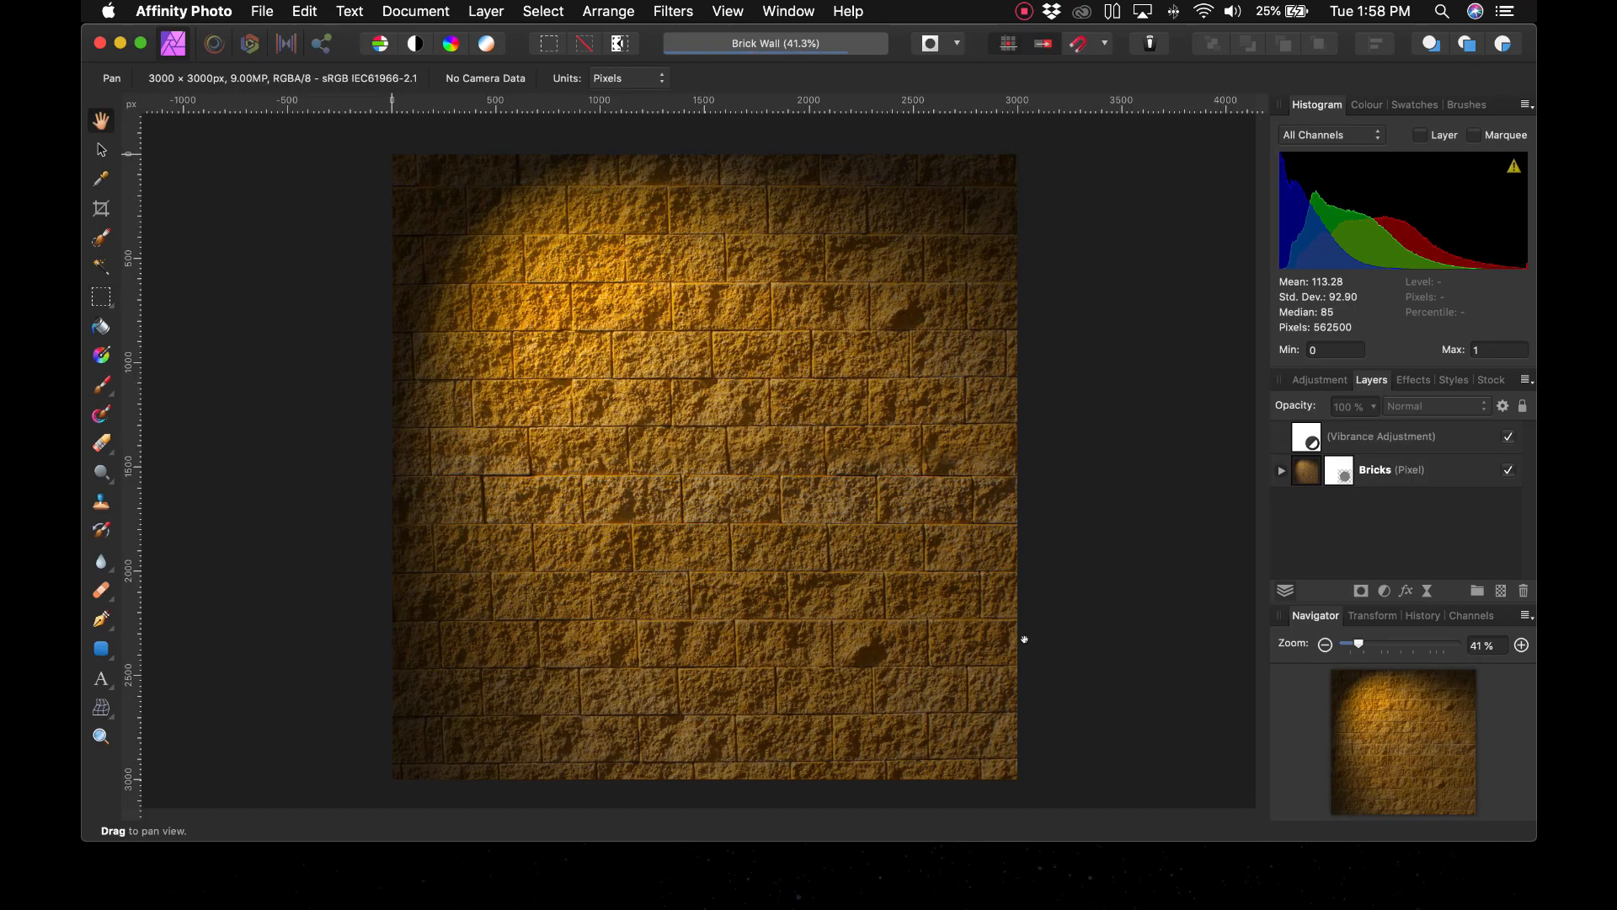
Group the Vibrance Adjustment layer and the masked Bricks layer together
{"action": "left_click", "coordinate": [1397, 477]}
{"action": "left_click", "coordinate": [1415, 445]}
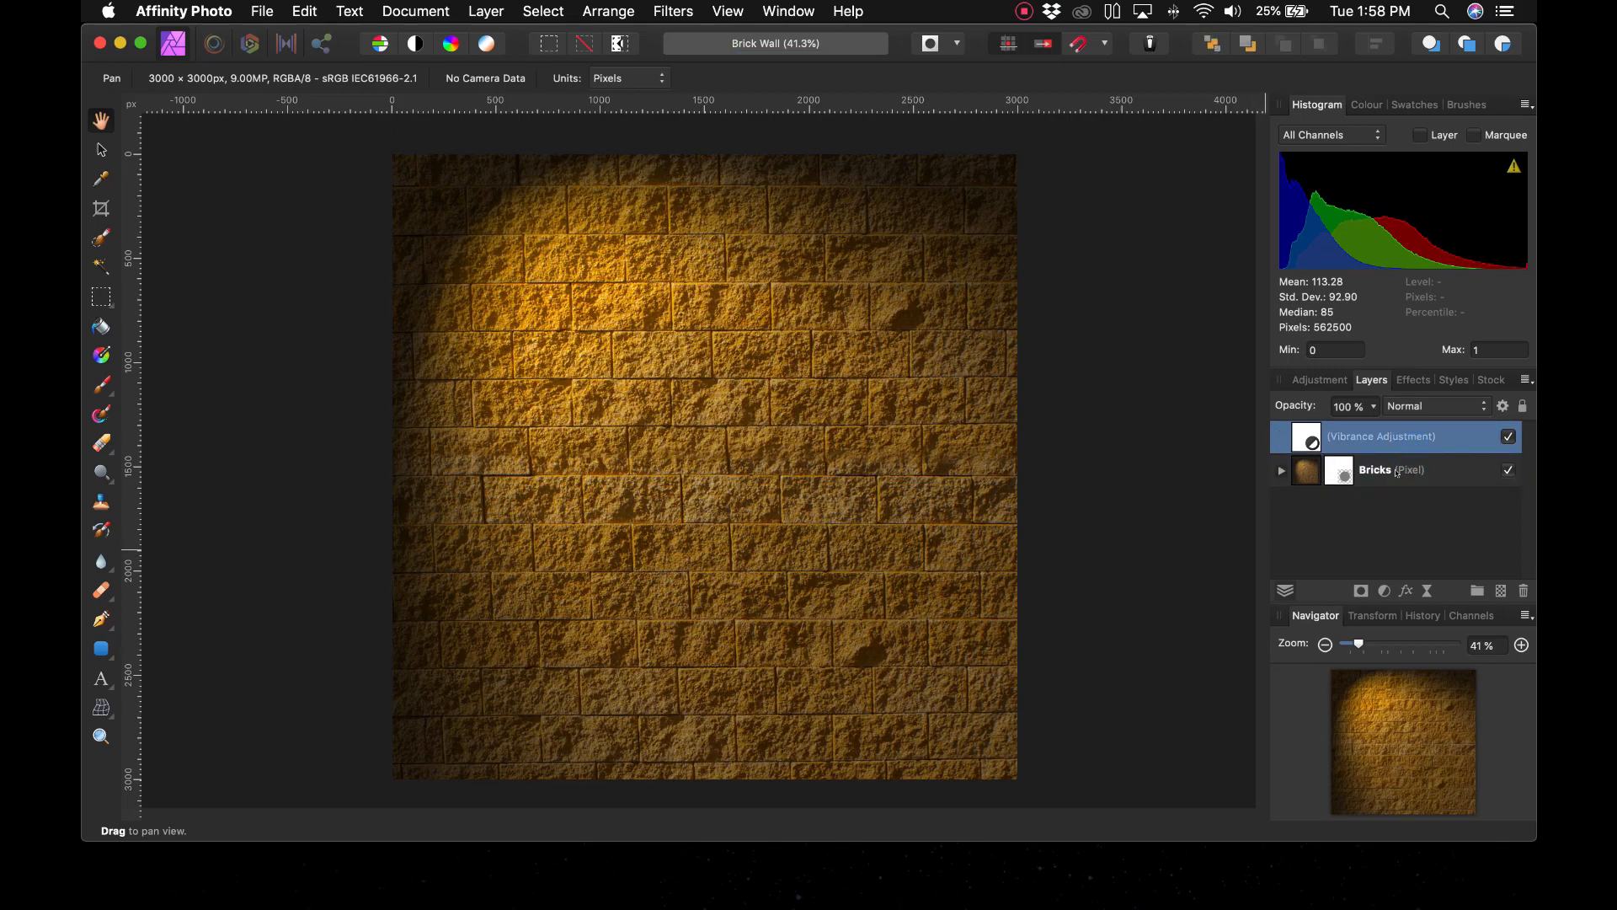
{"action": "left_click", "coordinate": [1397, 473], "text": "shift"}
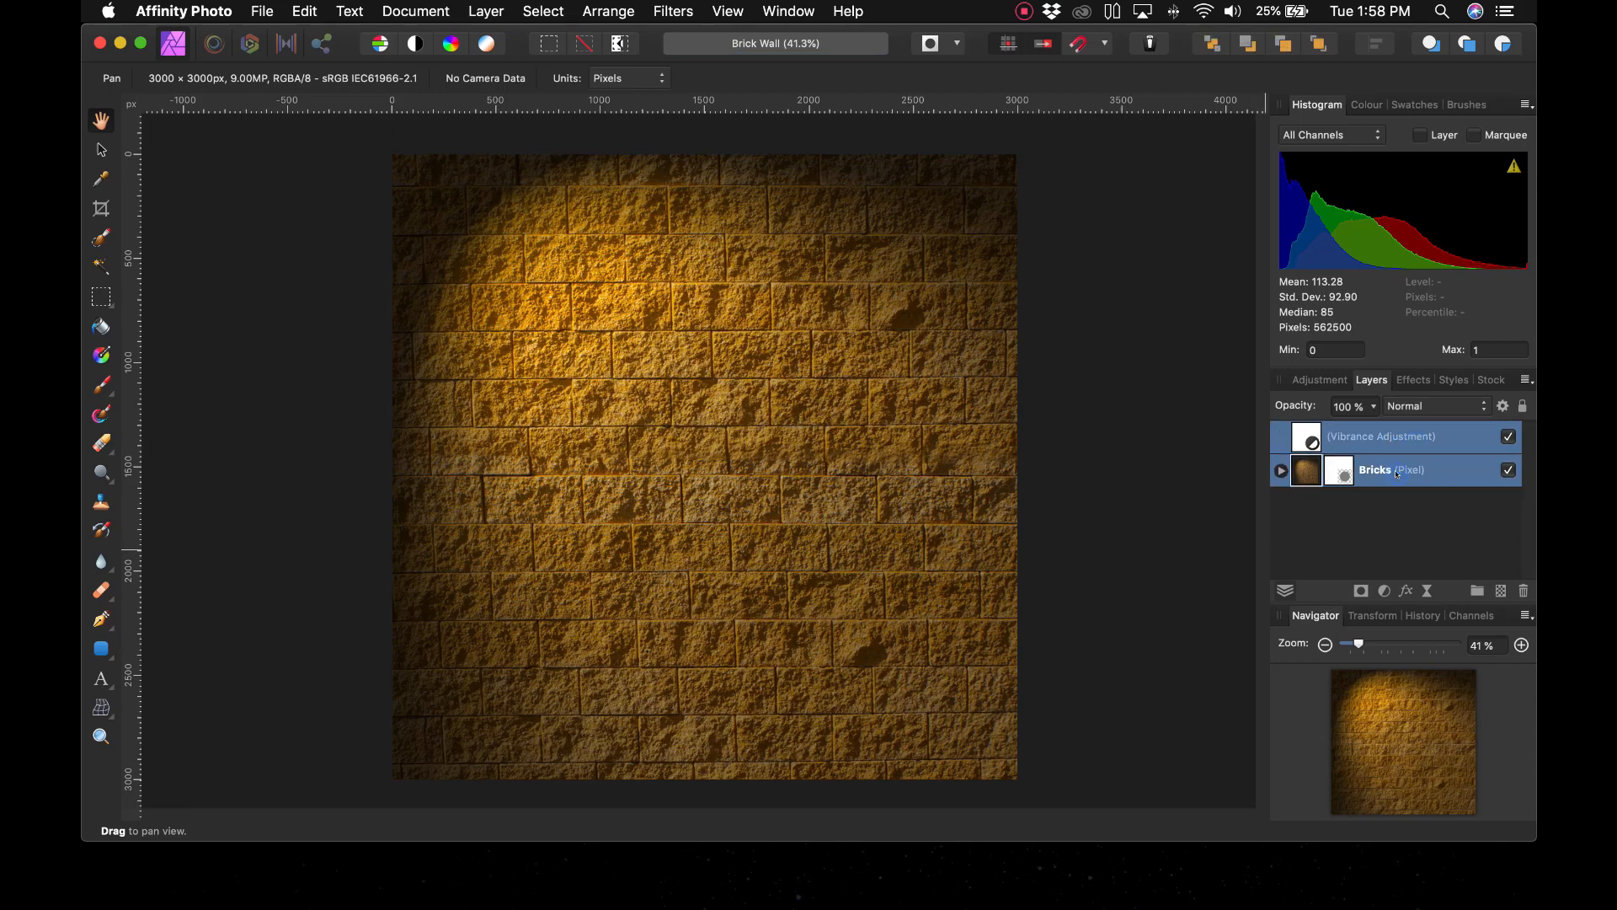
{"action": "left_click", "coordinate": [1367, 548]}
{"action": "left_click", "coordinate": [1342, 480]}
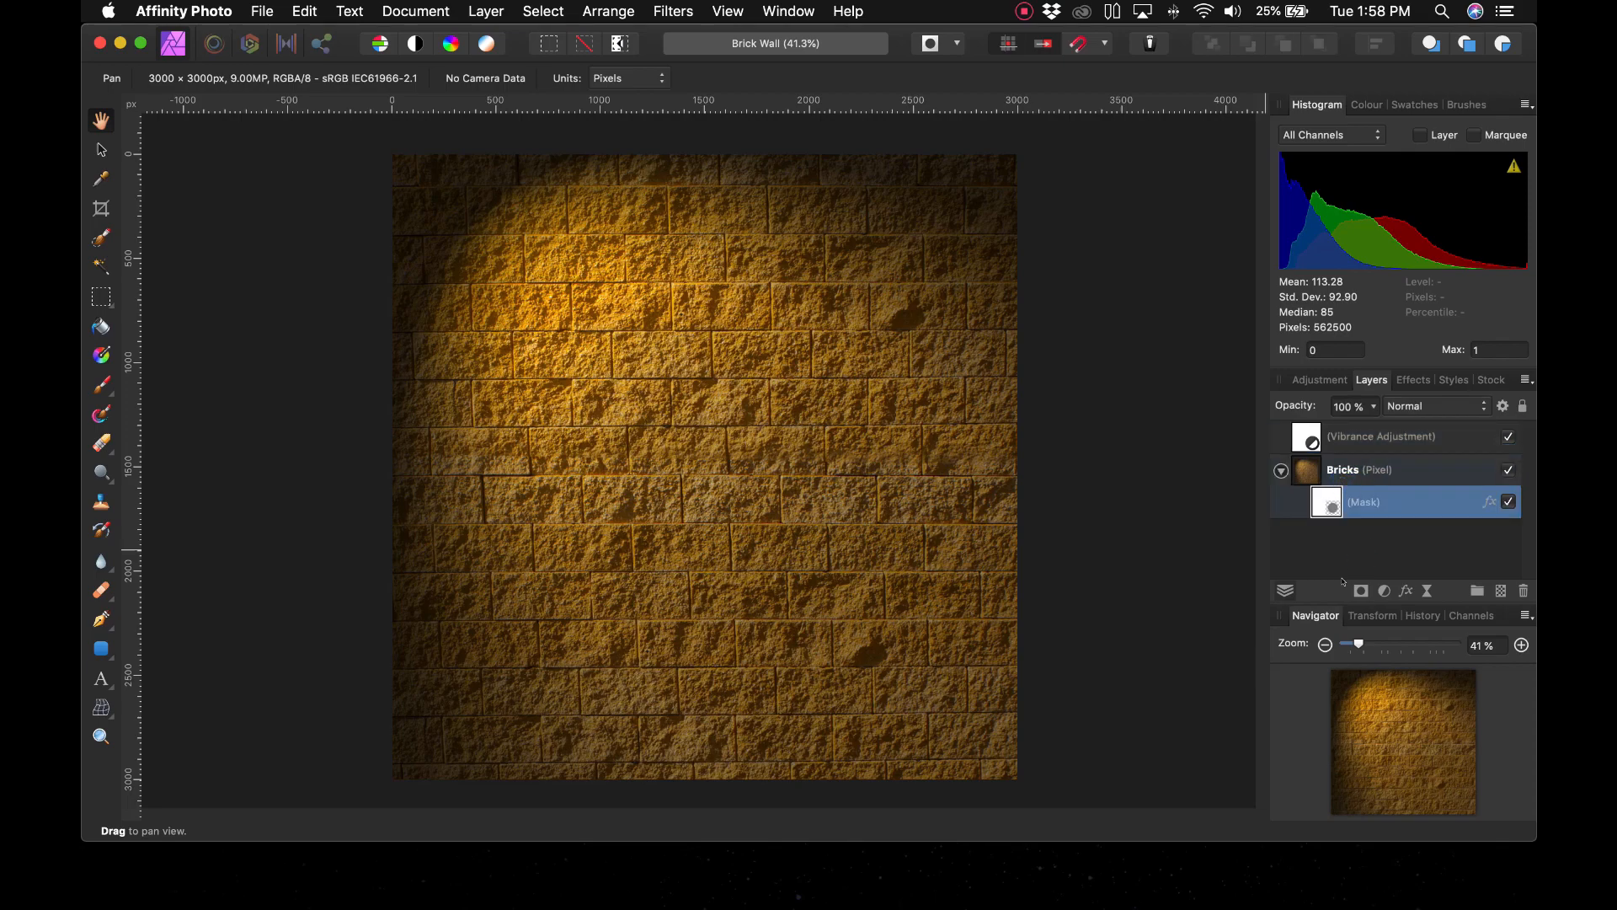
{"action": "left_click", "coordinate": [1373, 470]}
{"action": "left_click", "coordinate": [1384, 423], "text": "shift"}
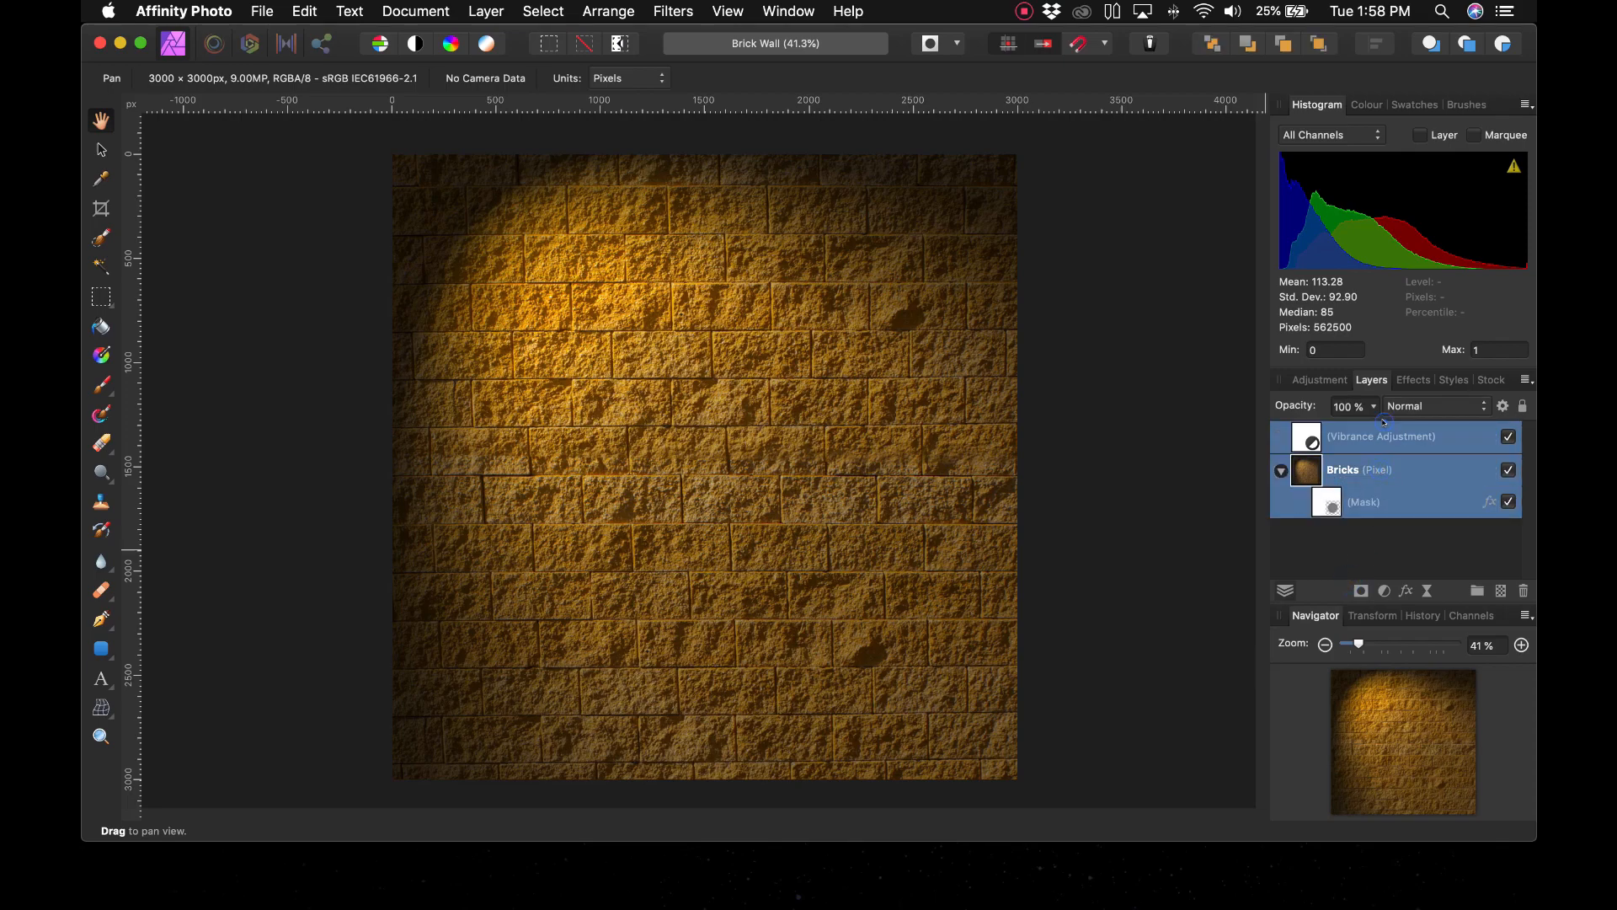
{"action": "key", "text": "super+g"}
Rename the new layer group as Back Wall
{"action": "double_click", "coordinate": [1345, 436]}
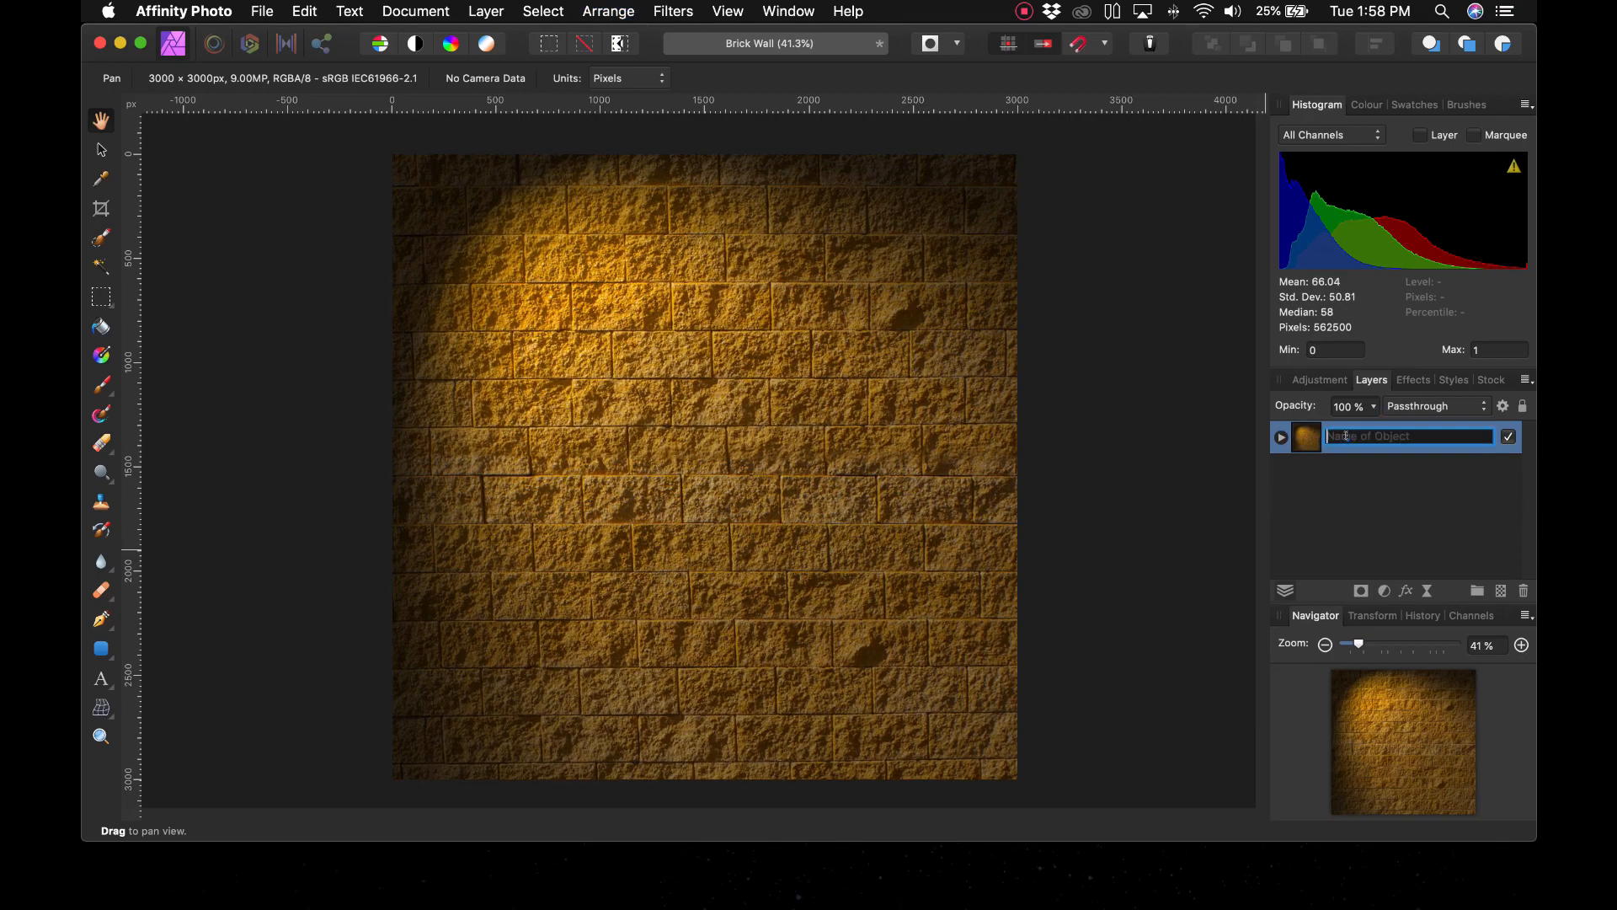
{"action": "left_click", "coordinate": [1344, 494]}
{"action": "left_click", "coordinate": [1347, 437]}
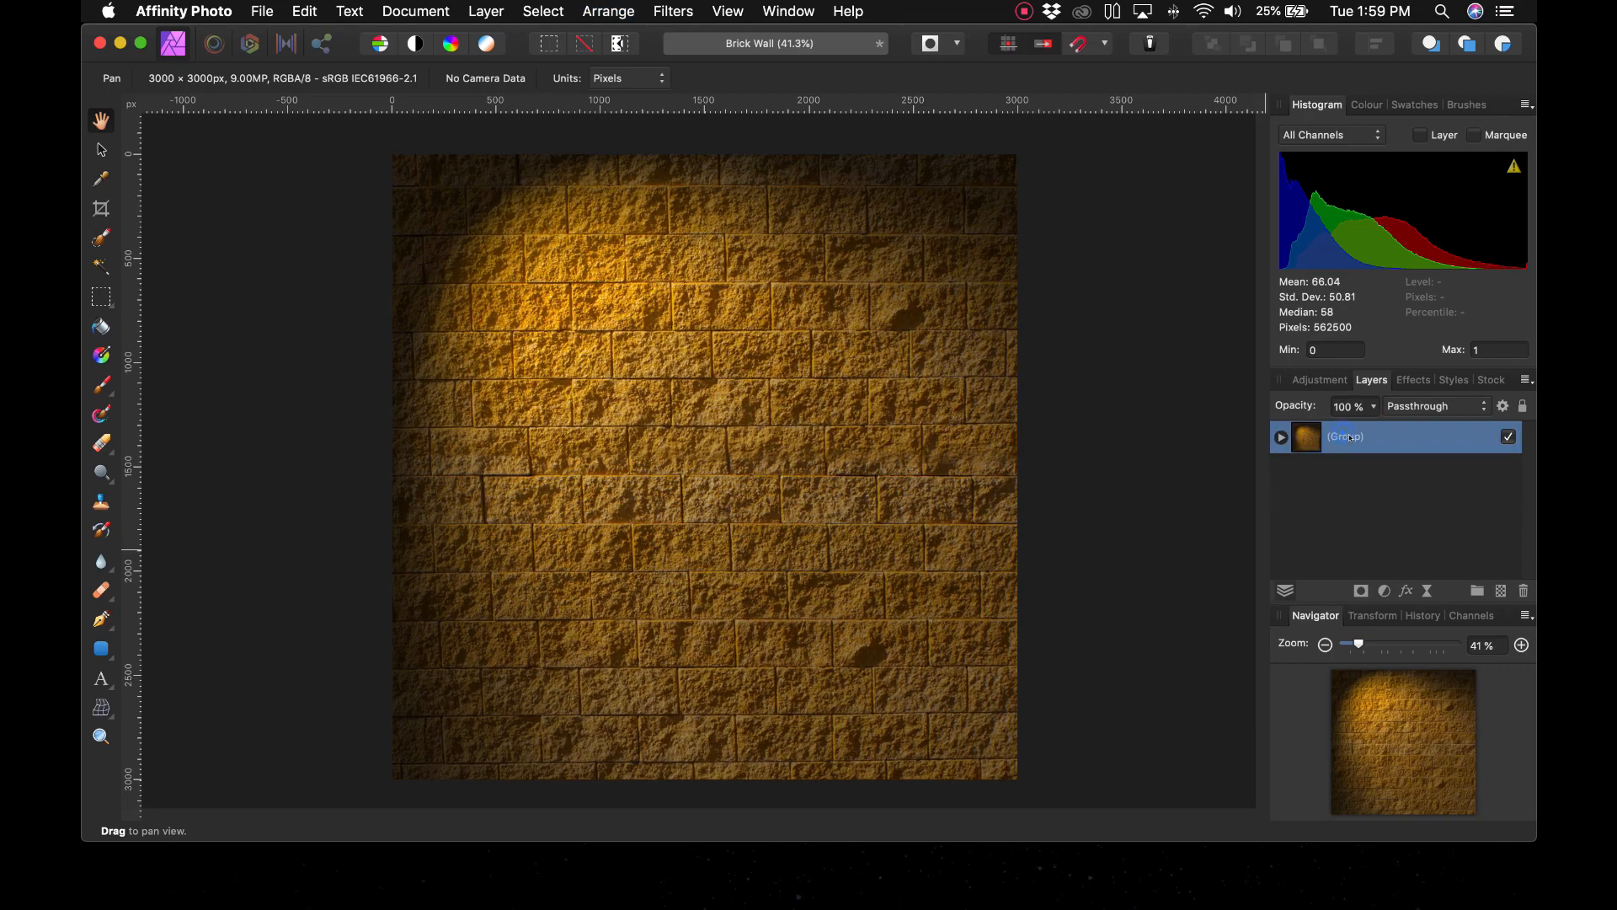
{"action": "double_click", "coordinate": [1349, 437]}
{"action": "type", "text": "B"}
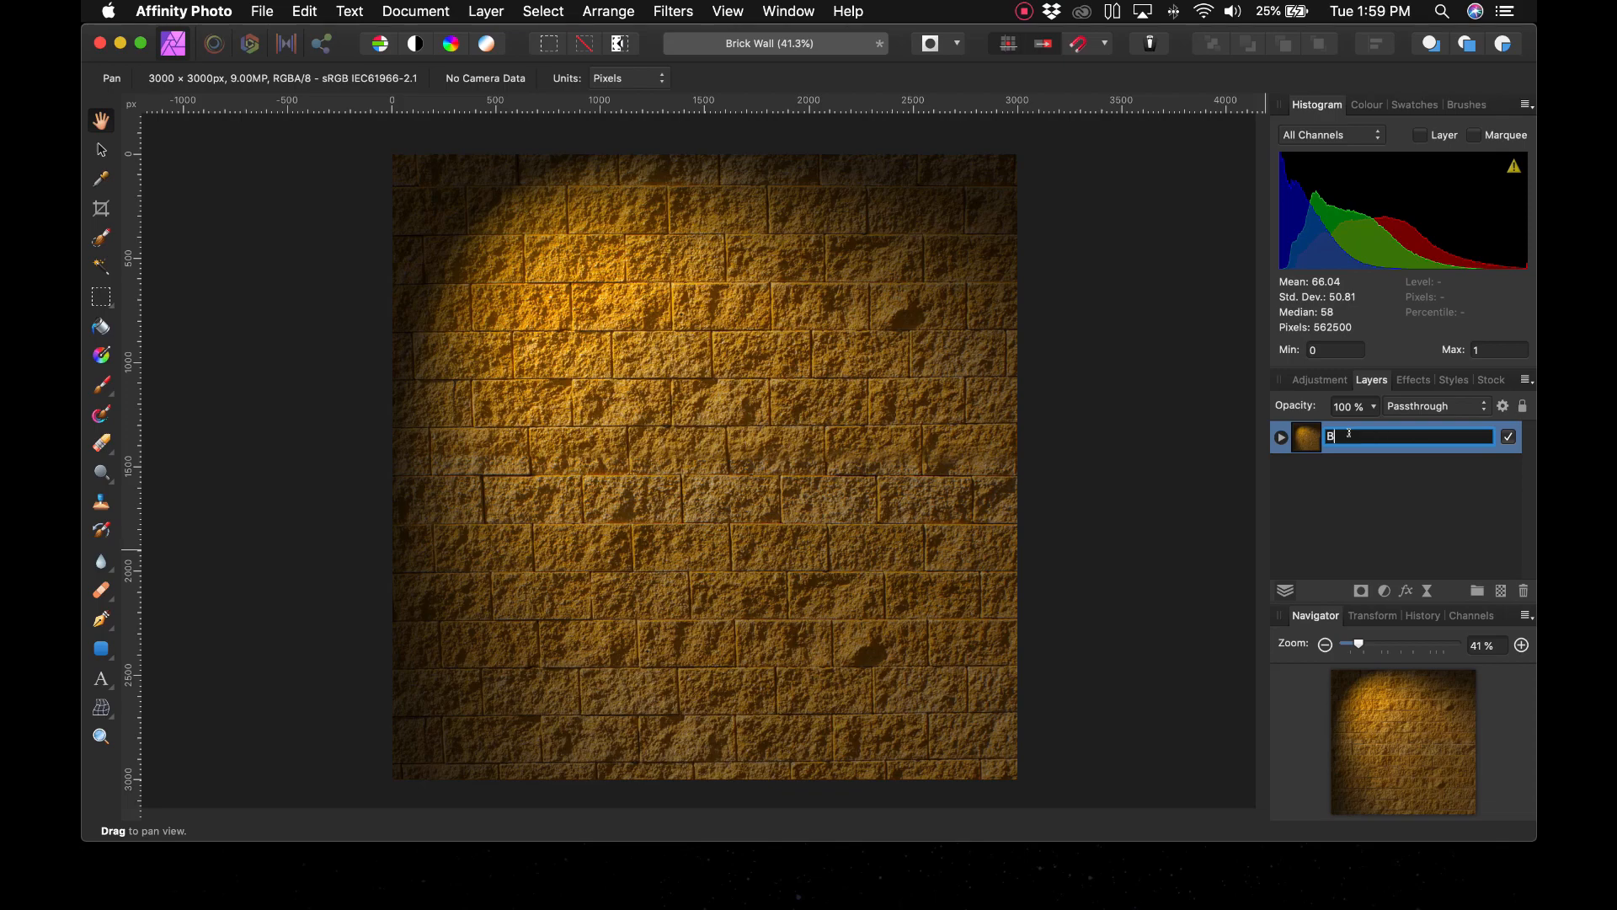
{"action": "type", "text": "ack Wall"}
{"action": "left_click", "coordinate": [1348, 509]}
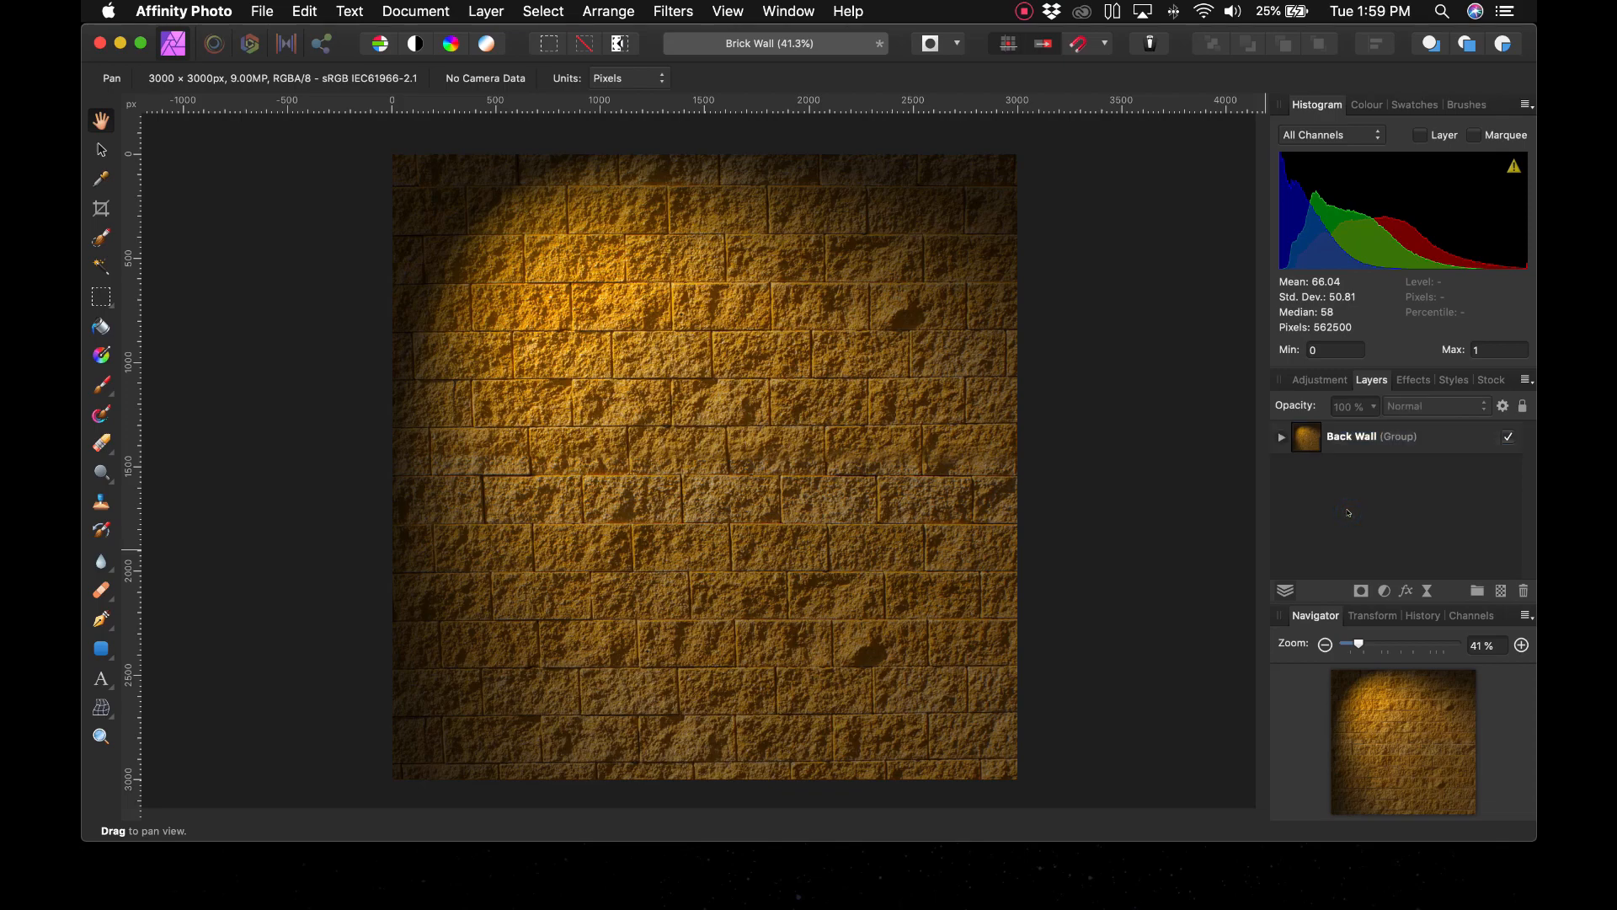
Open the source photo wall.JPG to view the original wall, and return to the Brick Wall document
{"action": "key", "text": "super+o"}
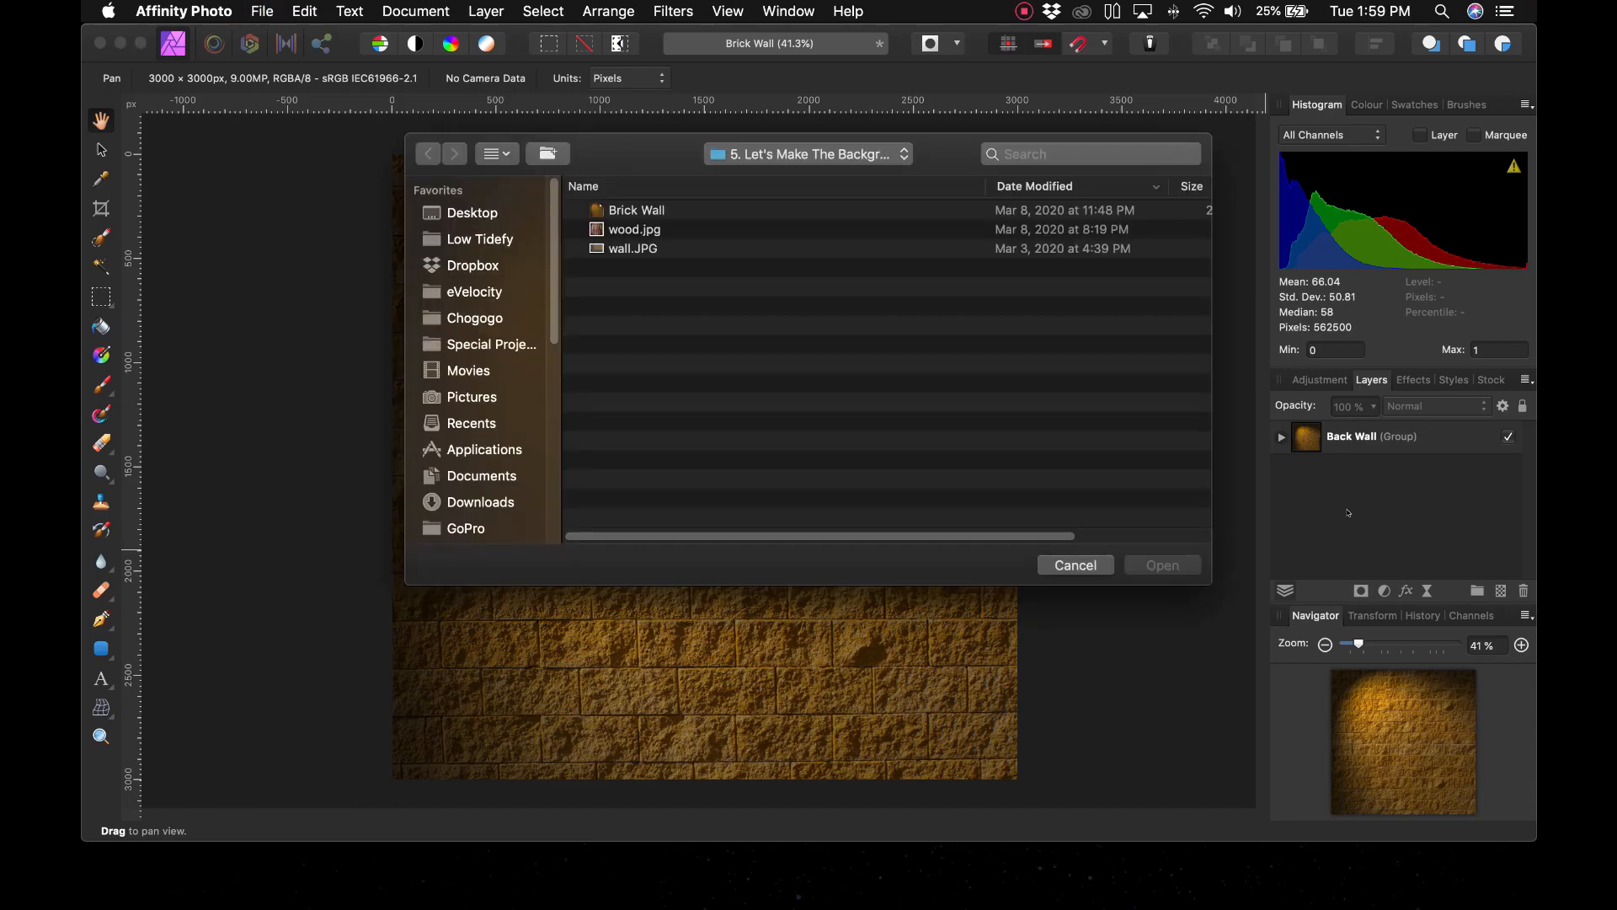
{"action": "left_click", "coordinate": [653, 226]}
{"action": "left_click", "coordinate": [649, 246]}
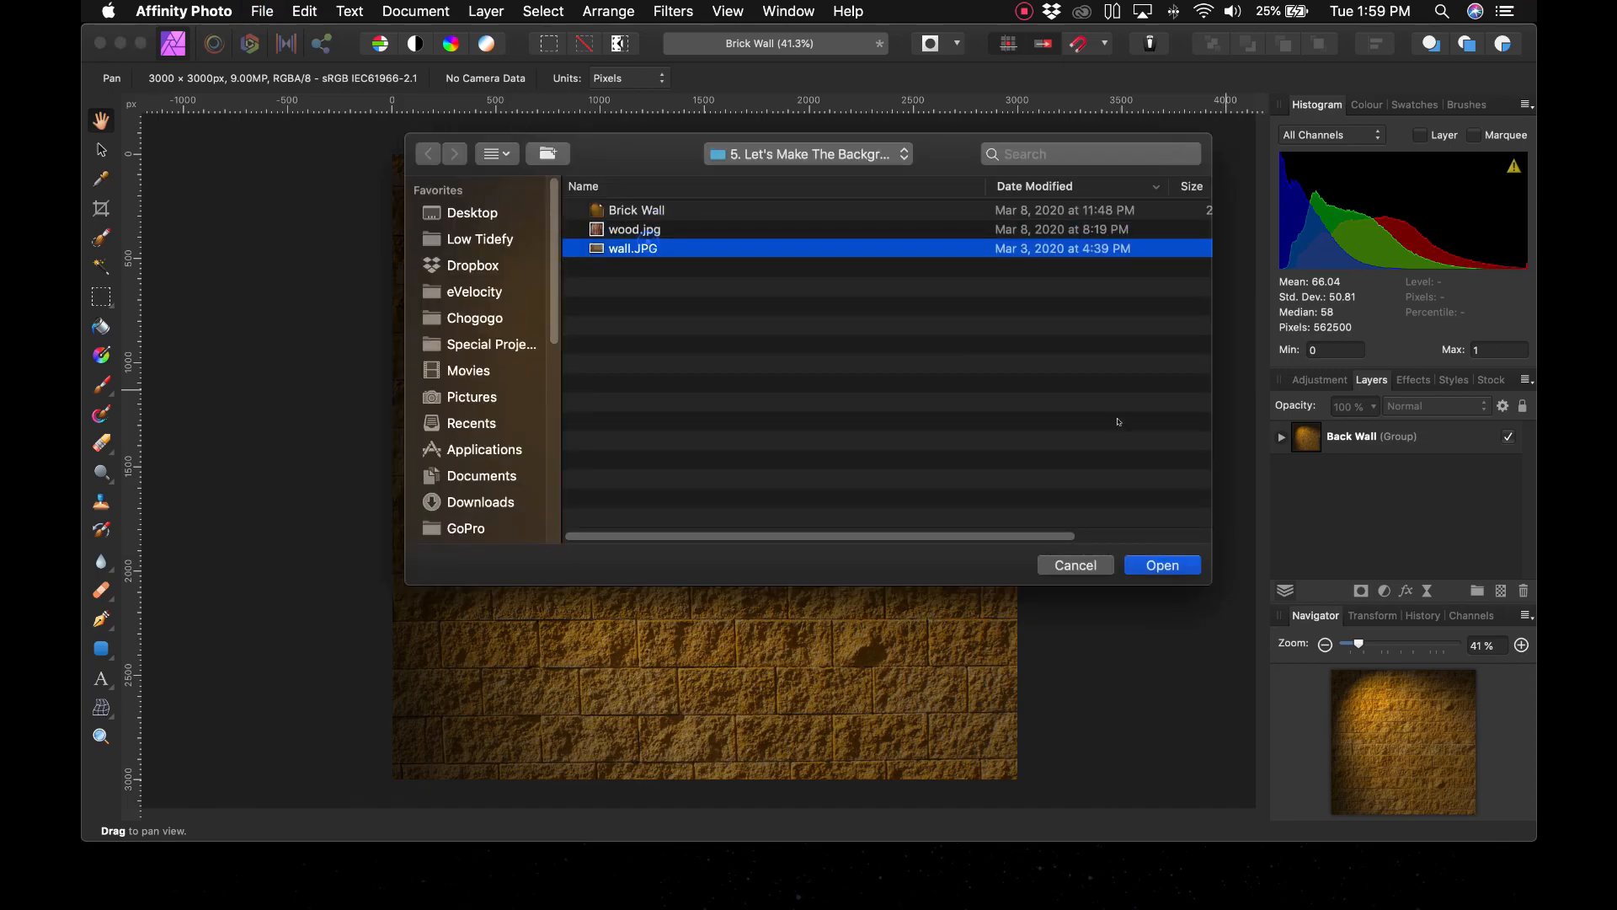
{"action": "left_click", "coordinate": [1165, 566]}
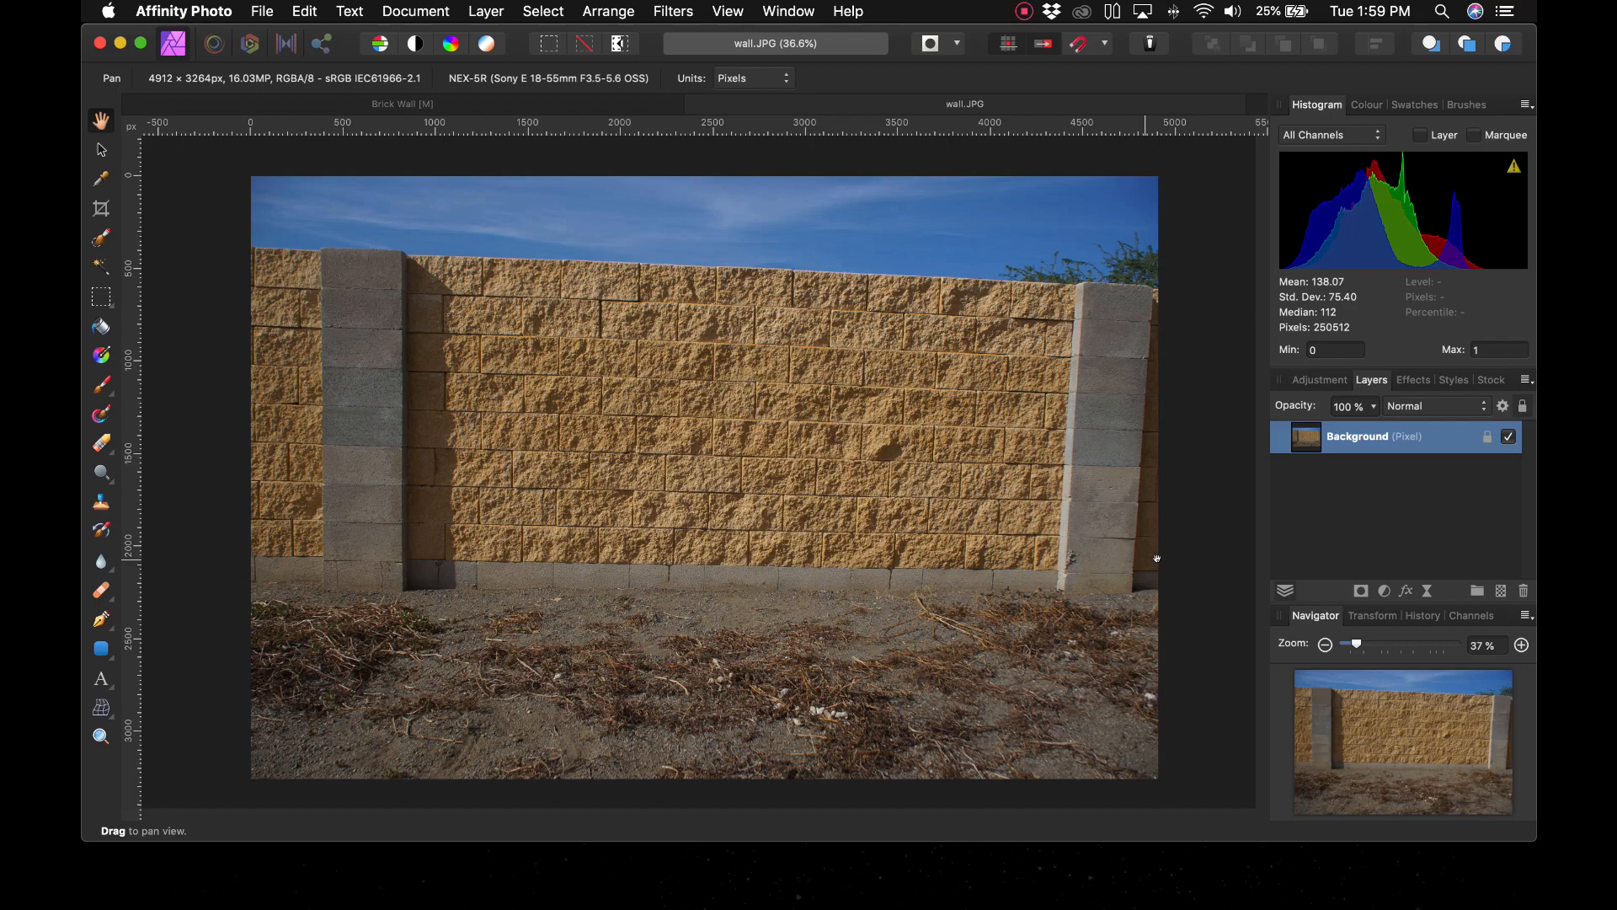
{"action": "key", "text": "super+w"}
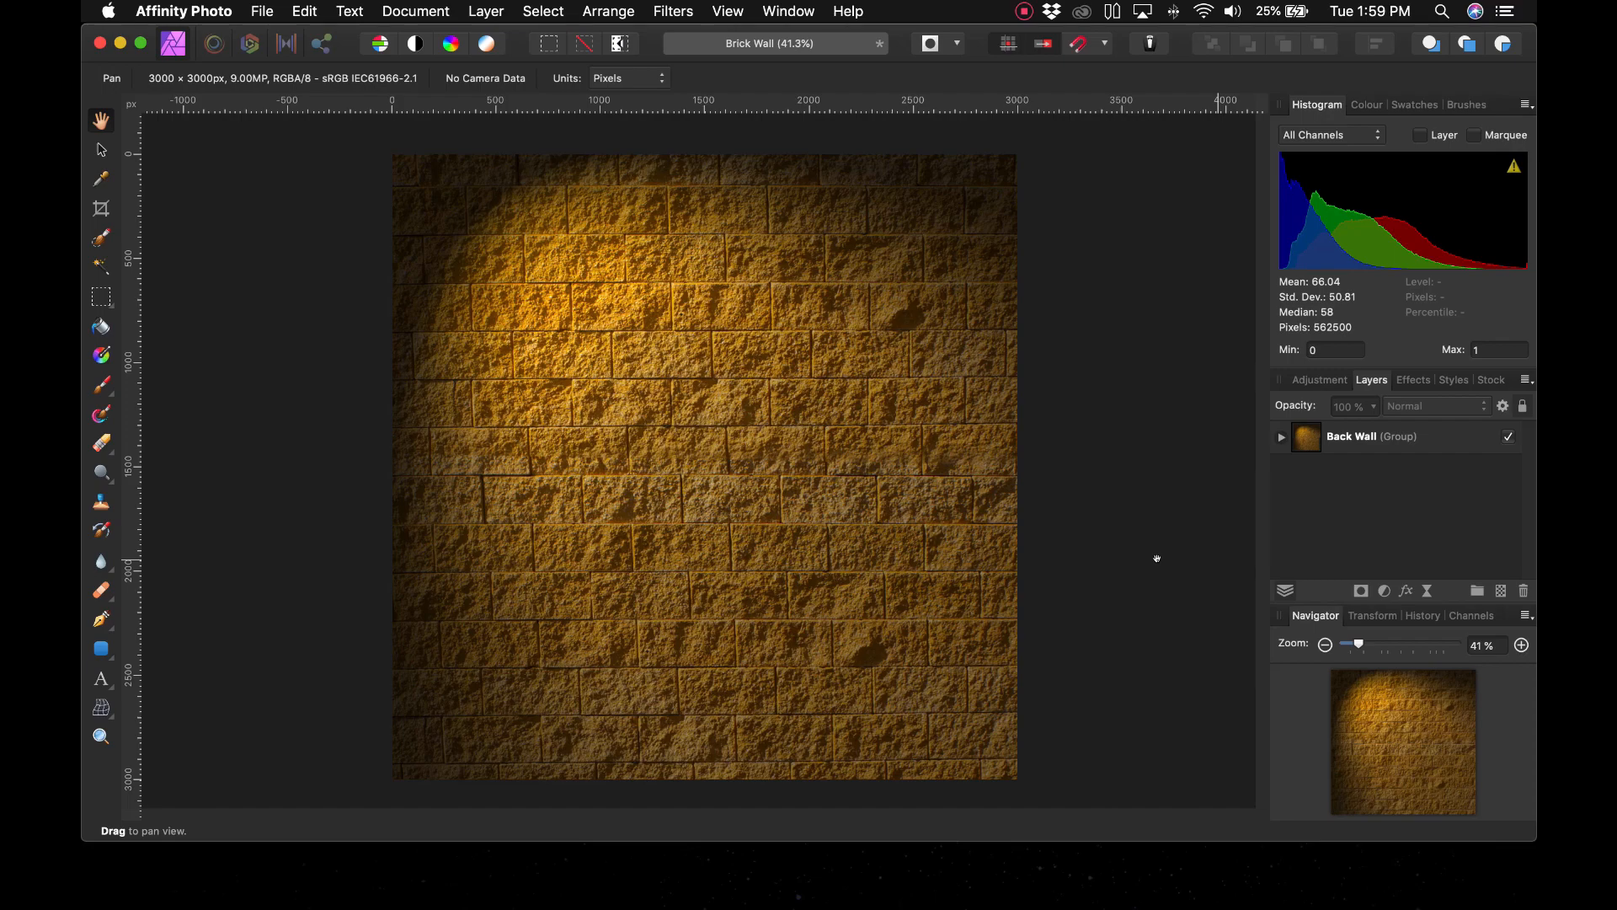
{"action": "key", "text": "super+o"}
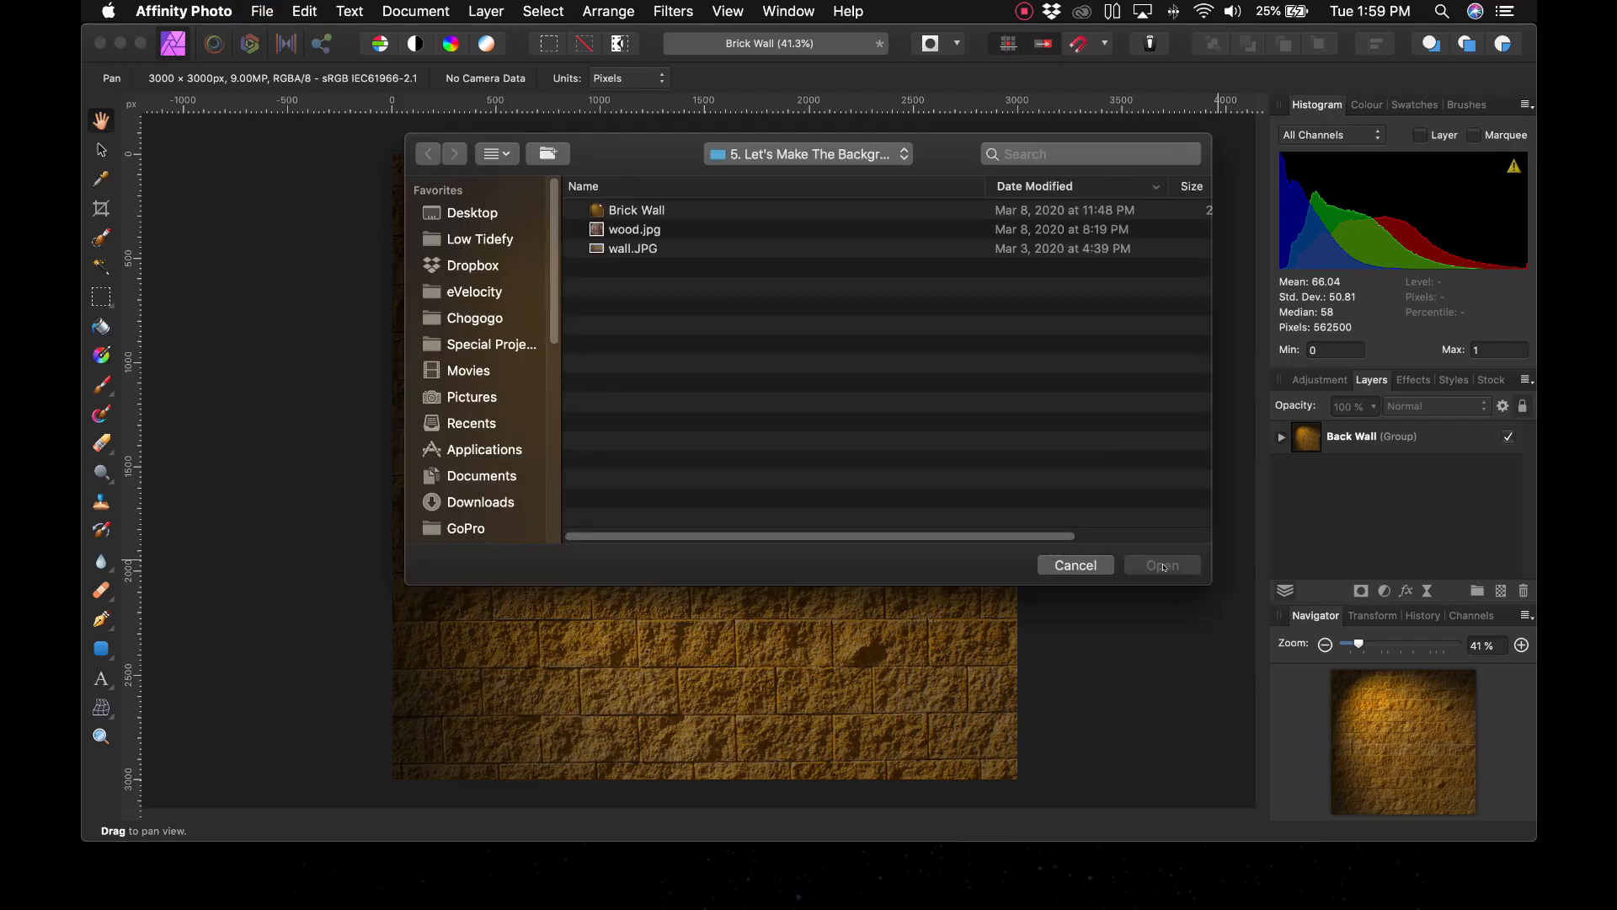
{"action": "left_click", "coordinate": [623, 247]}
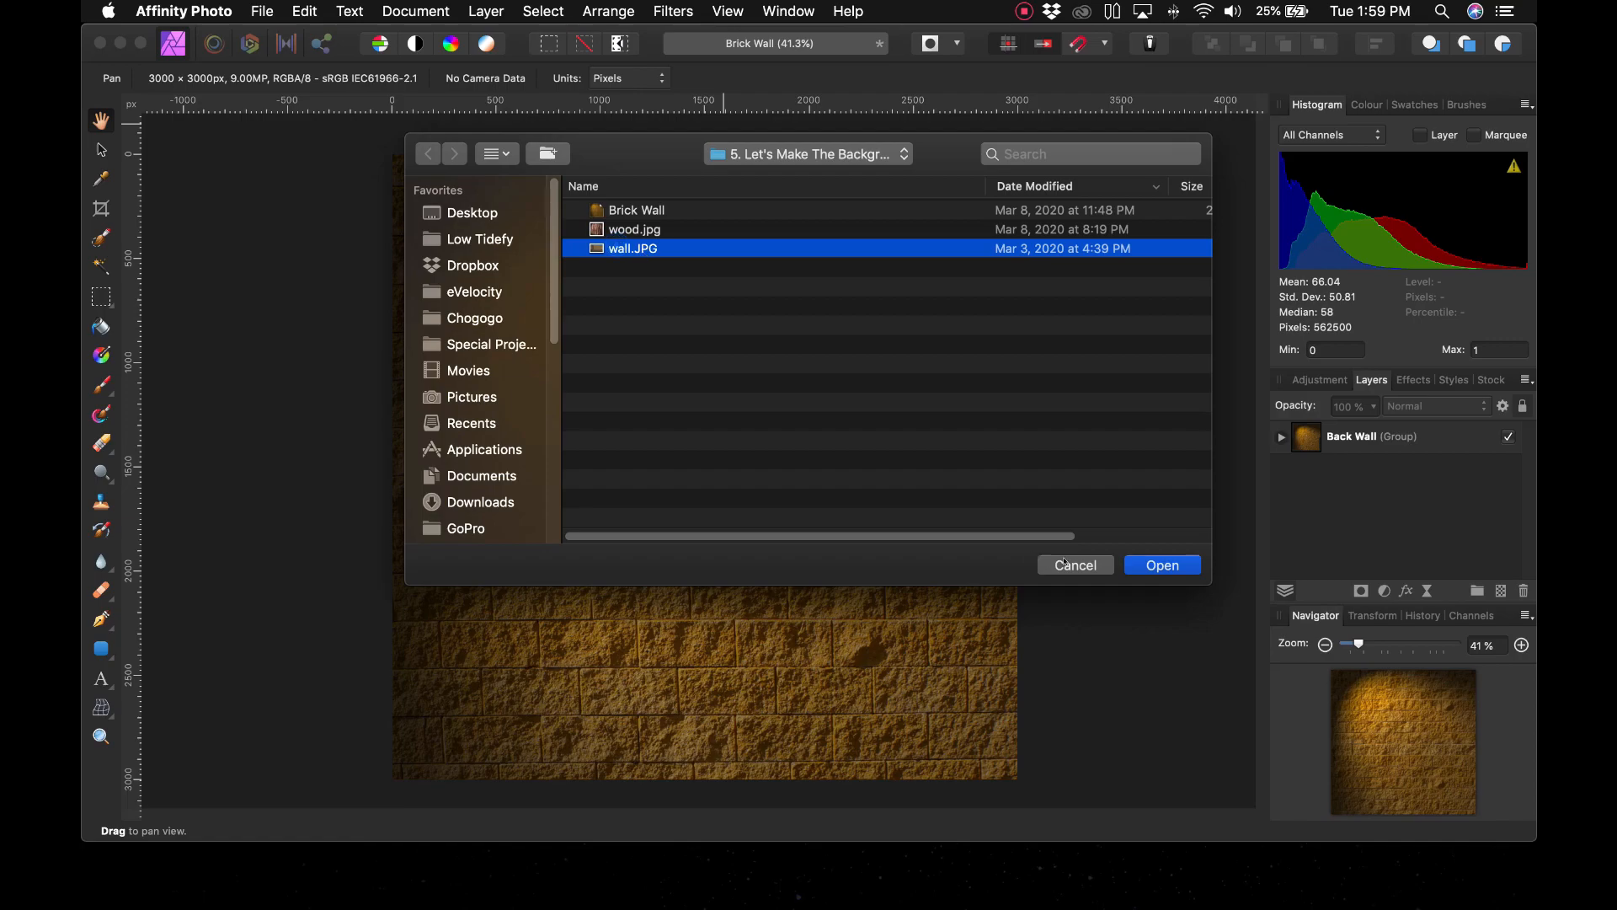
{"action": "left_click", "coordinate": [1151, 568]}
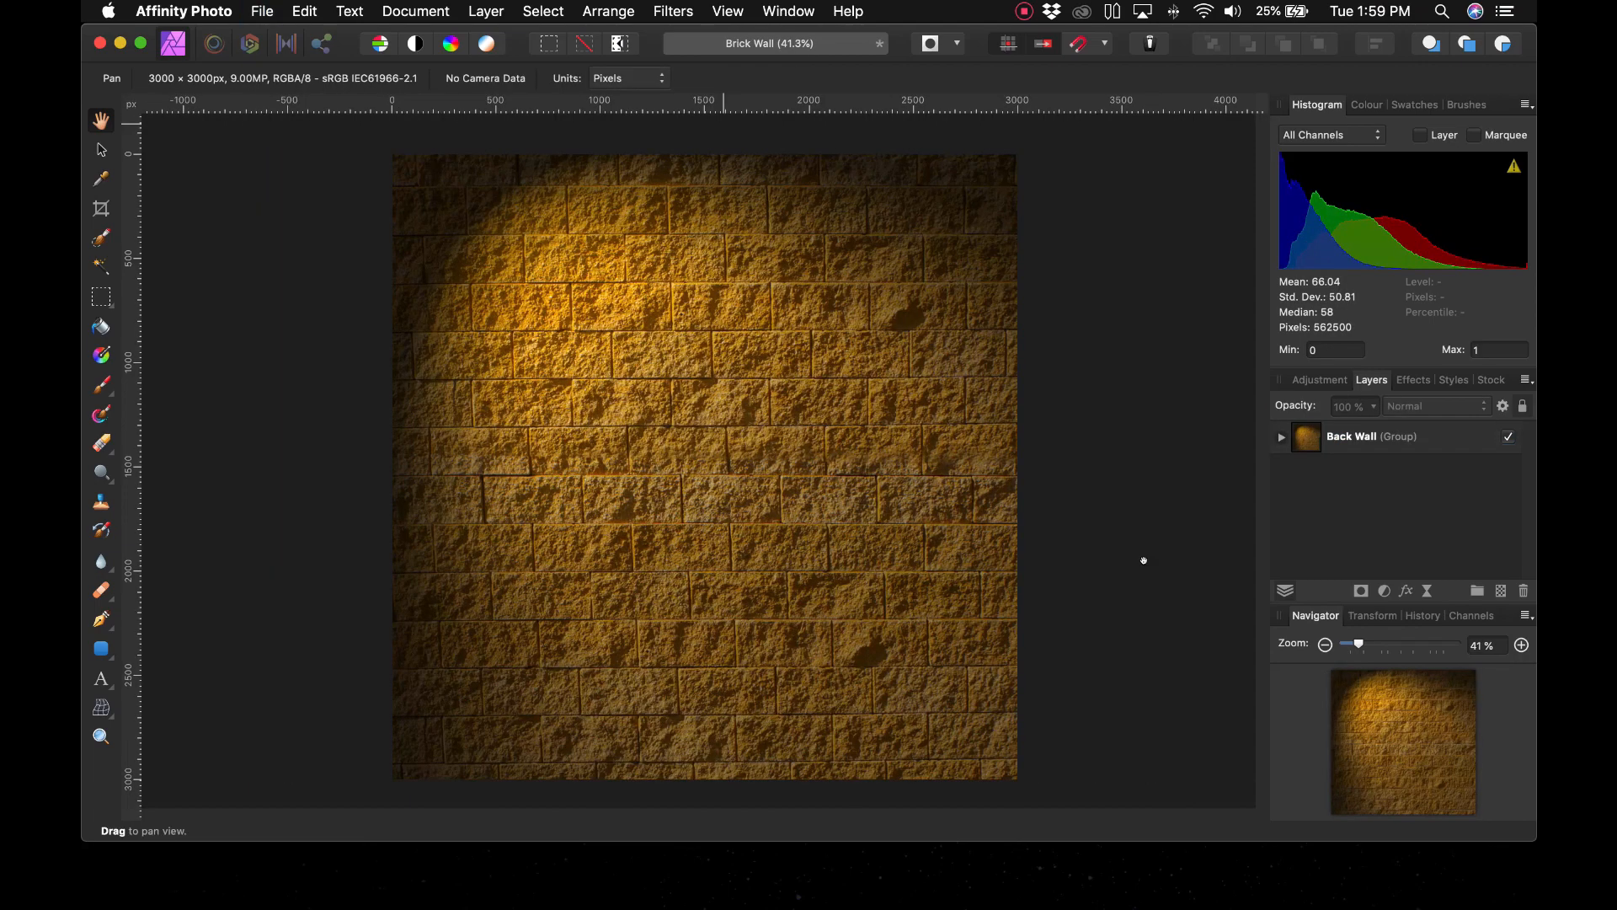
Open wood.jpg from the lesson's background folder
{"action": "key", "text": "super+o"}
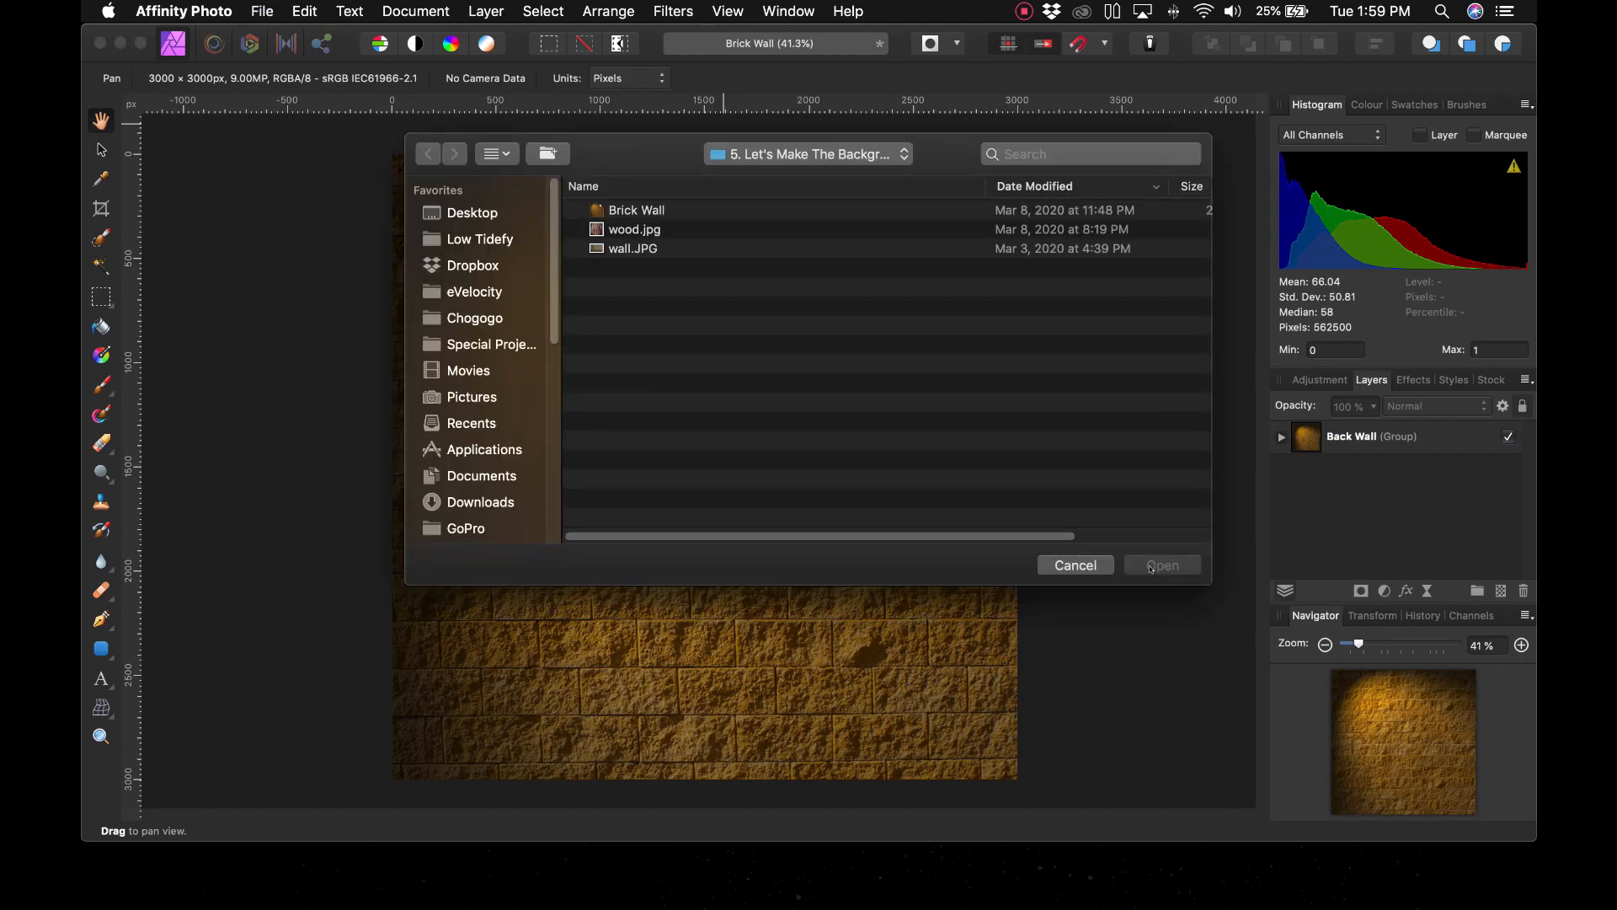
{"action": "left_click", "coordinate": [642, 230]}
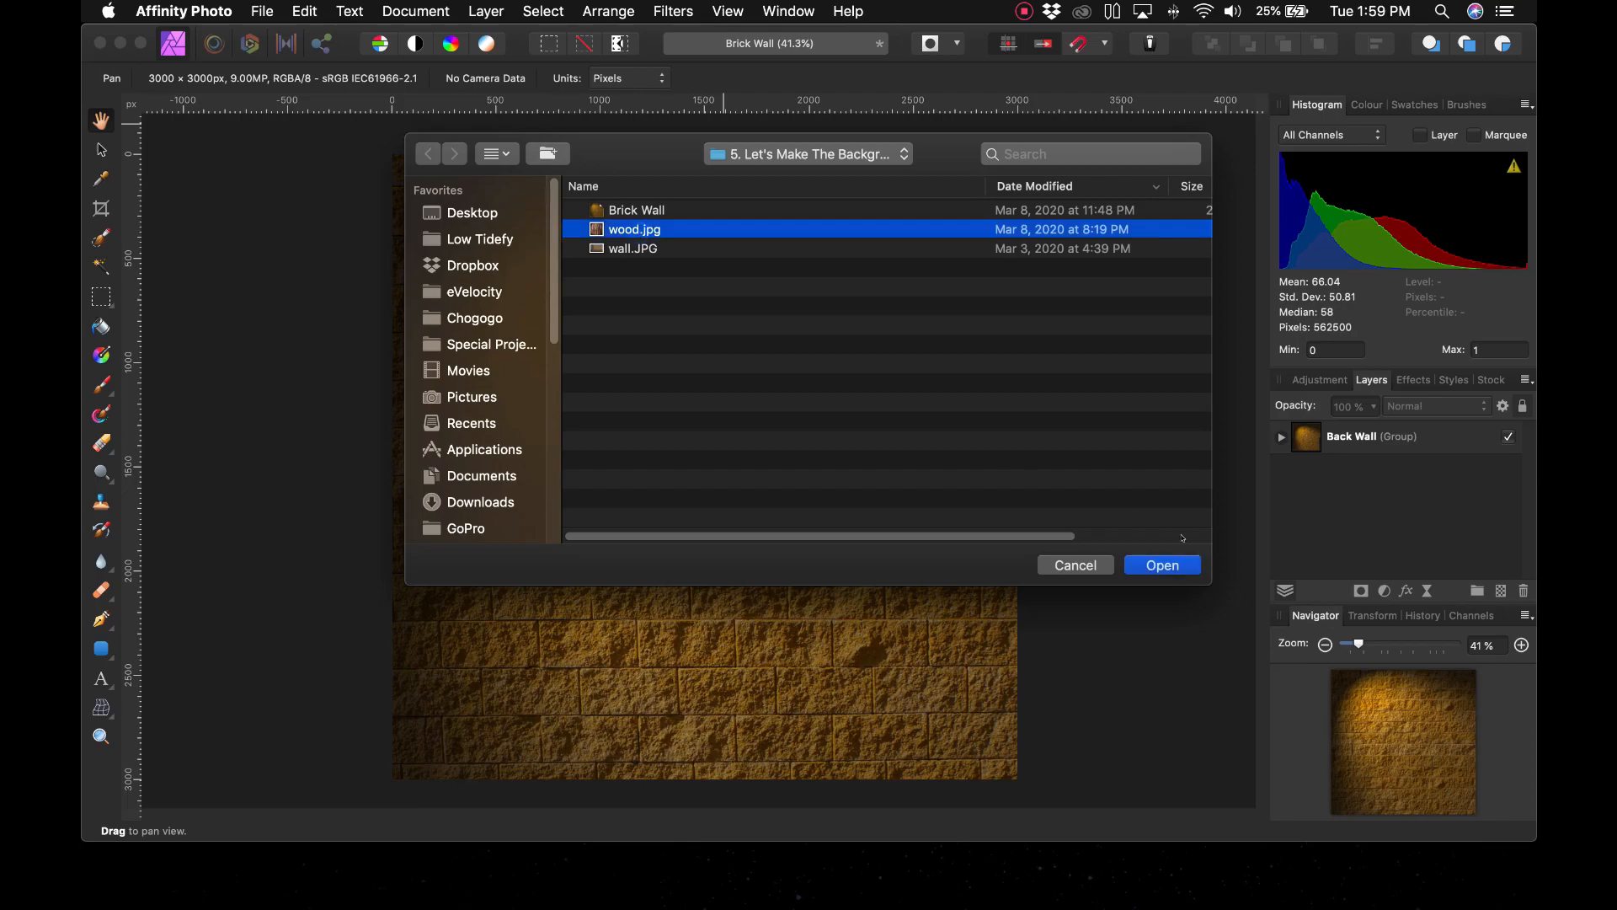
{"action": "left_click", "coordinate": [1162, 562]}
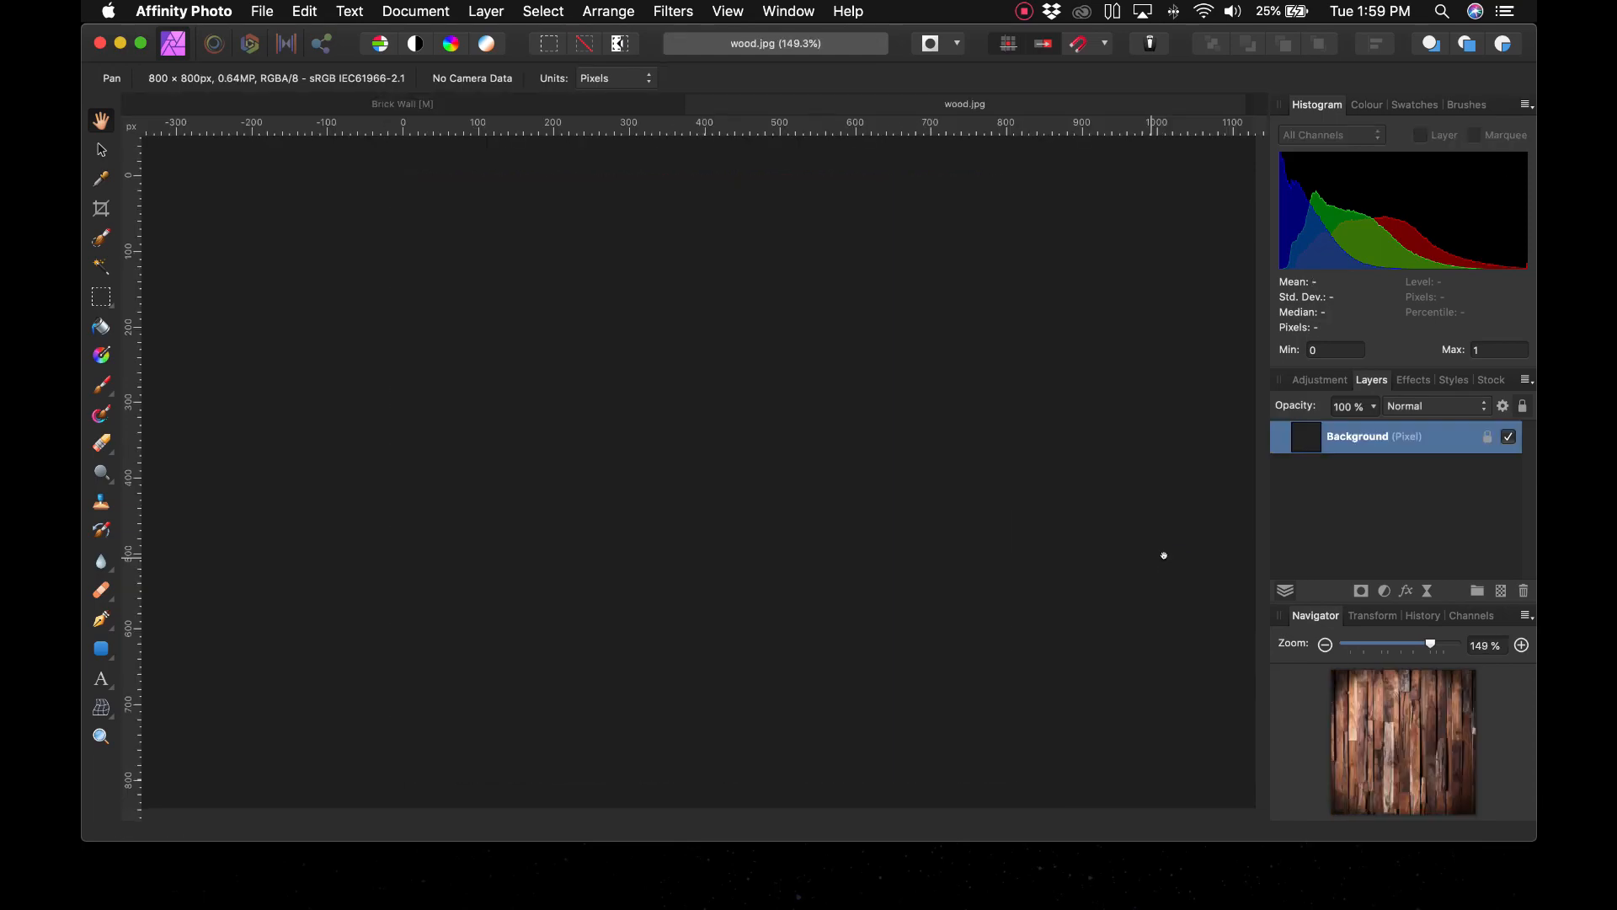
Transfer the entire wood image into the Brick Wall document as a new layer, closing wood.jpg without saving it
{"action": "key", "text": "super+a"}
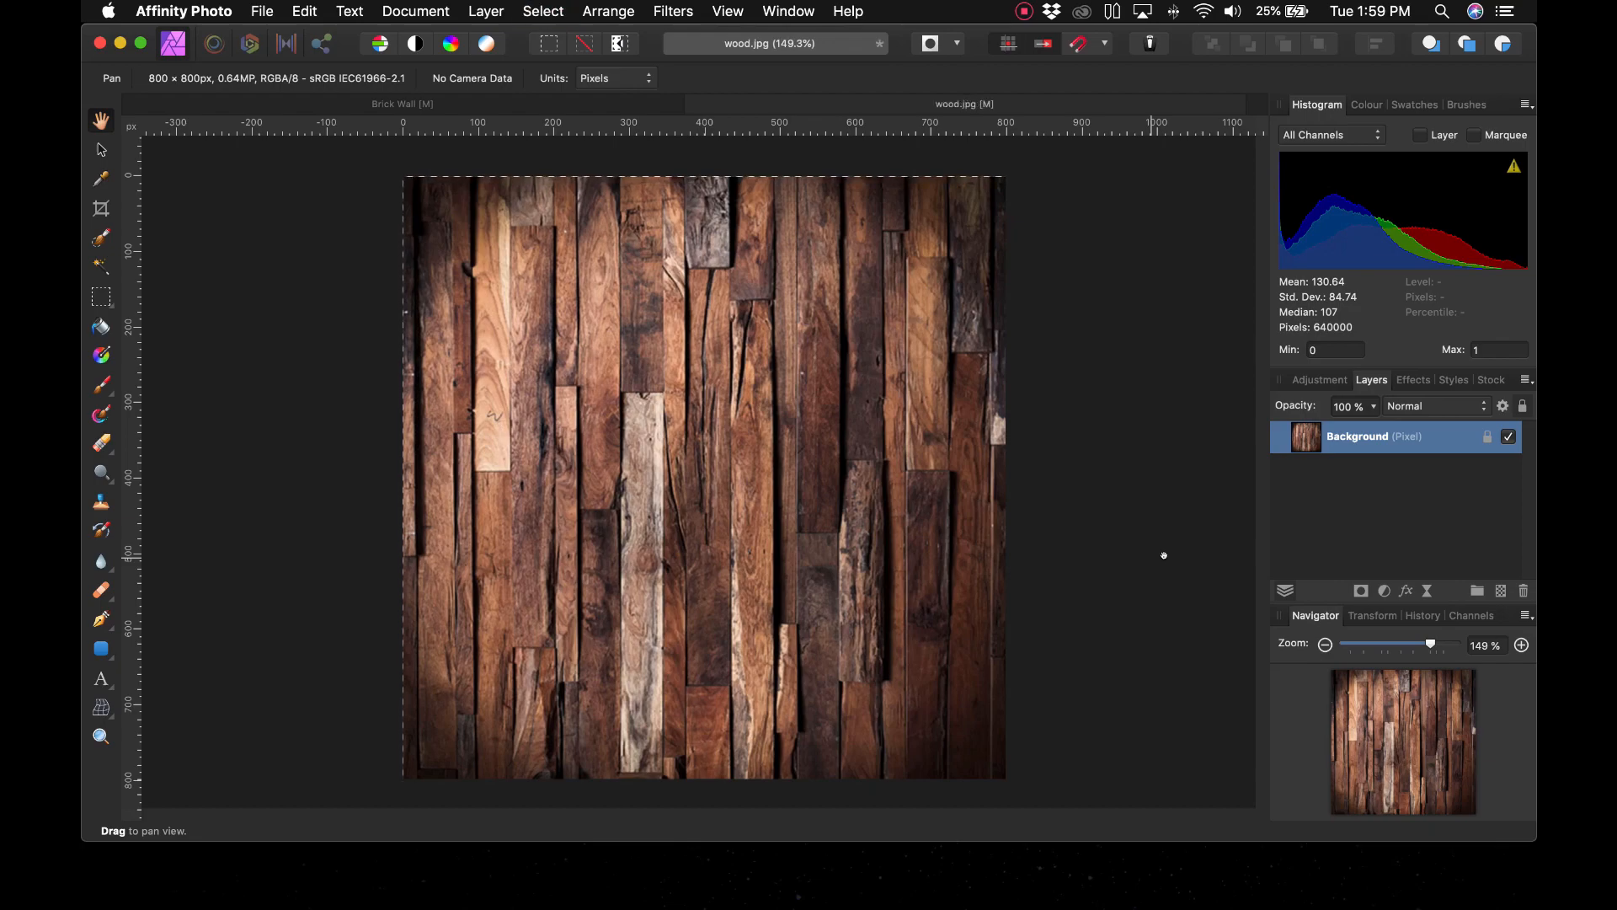
{"action": "key", "text": "Delete"}
{"action": "key", "text": "super+w"}
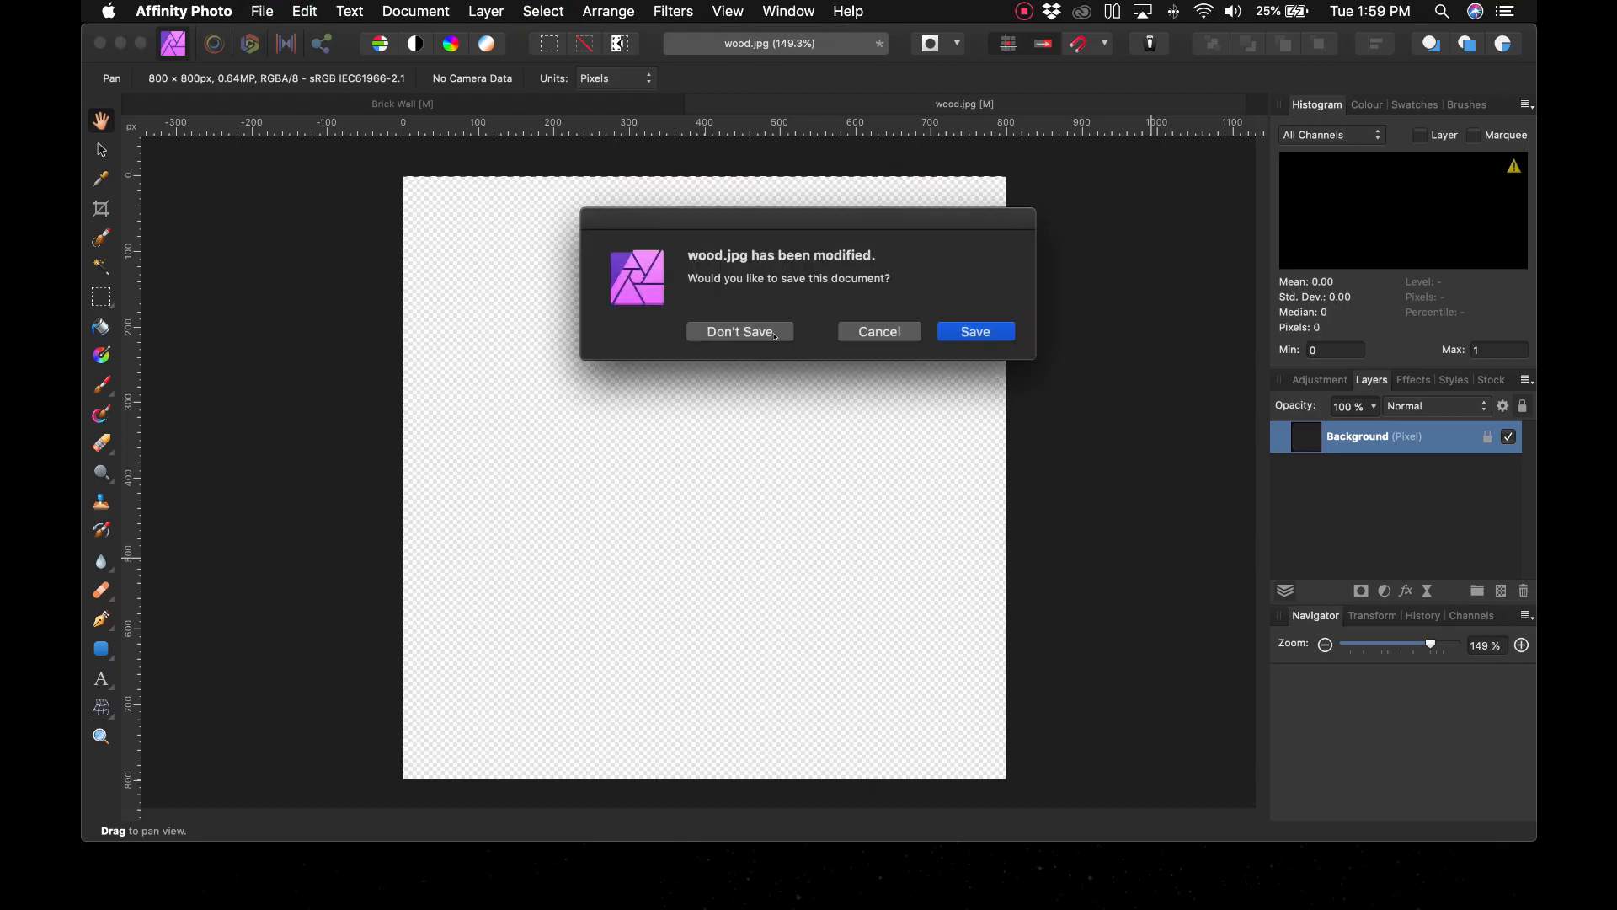
{"action": "key", "text": "super+d"}
{"action": "key", "text": "super+v"}
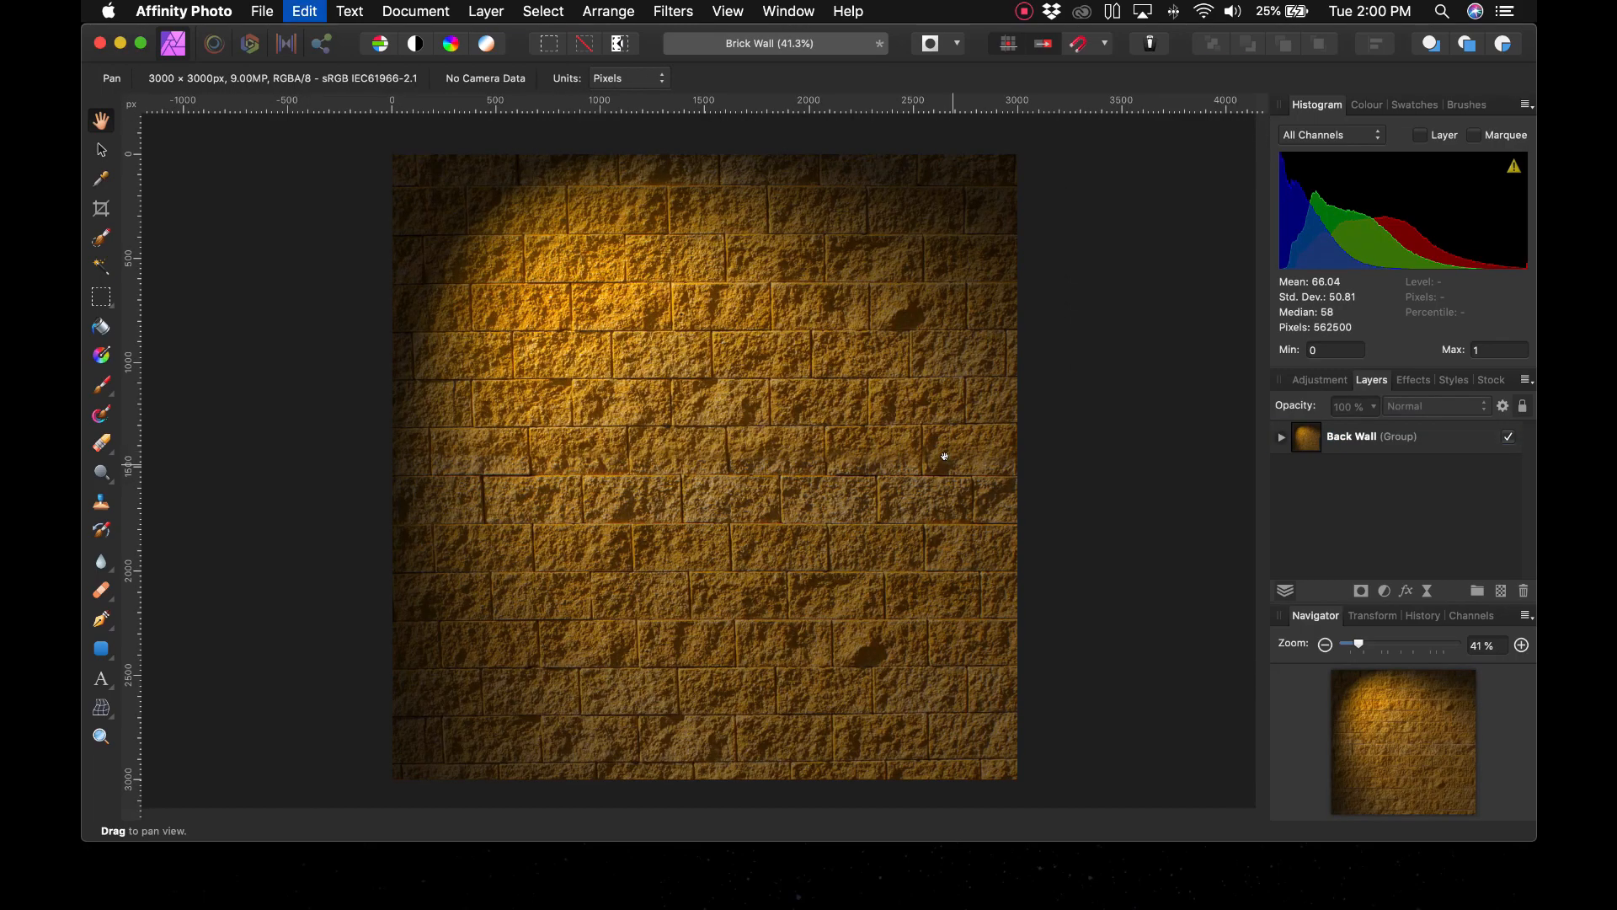
Move the pasted wood image from the canvas's upper-left corner to near the middle of the brick wall, and deselect it
{"action": "mouse_move", "coordinate": [506, 223]}
{"action": "left_mouse_down"}
{"action": "mouse_move", "coordinate": [643, 361]}
{"action": "mouse_move", "coordinate": [525, 204]}
{"action": "left_mouse_up"}
{"action": "left_click", "coordinate": [1179, 465]}
{"action": "left_click", "coordinate": [519, 224]}
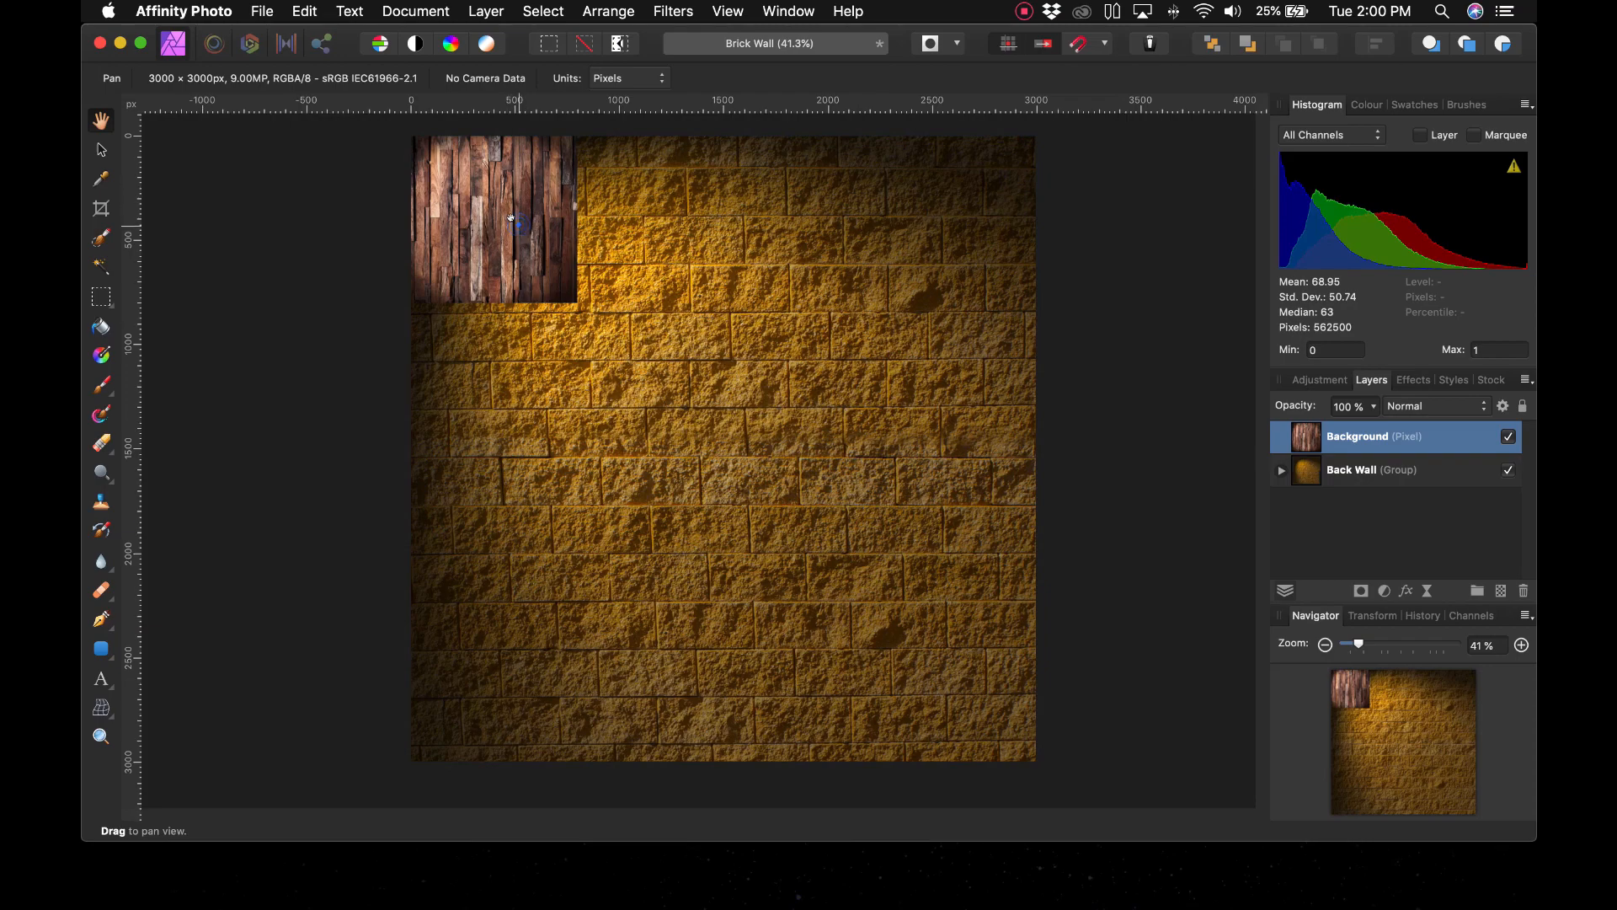
{"action": "left_click", "coordinate": [101, 149]}
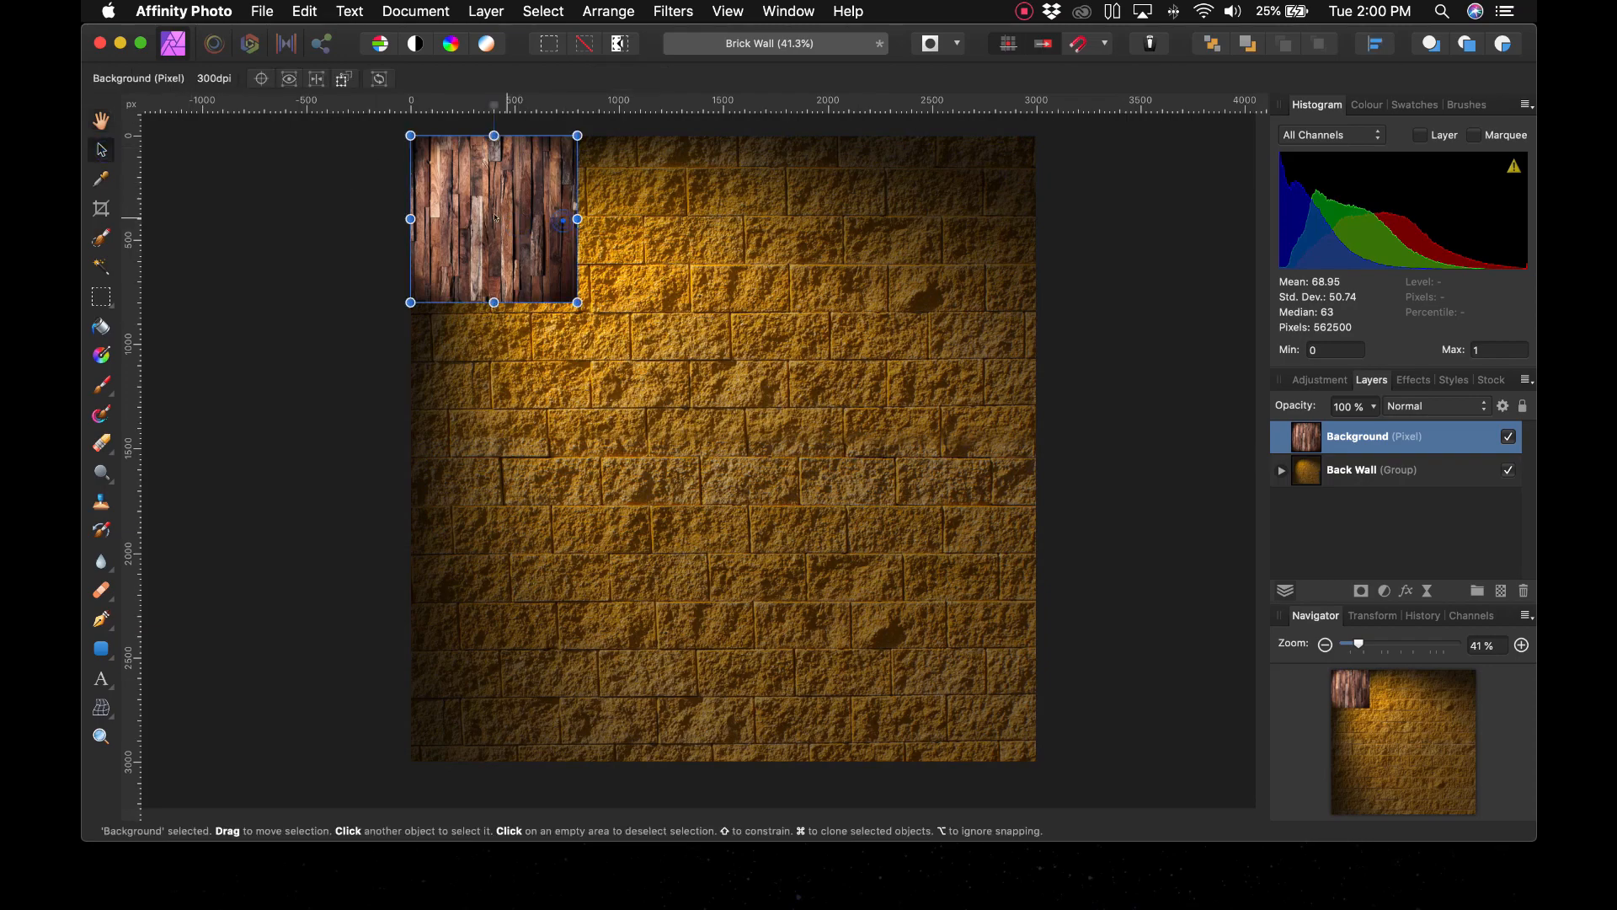
{"action": "left_click_drag", "start_coordinate": [494, 217], "coordinate": [730, 500]}
{"action": "left_click", "coordinate": [286, 355]}
Check the document's pixel dimensions and DPI in the Resize Document settings without resizing it
{"action": "left_click", "coordinate": [305, 10]}
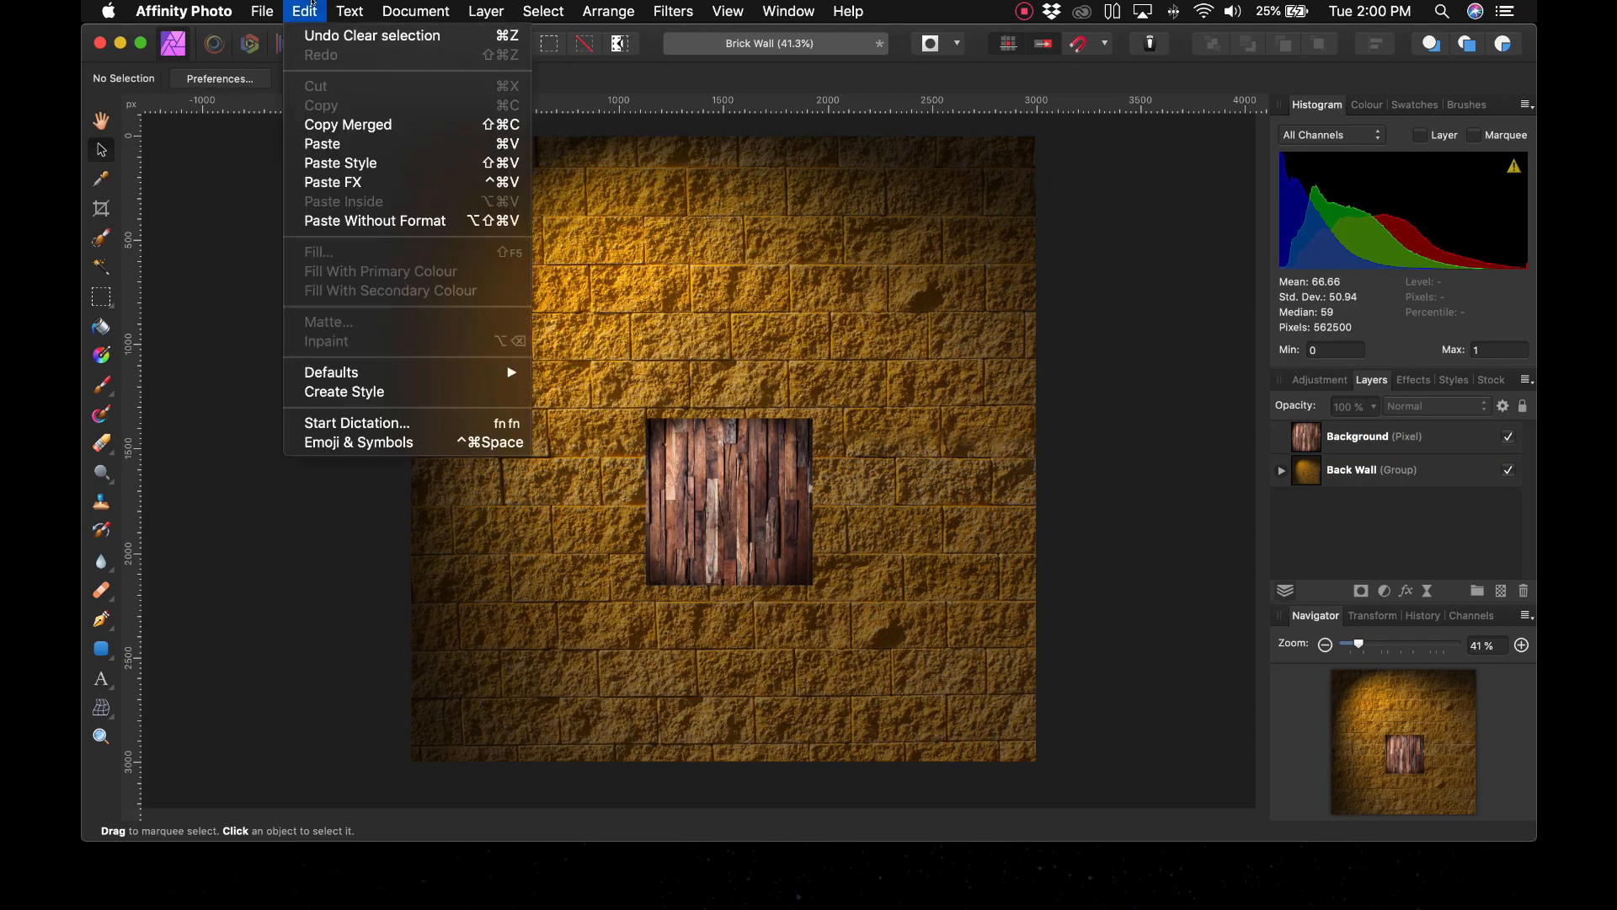
{"action": "mouse_move", "coordinate": [344, 5]}
{"action": "mouse_move", "coordinate": [415, 10]}
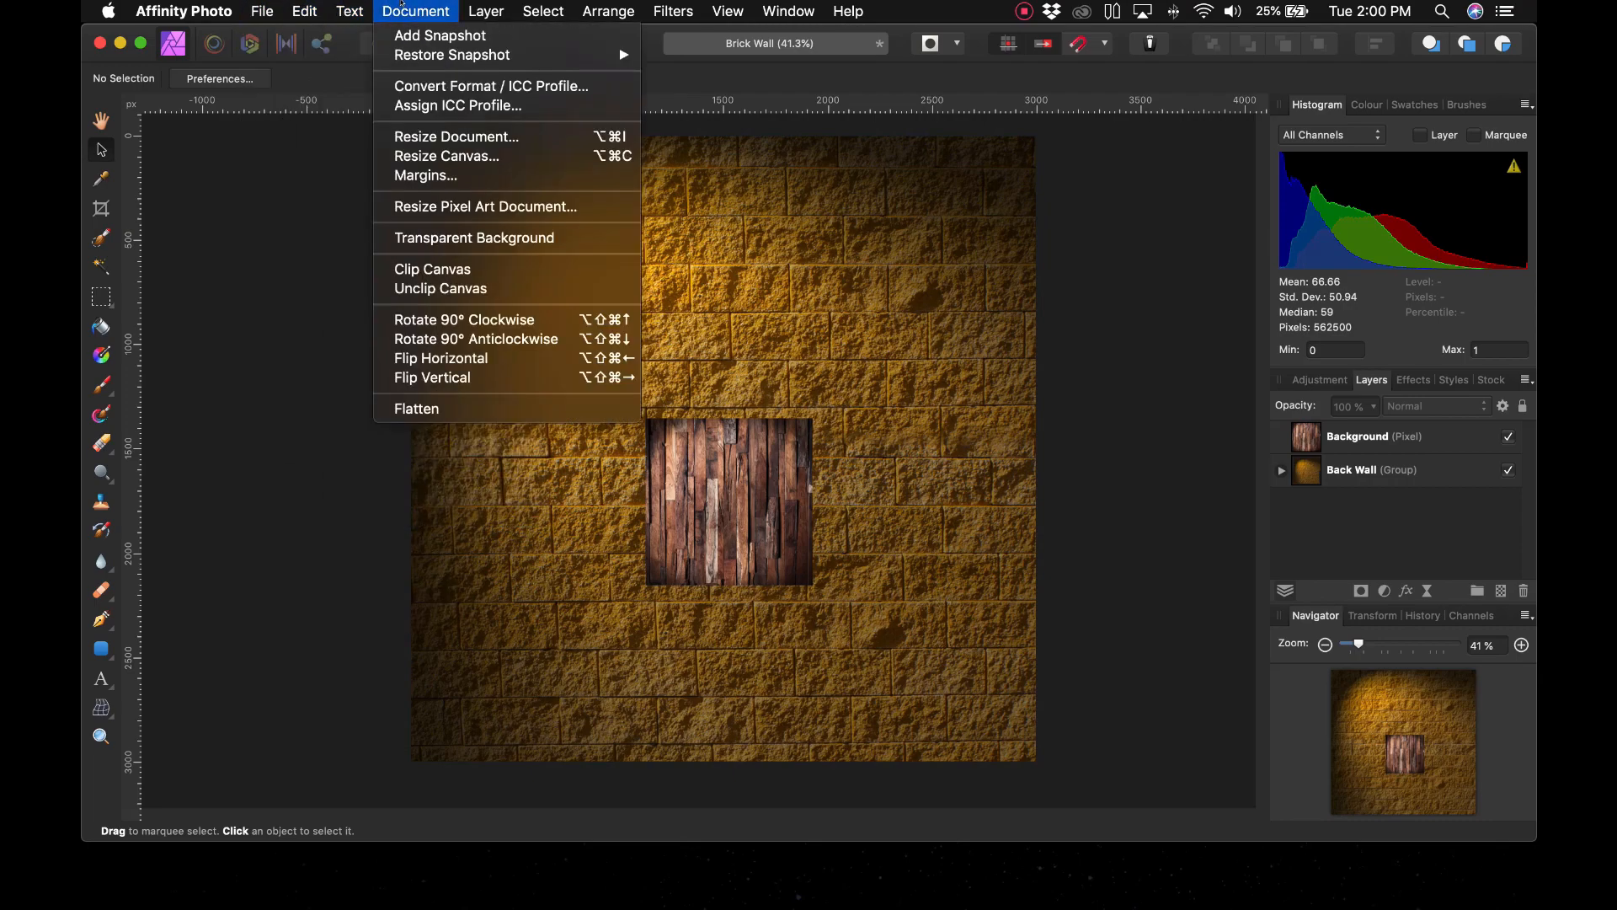
{"action": "left_click", "coordinate": [462, 139]}
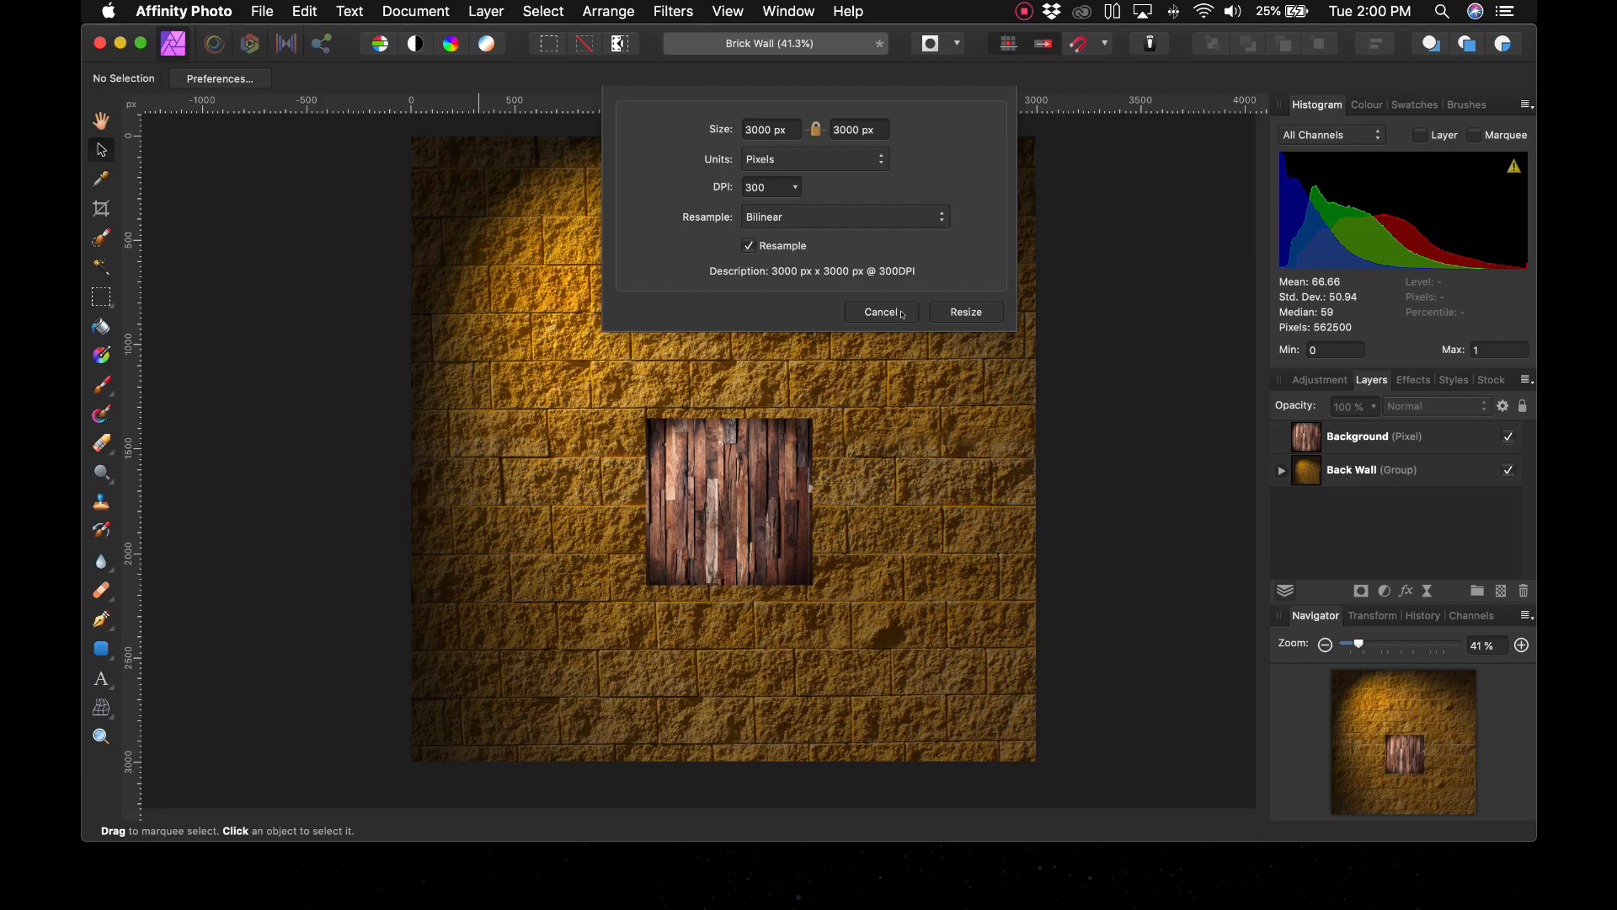
{"action": "left_click", "coordinate": [882, 311]}
Rotate the wood layer 90° clockwise and enlarge it to about 1940 by 1530 px, placed over the wall's lower middle
{"action": "left_click", "coordinate": [804, 427]}
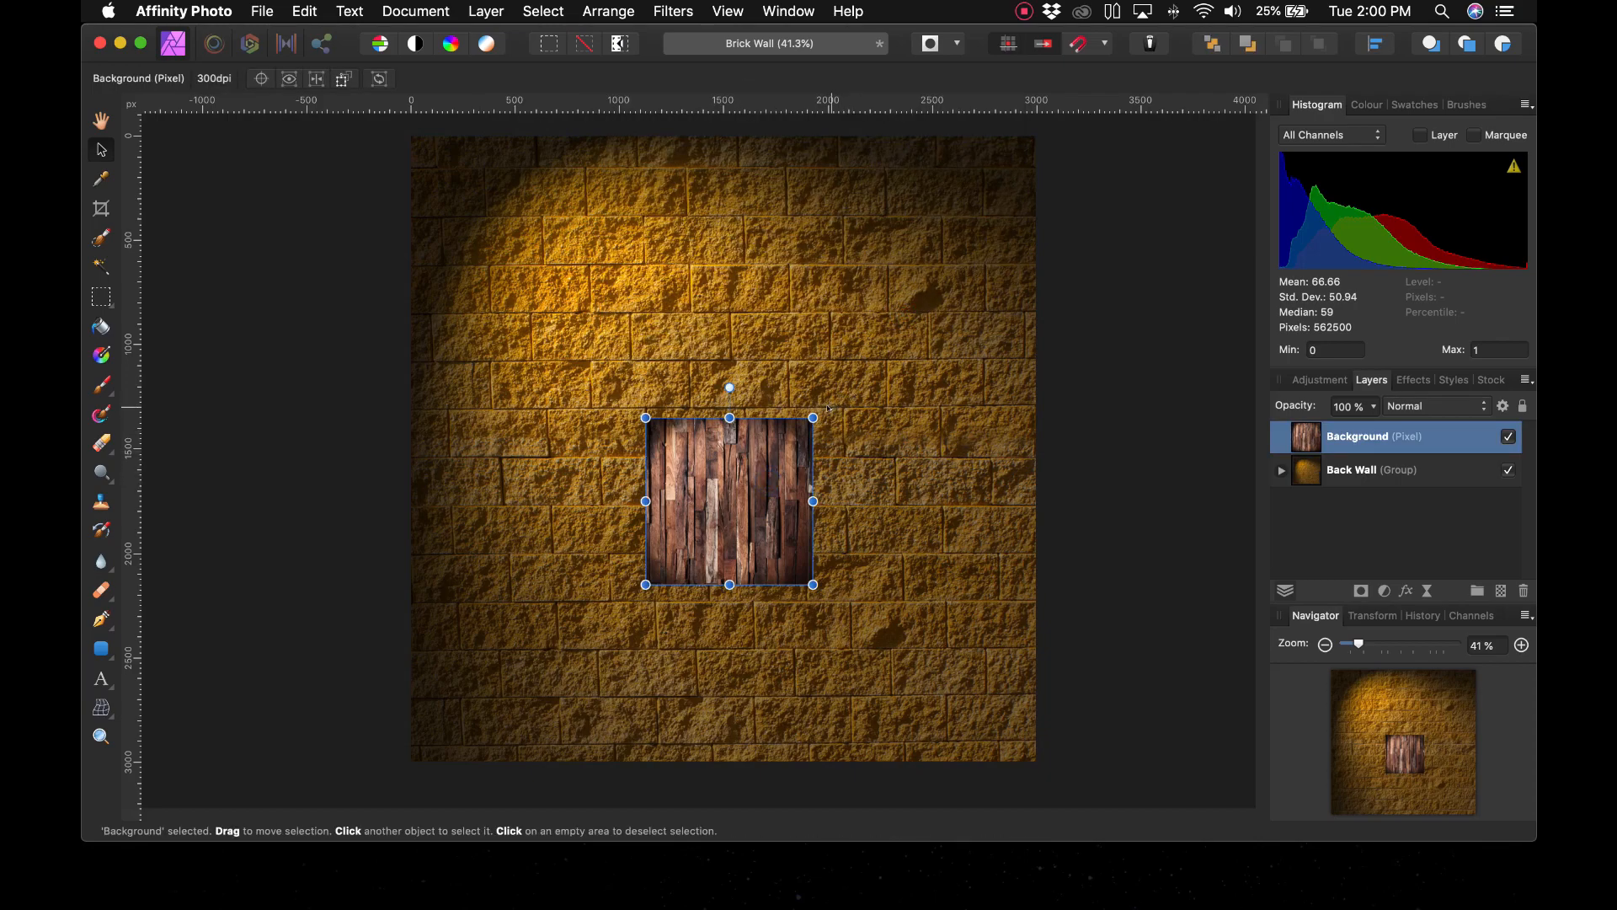
{"action": "left_click_drag", "start_coordinate": [827, 409], "coordinate": [849, 628]}
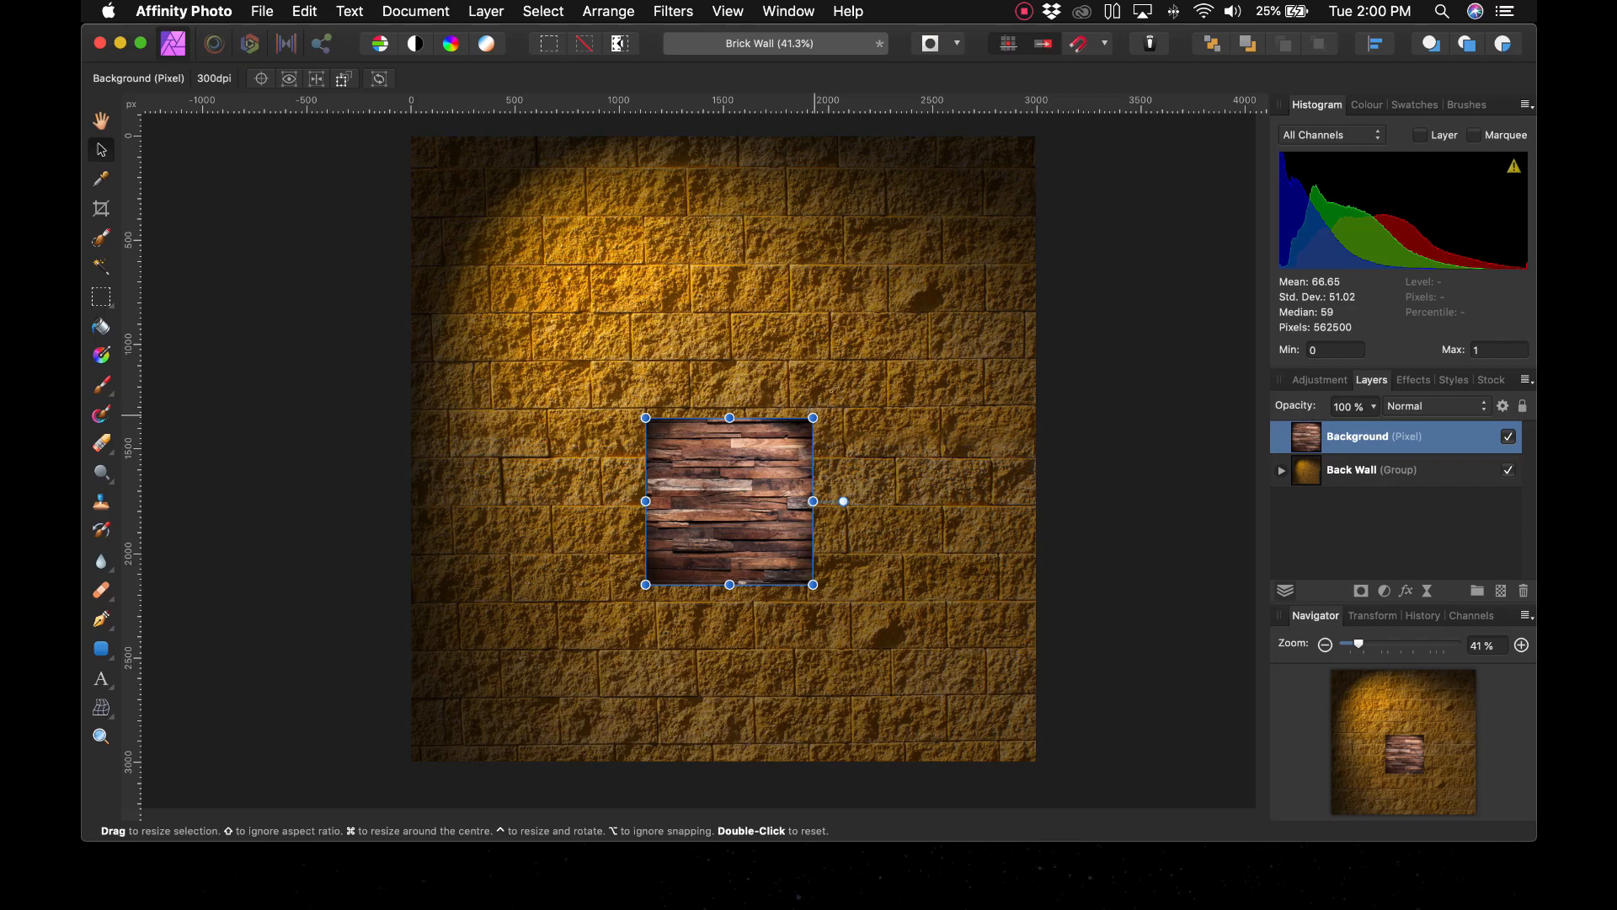
{"action": "left_click_drag", "start_coordinate": [813, 418], "coordinate": [1050, 267]}
{"action": "left_click_drag", "start_coordinate": [894, 355], "coordinate": [771, 477]}
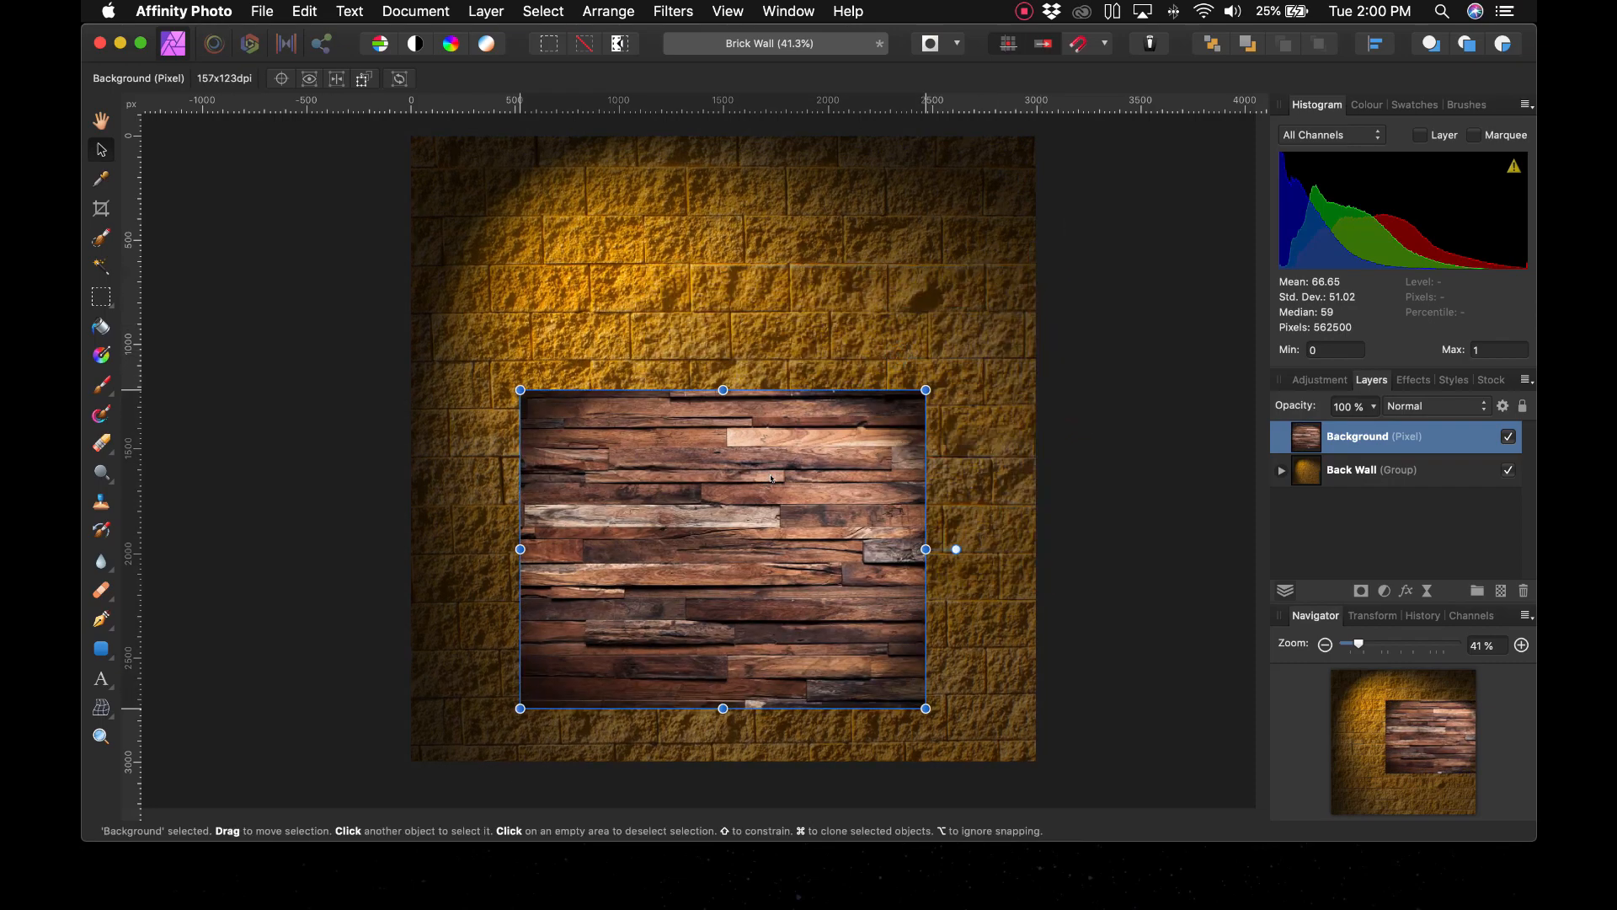
Enlarge the wood layer to about 2120 by 1670 px and move it down to the brick wall's lower edge, near the middle
{"action": "left_click", "coordinate": [278, 460]}
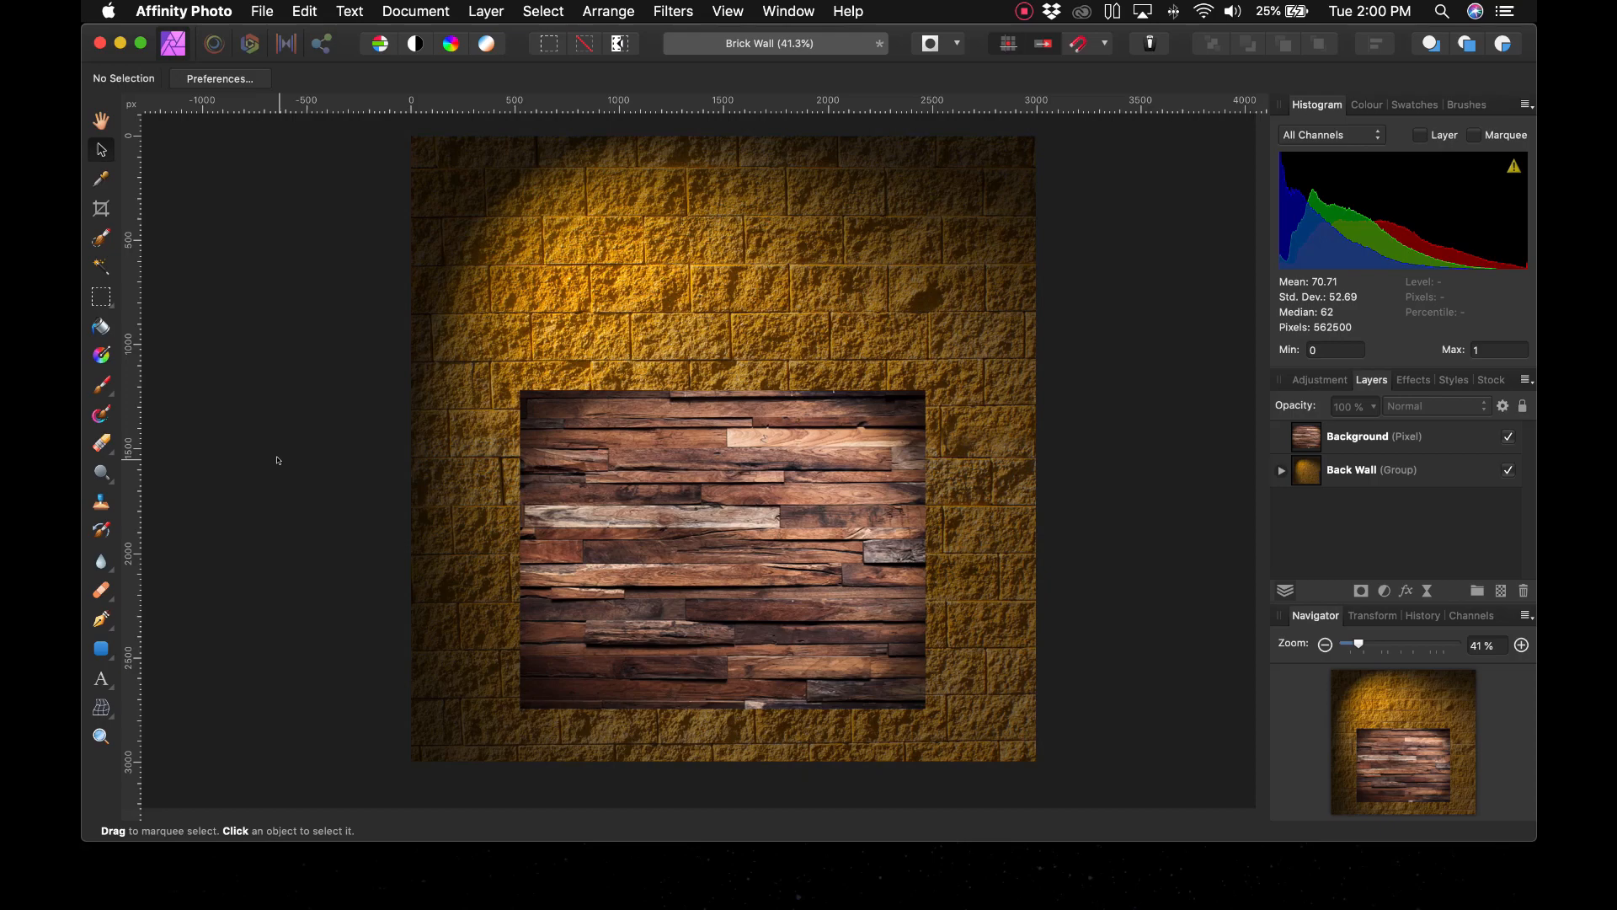
{"action": "left_click", "coordinate": [707, 529]}
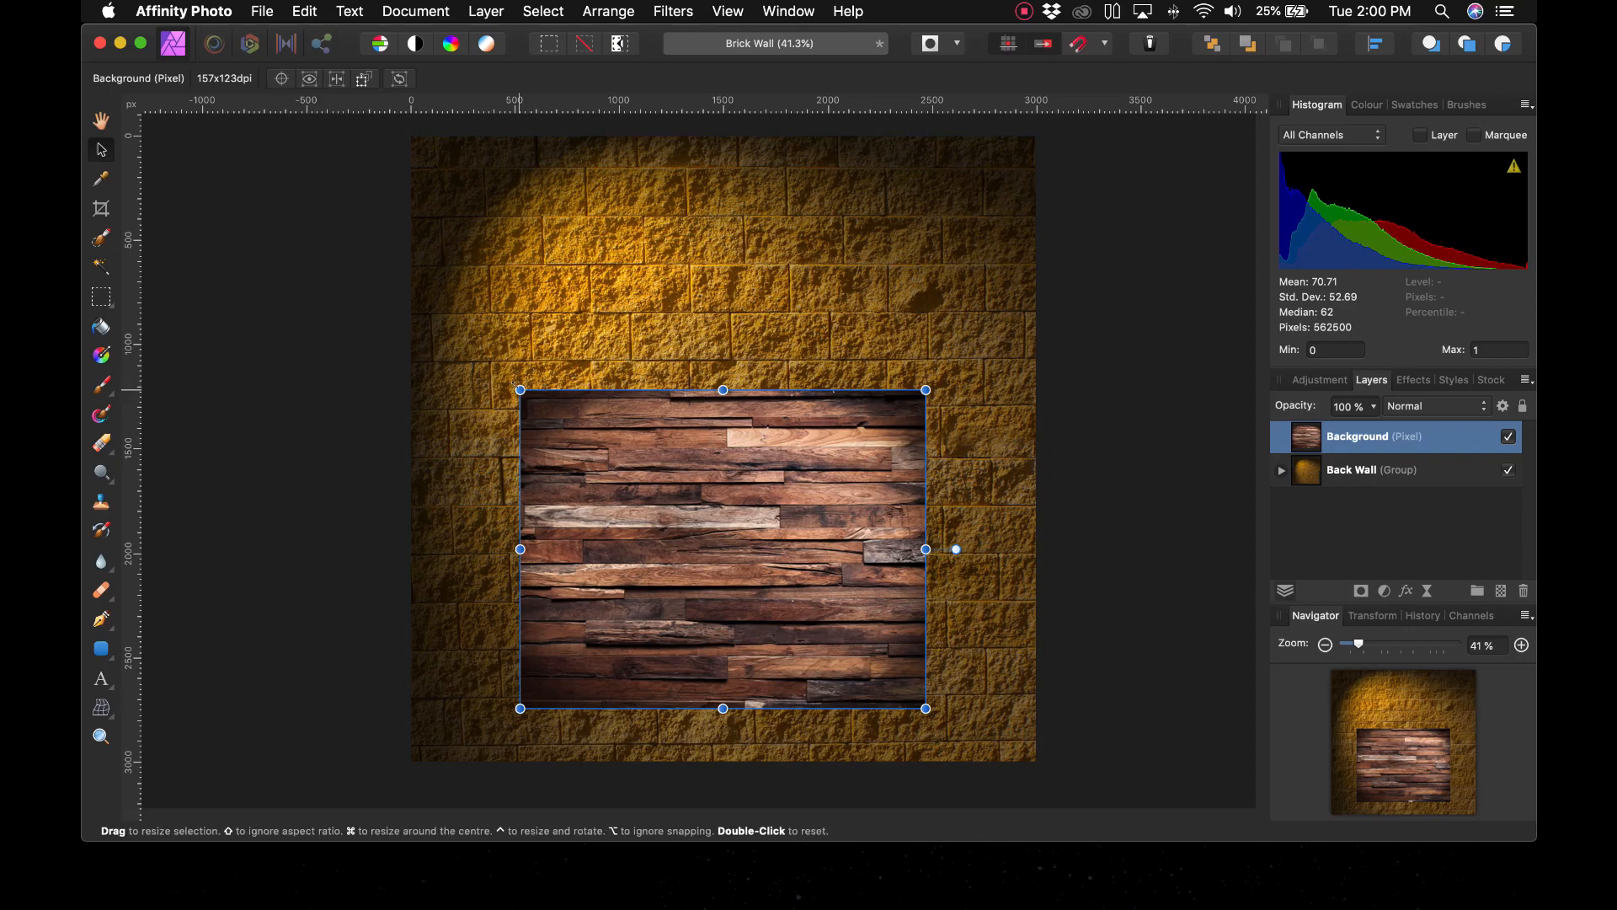
{"action": "left_click_drag", "start_coordinate": [516, 386], "coordinate": [483, 360]}
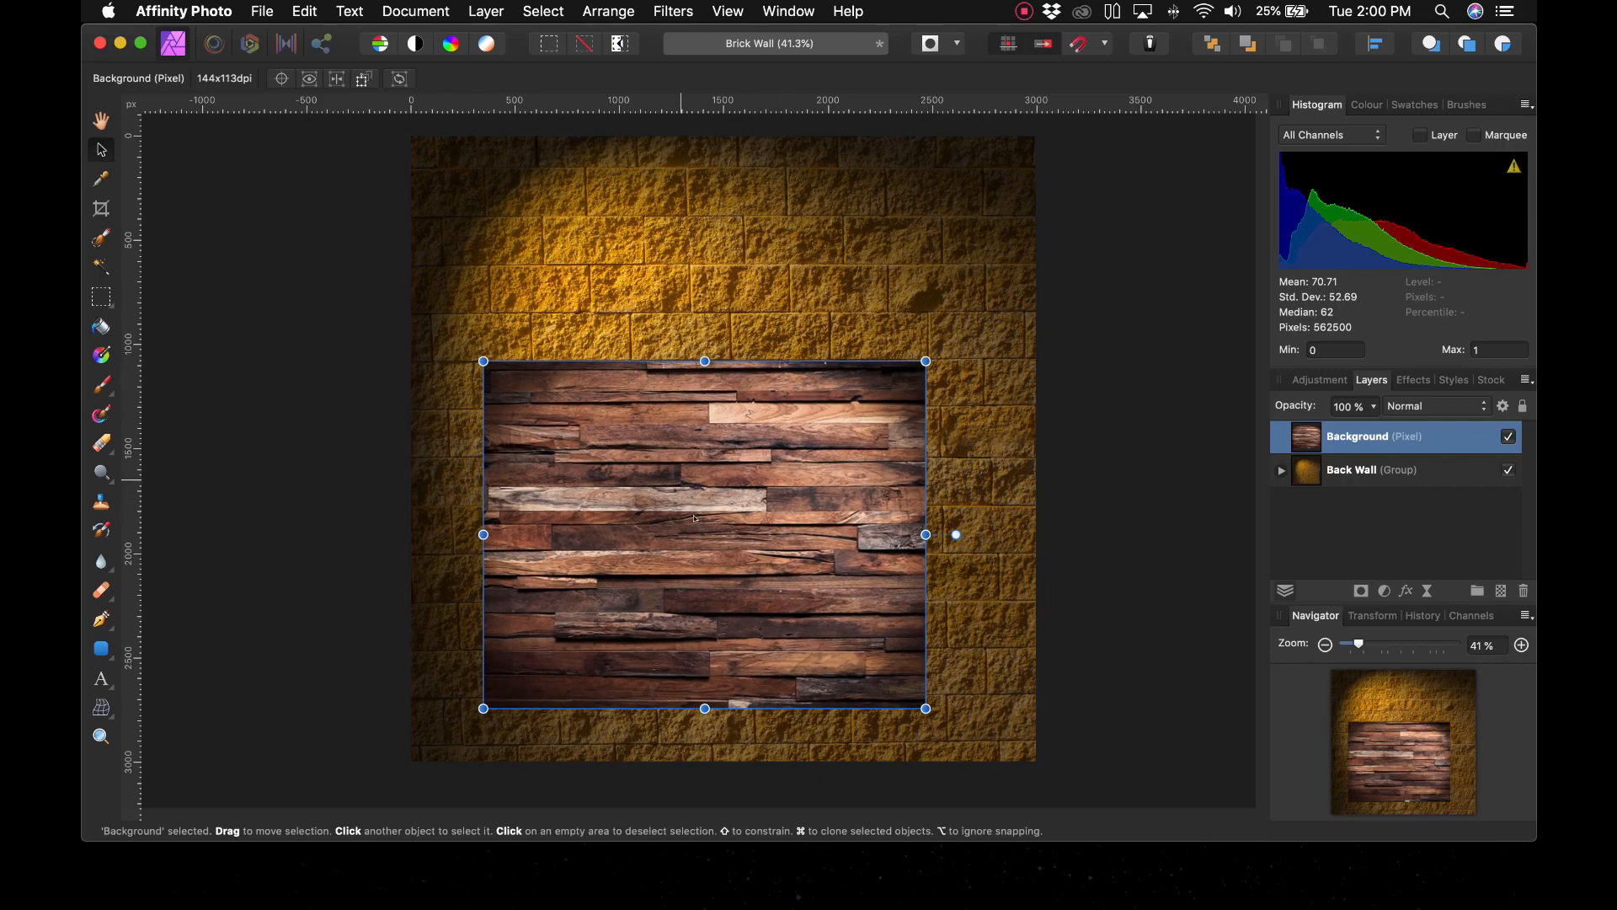
{"action": "left_click_drag", "start_coordinate": [694, 517], "coordinate": [724, 572]}
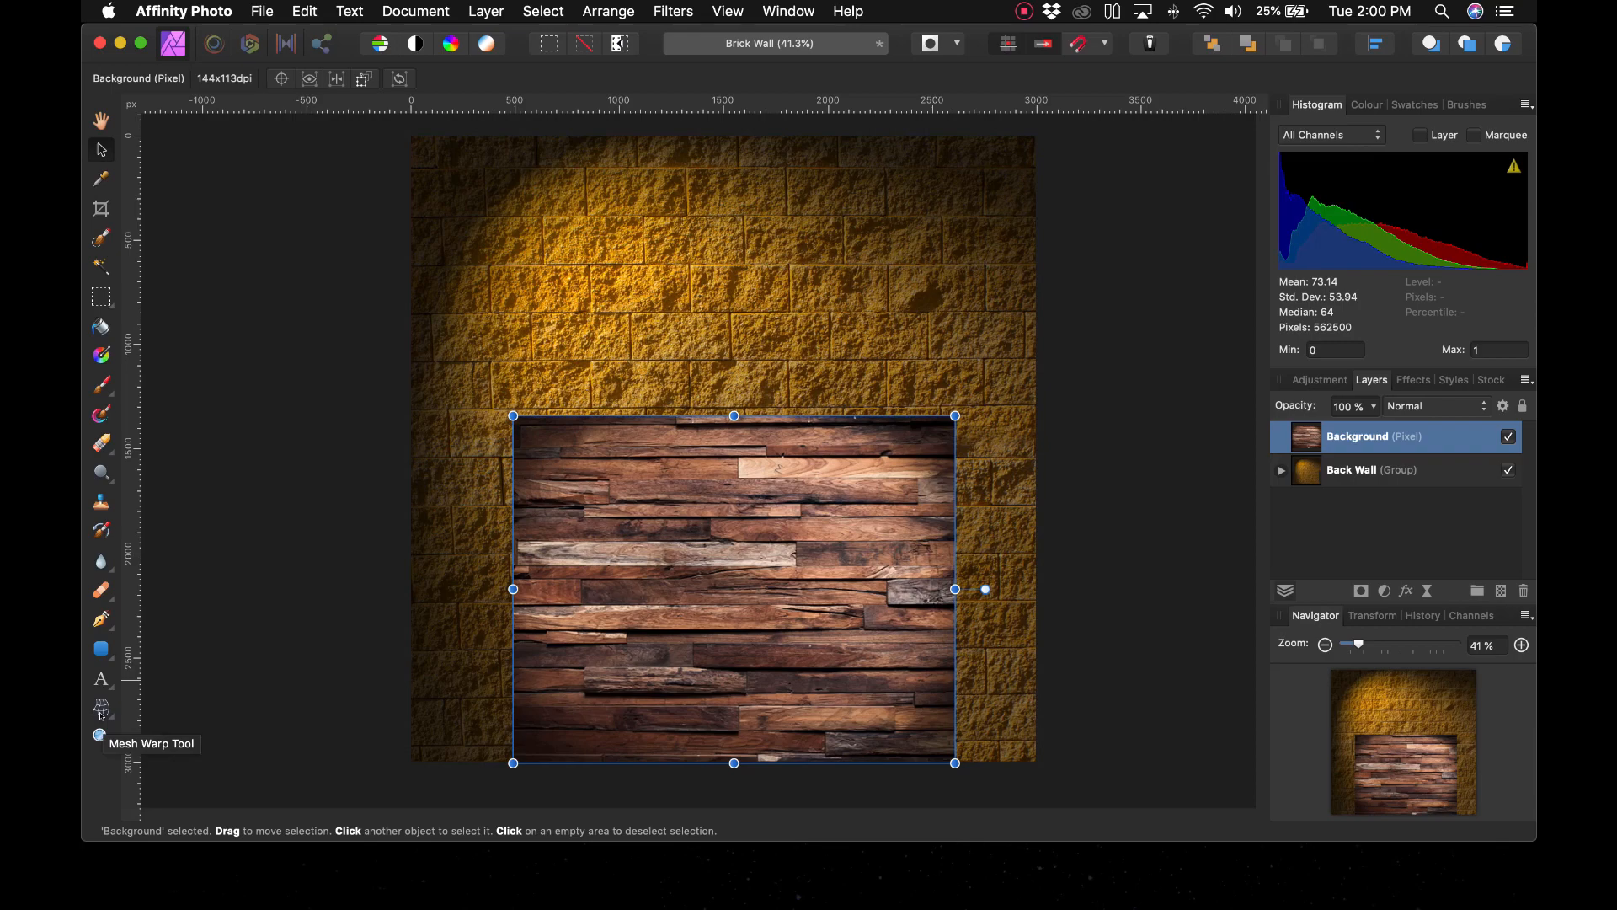
Try to mesh-warp the wood layer by pulling its upper-left corner inward and down, and undo the warp
{"action": "left_click", "coordinate": [100, 710]}
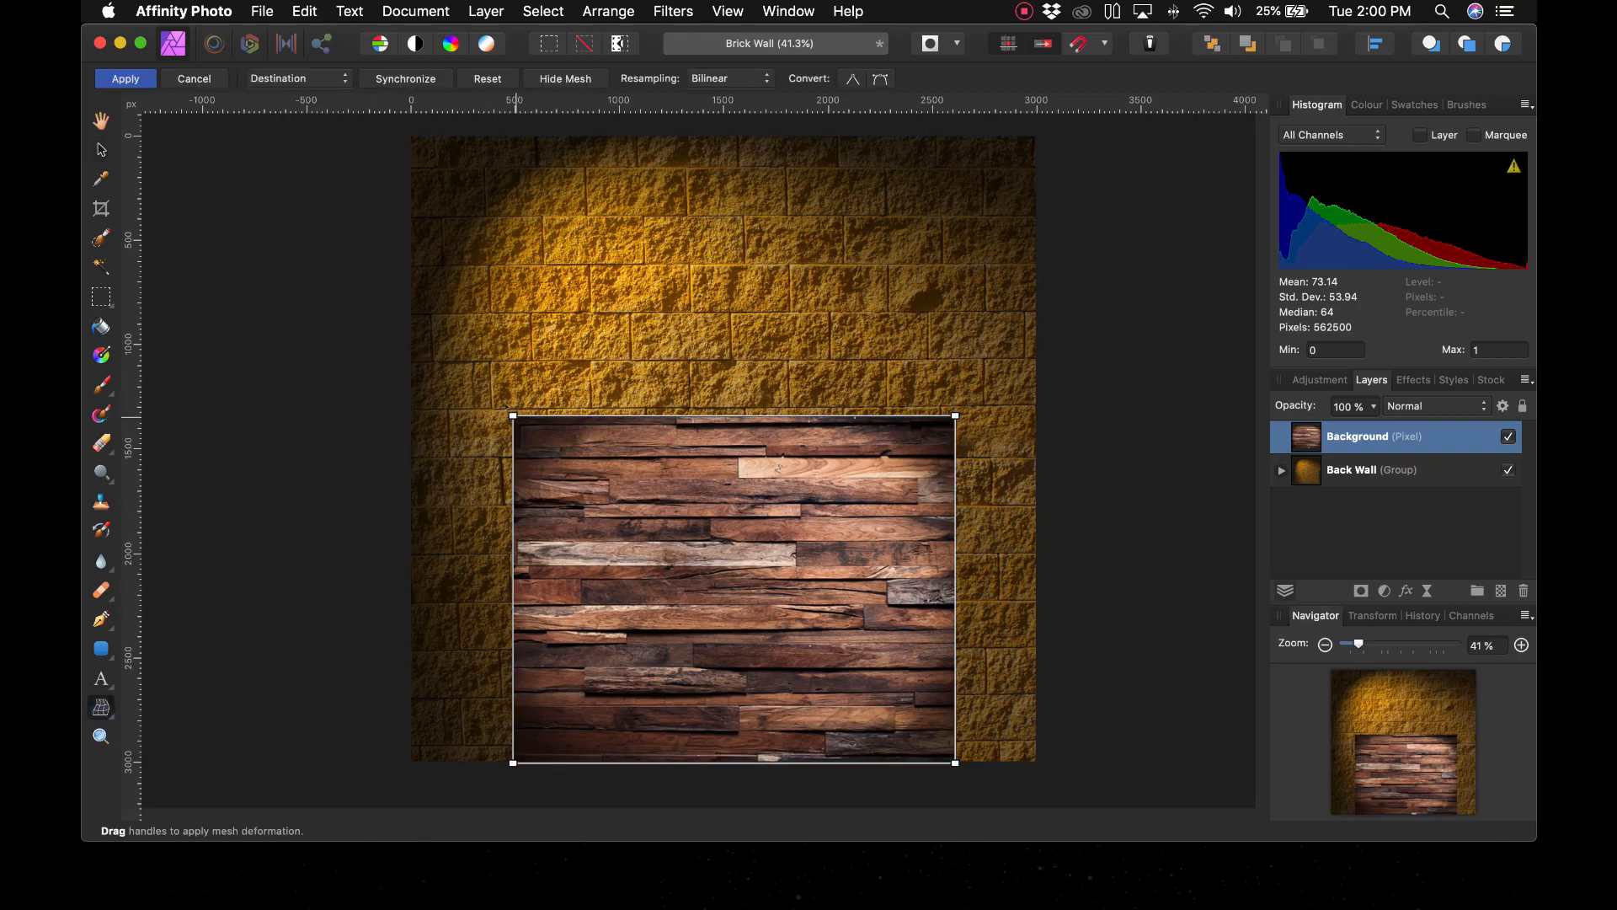
{"action": "left_click_drag", "start_coordinate": [513, 415], "coordinate": [561, 520]}
{"action": "key", "text": "super+z"}
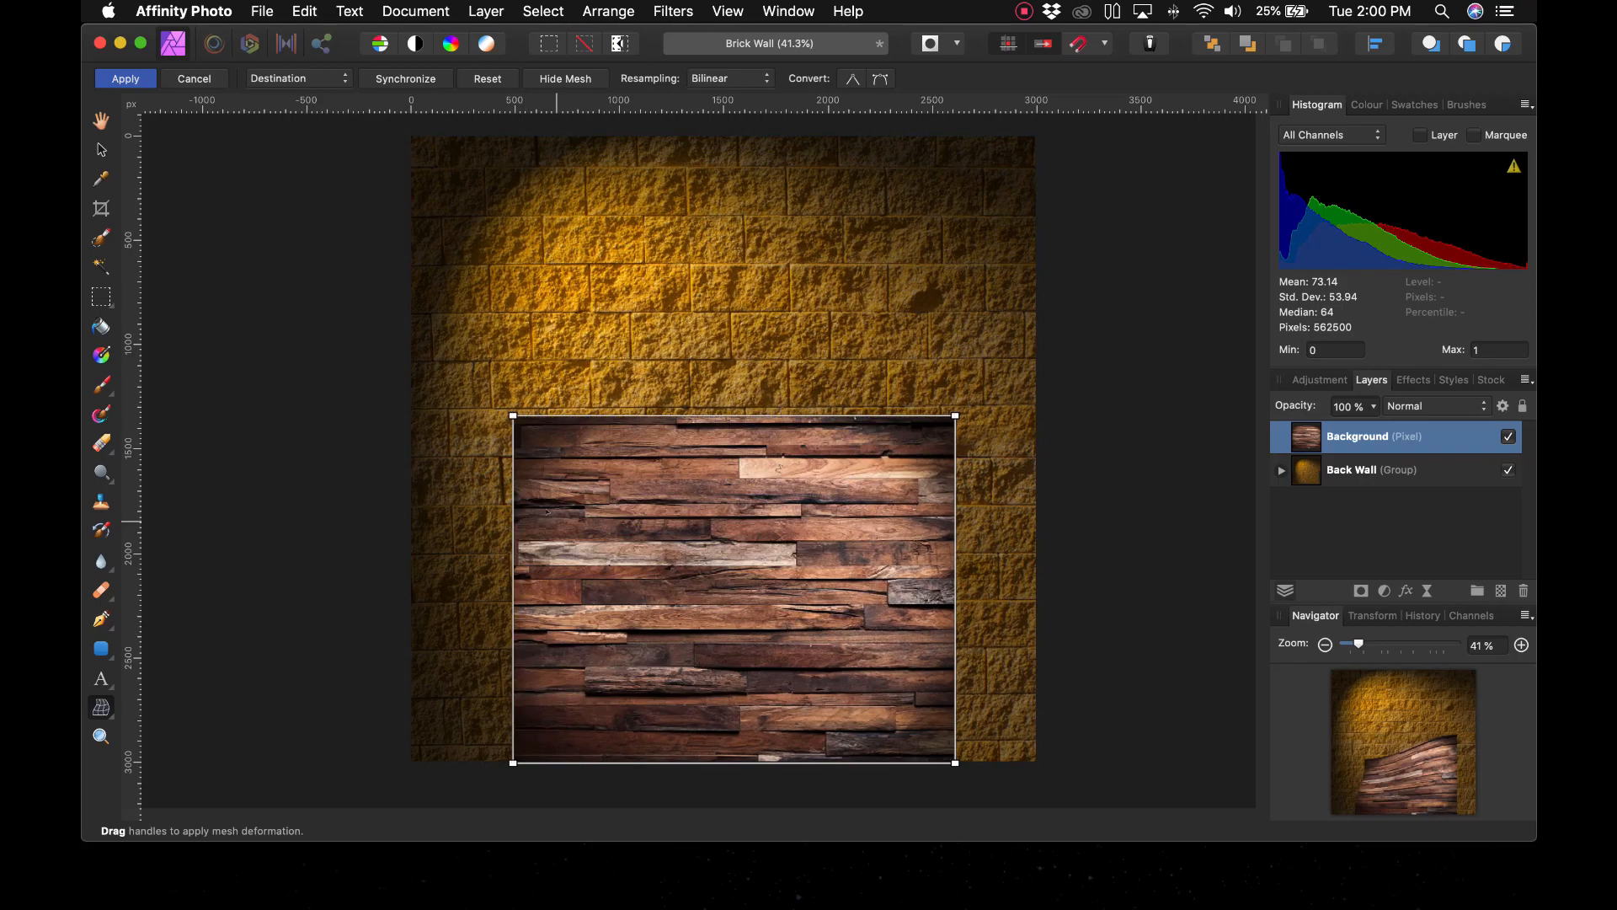
Apply a single-plane perspective to the wood layer, pulling both upper corners inward and down to form a trapezoid with its lower corners in place
{"action": "left_click", "coordinate": [100, 707]}
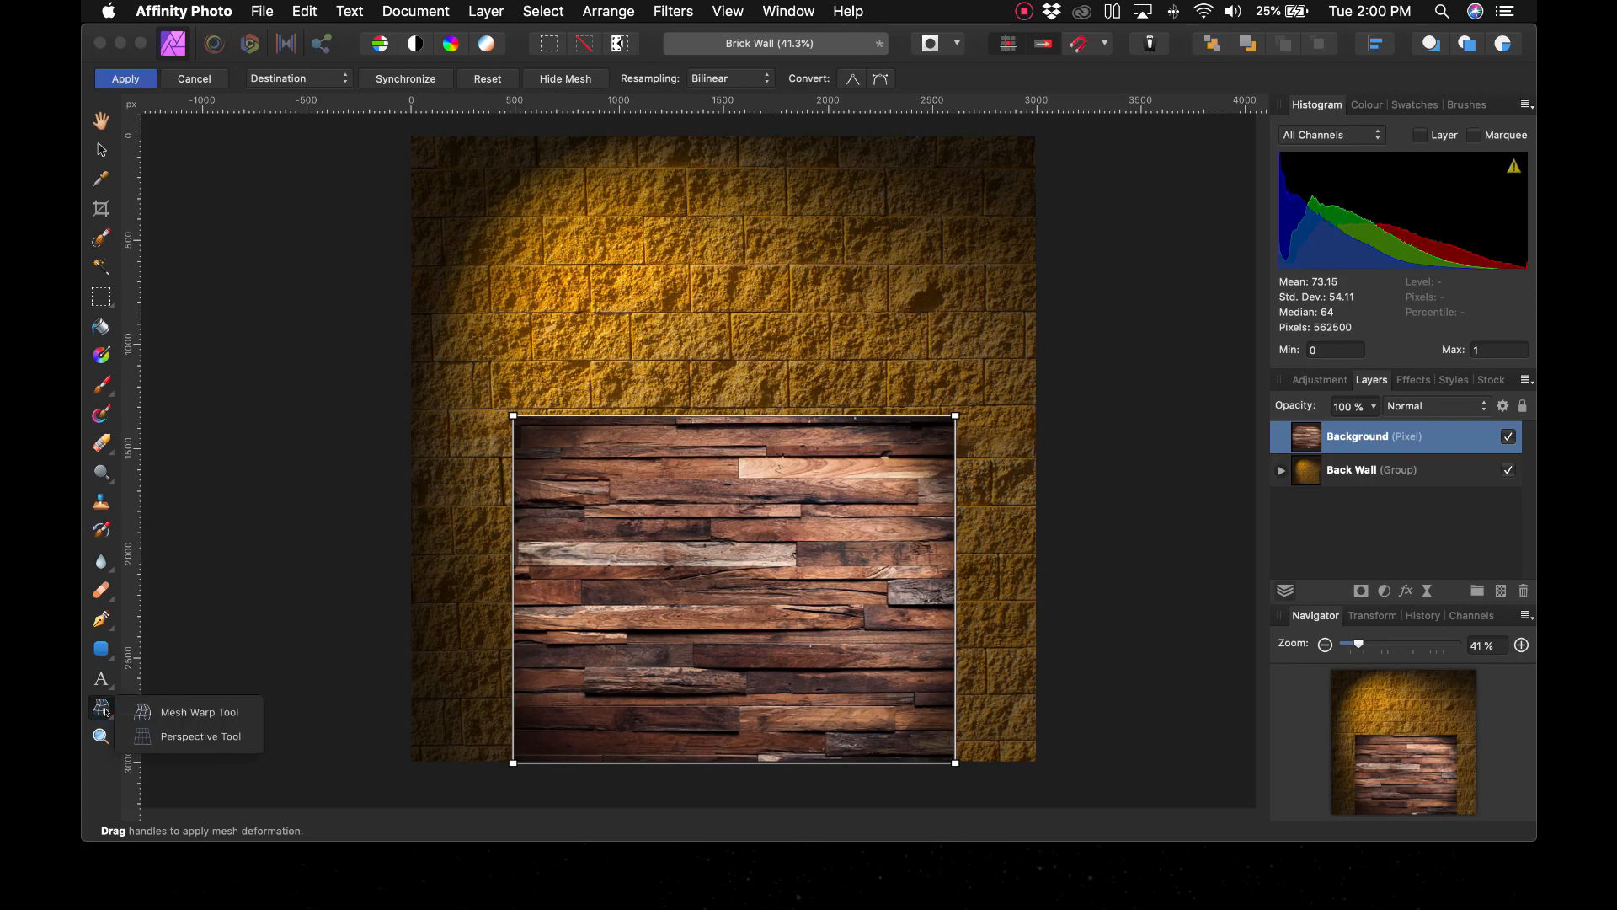
{"action": "left_click", "coordinate": [166, 738]}
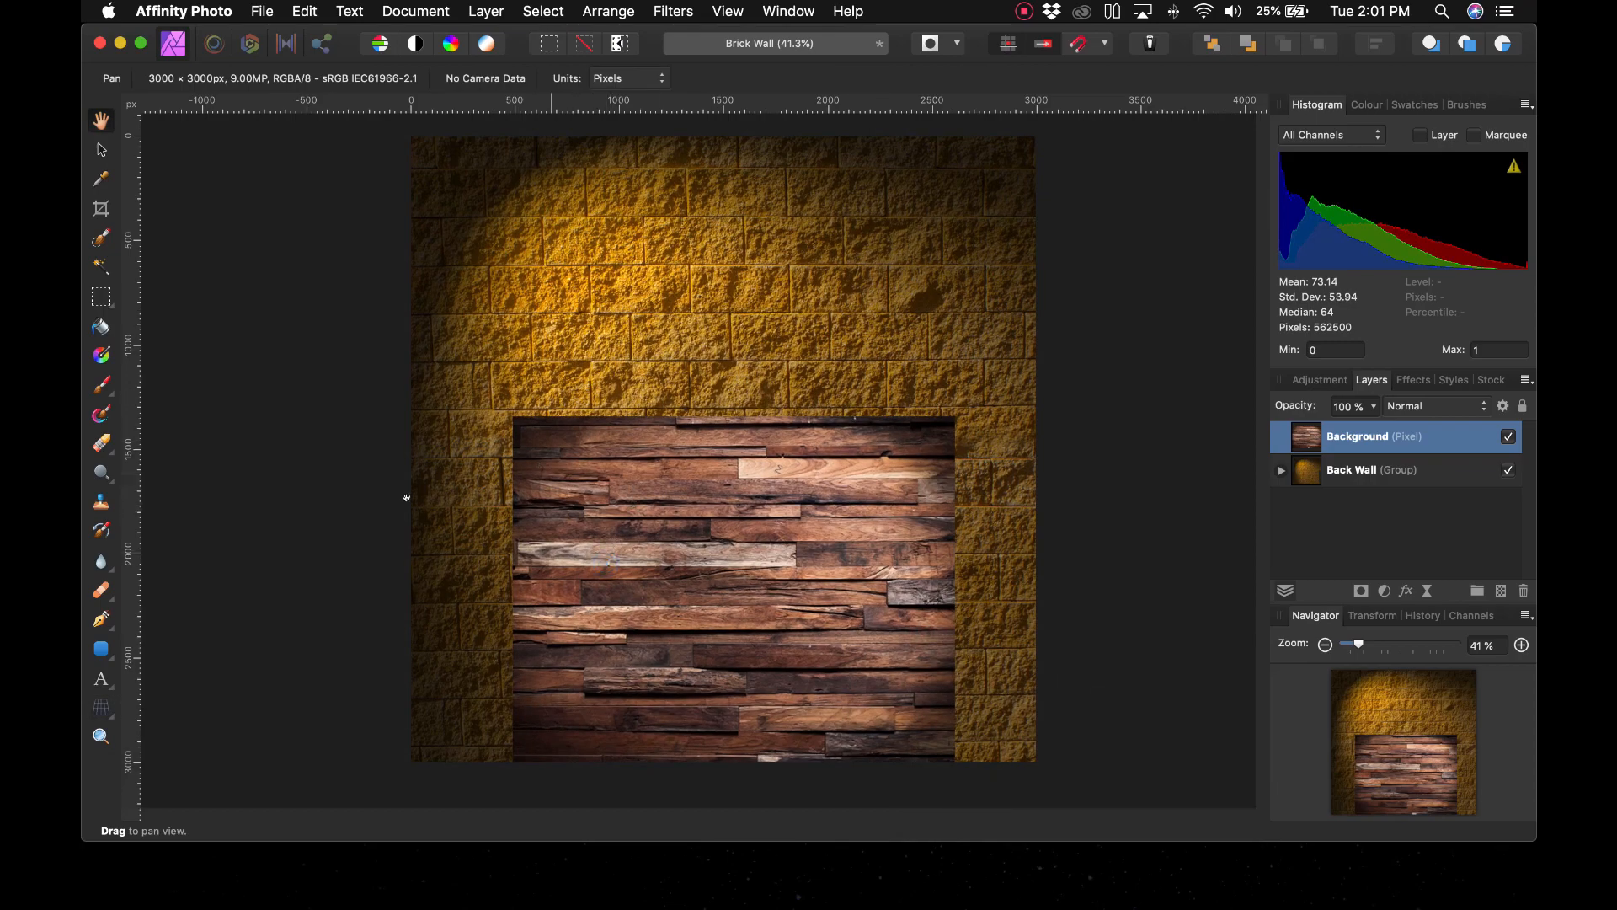
{"action": "left_click", "coordinate": [105, 716]}
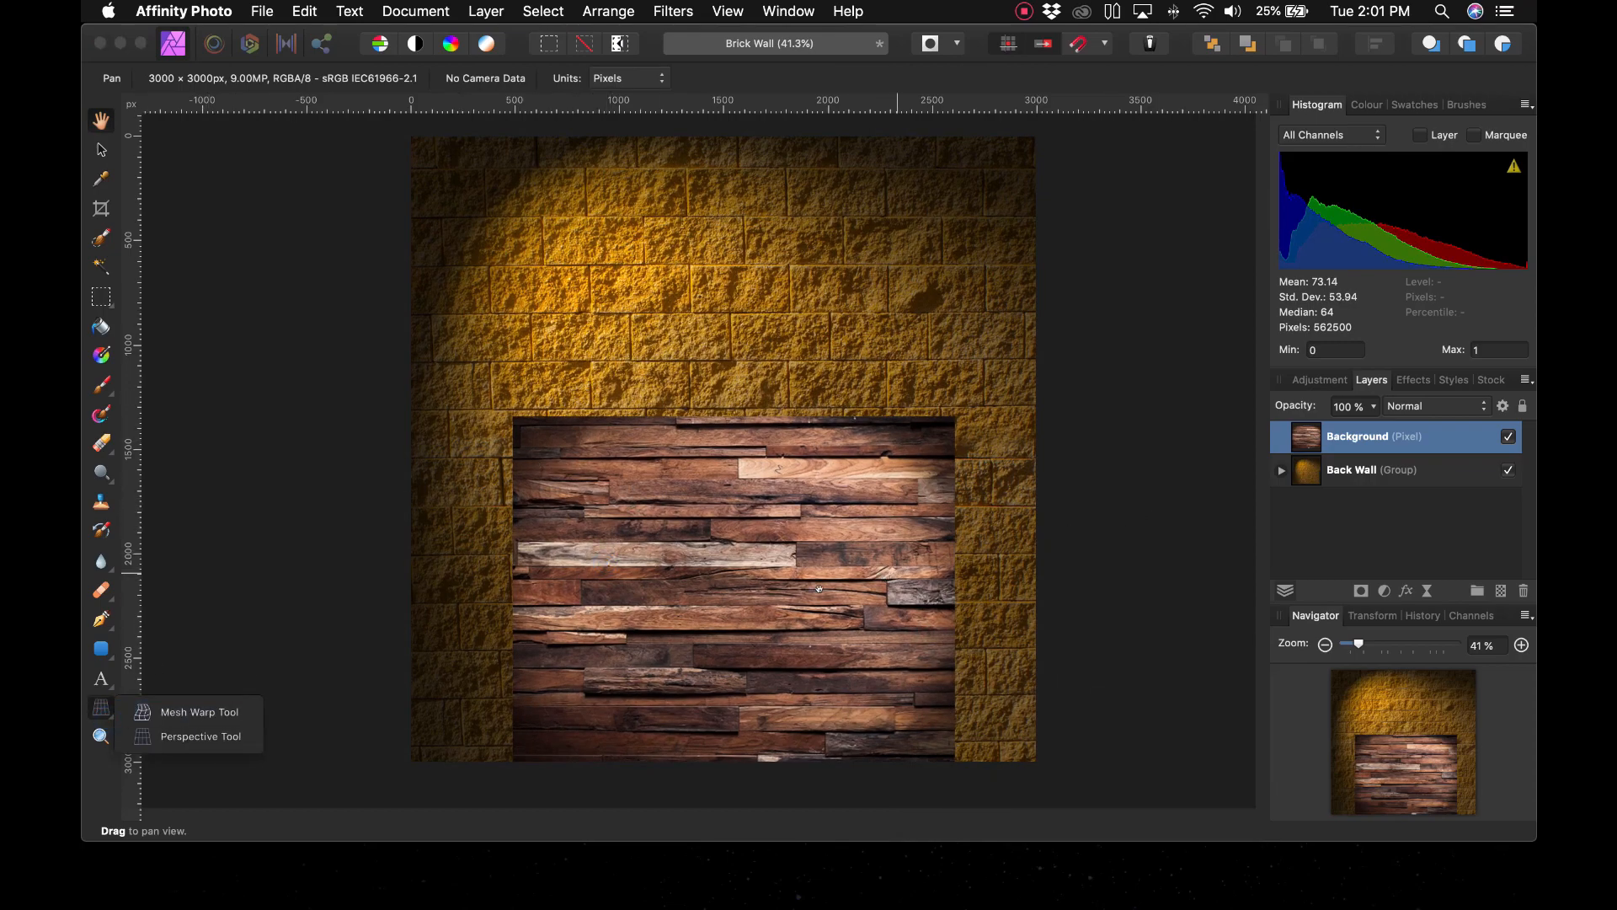
{"action": "left_click", "coordinate": [211, 741]}
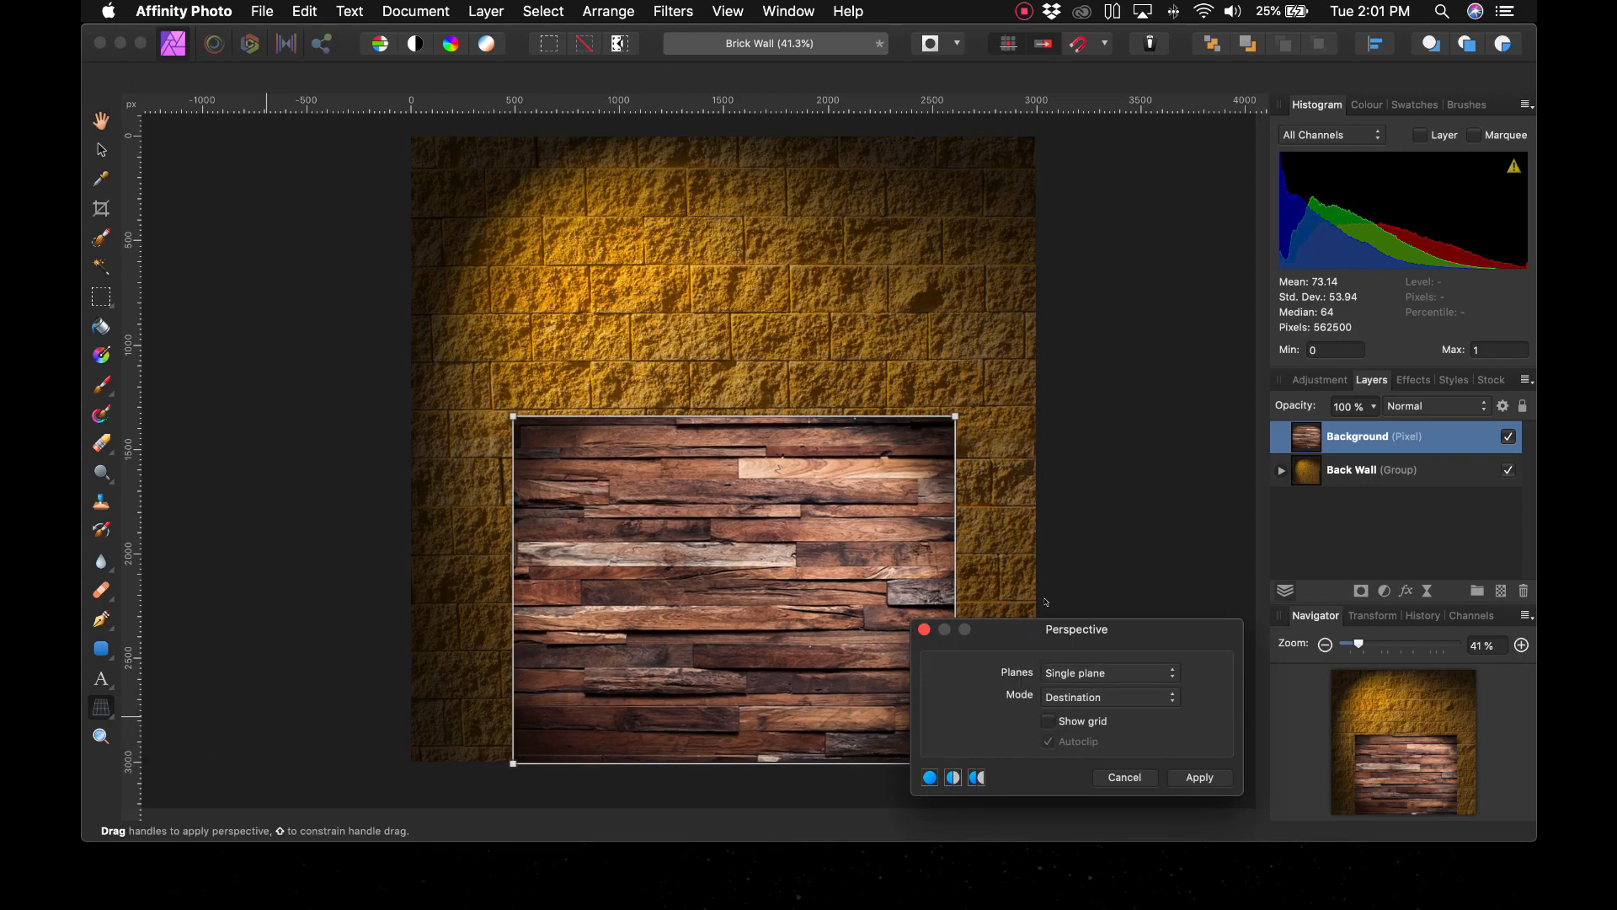
{"action": "left_click_drag", "start_coordinate": [1034, 633], "coordinate": [1049, 155]}
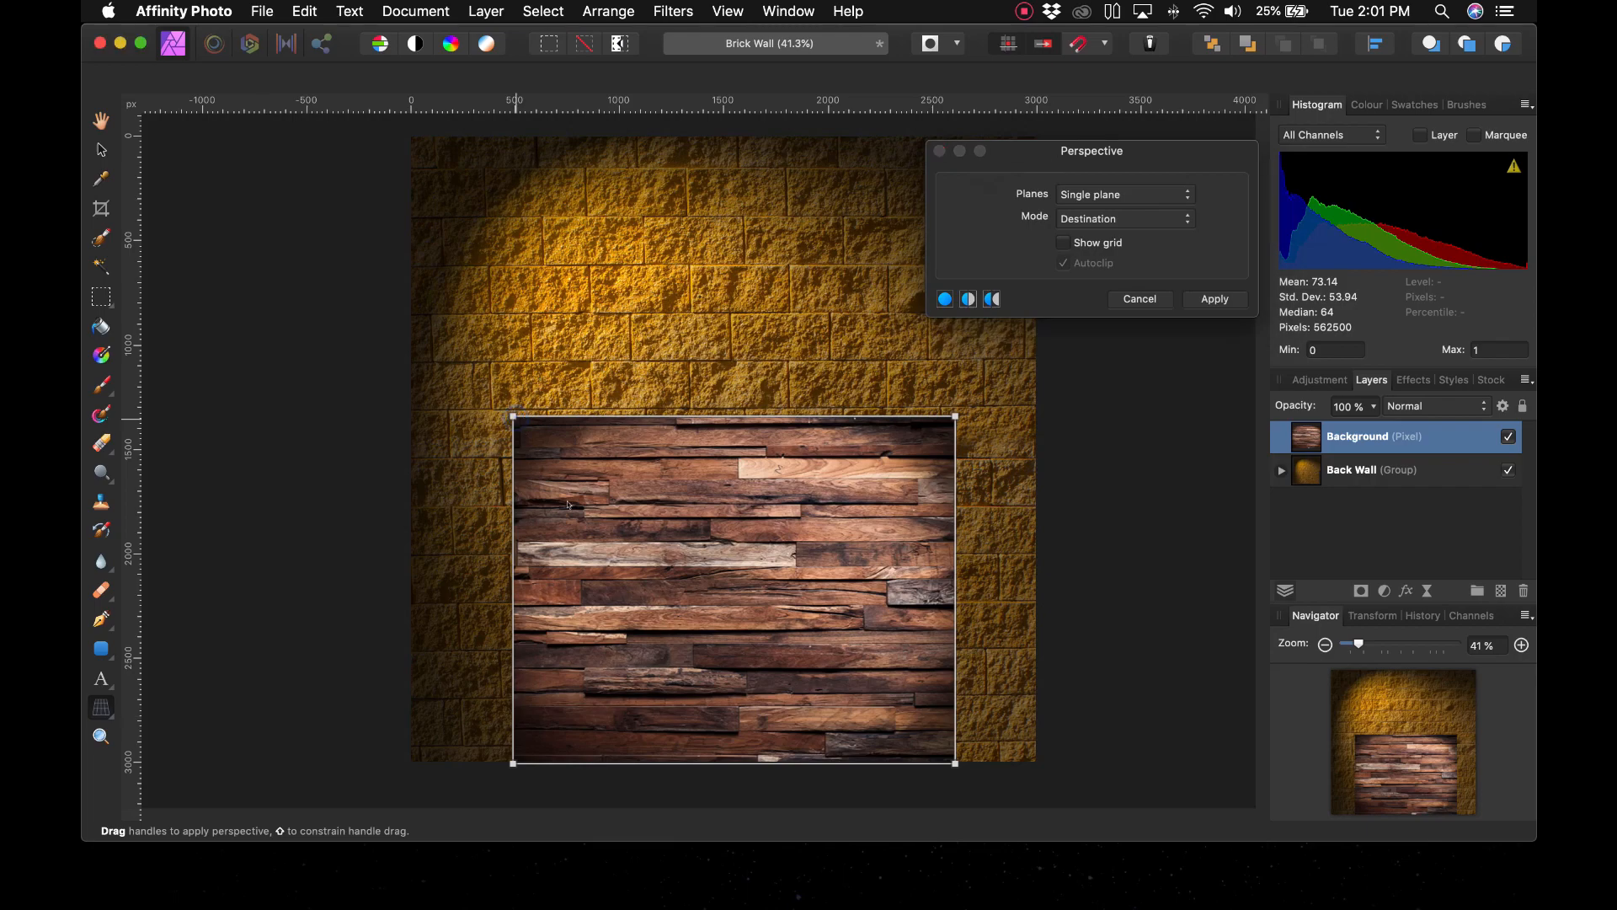
{"action": "left_click_drag", "start_coordinate": [513, 417], "coordinate": [586, 566]}
{"action": "left_click_drag", "start_coordinate": [955, 416], "coordinate": [888, 570]}
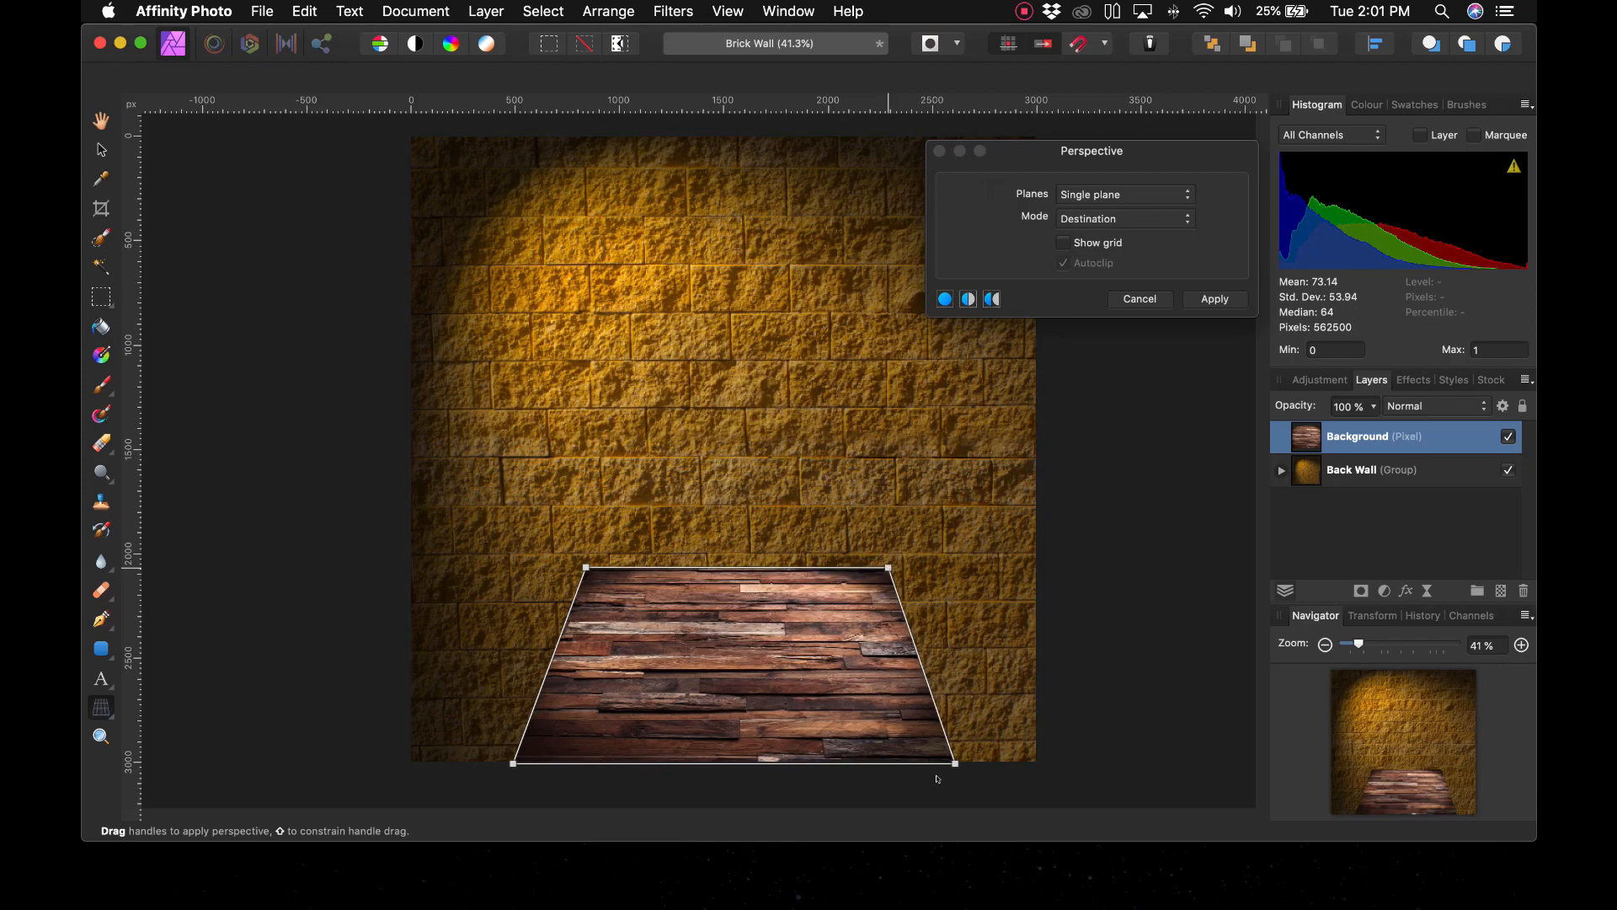
{"action": "left_click_drag", "start_coordinate": [955, 763], "coordinate": [1090, 765]}
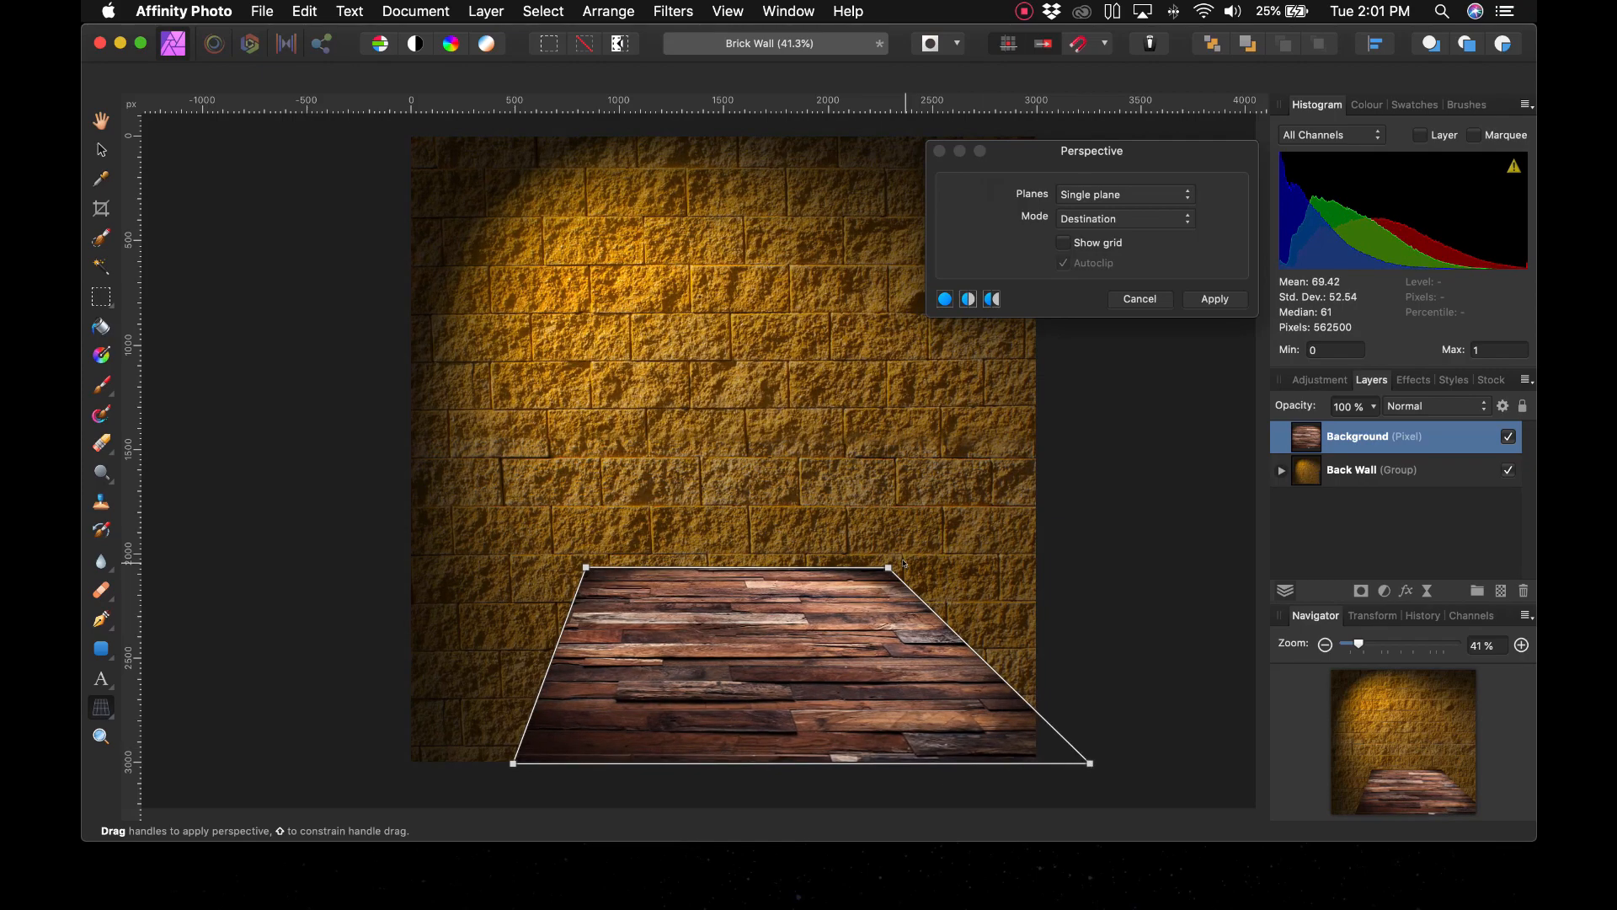
{"action": "key", "text": "super+z"}
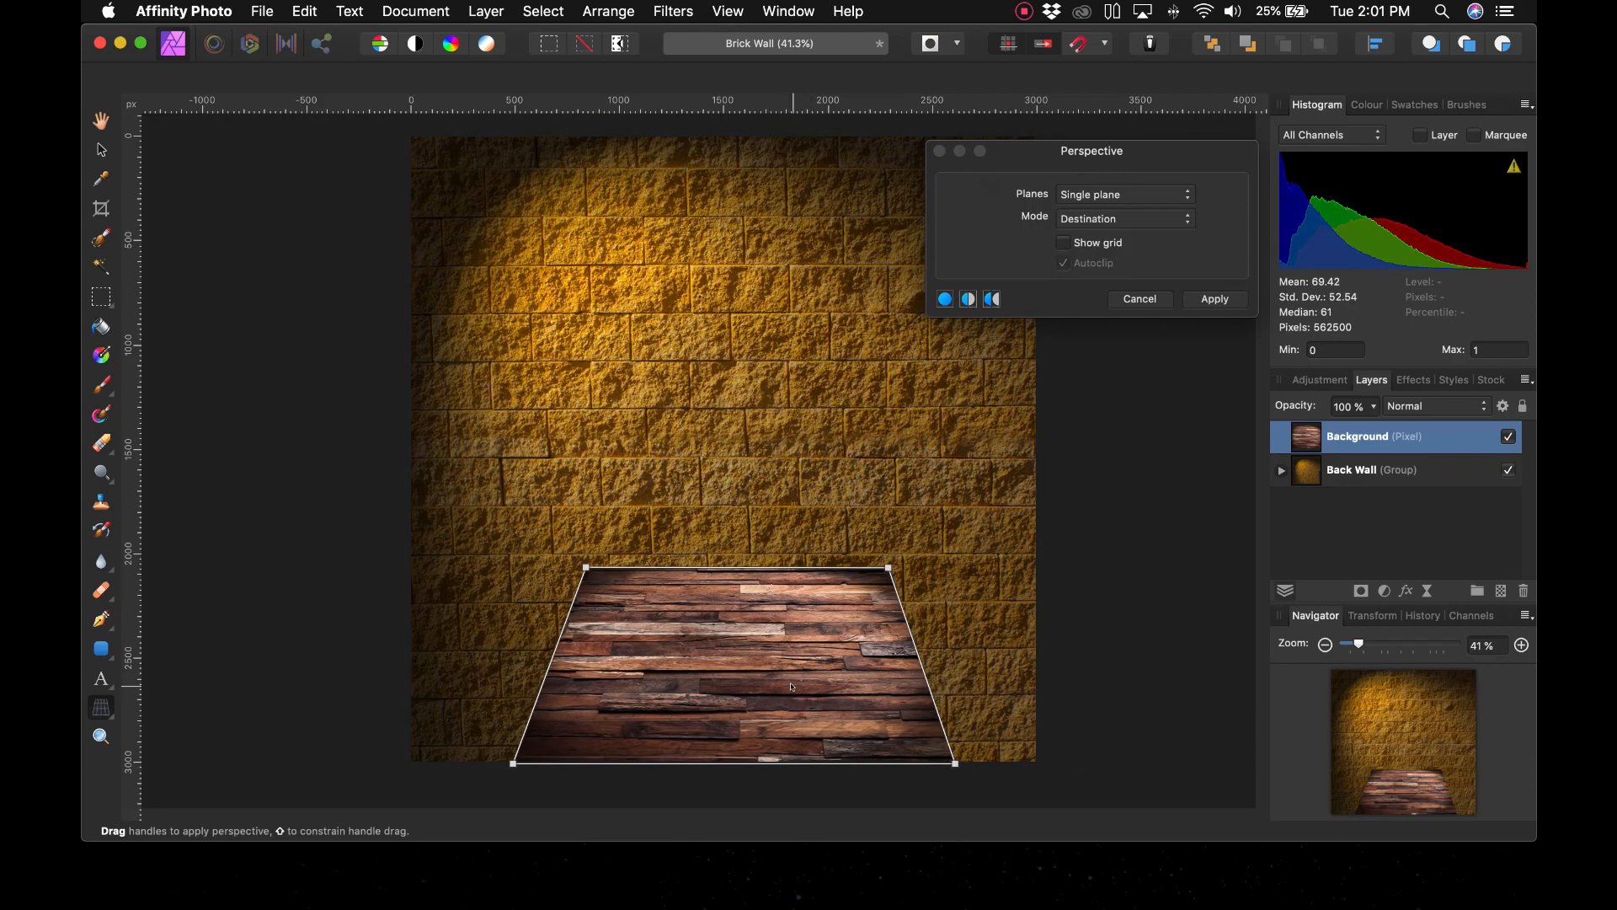
{"action": "left_click", "coordinate": [1229, 301]}
{"action": "left_click", "coordinate": [1219, 297]}
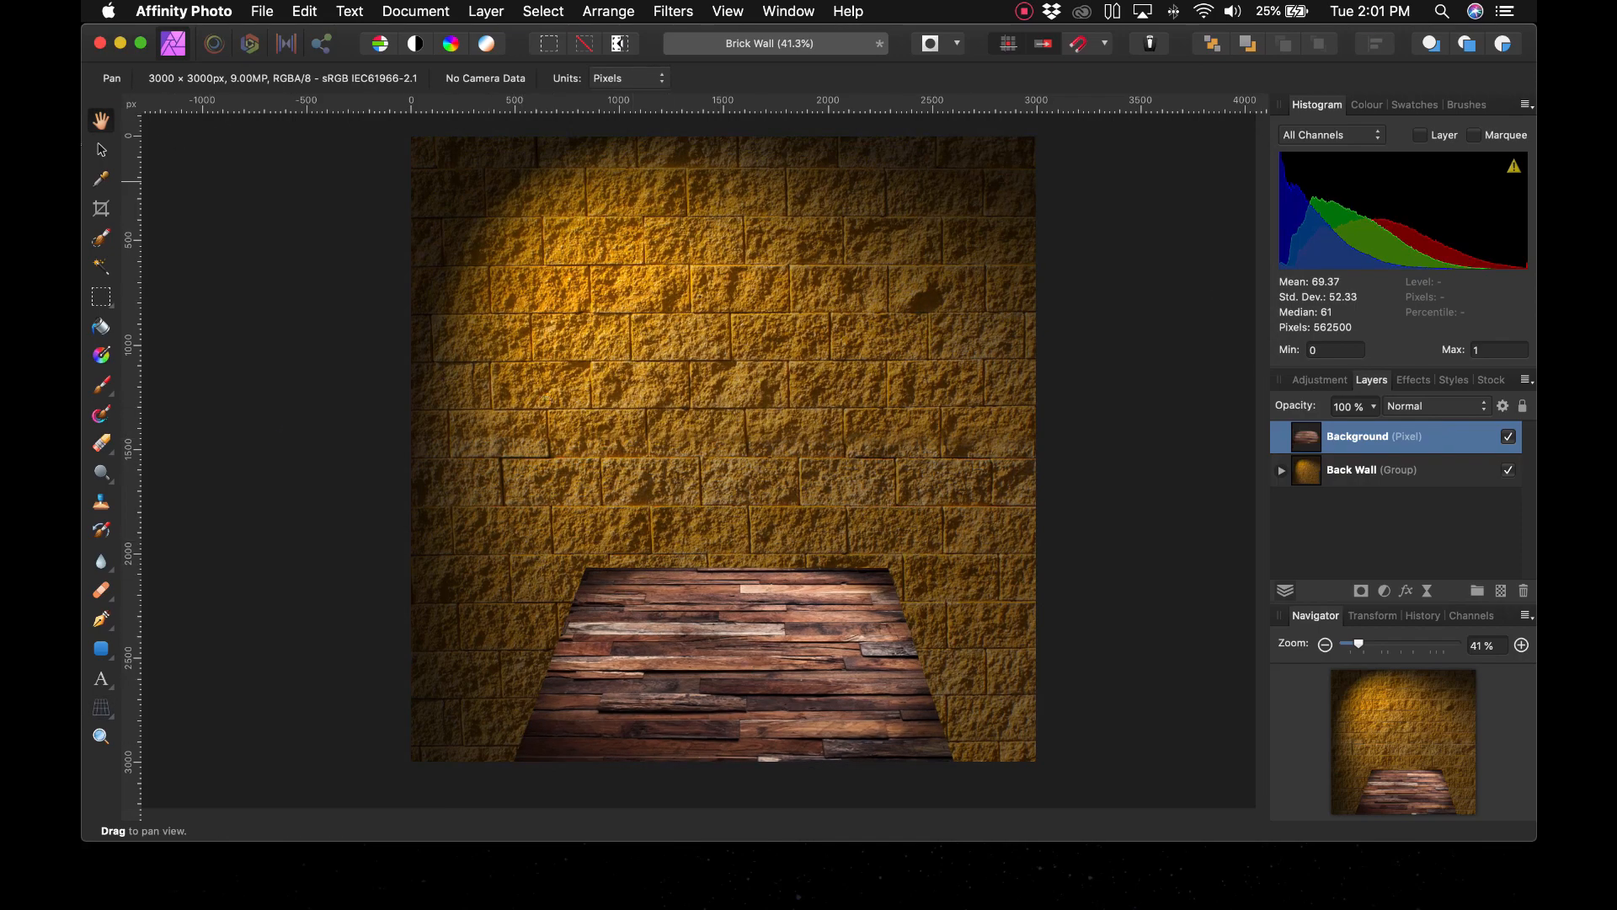
Move the wood layer toward the canvas's lower-left, stretch it horizontally past both sides, and enlarge it to about 4480 px wide
{"action": "key", "text": "v"}
{"action": "left_click_drag", "start_coordinate": [775, 661], "coordinate": [609, 648]}
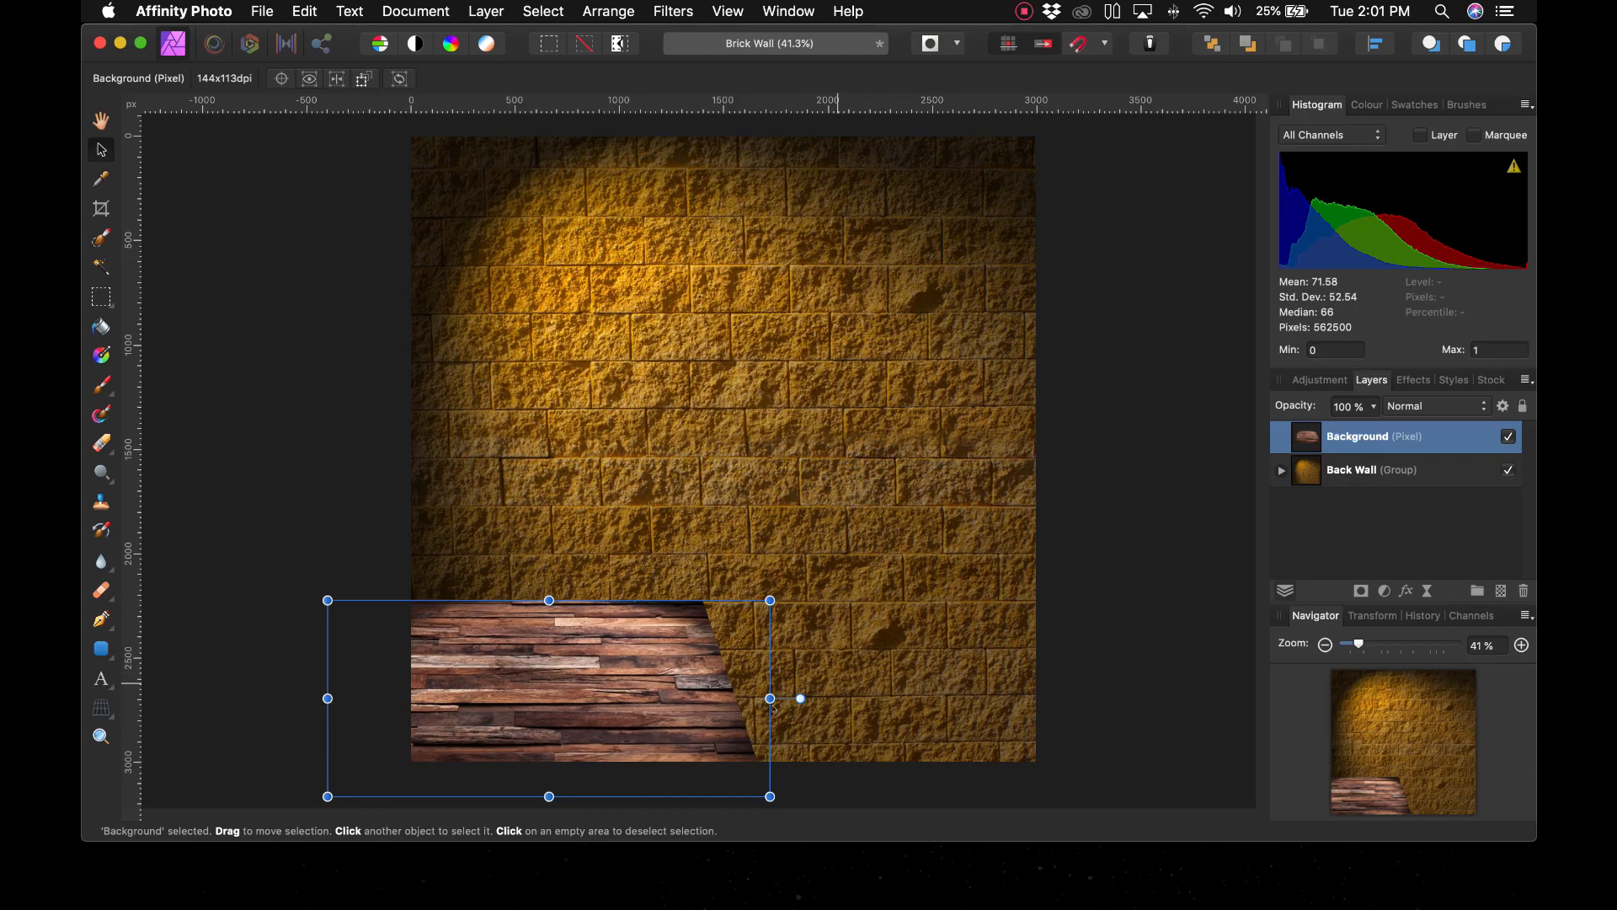
{"action": "left_click_drag", "start_coordinate": [770, 699], "coordinate": [1219, 678]}
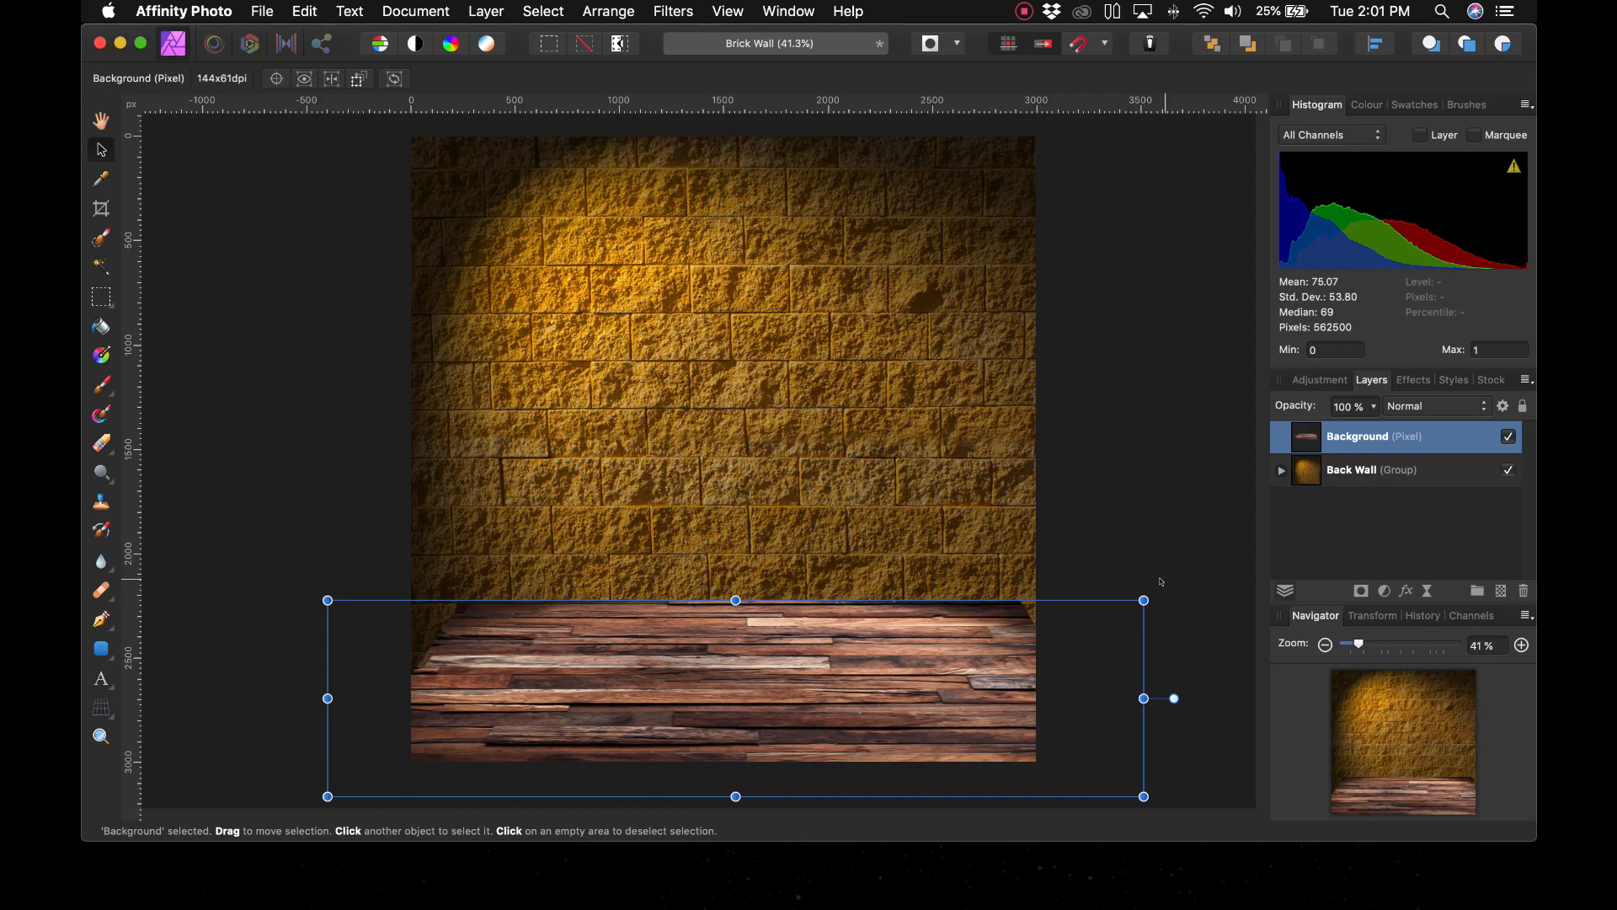
{"action": "left_click_drag", "start_coordinate": [1133, 601], "coordinate": [1257, 546]}
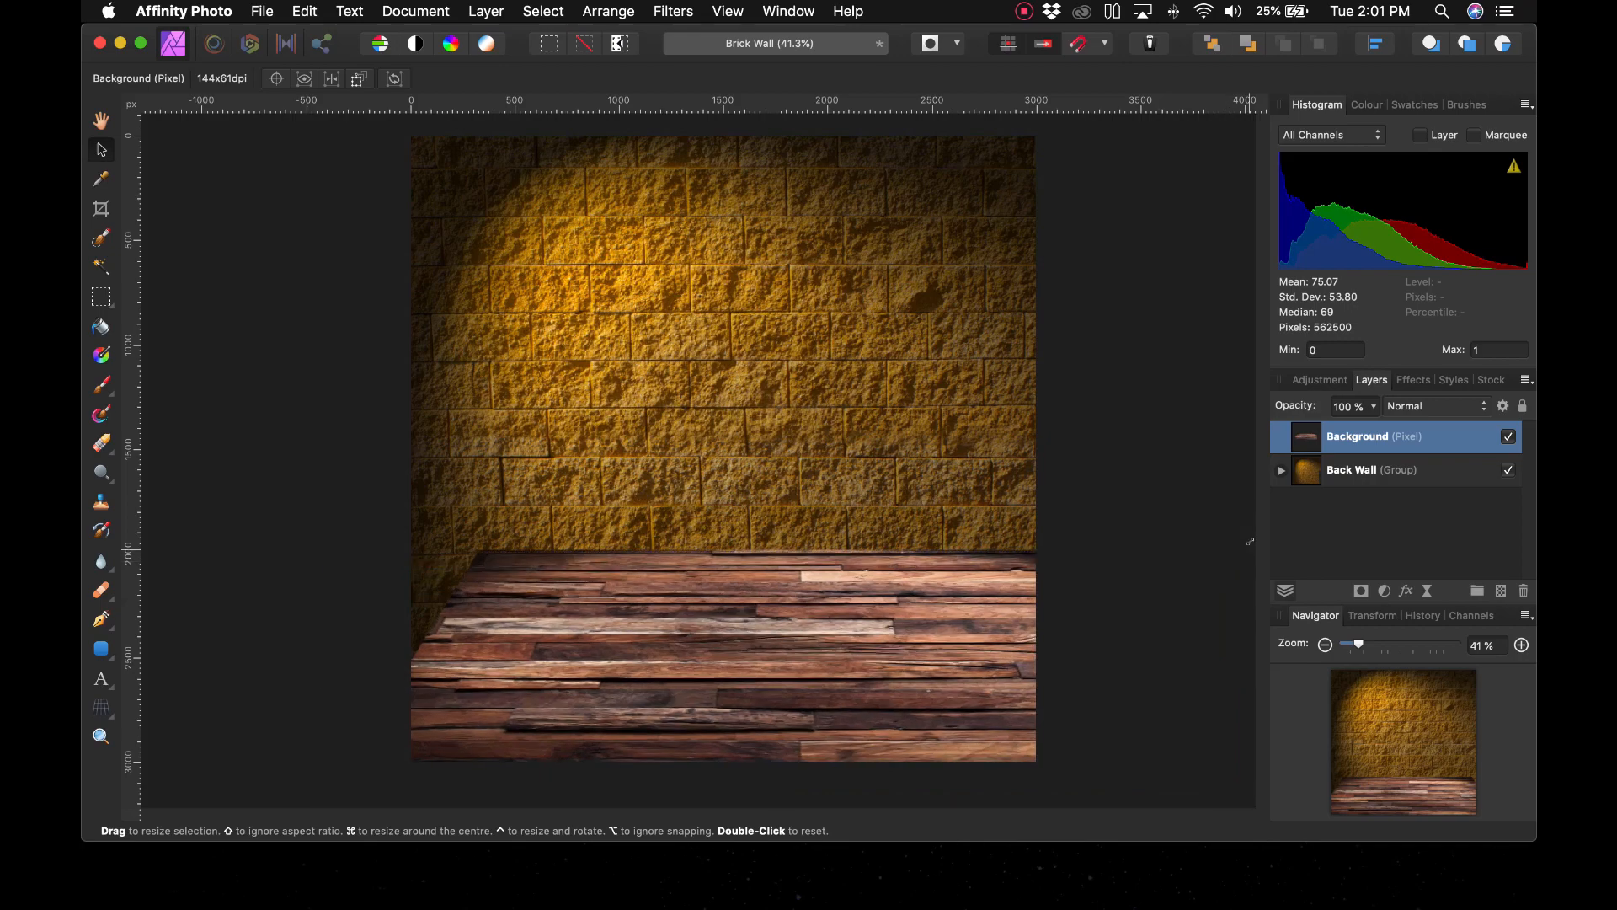
Position the wood layer as a floor spanning the full canvas width, with its upper edge at about 2230 px, and deselect it
{"action": "left_click_drag", "start_coordinate": [847, 647], "coordinate": [804, 669]}
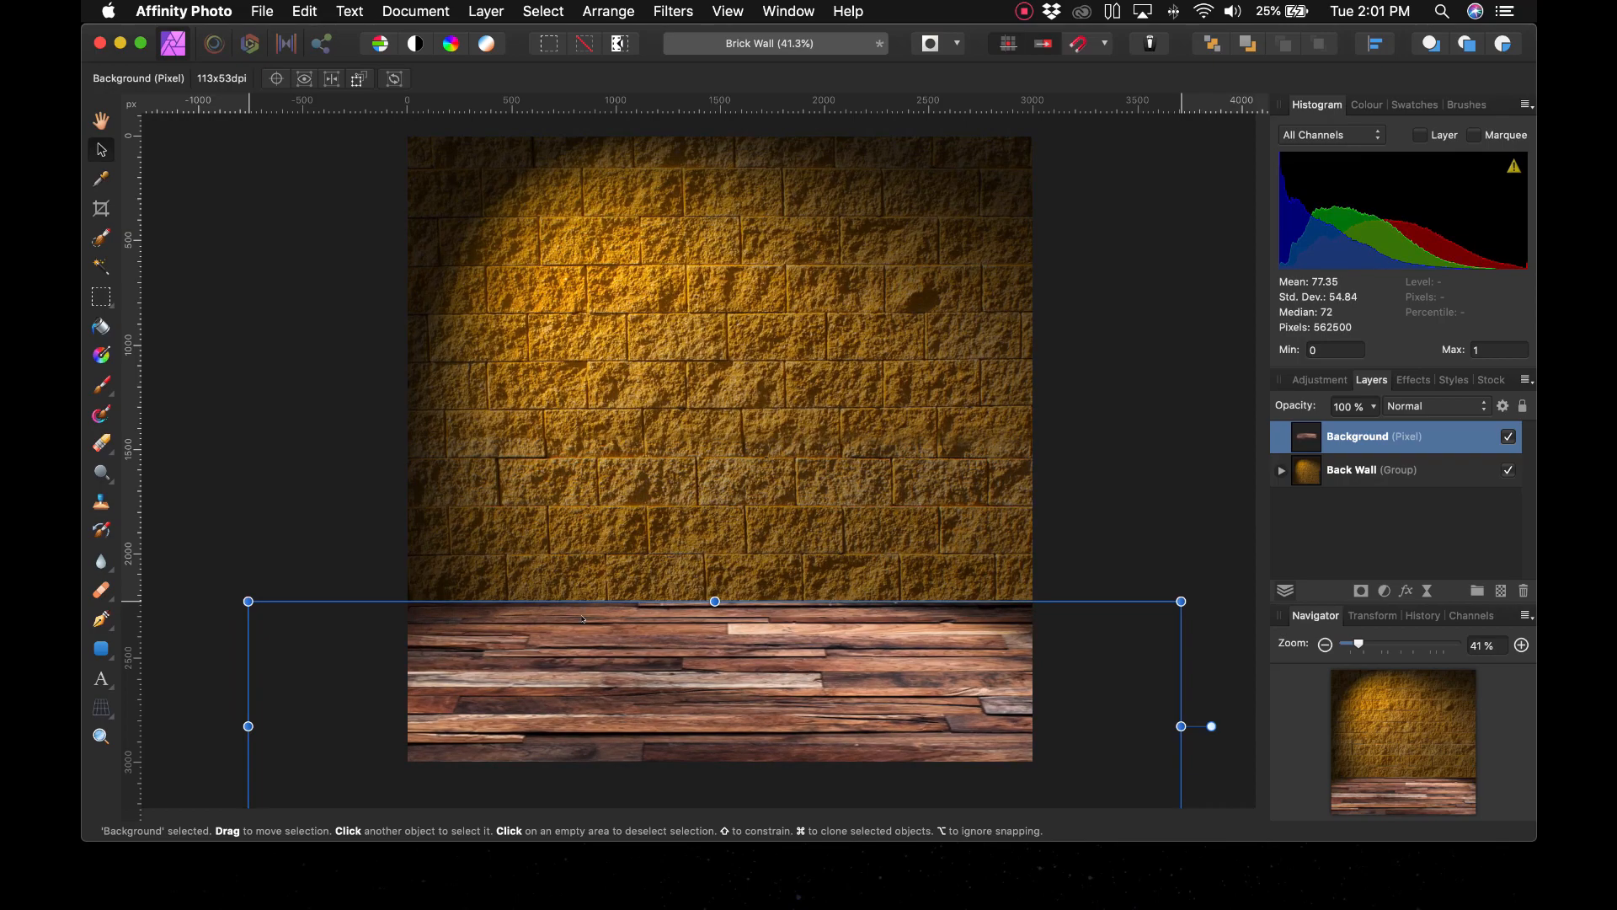
{"action": "left_click", "coordinate": [224, 517]}
{"action": "mouse_move", "coordinate": [560, 711]}
{"action": "left_mouse_down"}
{"action": "mouse_move", "coordinate": [674, 712]}
{"action": "mouse_move", "coordinate": [528, 711]}
{"action": "mouse_move", "coordinate": [548, 712]}
{"action": "left_mouse_up"}
{"action": "left_click", "coordinate": [214, 529]}
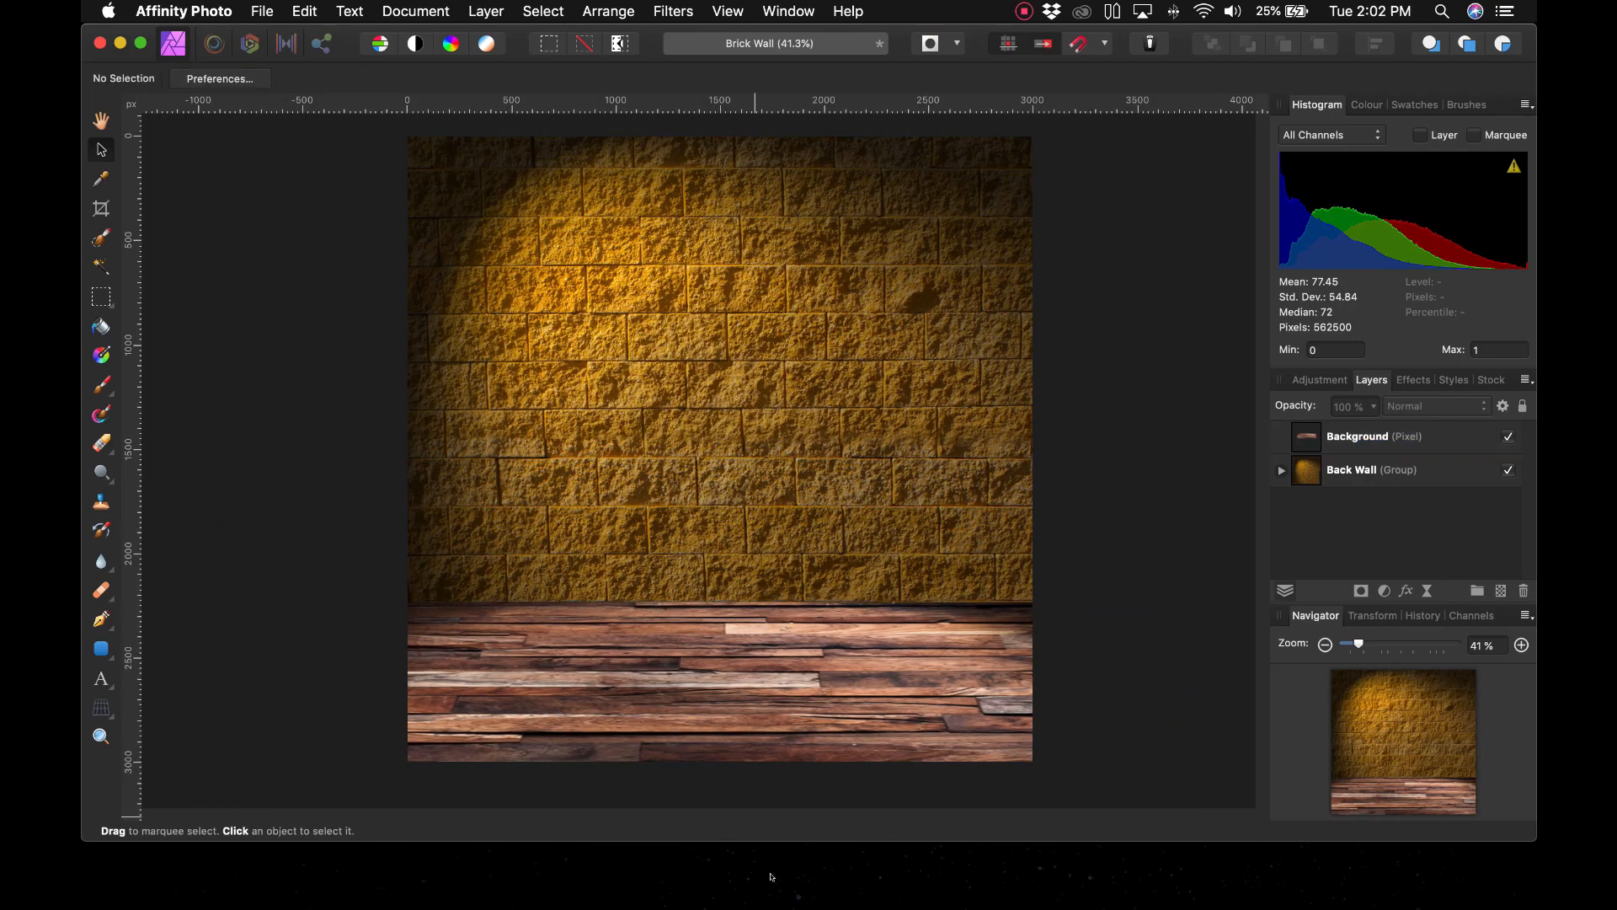
Add an Outer Shadow to the wood floor layer with a 90° angle, 37 px radius, 33.9 px offset and 77% intensity
{"action": "left_click", "coordinate": [834, 711]}
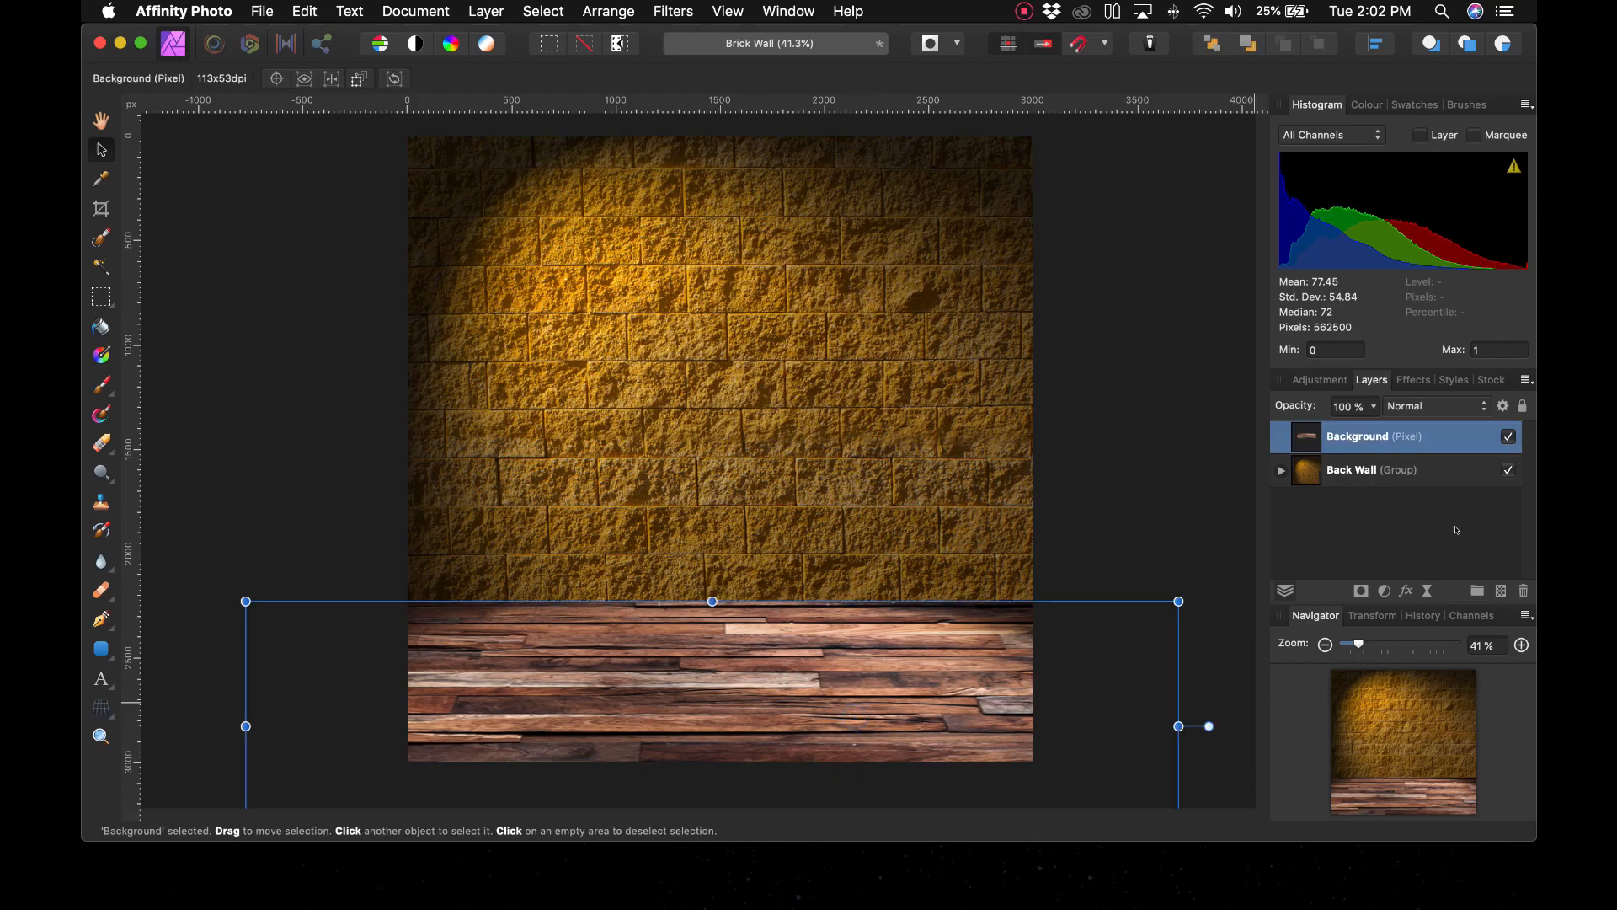
{"action": "left_click", "coordinate": [1405, 591]}
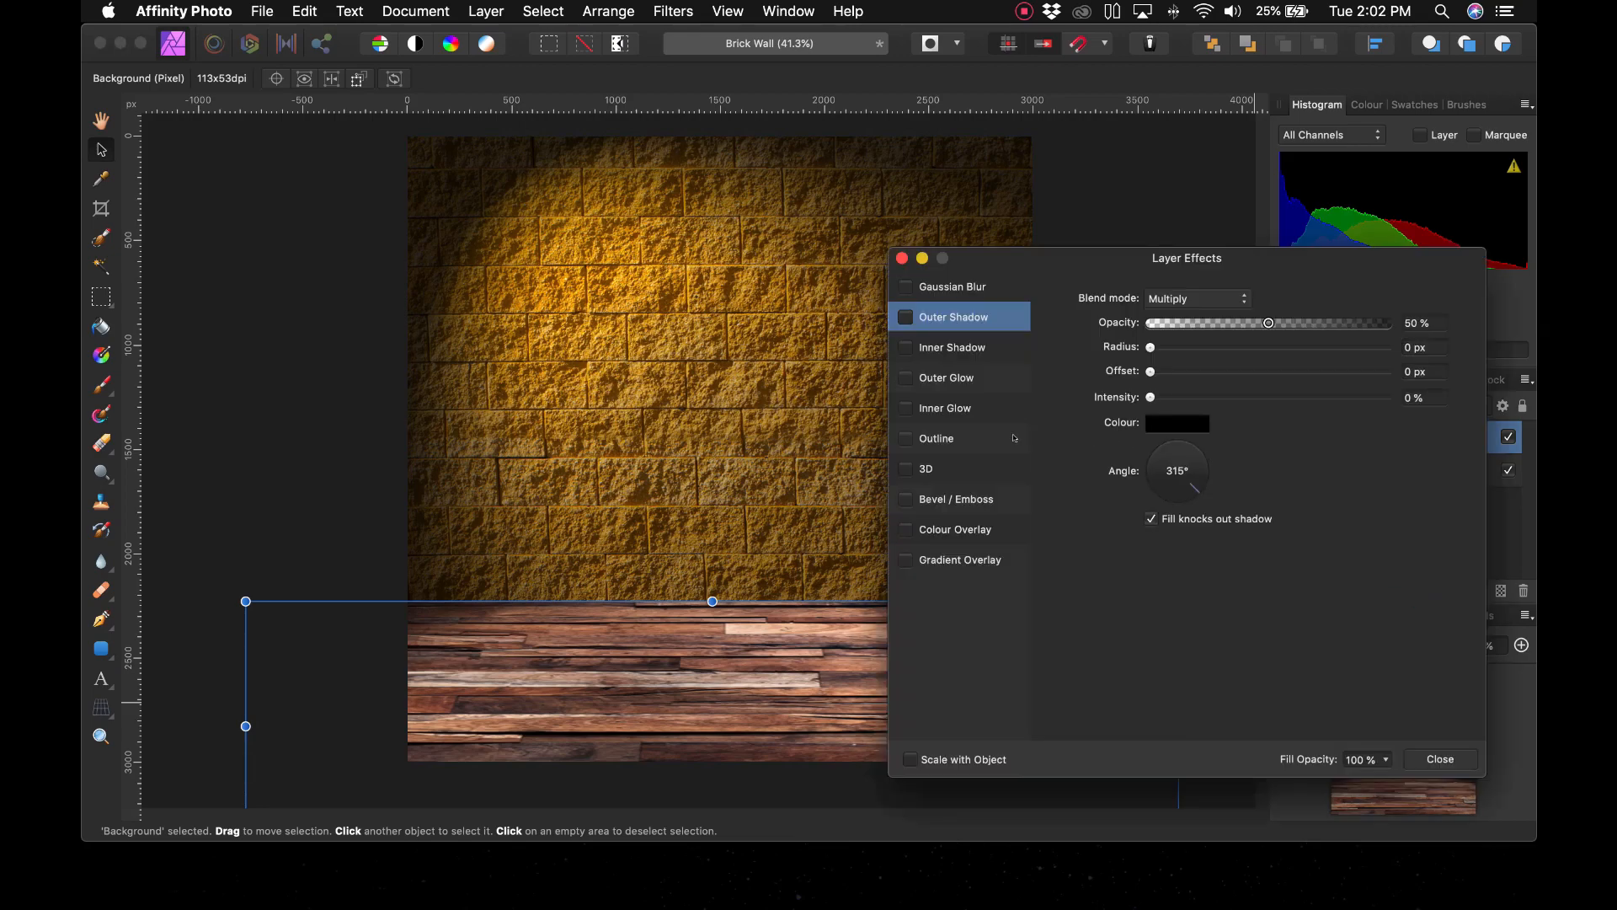
{"action": "left_click", "coordinate": [944, 379]}
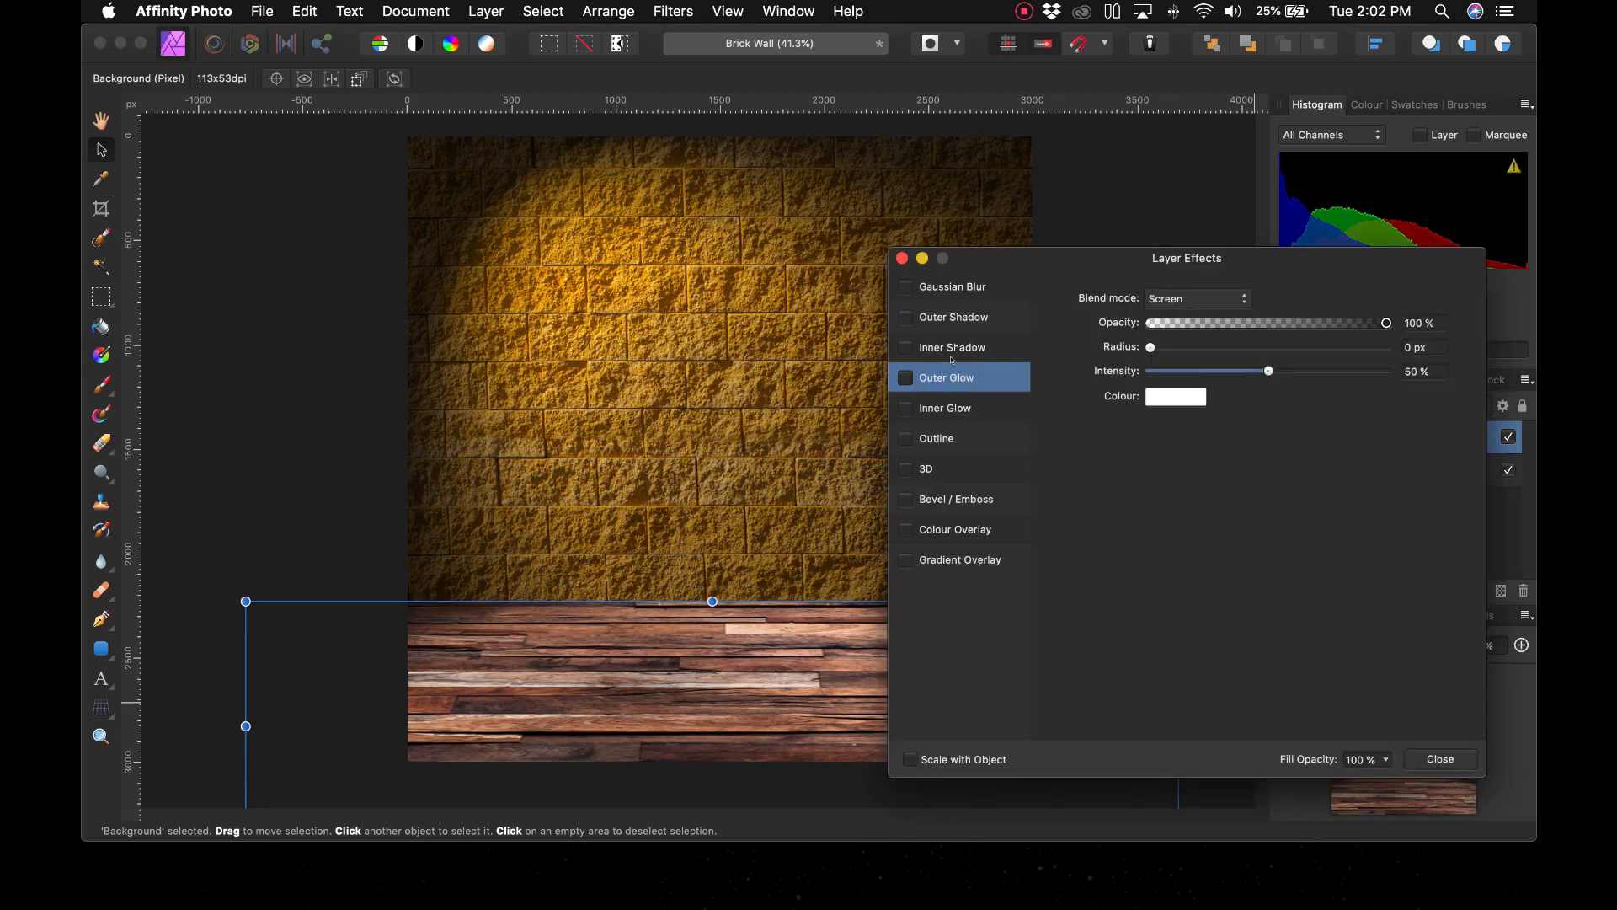
{"action": "left_click", "coordinate": [966, 316]}
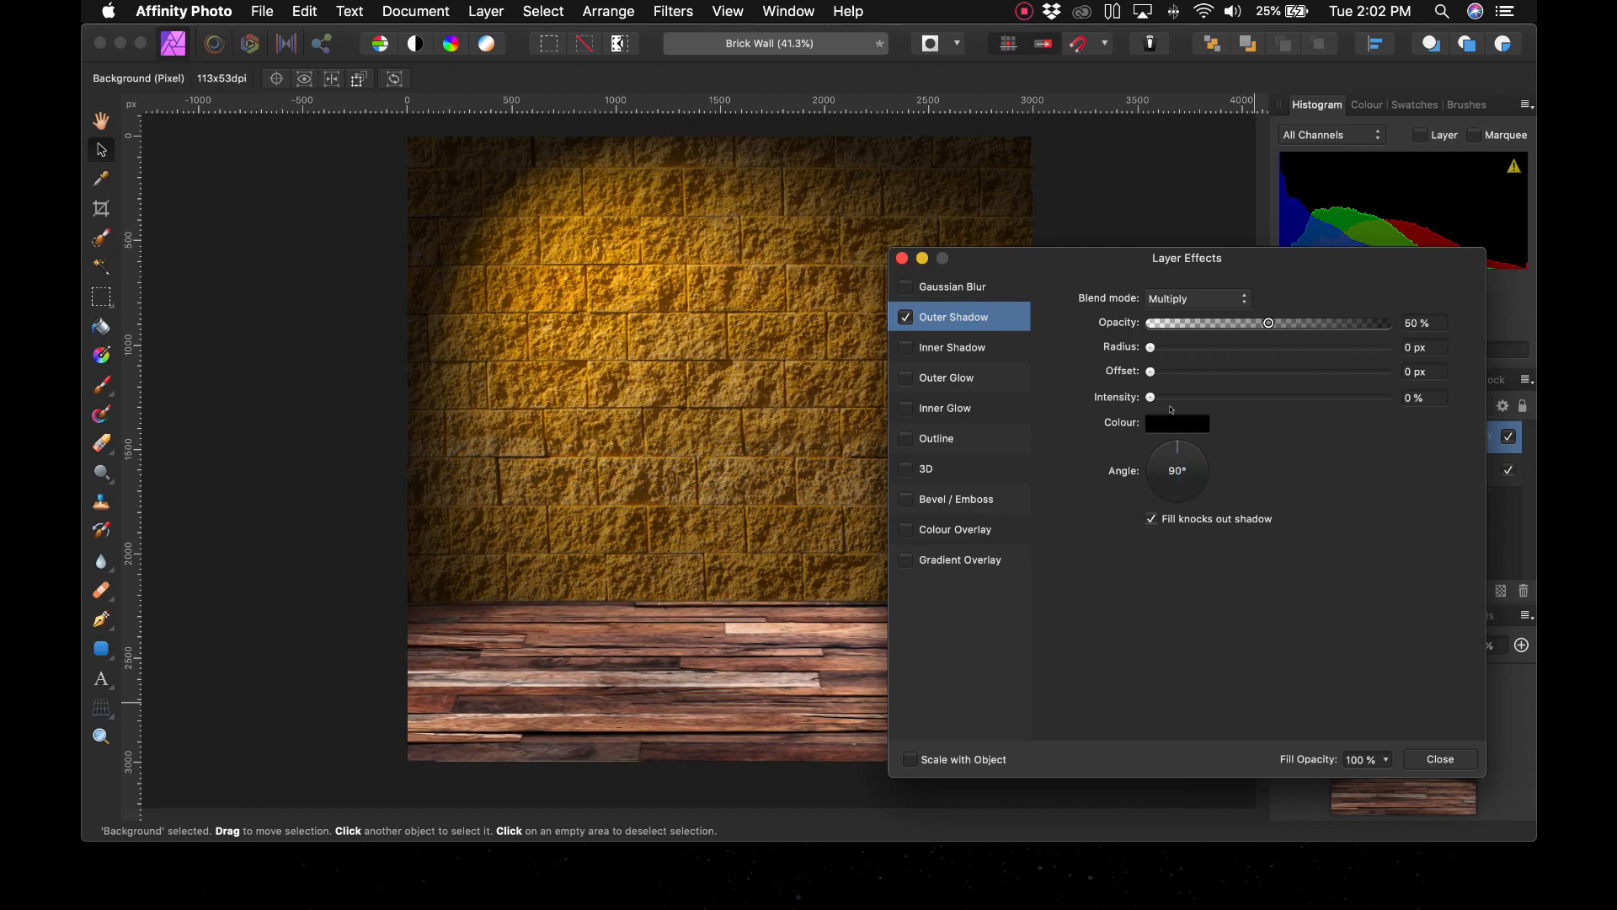
{"action": "left_click_drag", "start_coordinate": [1270, 347], "coordinate": [1324, 376]}
{"action": "left_click_drag", "start_coordinate": [1151, 397], "coordinate": [1334, 397]}
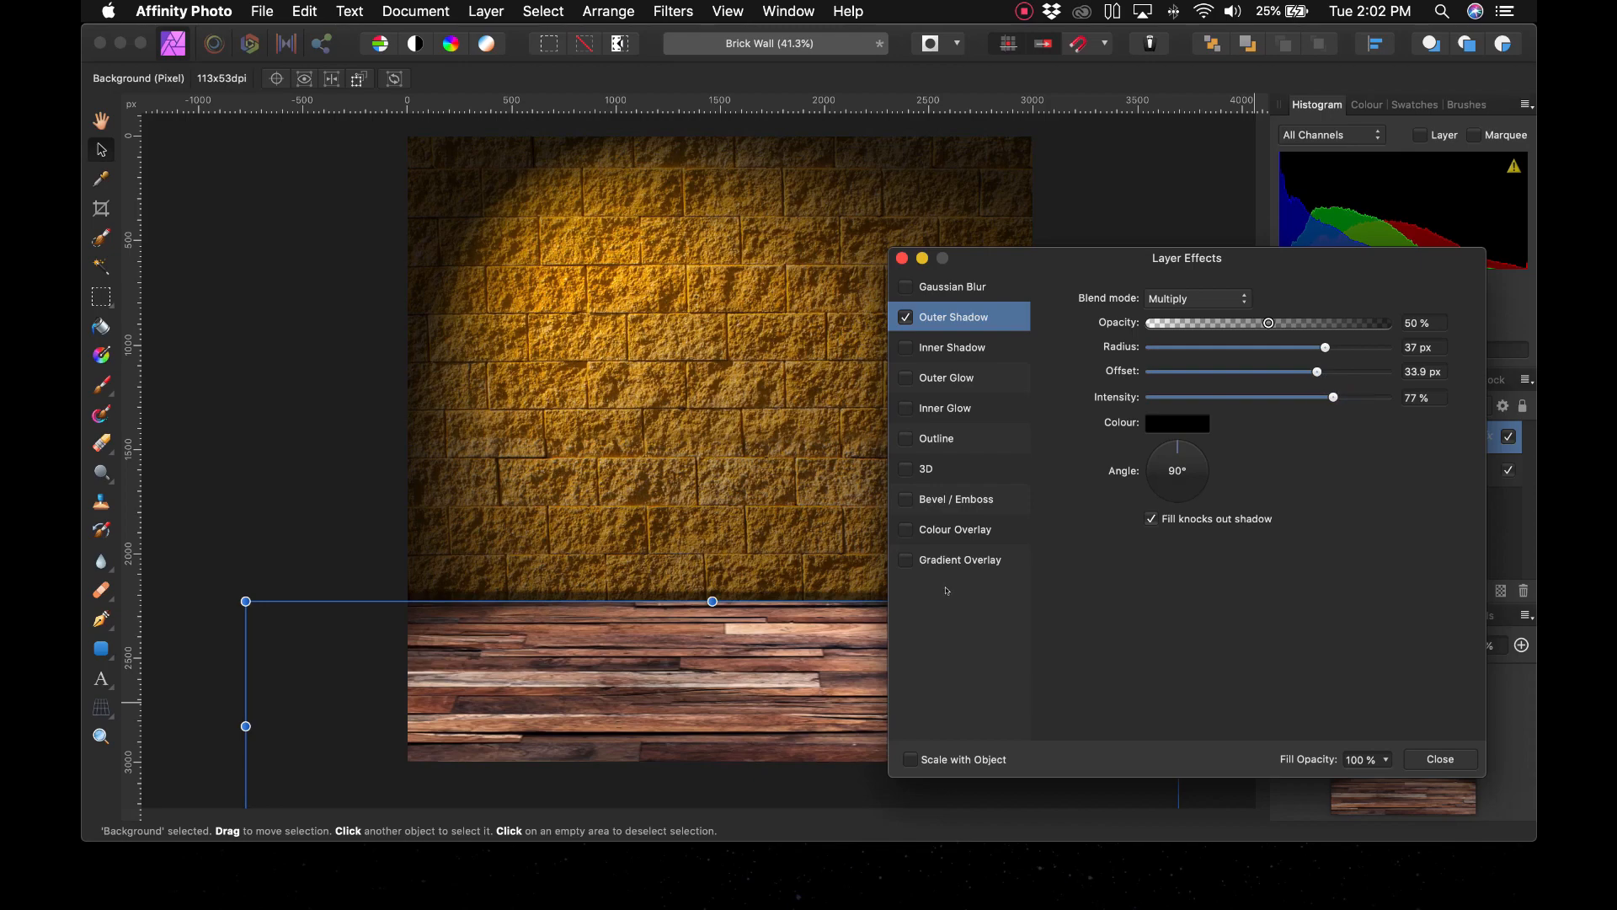
Increase the floor's outer shadow radius to 100 px, try 300 px, and settle on 600 px
{"action": "key", "text": "super+equal"}
{"action": "key", "text": "super+equal"}
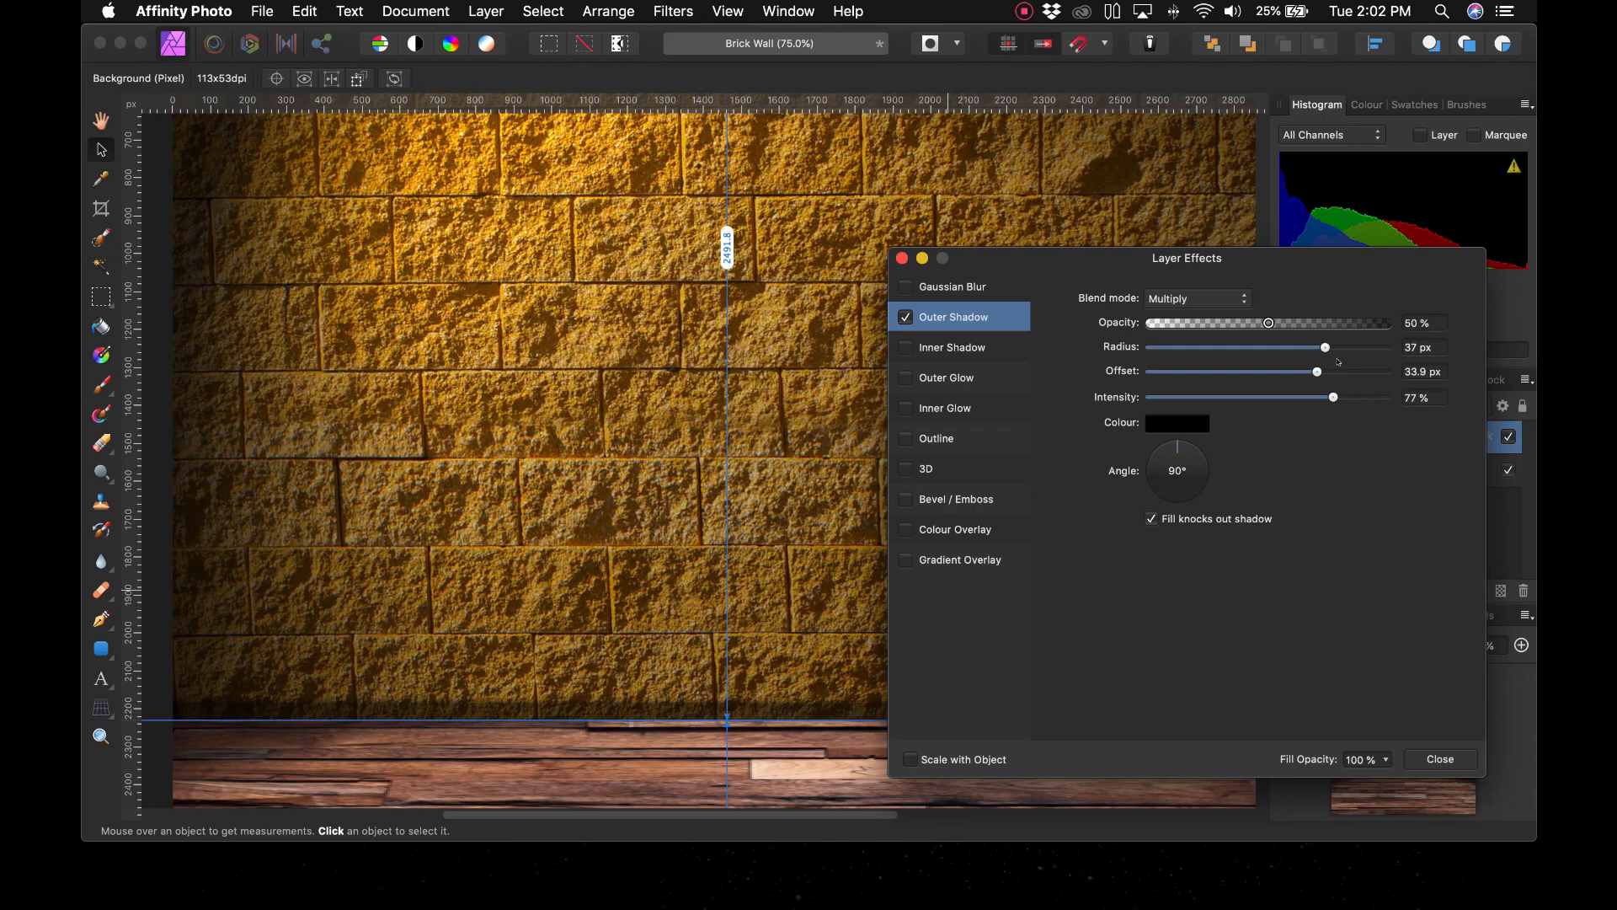
{"action": "left_click_drag", "start_coordinate": [1293, 348], "coordinate": [1417, 359]}
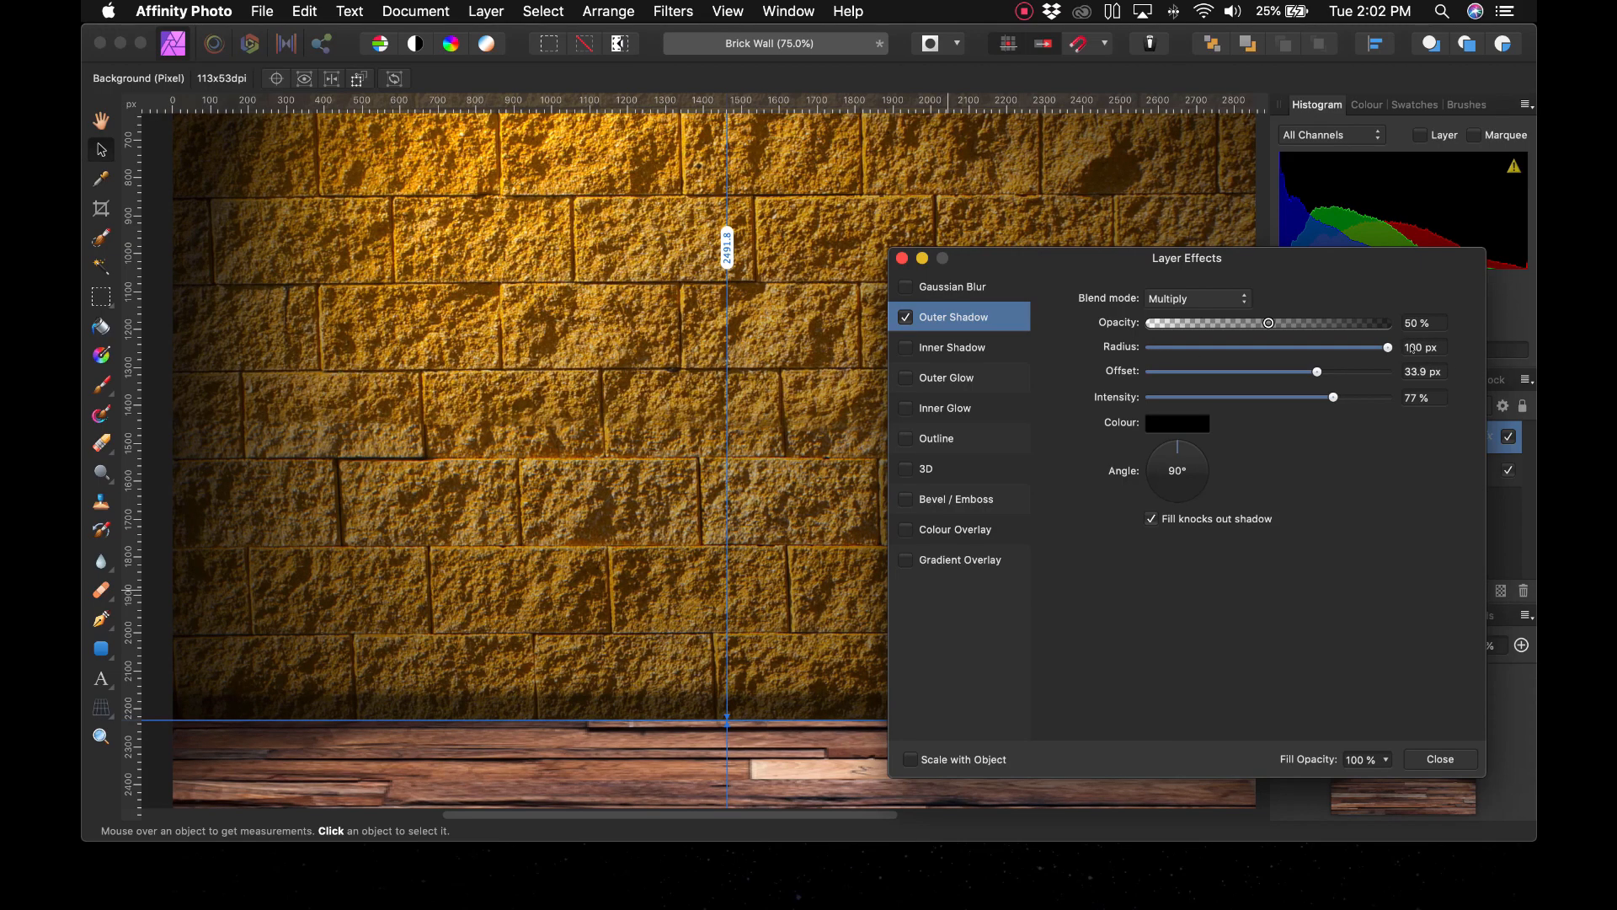
{"action": "left_click", "coordinate": [1402, 347]}
{"action": "type", "text": "2"}
{"action": "key", "text": "BackSpace"}
{"action": "type", "text": "3"}
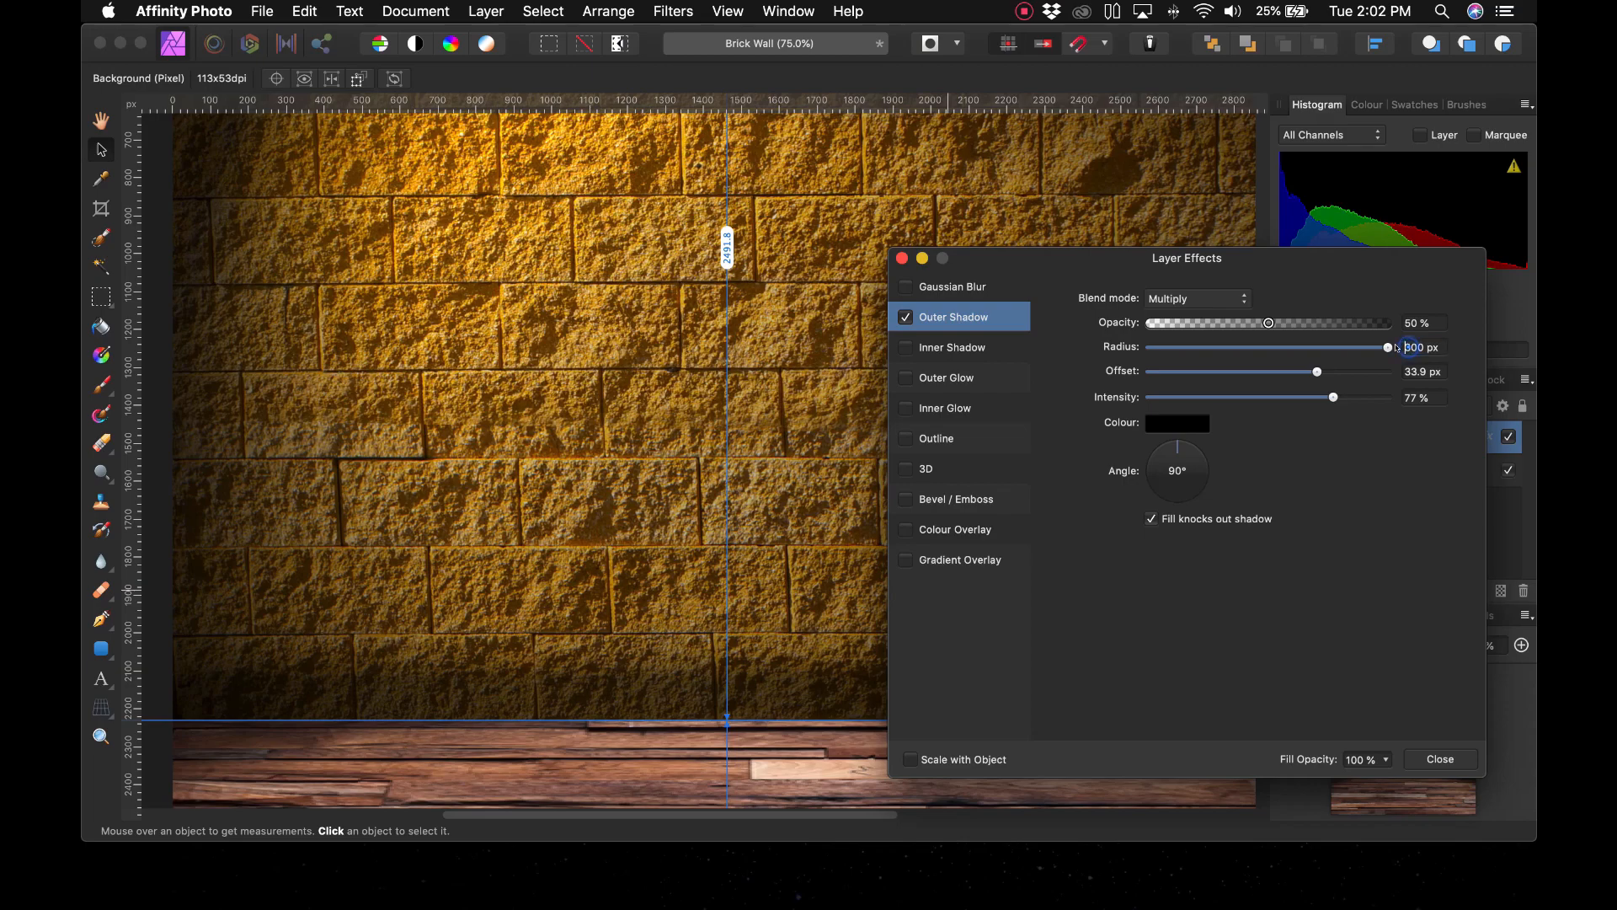
{"action": "key", "text": "Return"}
{"action": "type", "text": "6"}
{"action": "key", "text": "Tab"}
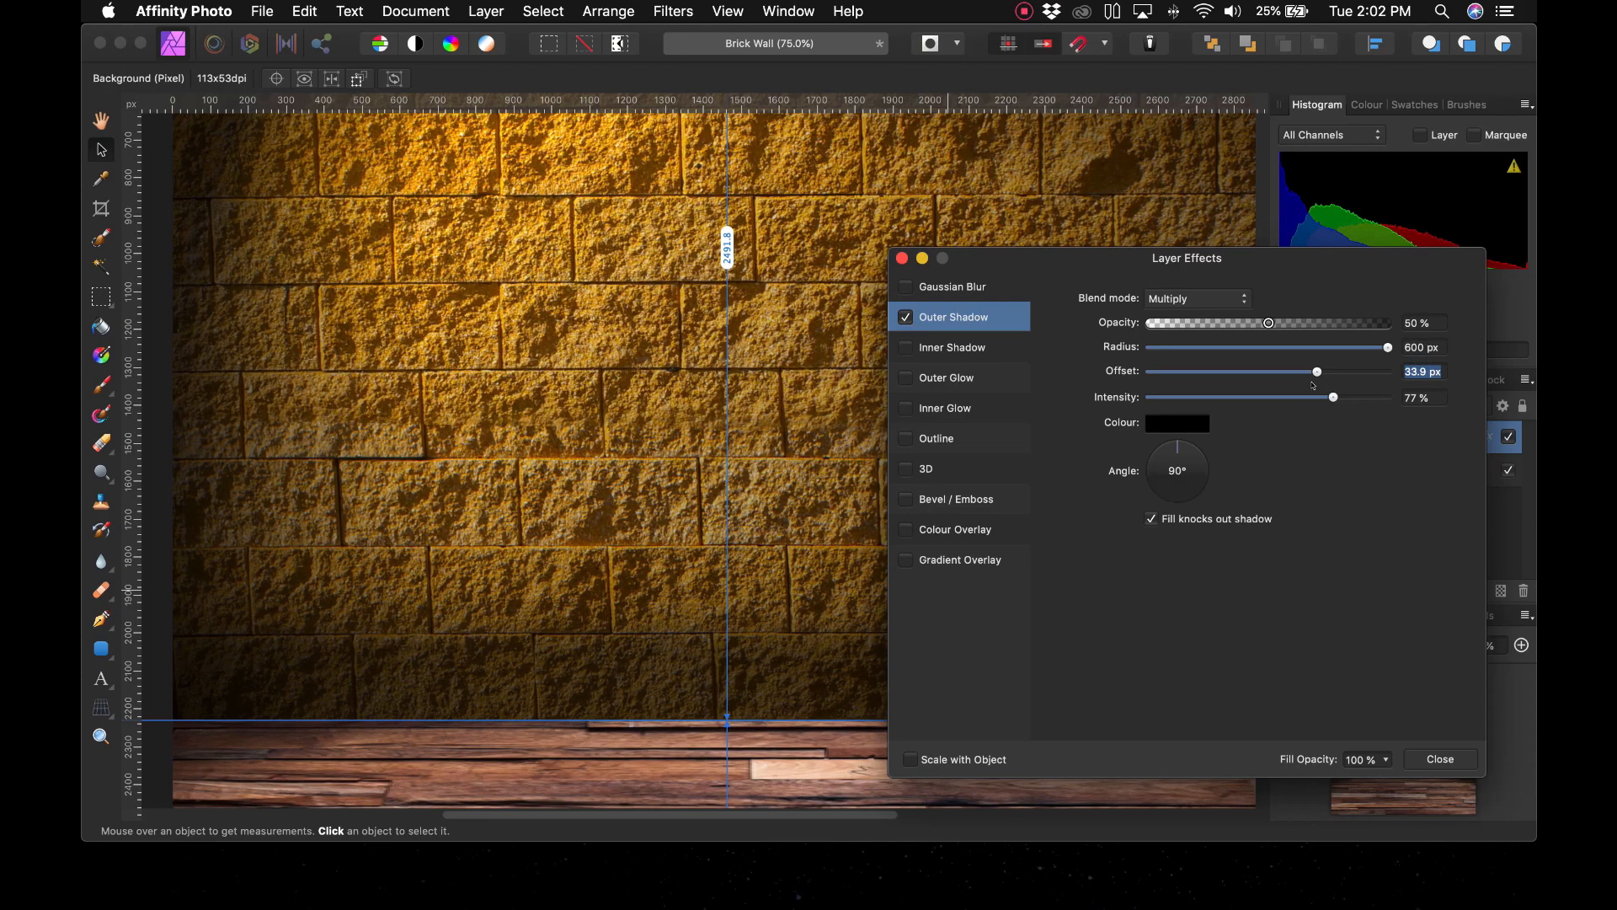
Set the outer shadow's offset to 5.1 px and its intensity to 63%, and close the layer effects
{"action": "mouse_move", "coordinate": [1312, 371]}
{"action": "left_mouse_down"}
{"action": "mouse_move", "coordinate": [1280, 375]}
{"action": "mouse_move", "coordinate": [1357, 381]}
{"action": "mouse_move", "coordinate": [1189, 375]}
{"action": "mouse_move", "coordinate": [1323, 373]}
{"action": "mouse_move", "coordinate": [1218, 380]}
{"action": "mouse_move", "coordinate": [1300, 400]}
{"action": "left_mouse_up"}
{"action": "key", "text": "super+minus"}
{"action": "key", "text": "super+minus"}
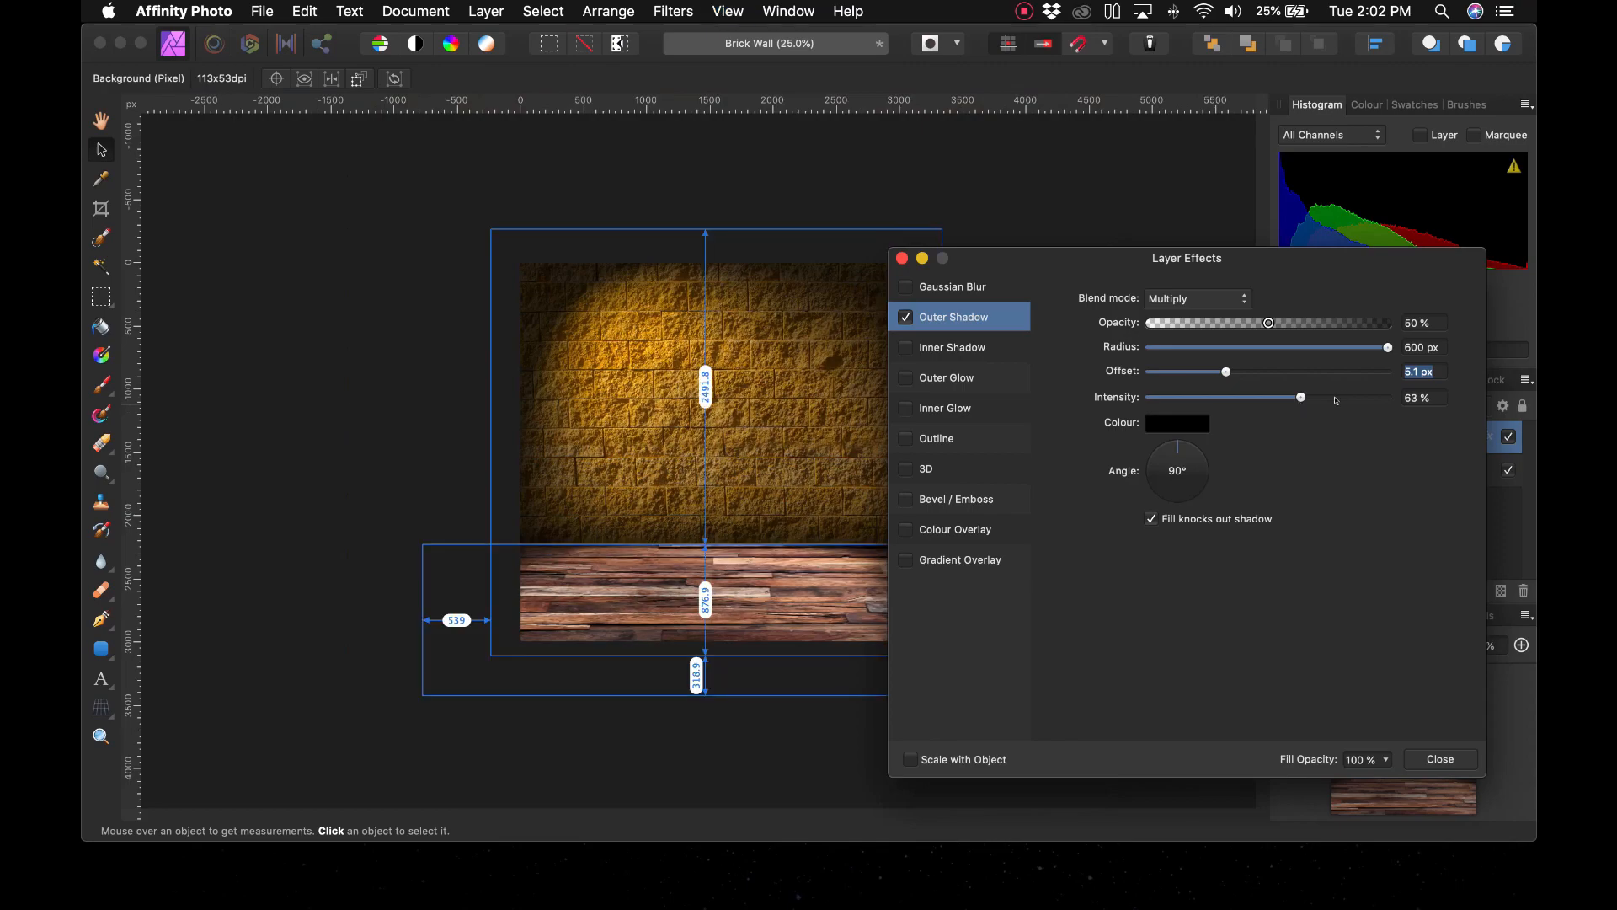
{"action": "left_click", "coordinate": [681, 751]}
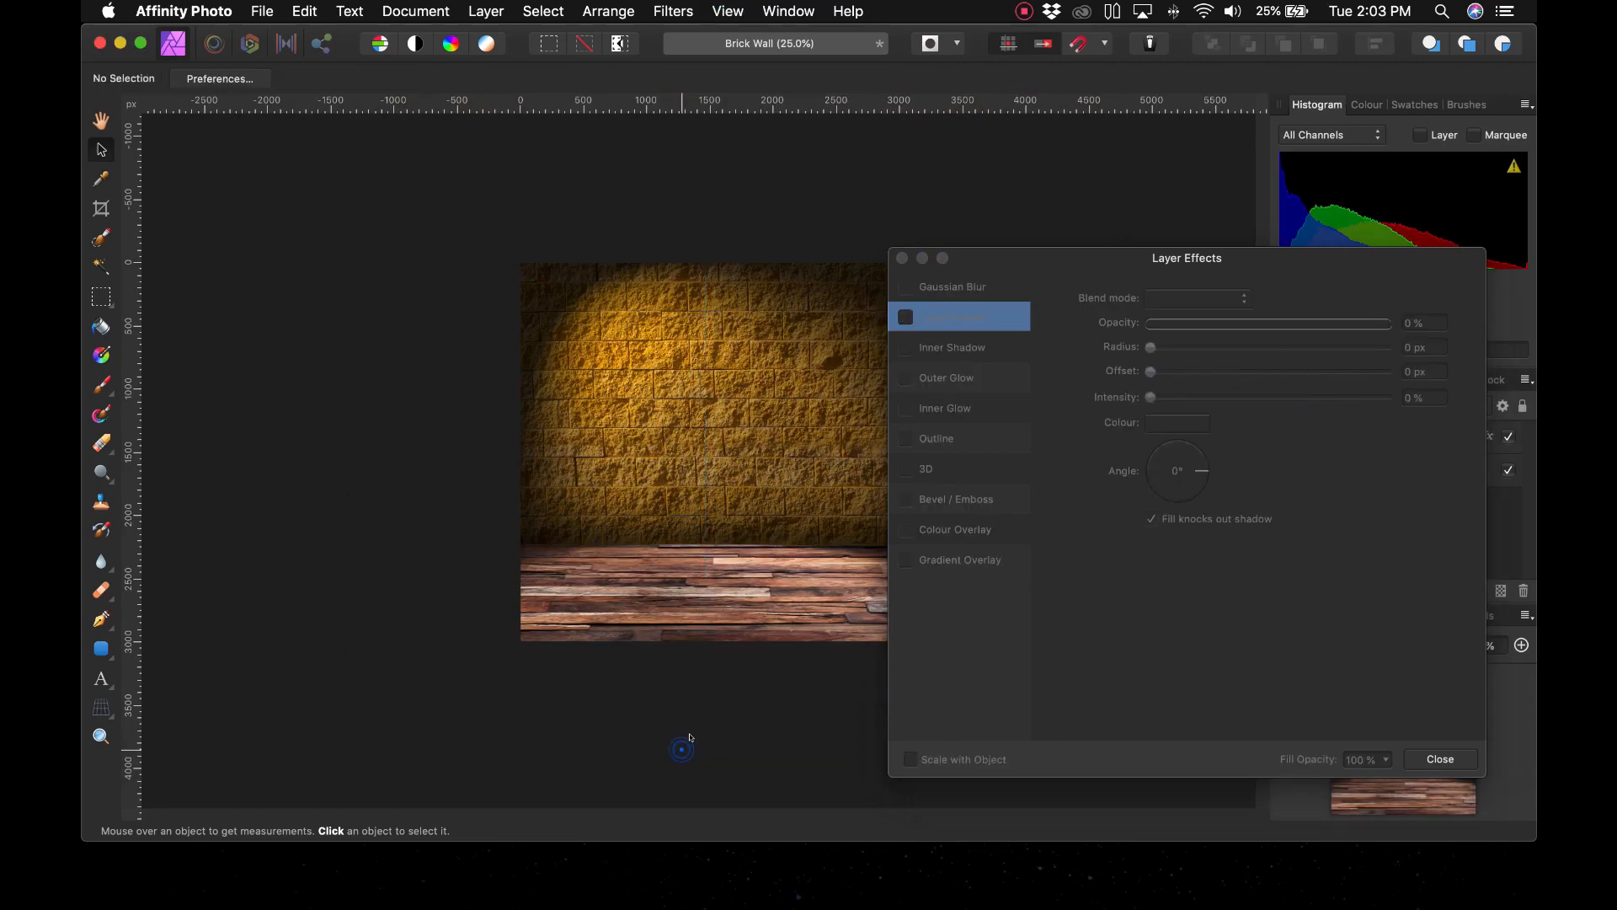
{"action": "left_click", "coordinate": [1418, 766]}
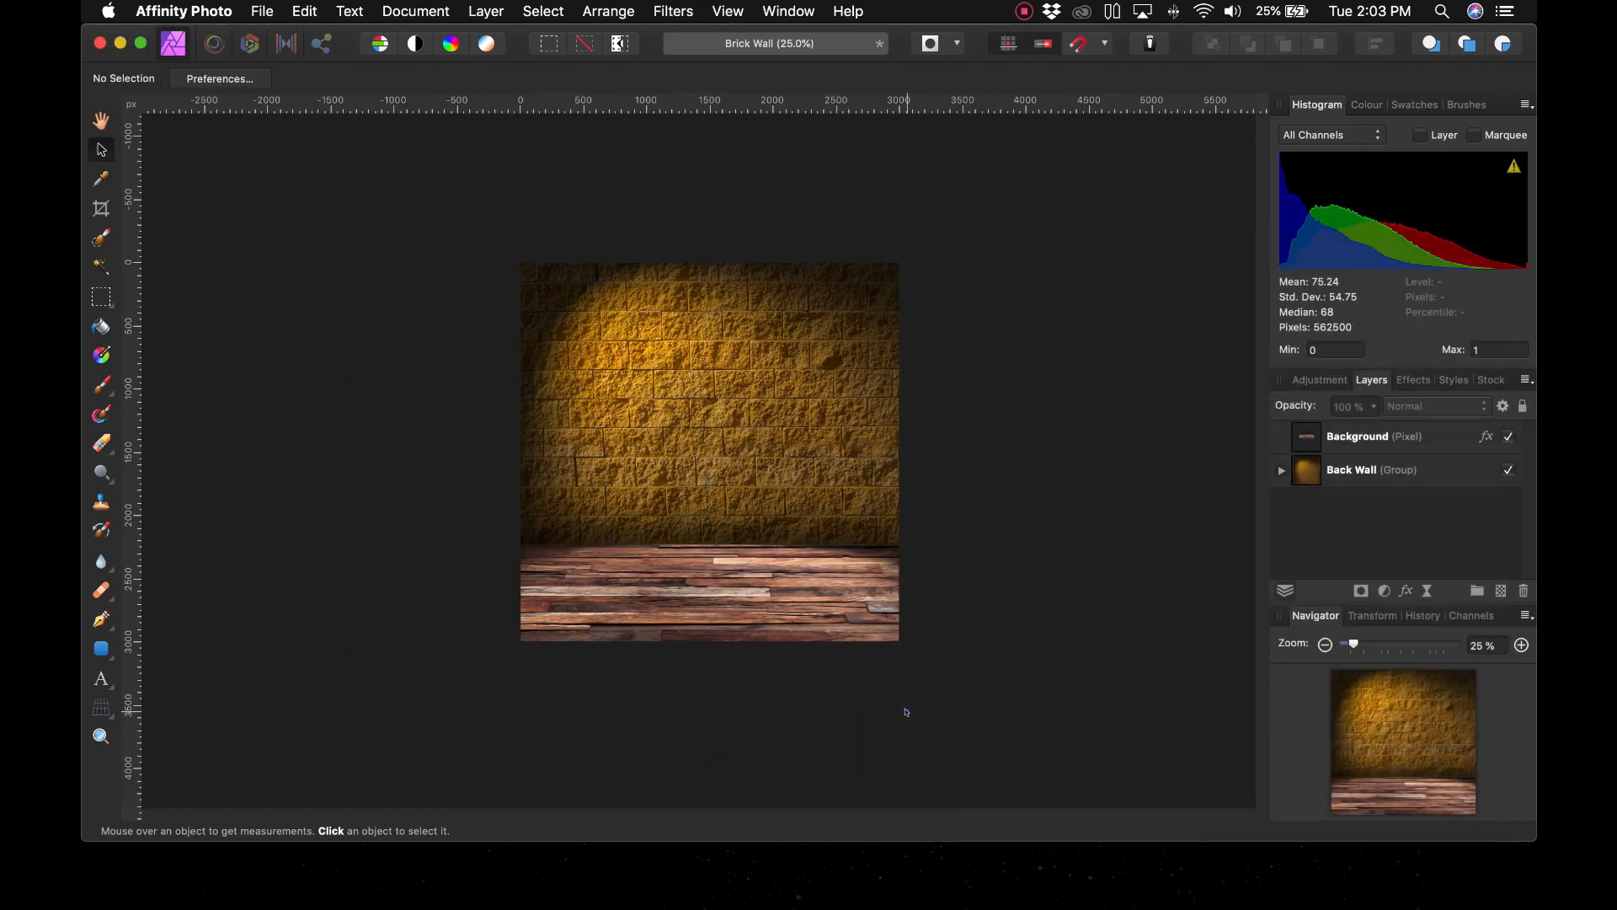
Nudge the wood floor layer slightly to the left along the wall's base, and deselect it
{"action": "left_click", "coordinate": [777, 607]}
{"action": "mouse_move", "coordinate": [777, 606]}
{"action": "left_mouse_down"}
{"action": "mouse_move", "coordinate": [774, 630]}
{"action": "mouse_move", "coordinate": [774, 579]}
{"action": "left_mouse_up"}
{"action": "left_click", "coordinate": [1158, 668]}
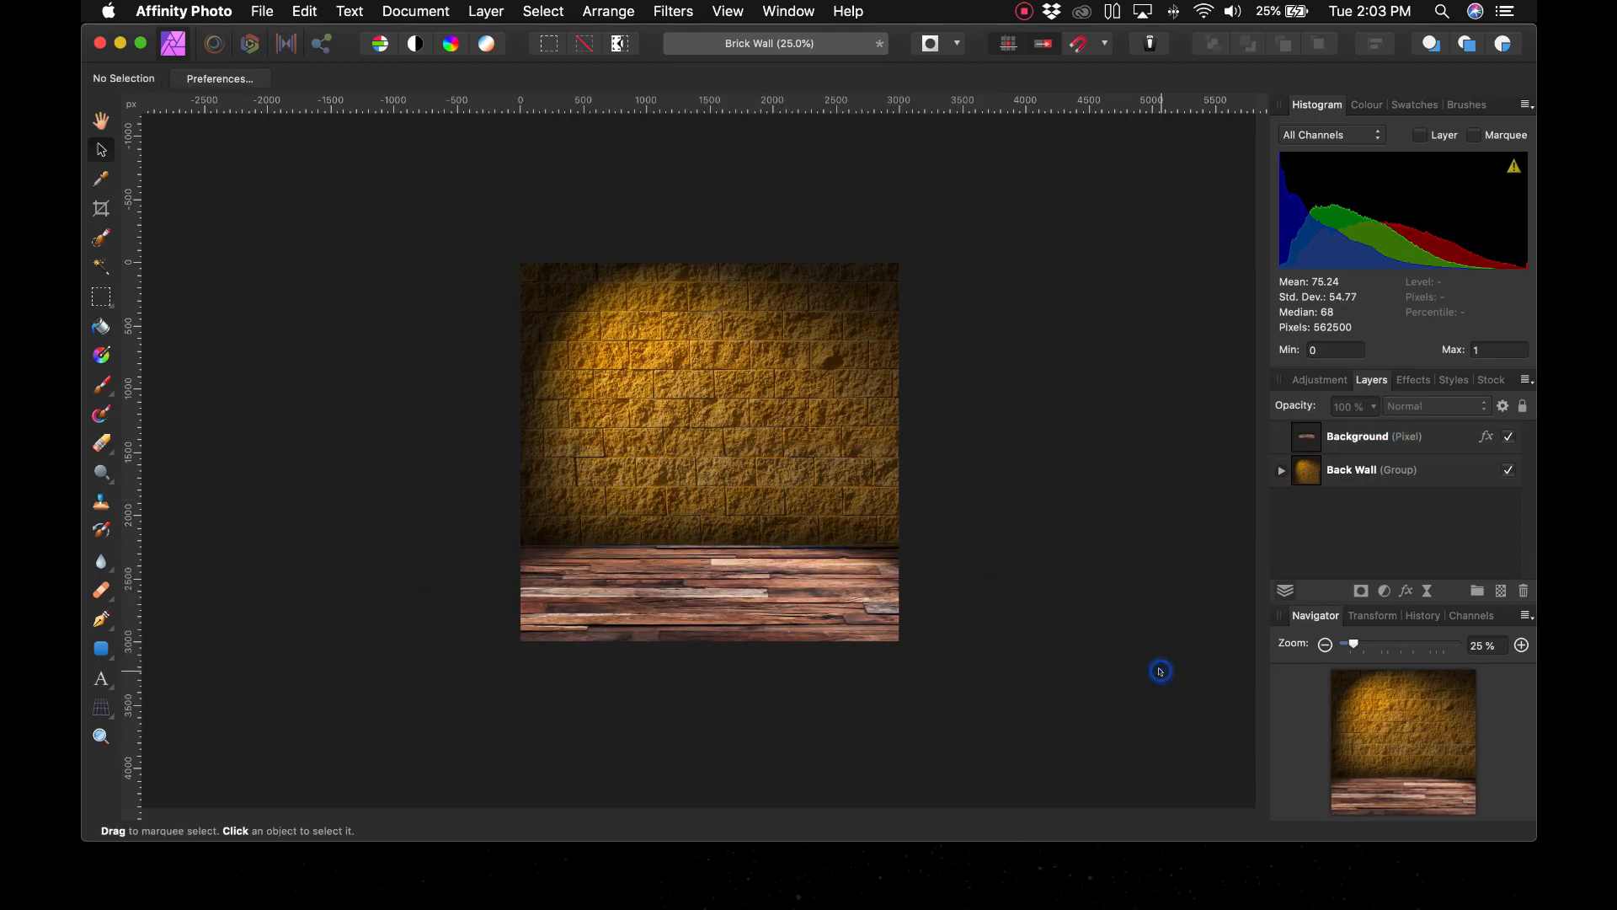
Edit the wood floor's outer shadow, setting its offset to 0.9 px and its radius to 400 px
{"action": "left_click", "coordinate": [674, 577]}
{"action": "left_click", "coordinate": [1486, 436]}
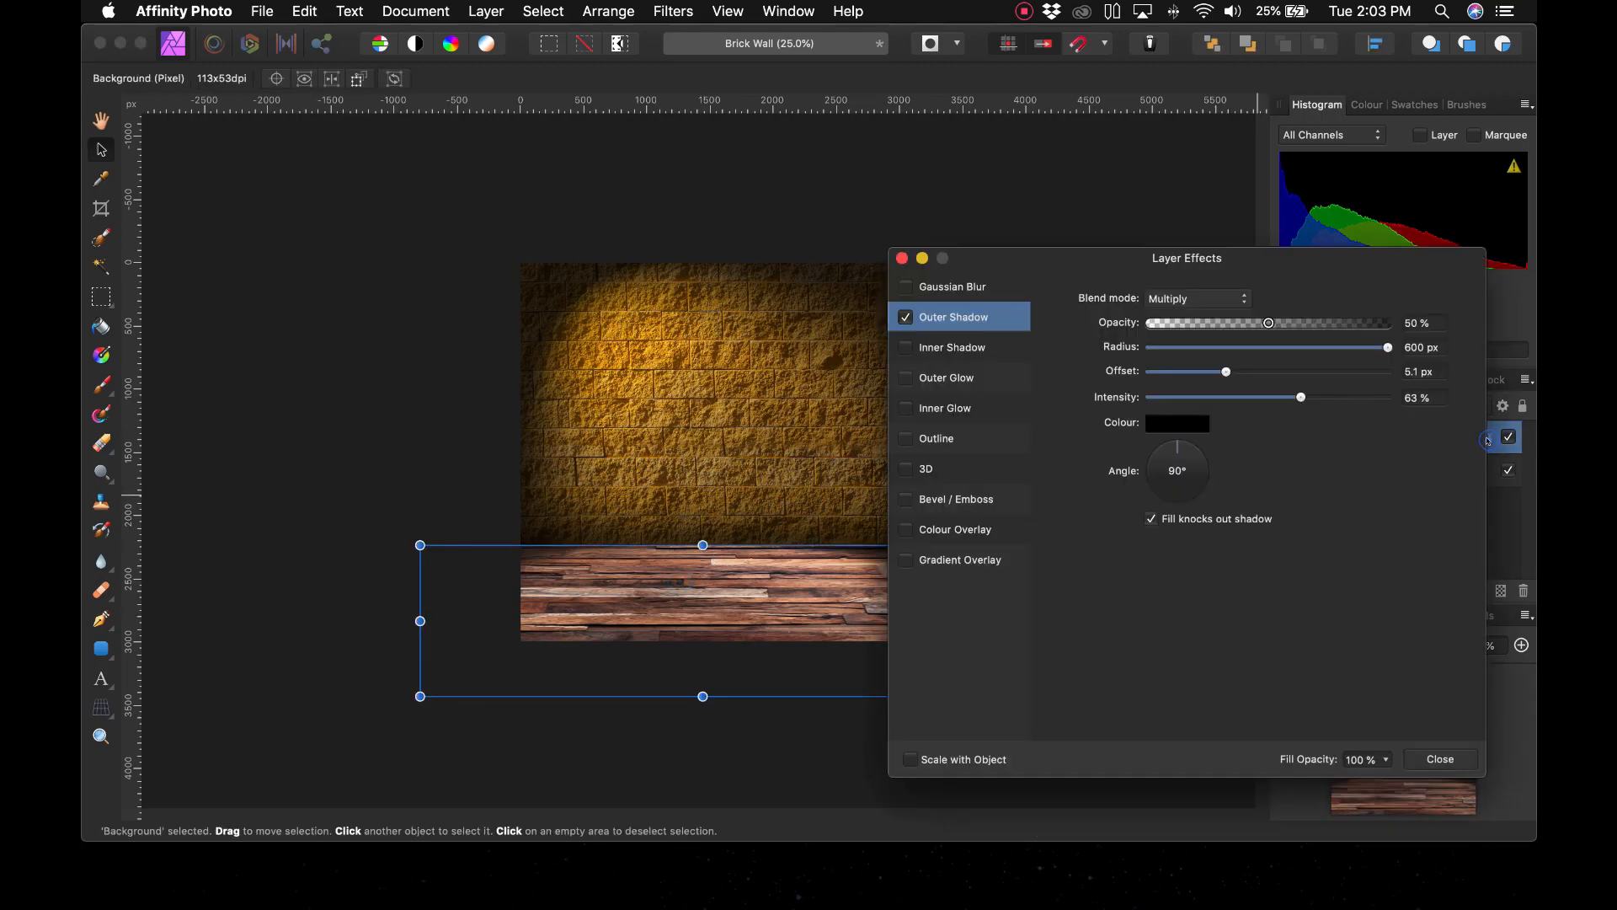
{"action": "left_click_drag", "start_coordinate": [1227, 371], "coordinate": [1200, 372]}
{"action": "left_click", "coordinate": [1405, 346]}
{"action": "type", "text": "4"}
{"action": "key", "text": "Tab"}
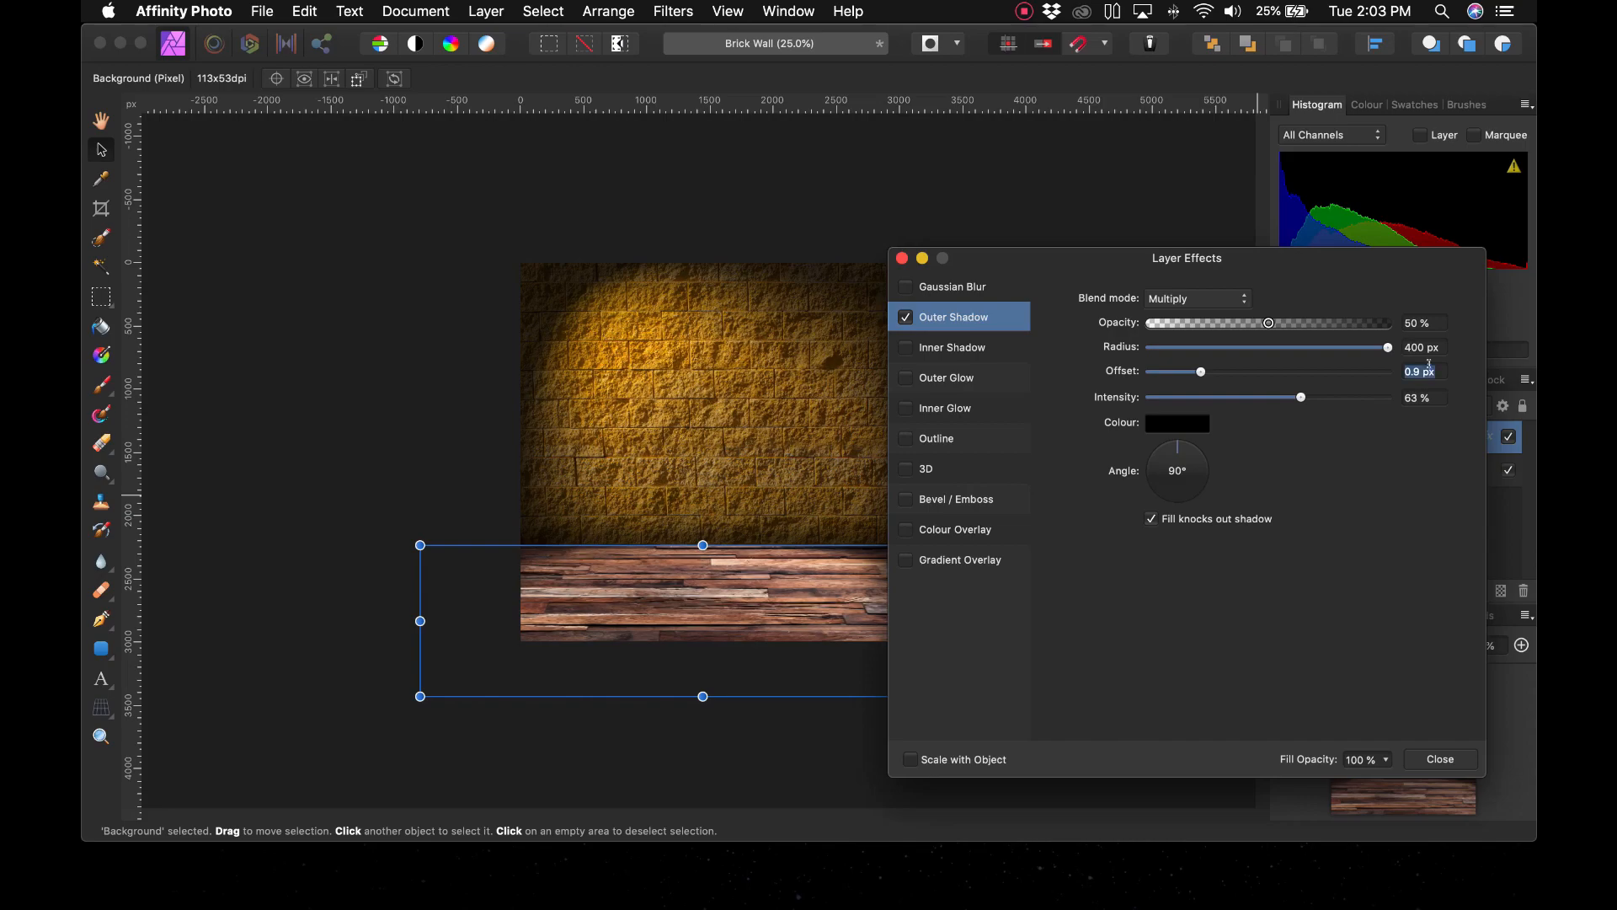
Try the wood floor's outer shadow with an offset of 0 px and an intensity of 92%, and an offset of -200 px
{"action": "left_click_drag", "start_coordinate": [1191, 373], "coordinate": [1149, 373]}
{"action": "left_click_drag", "start_coordinate": [1301, 397], "coordinate": [1370, 412]}
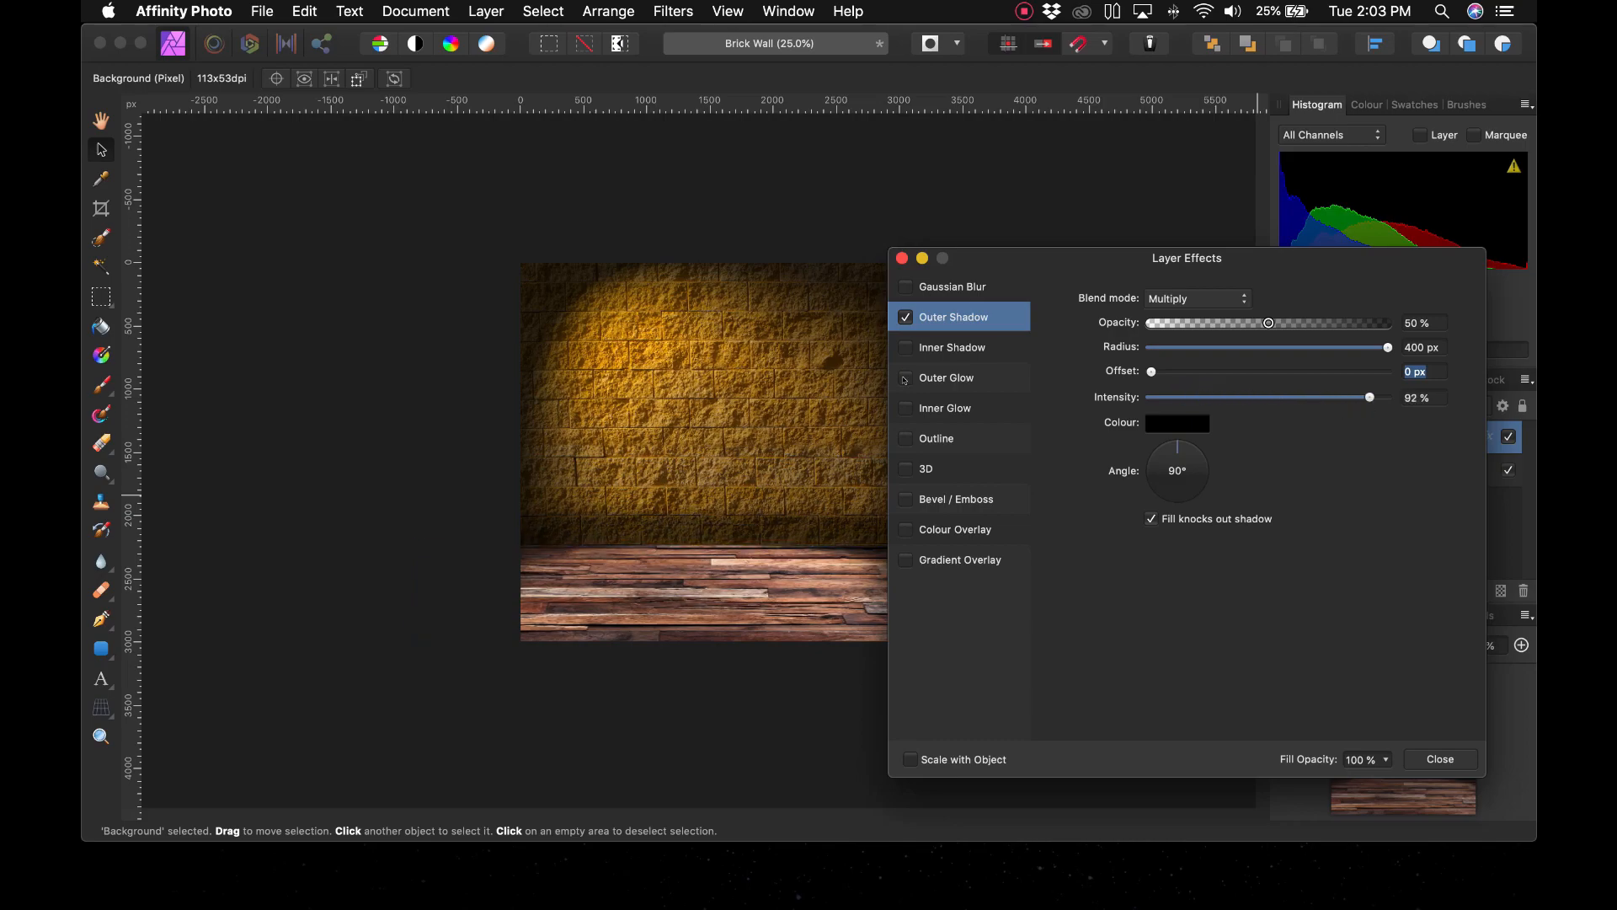
{"action": "left_click", "coordinate": [687, 522]}
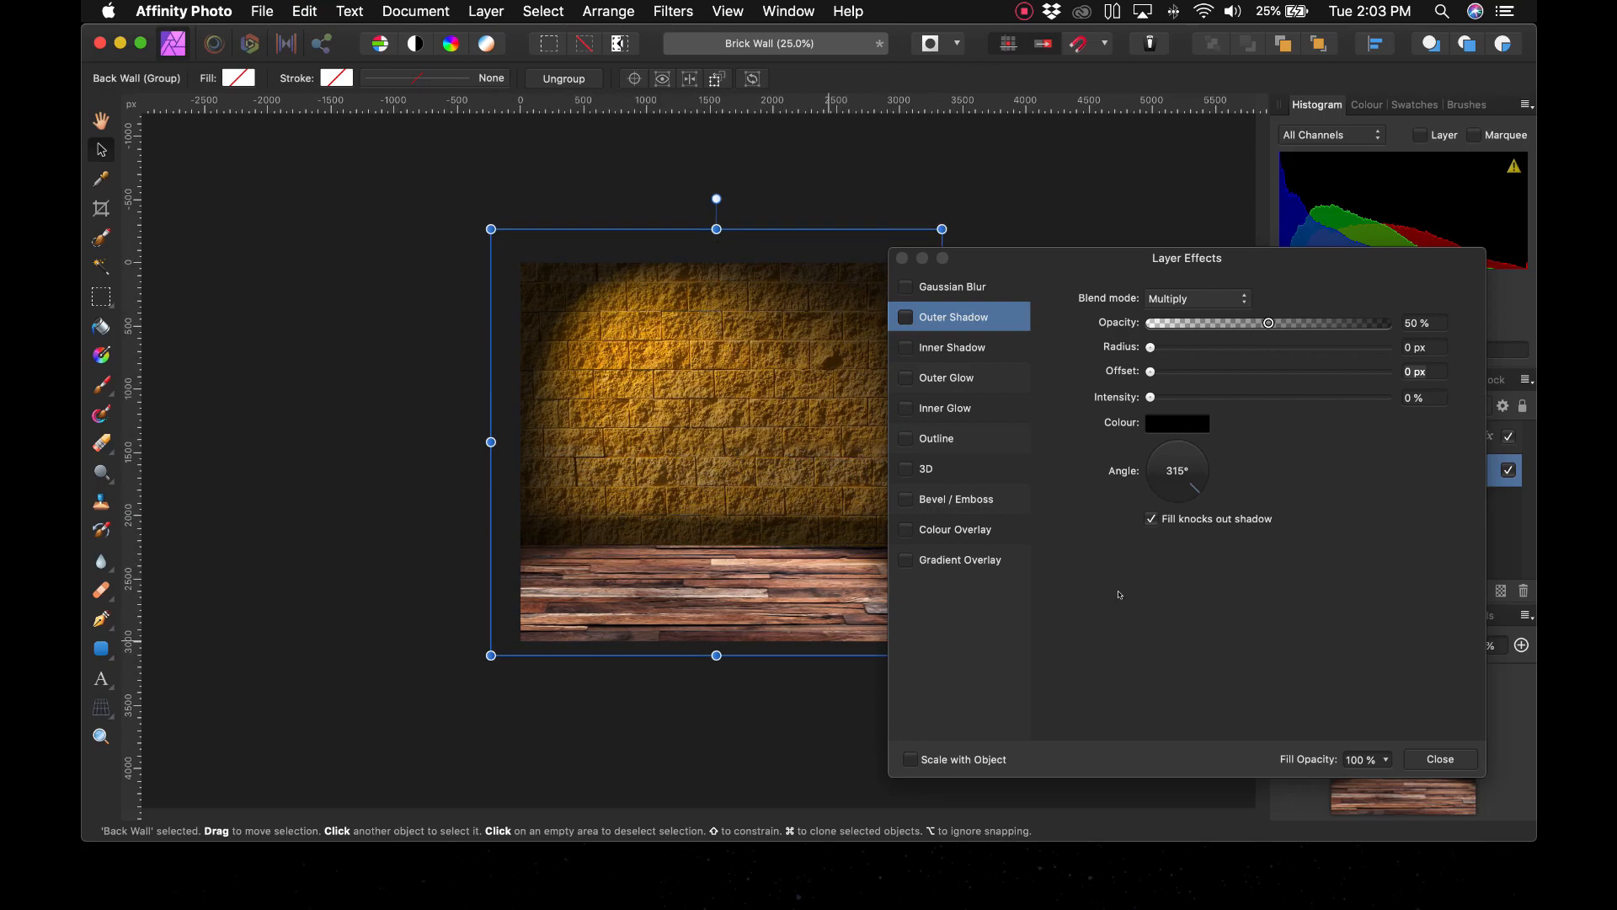
{"action": "left_click", "coordinate": [740, 621]}
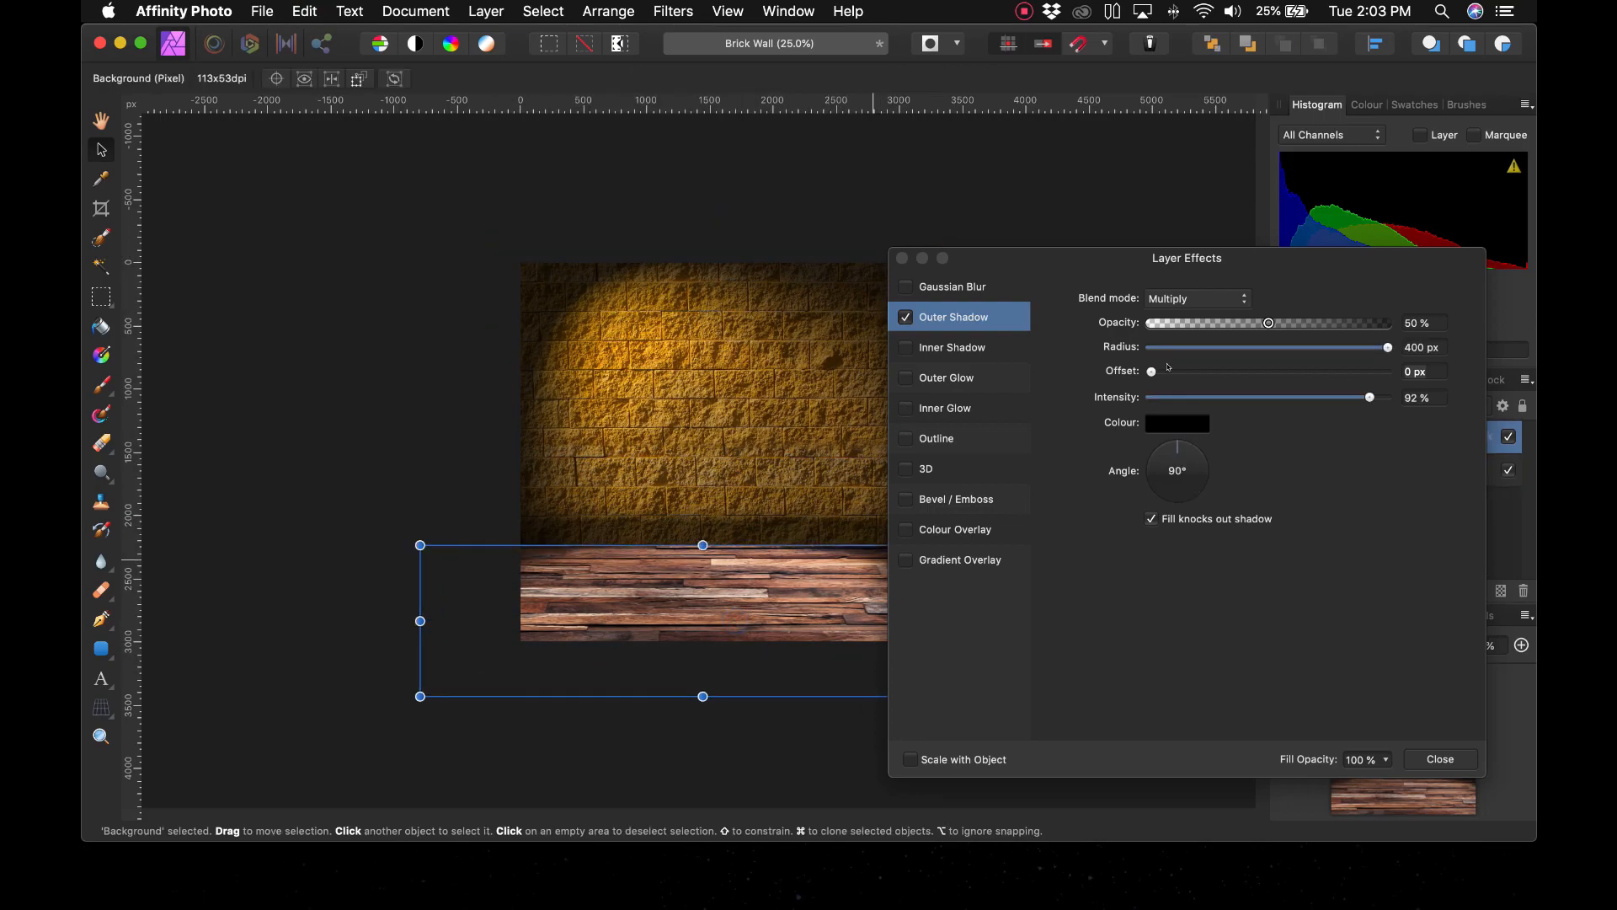
{"action": "left_click_drag", "start_coordinate": [1157, 370], "coordinate": [1122, 376]}
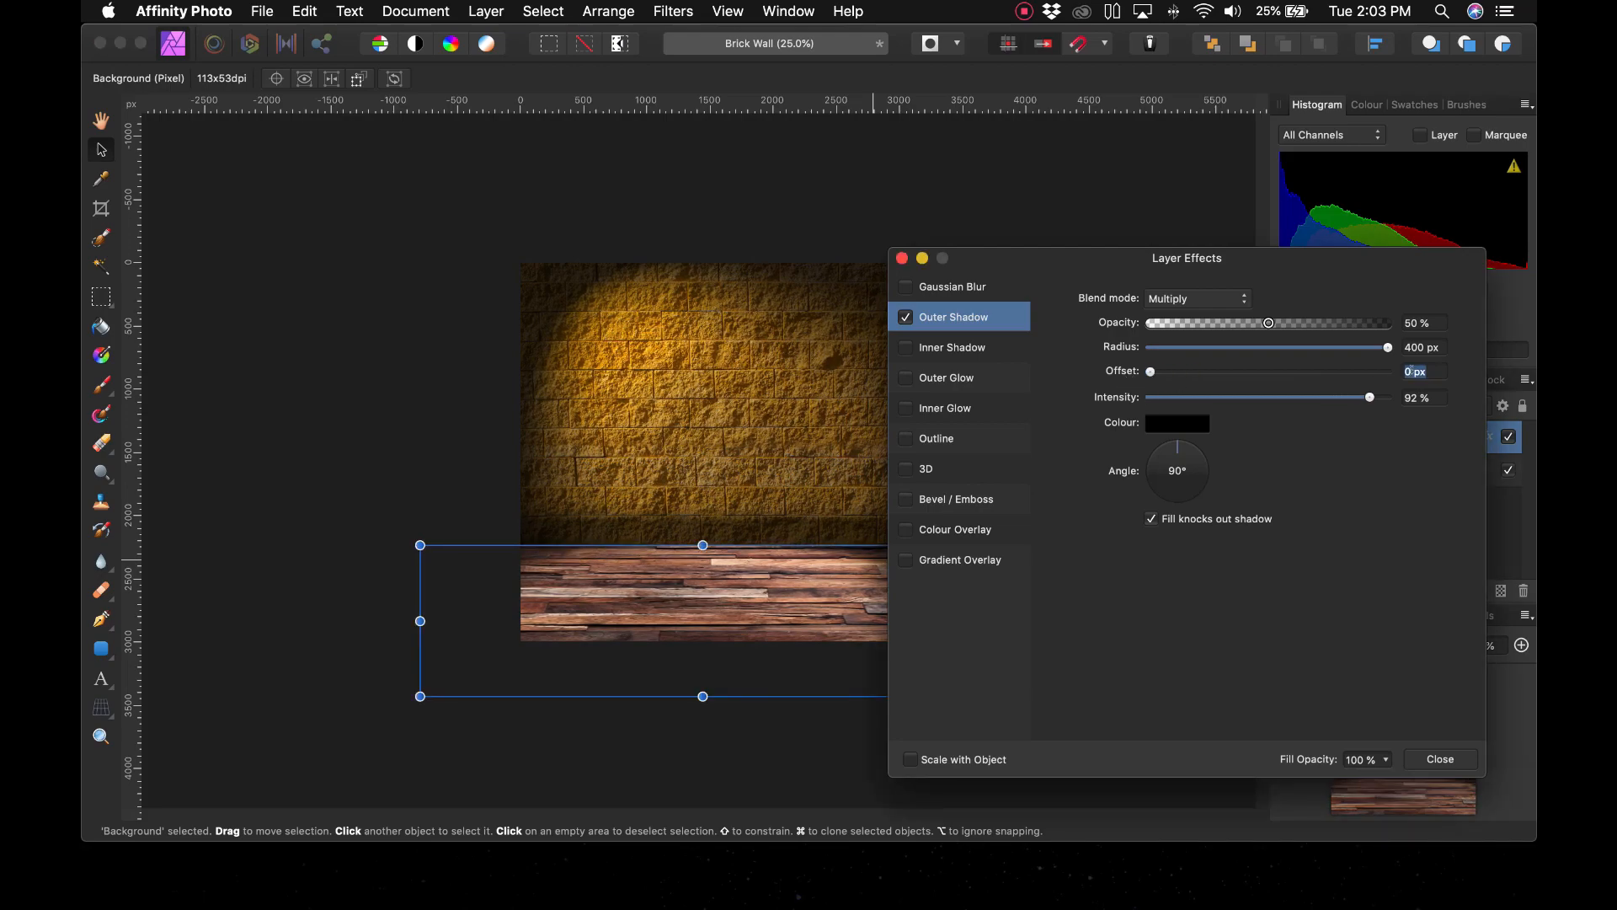
{"action": "type", "text": "-200"}
{"action": "key", "text": "Return"}
Set the floor's outer shadow to a 200 px radius, 60 px offset and 31% intensity, and close the layer effects
{"action": "left_click", "coordinate": [1412, 347]}
{"action": "type", "text": "2"}
{"action": "left_click", "coordinate": [1245, 371]}
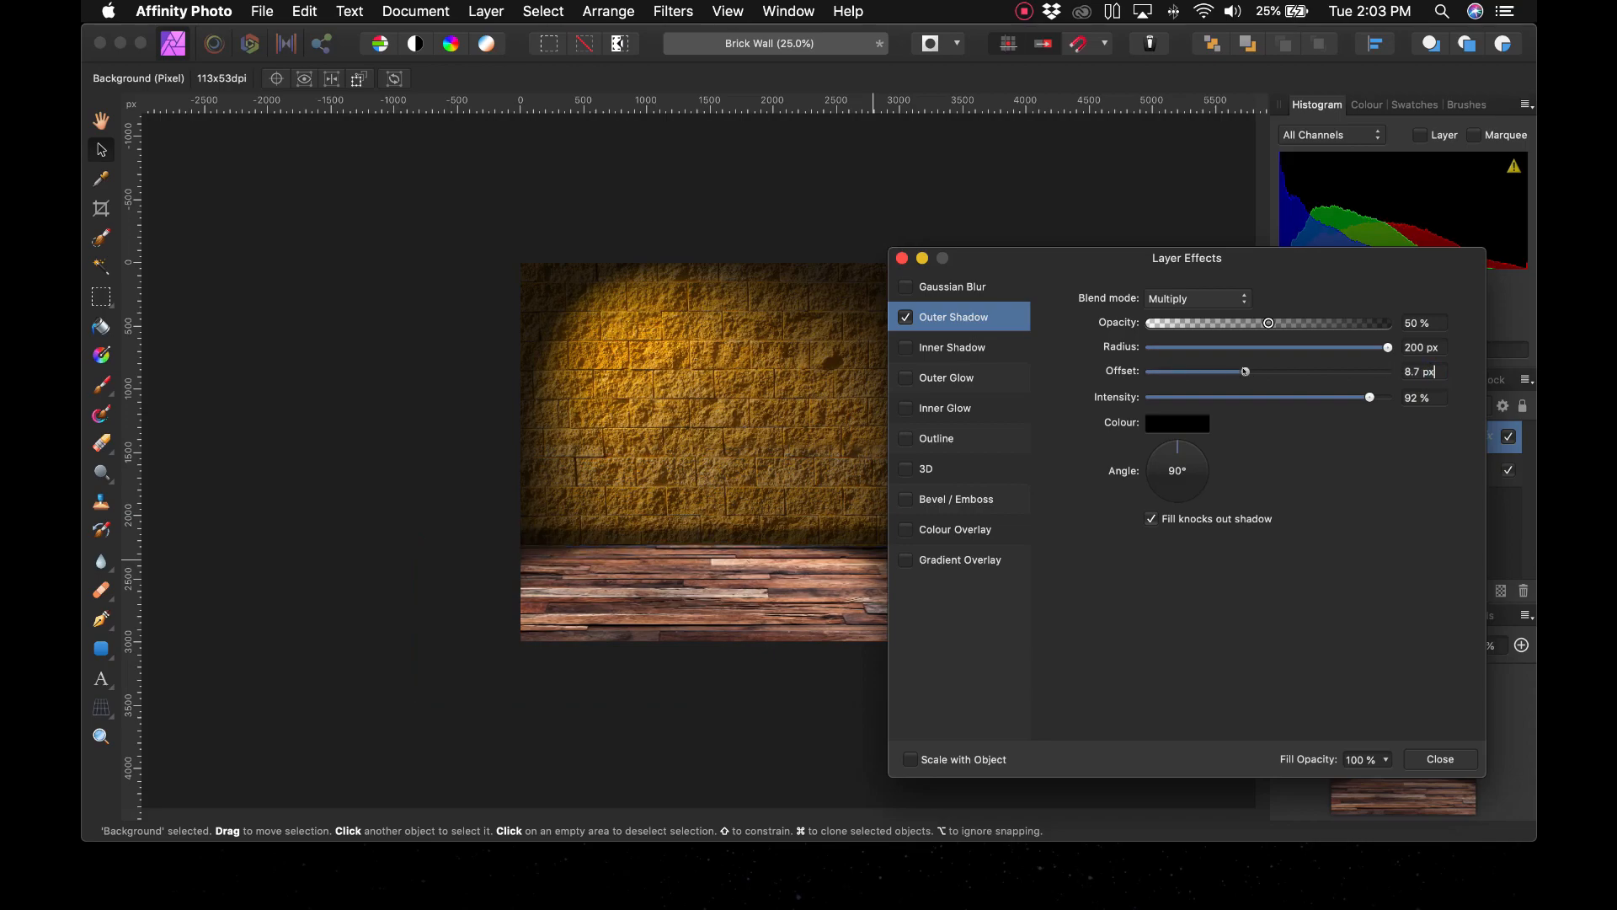
{"action": "left_click", "coordinate": [1320, 372]}
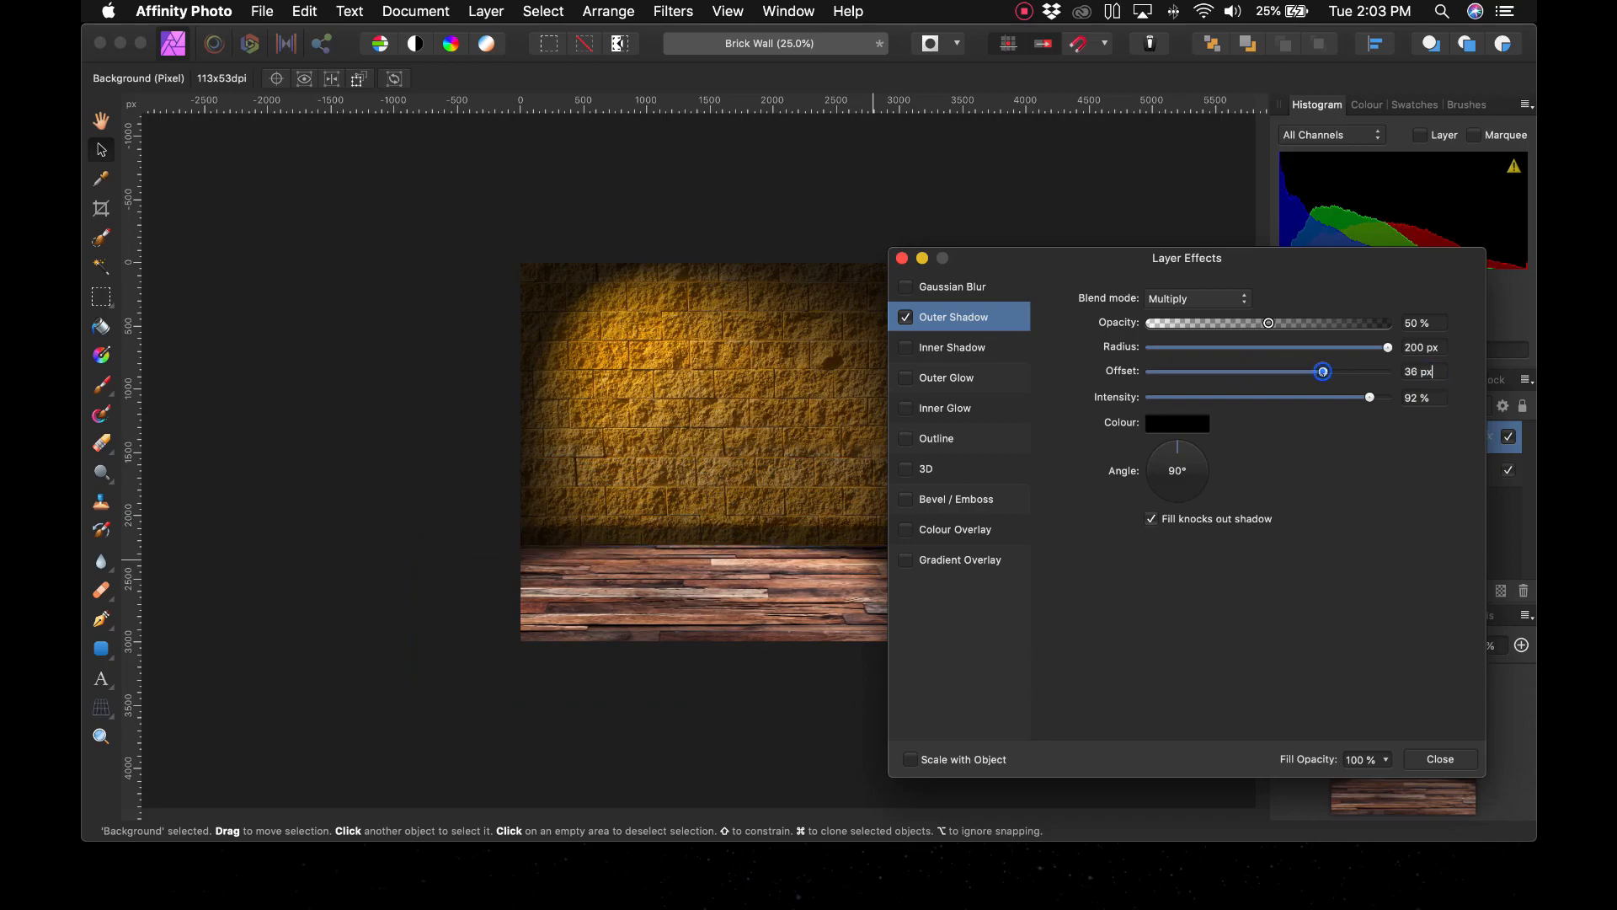
{"action": "left_click", "coordinate": [1366, 372]}
{"action": "left_click", "coordinate": [1224, 395]}
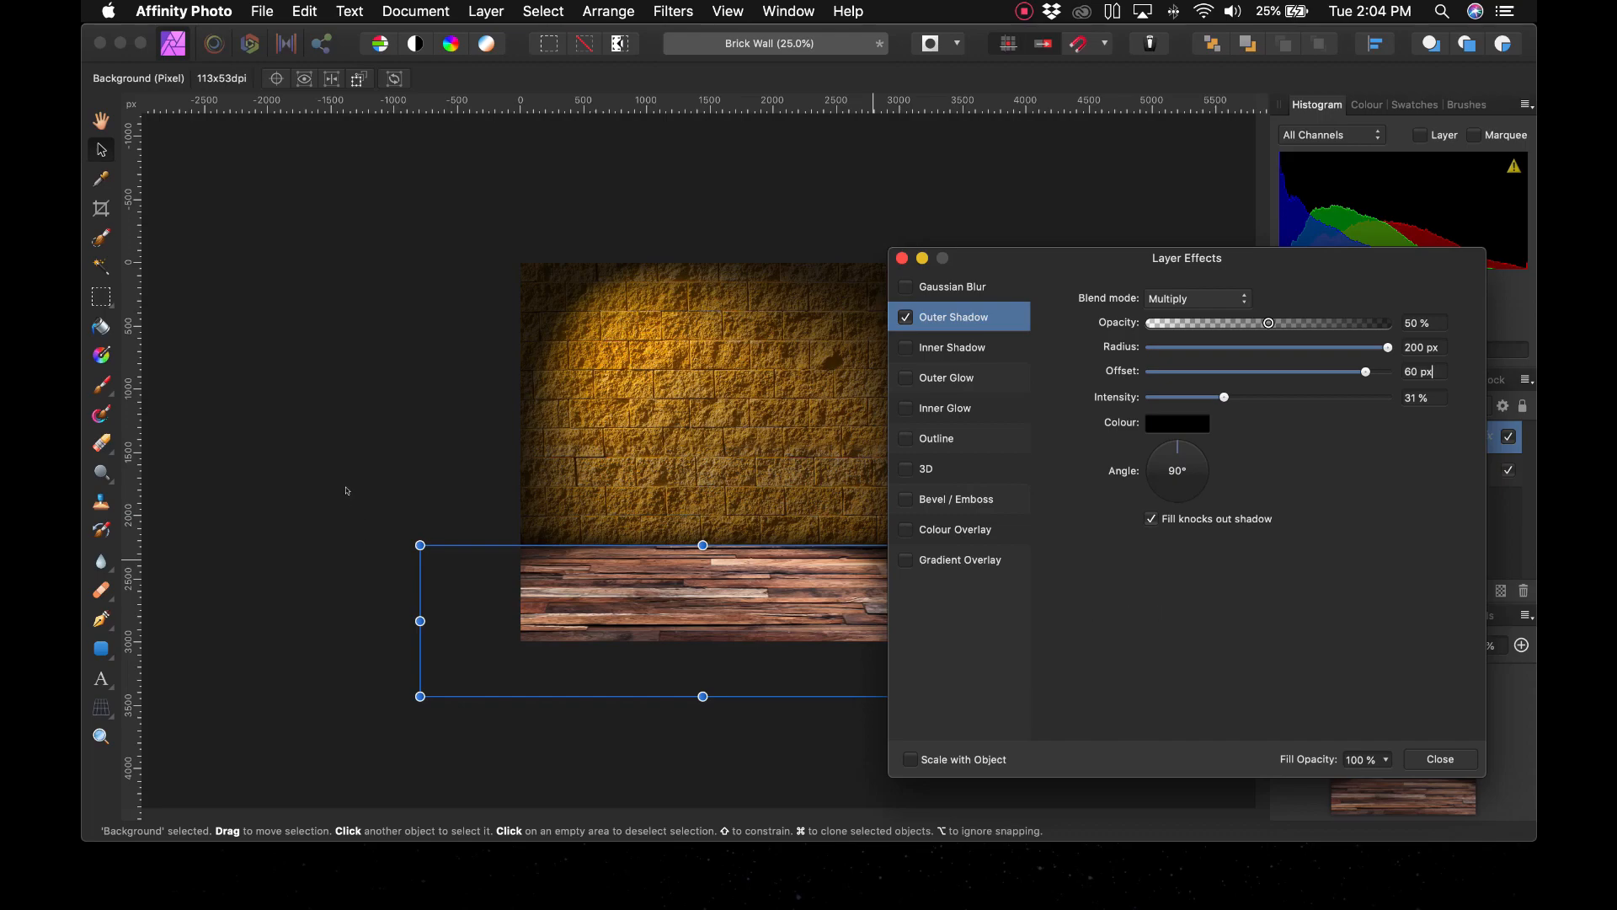
{"action": "left_click", "coordinate": [346, 490]}
{"action": "left_click", "coordinate": [1437, 758]}
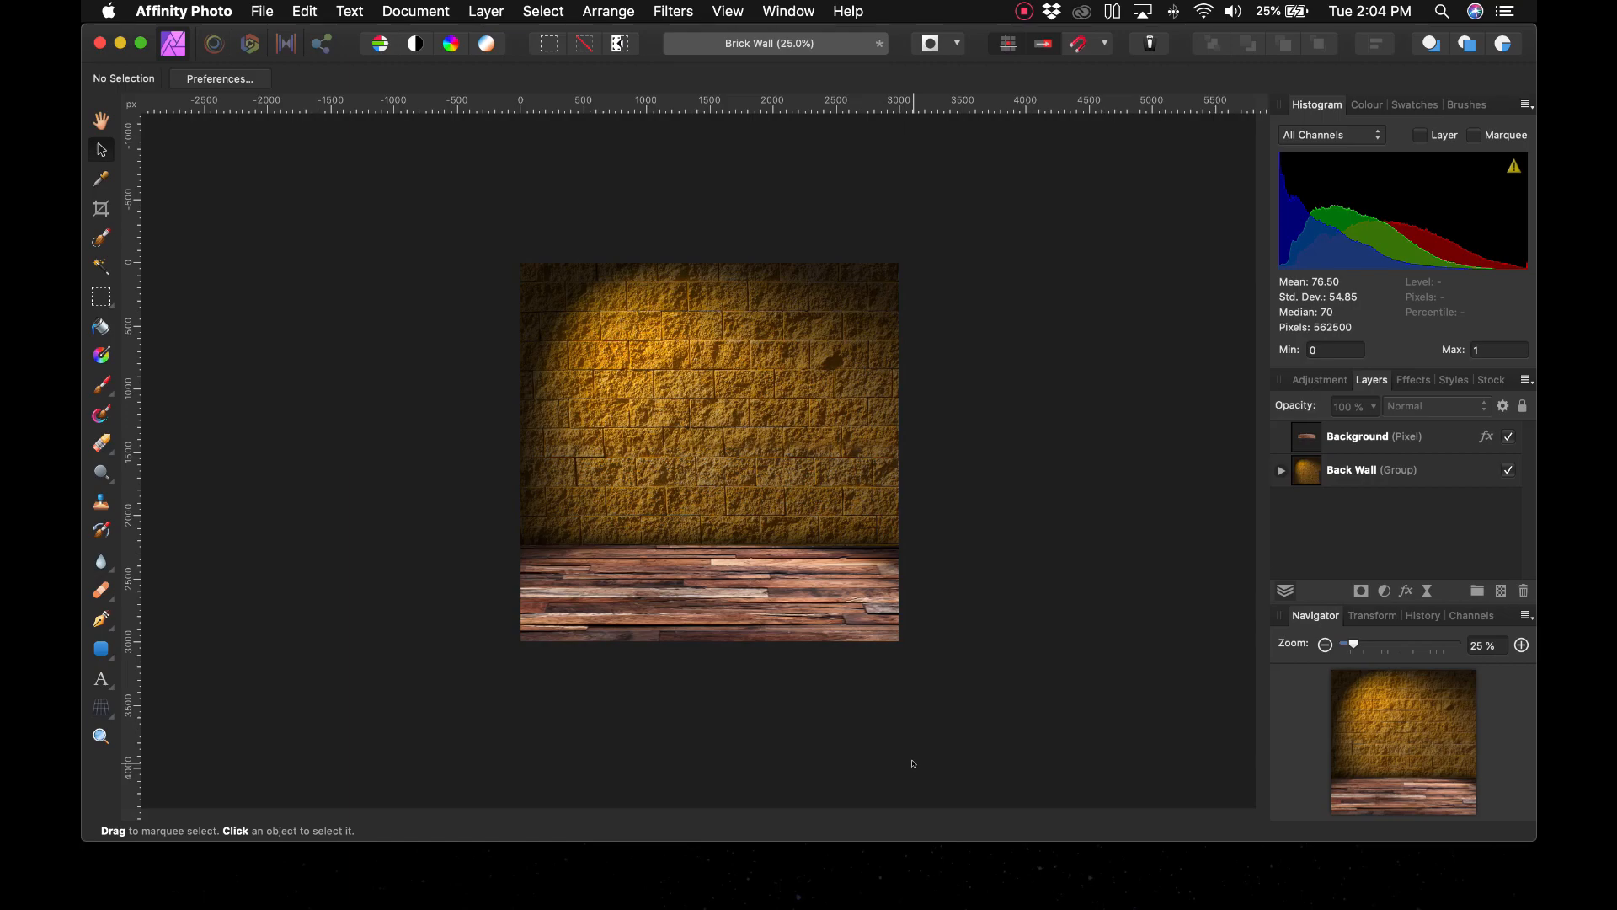
Draw a wide, flat white ellipse across the upper brick wall, extending past the canvas's right edge, and keep it selected
{"action": "left_click", "coordinate": [100, 650]}
{"action": "left_click", "coordinate": [100, 651]}
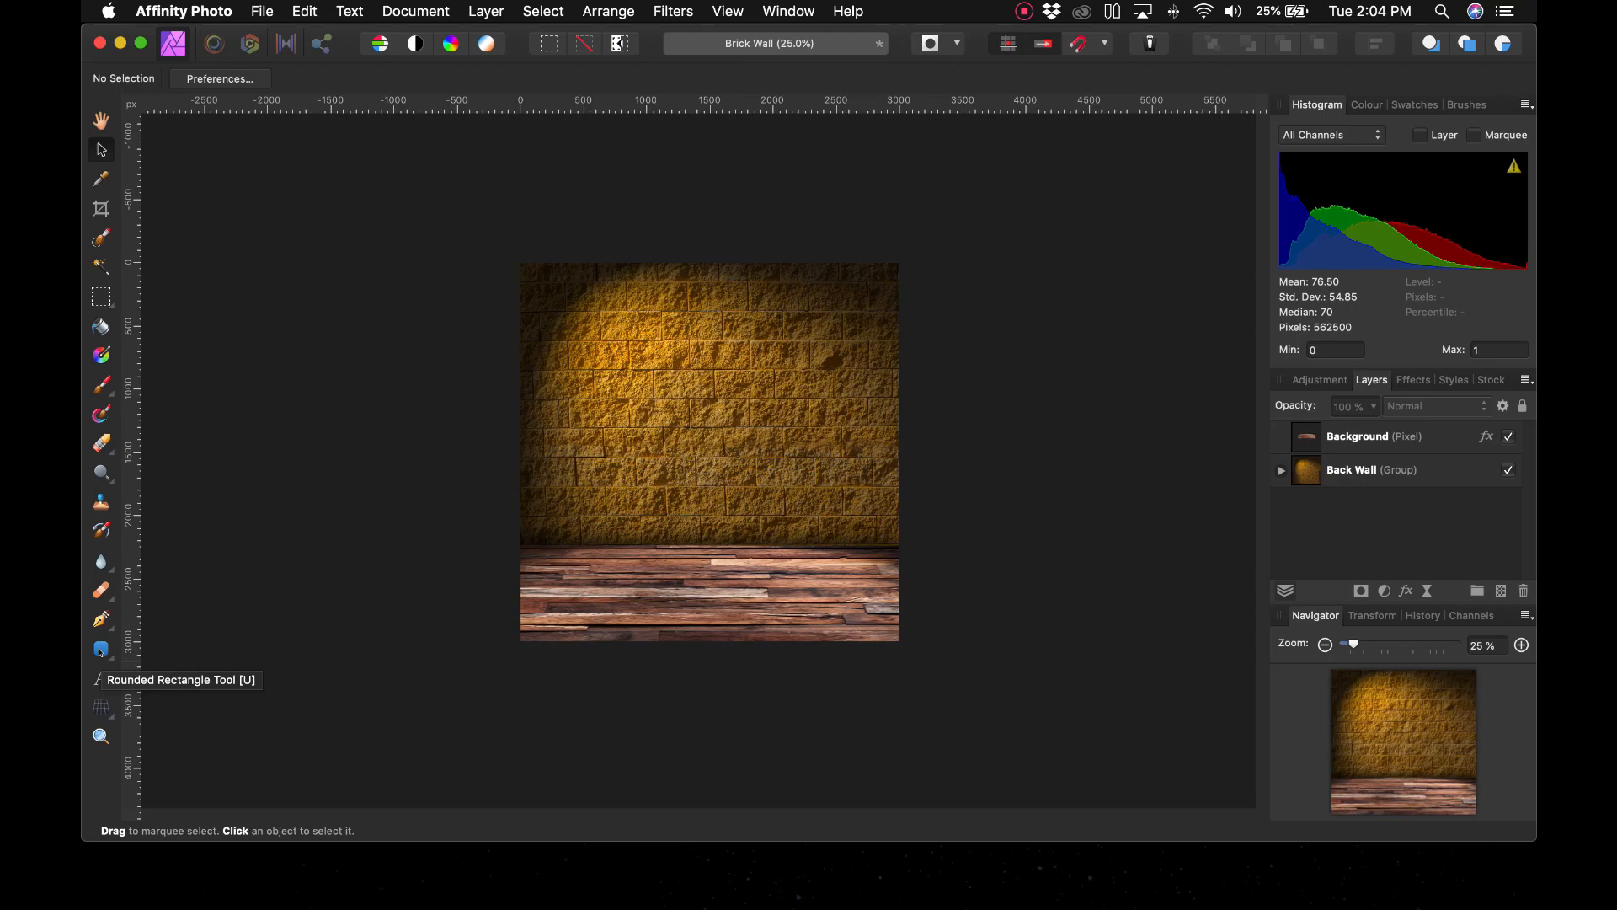
{"action": "left_click", "coordinate": [101, 650]}
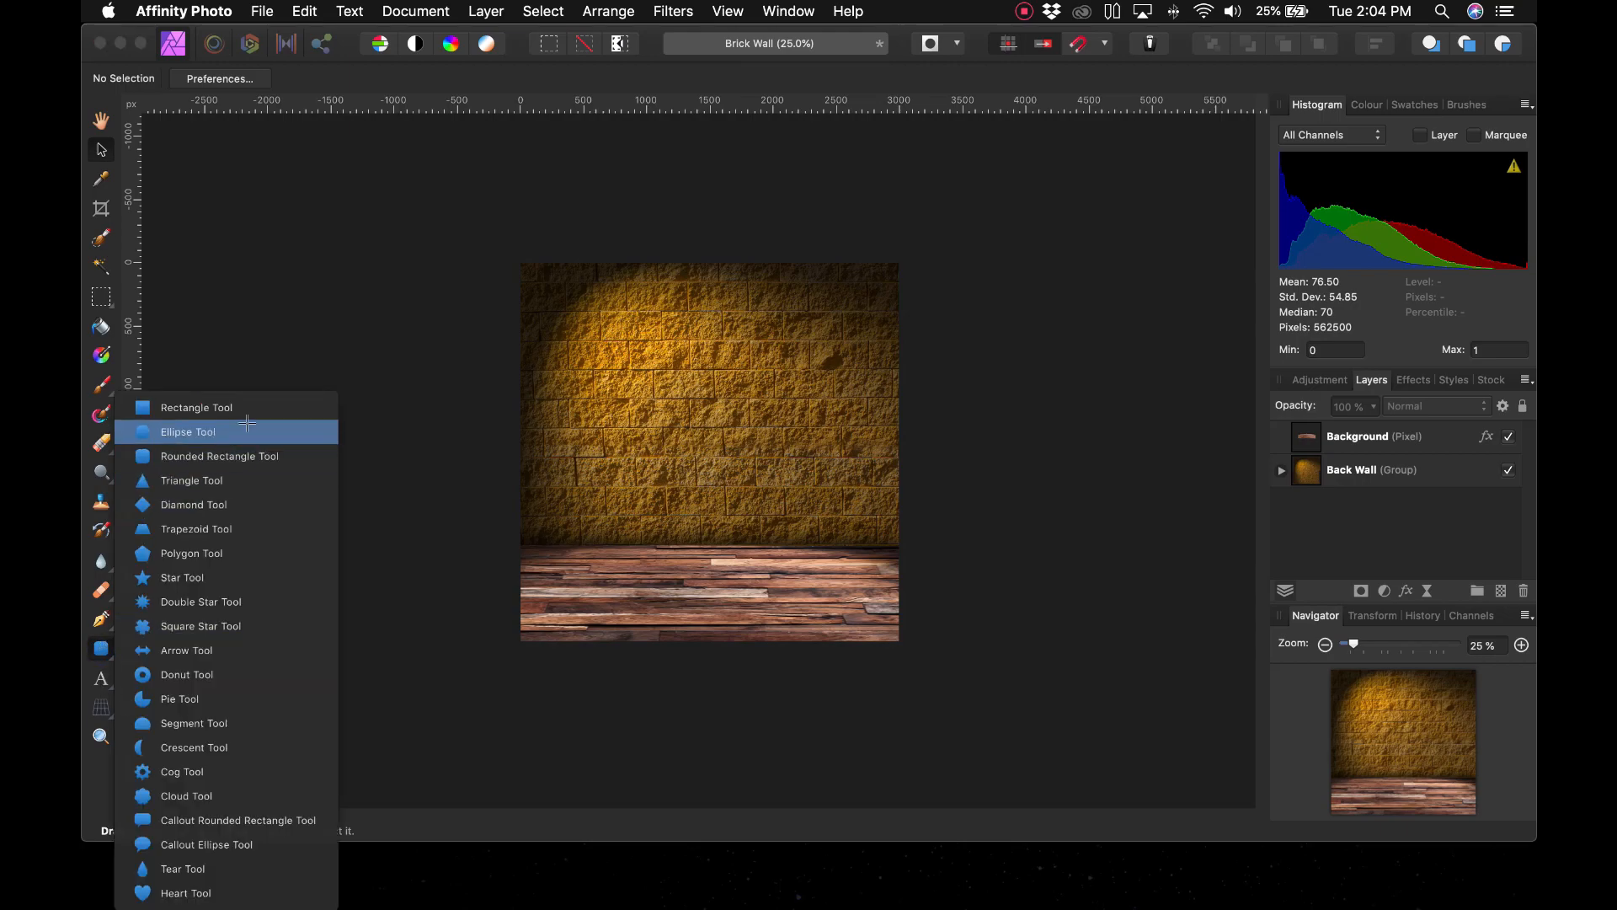
{"action": "left_click", "coordinate": [189, 431]}
{"action": "left_click_drag", "start_coordinate": [579, 328], "coordinate": [983, 434]}
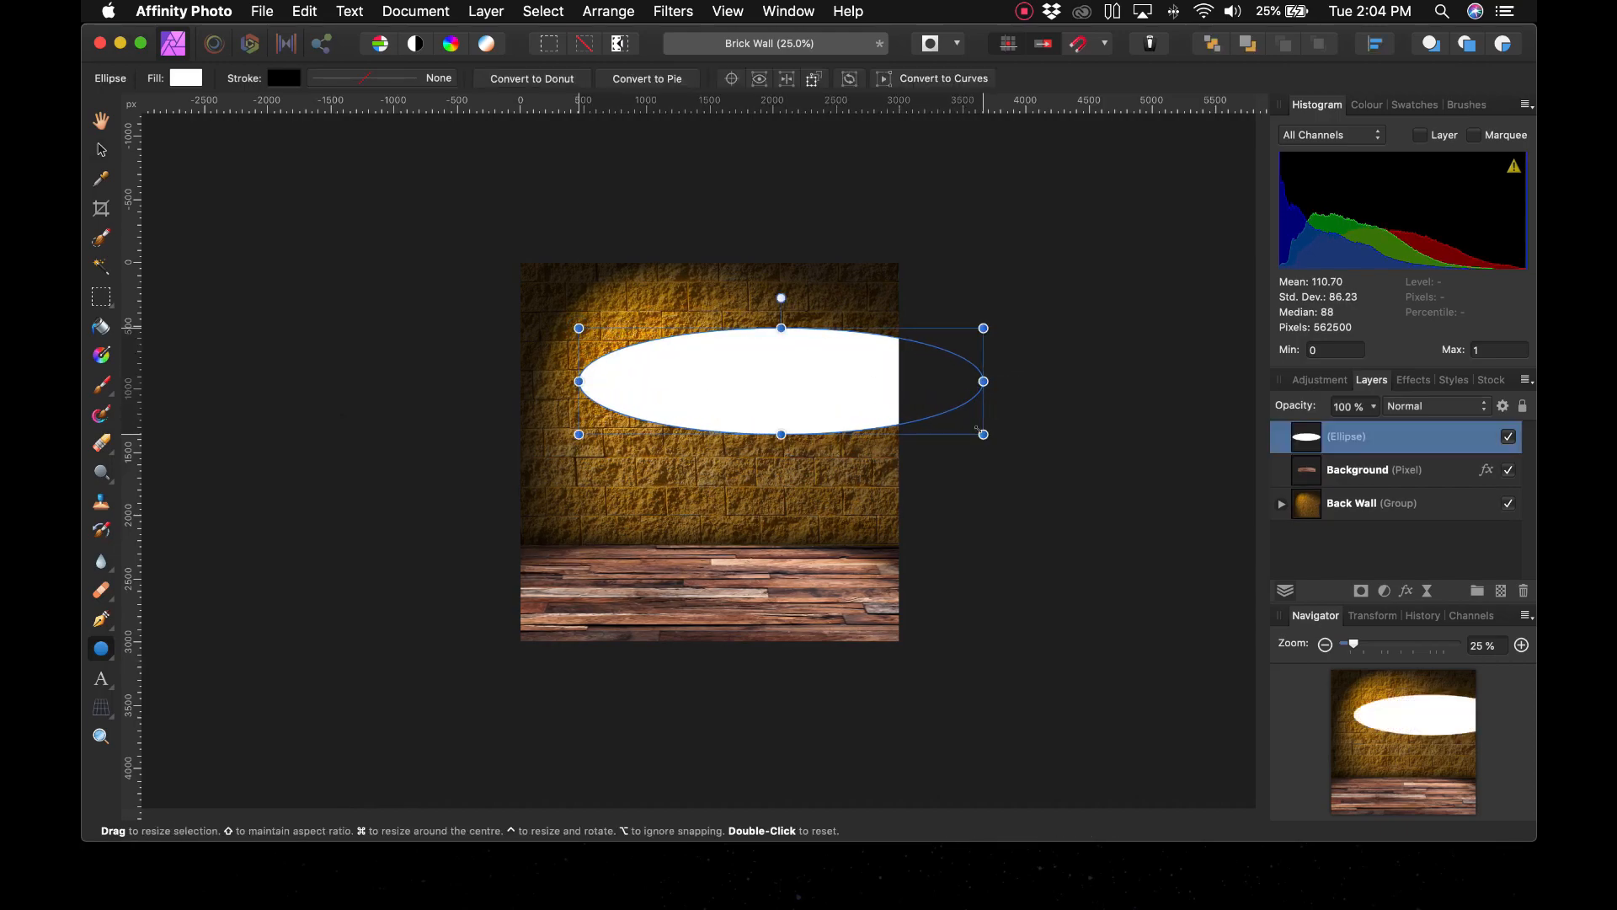
{"action": "key", "text": "v"}
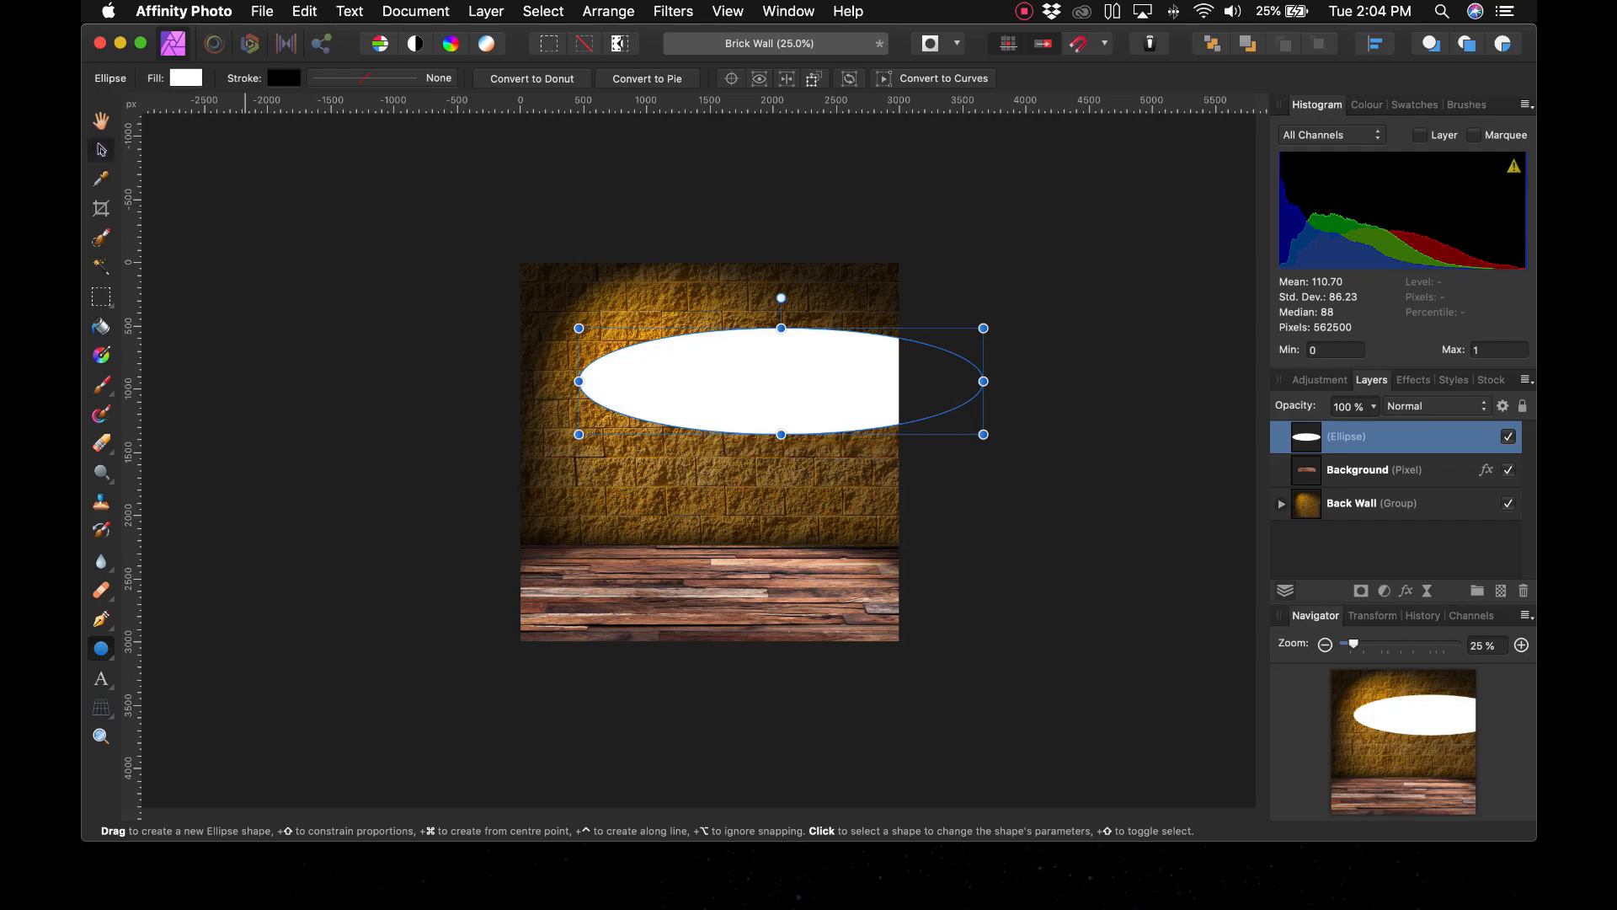
{"action": "left_click", "coordinate": [226, 216]}
{"action": "left_click", "coordinate": [780, 403]}
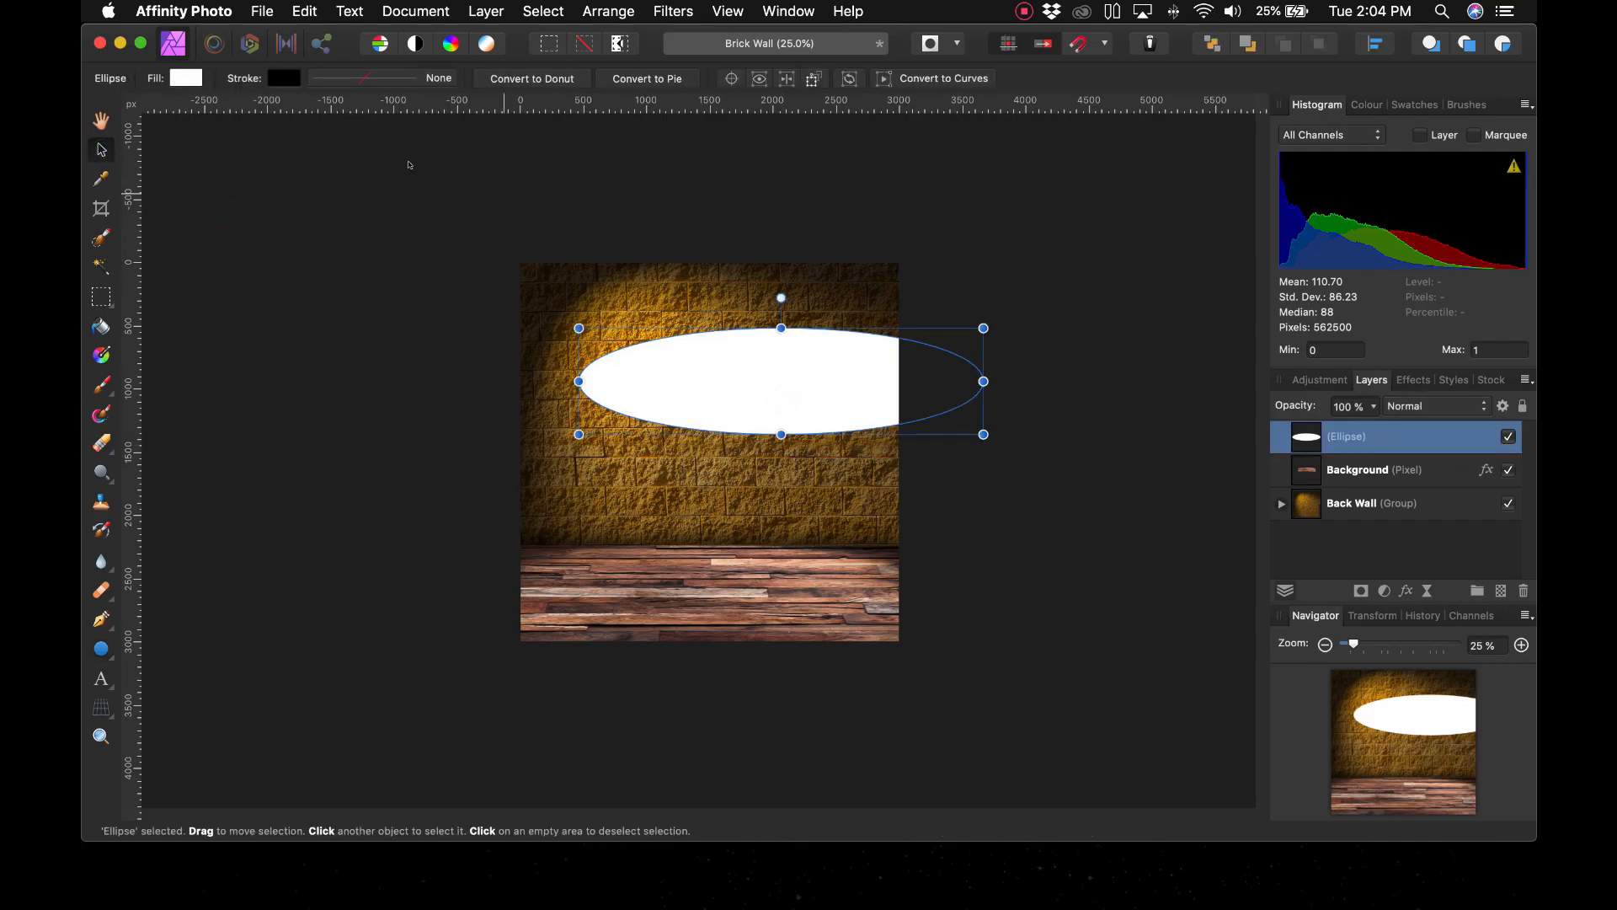
Change the ellipse's fill colour to pure green, 00FF00
{"action": "left_click", "coordinate": [181, 75]}
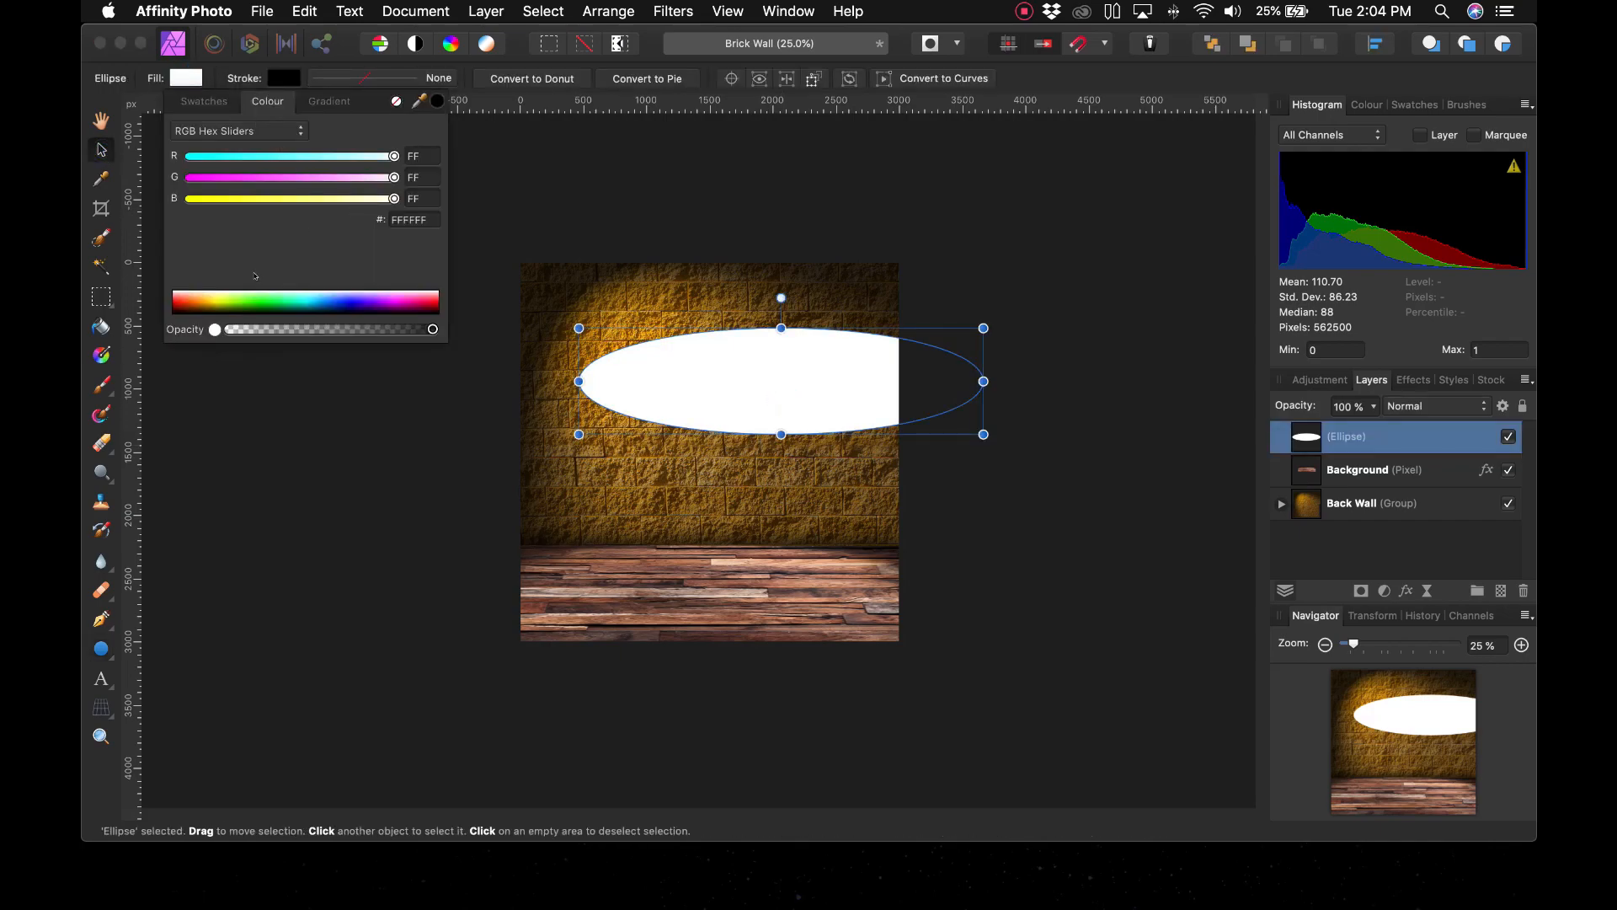
{"action": "left_click_drag", "start_coordinate": [393, 198], "coordinate": [265, 198]}
{"action": "left_click_drag", "start_coordinate": [393, 156], "coordinate": [286, 155]}
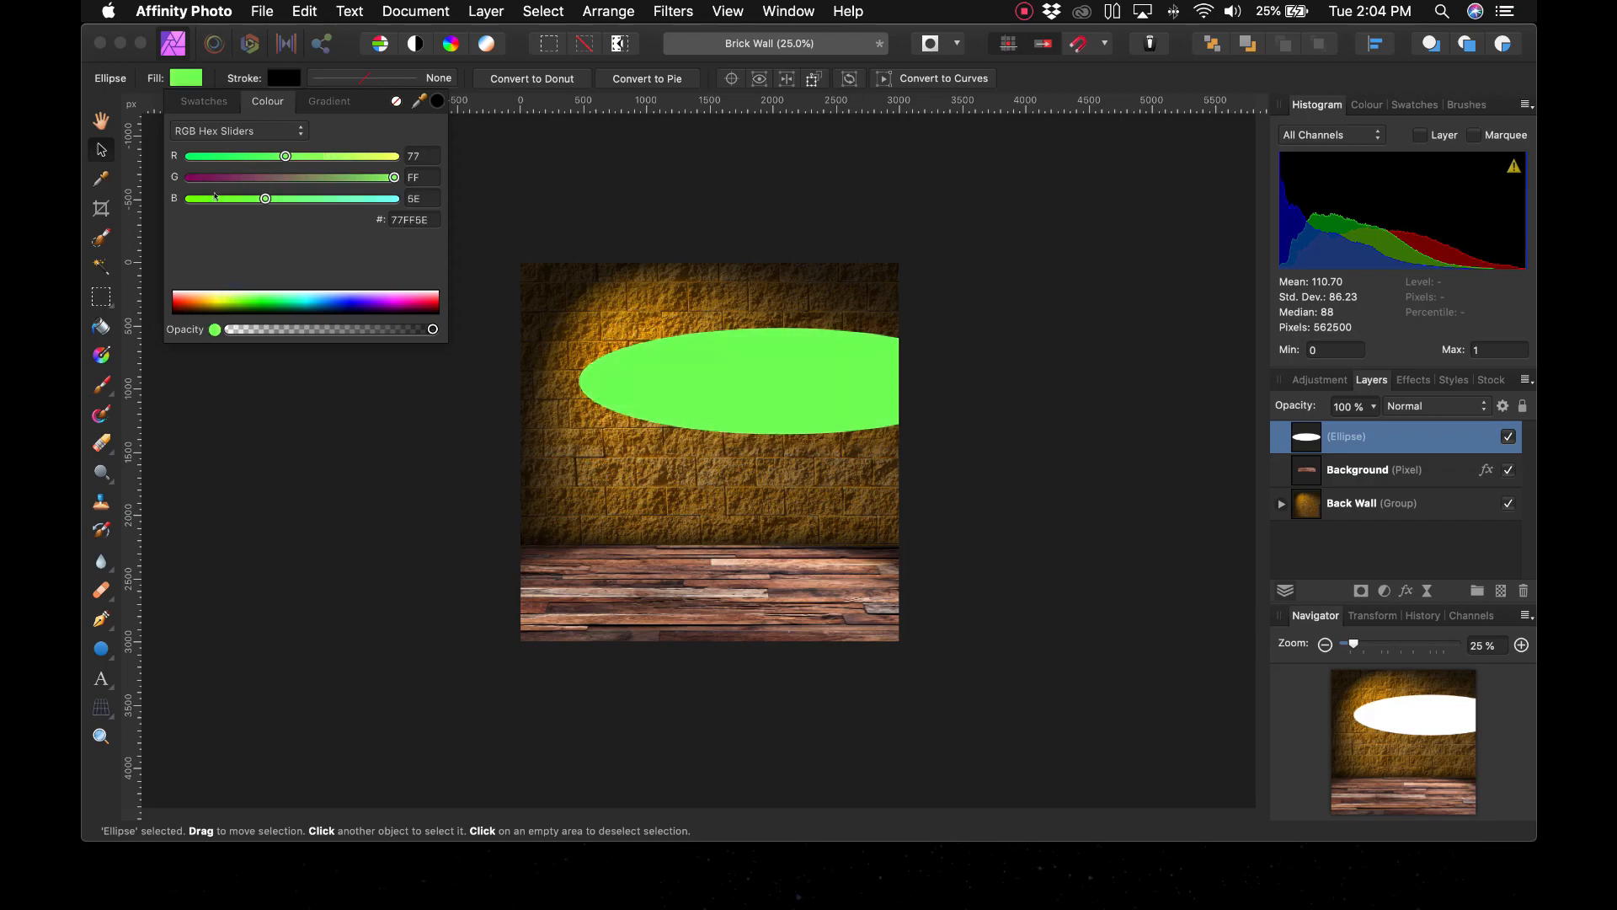
{"action": "left_click", "coordinate": [190, 156]}
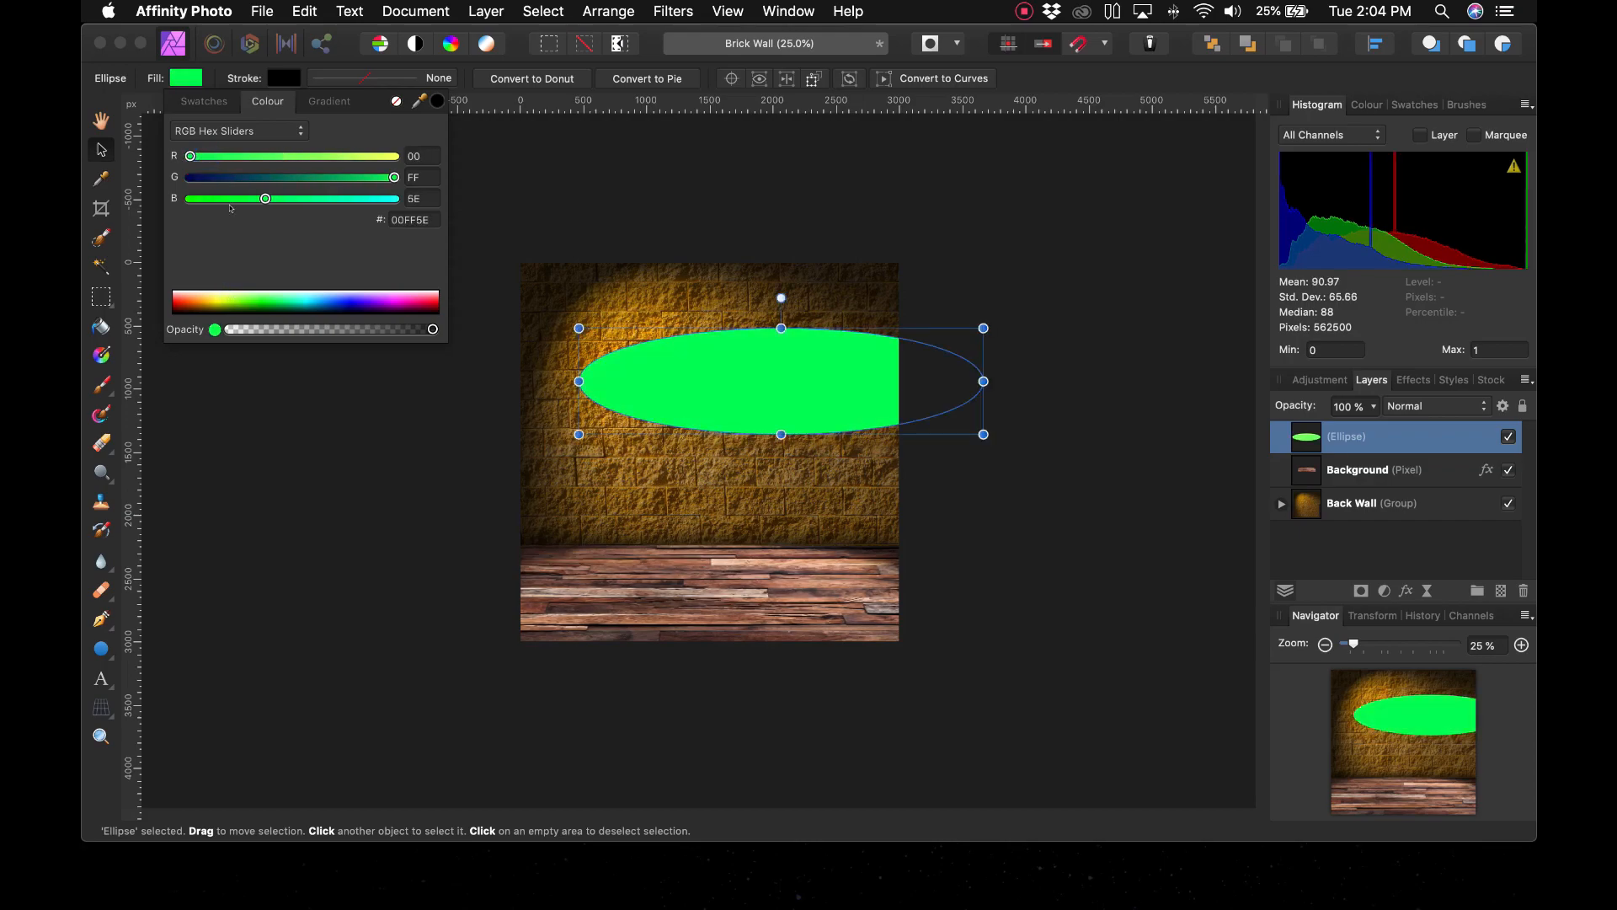
{"action": "left_click", "coordinate": [191, 198]}
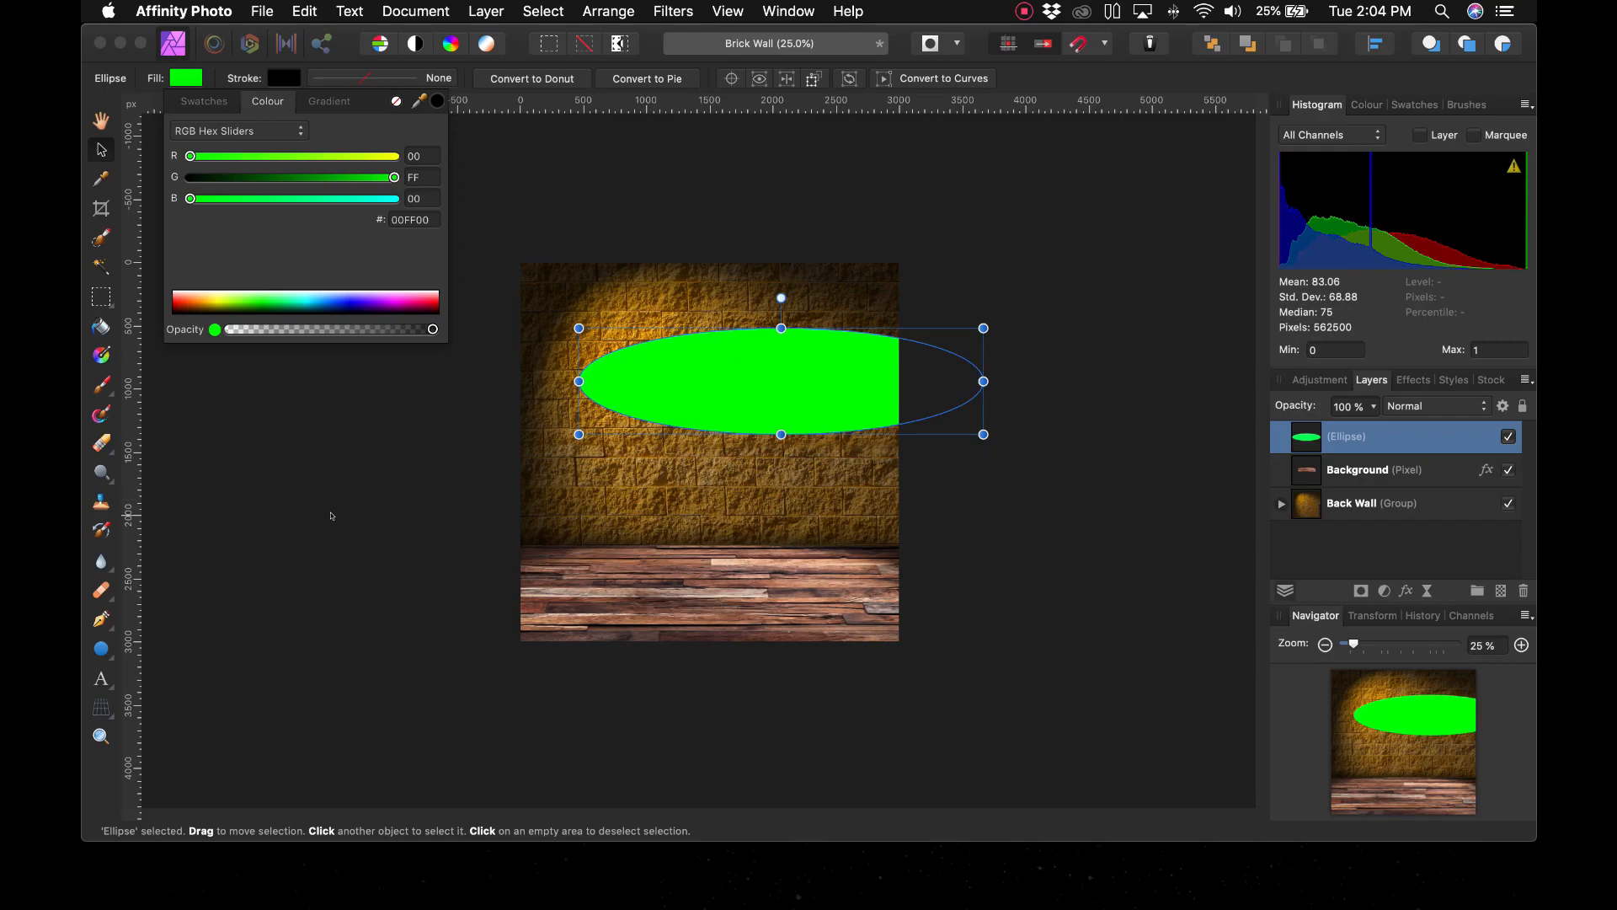
{"action": "left_click", "coordinate": [331, 516]}
{"action": "left_click", "coordinate": [788, 420]}
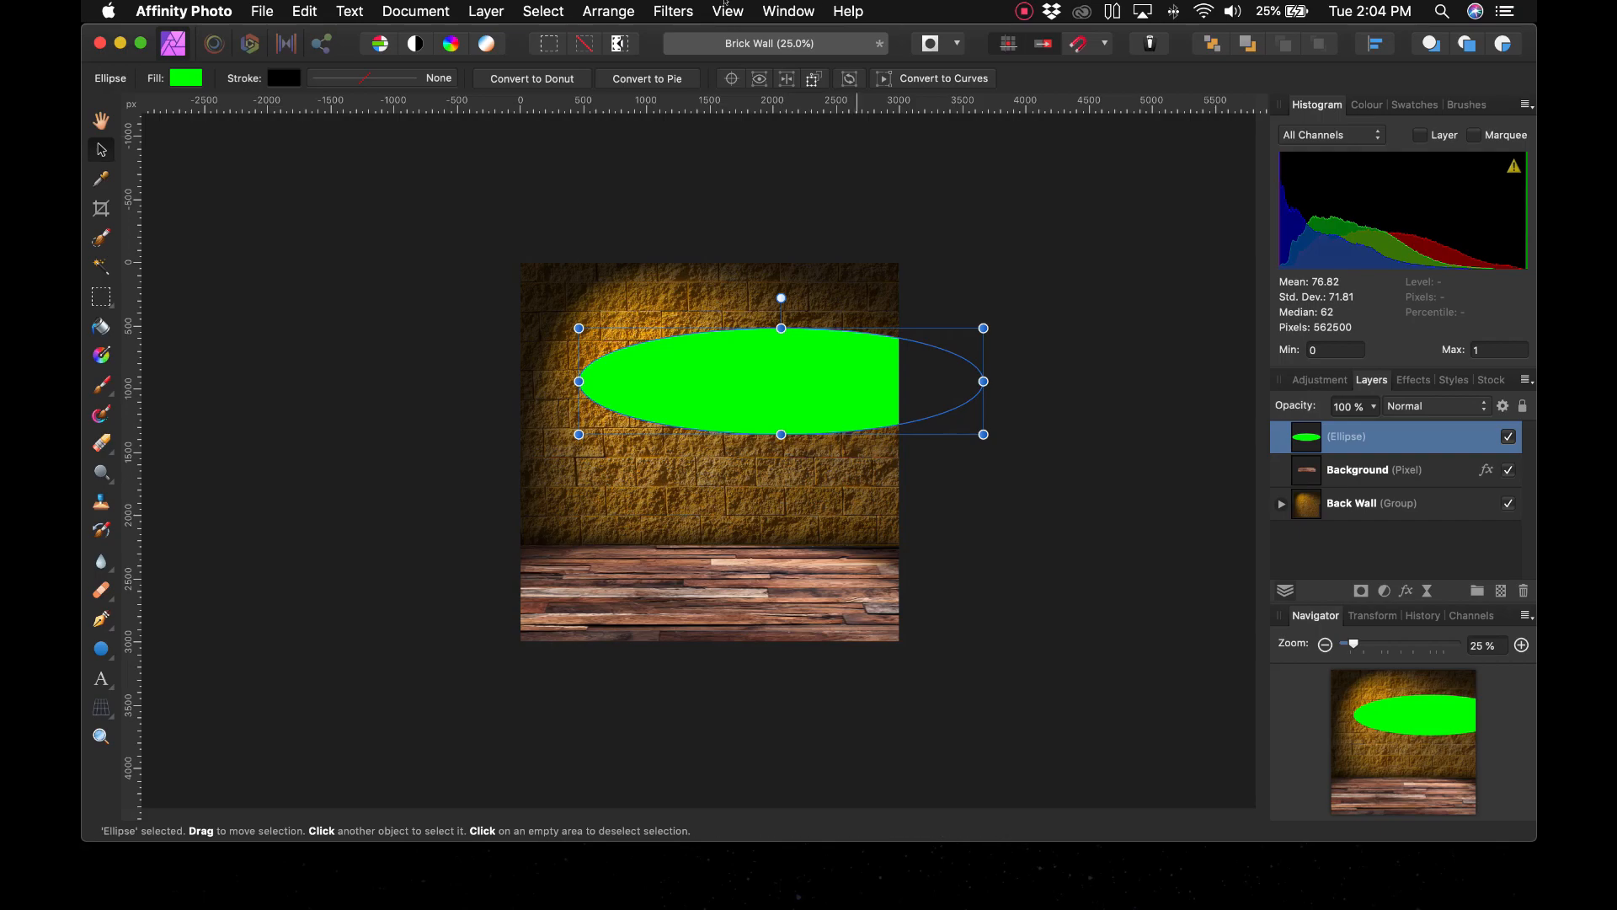
Apply a Gaussian Blur with a 100 px radius to the green ellipse and deselect it
{"action": "left_click", "coordinate": [678, 10]}
{"action": "left_click", "coordinate": [687, 9]}
{"action": "left_click", "coordinate": [697, 5]}
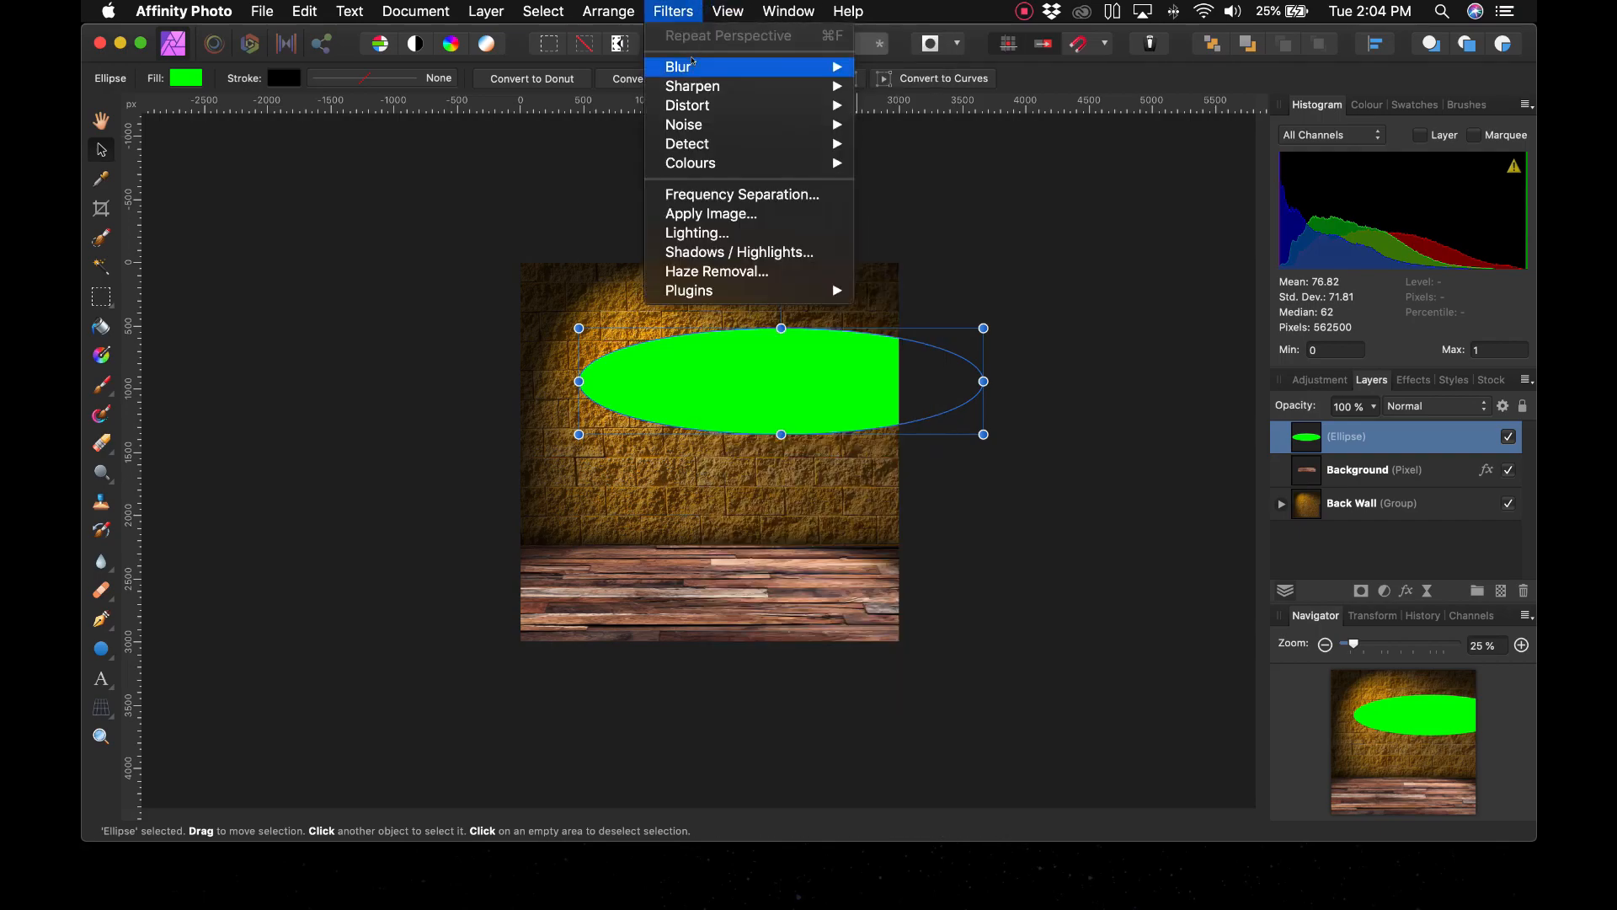
{"action": "mouse_move", "coordinate": [741, 67]}
{"action": "left_click", "coordinate": [877, 86]}
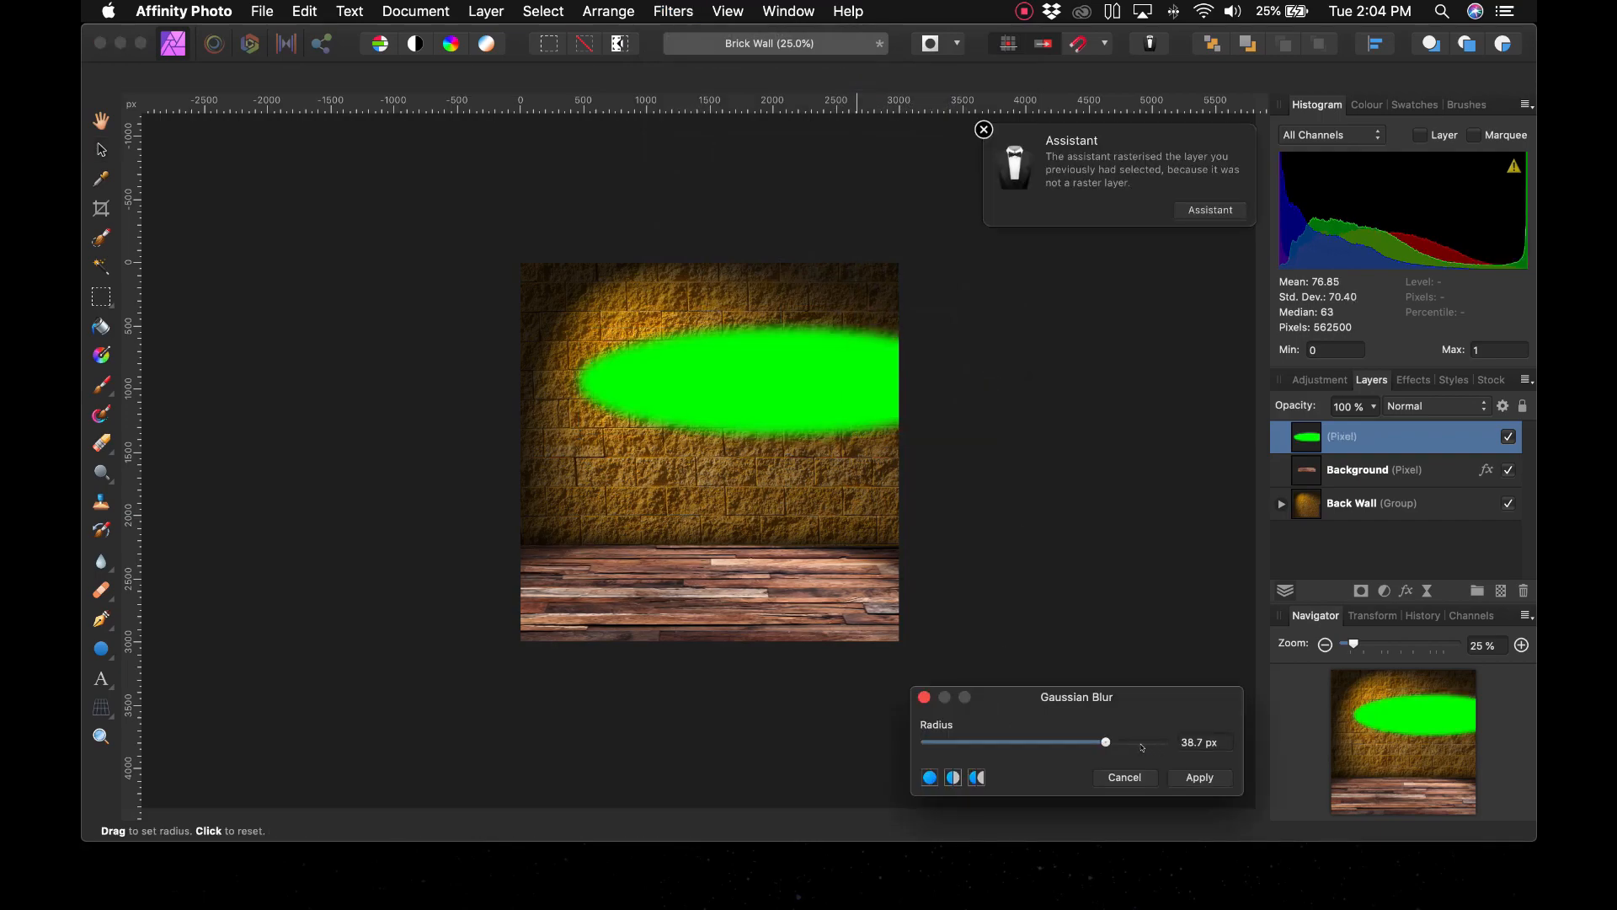
{"action": "left_click_drag", "start_coordinate": [1142, 747], "coordinate": [1167, 745]}
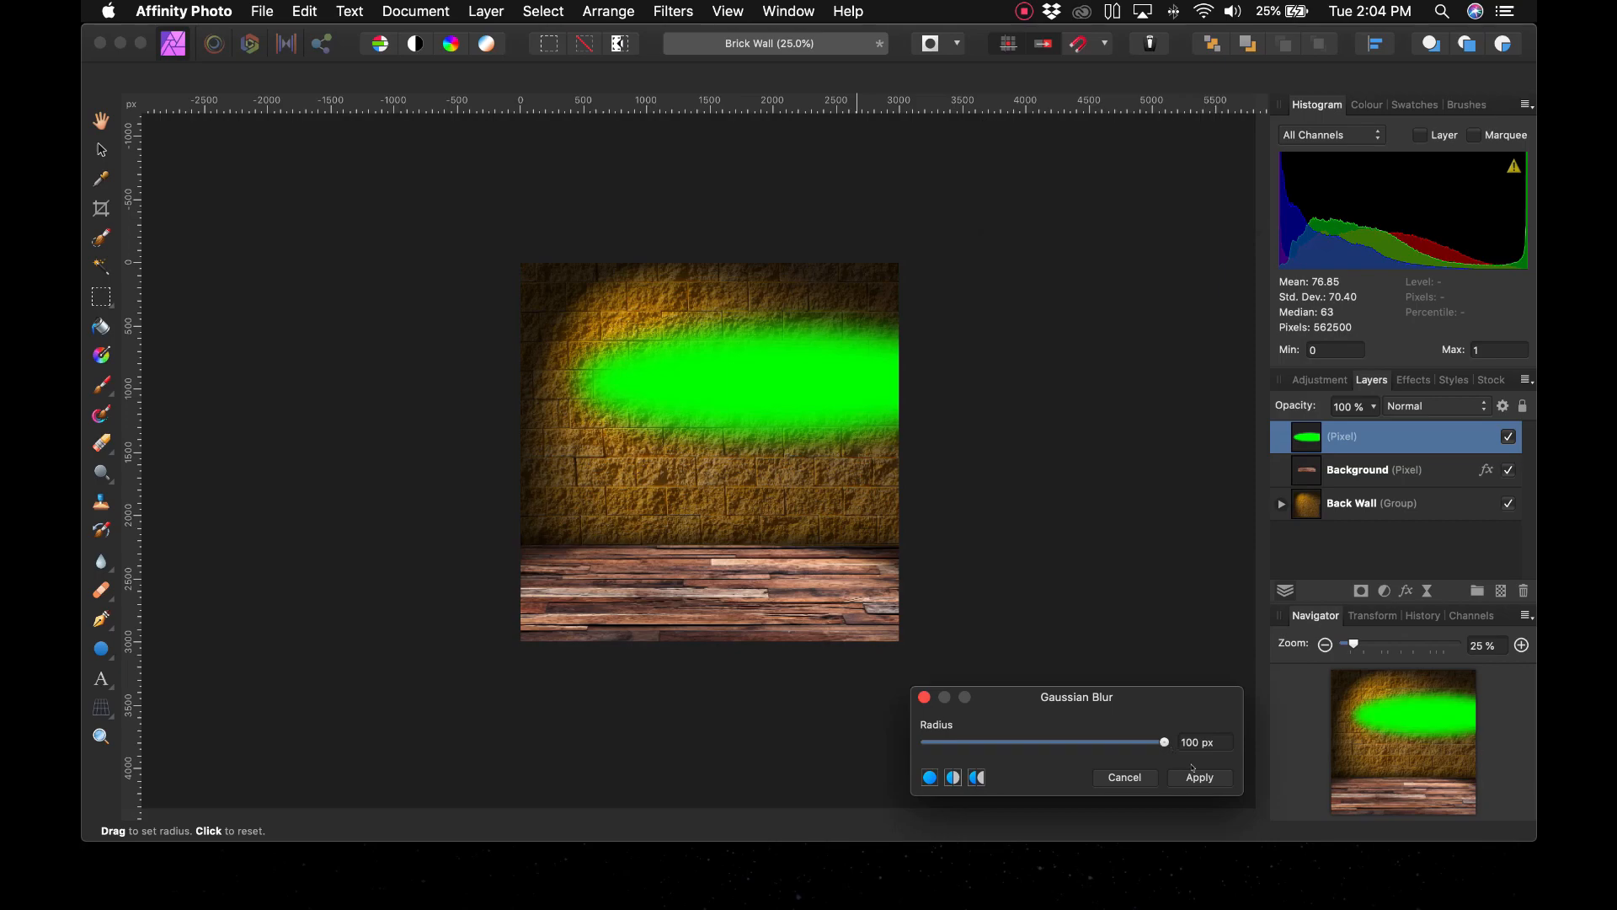
{"action": "left_click", "coordinate": [1196, 777]}
{"action": "left_click", "coordinate": [1123, 588]}
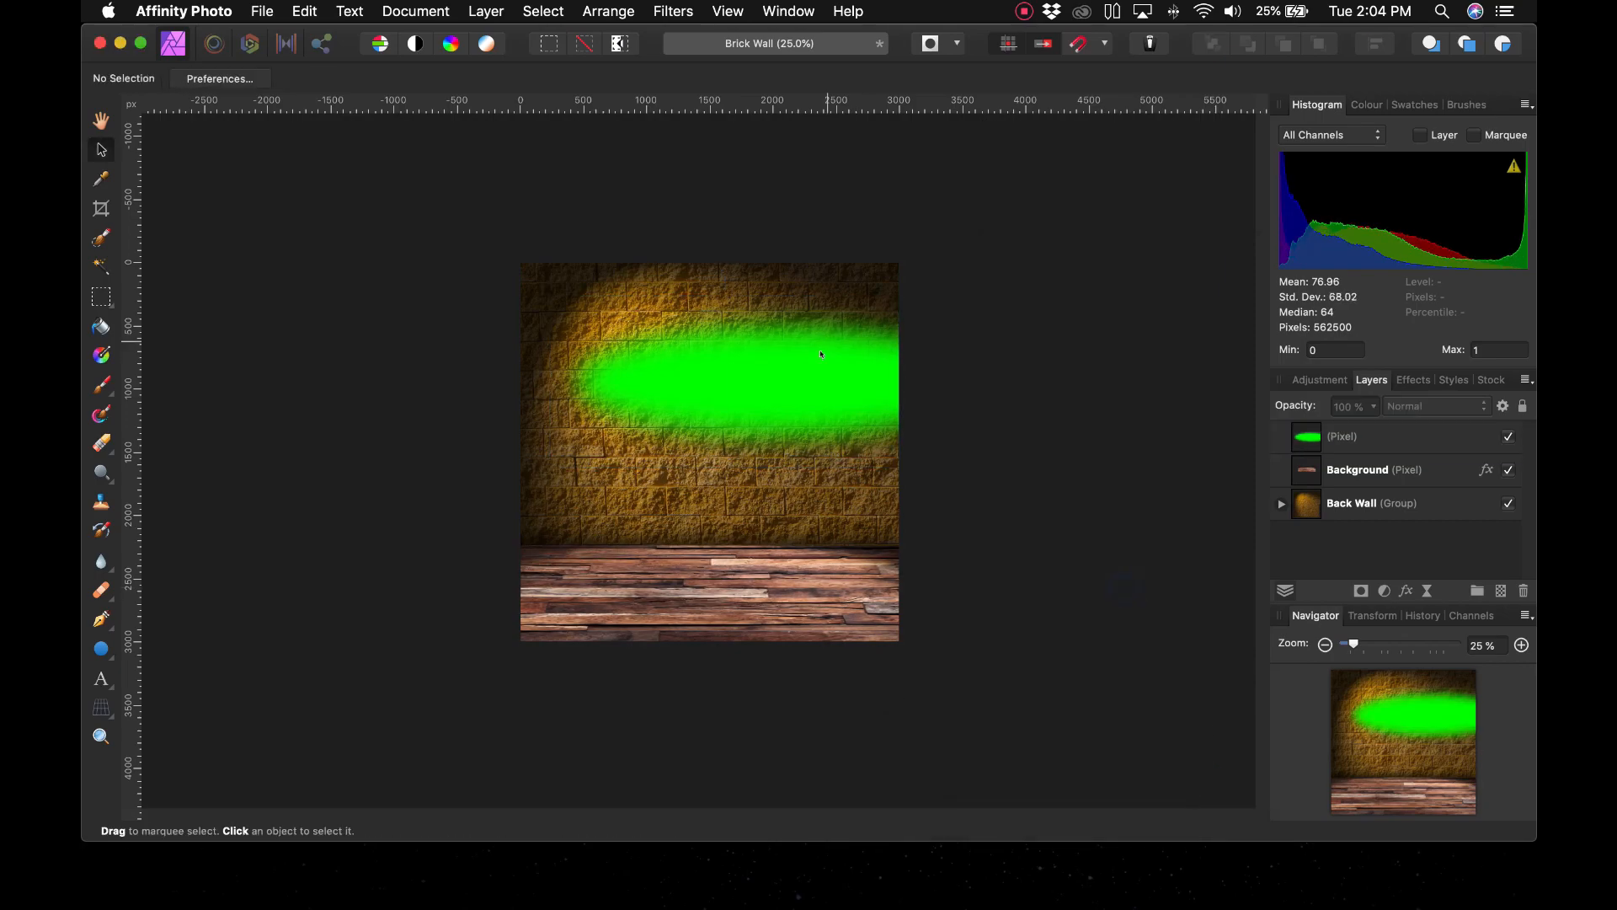
Move the blurred green ellipse up the wall and rotate it slightly clockwise so it slopes down to the right
{"action": "left_click_drag", "start_coordinate": [821, 353], "coordinate": [813, 303]}
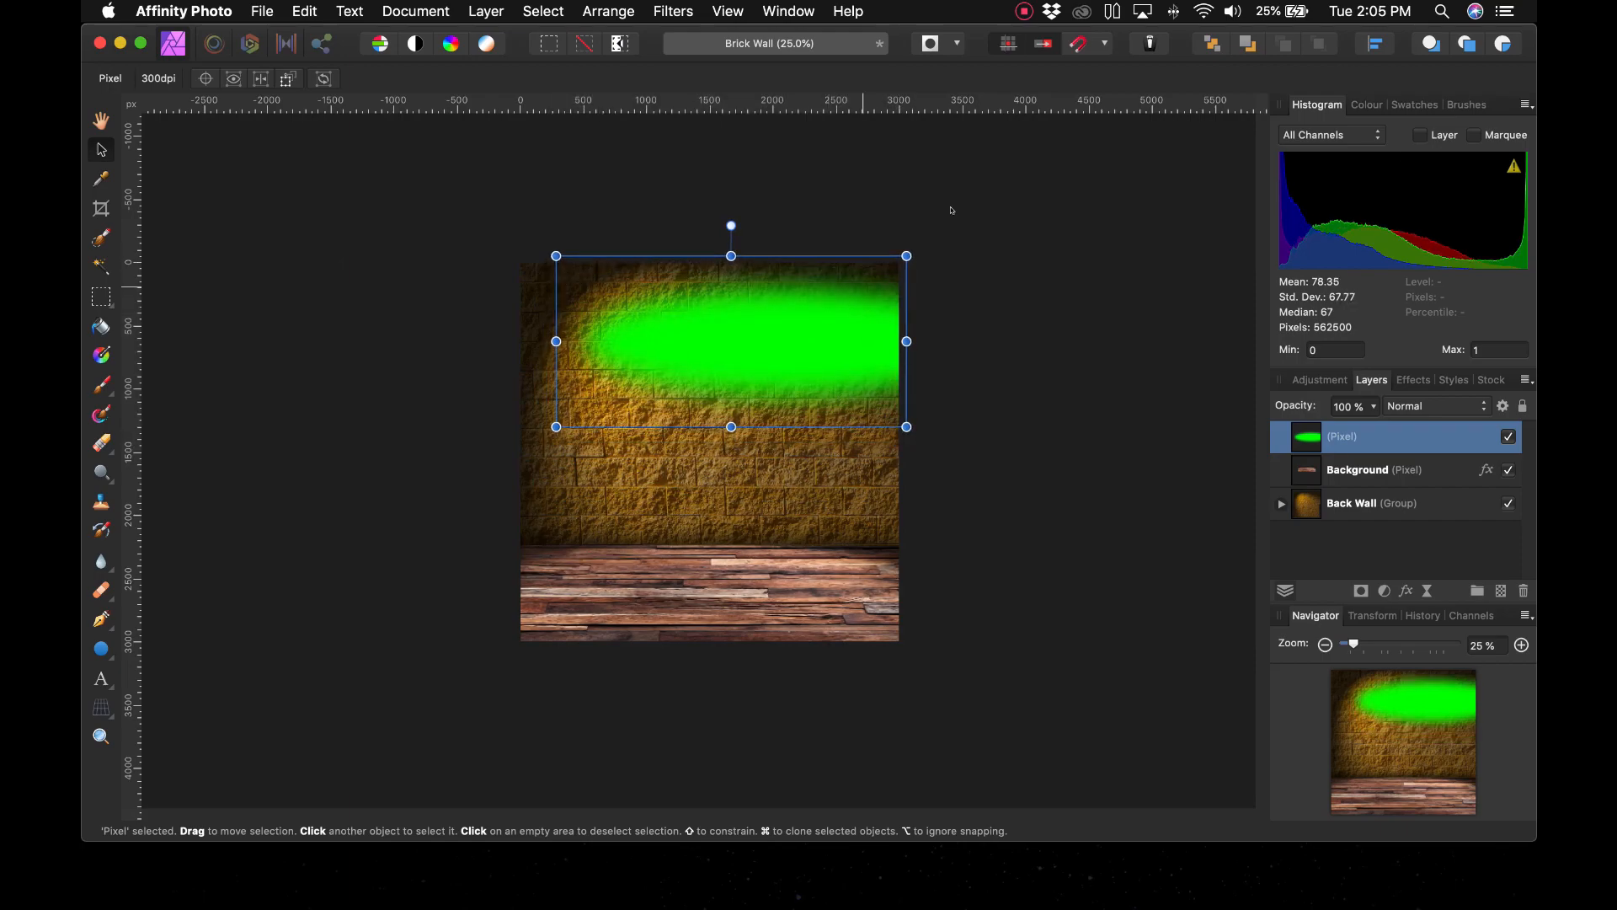
{"action": "left_click", "coordinate": [732, 218]}
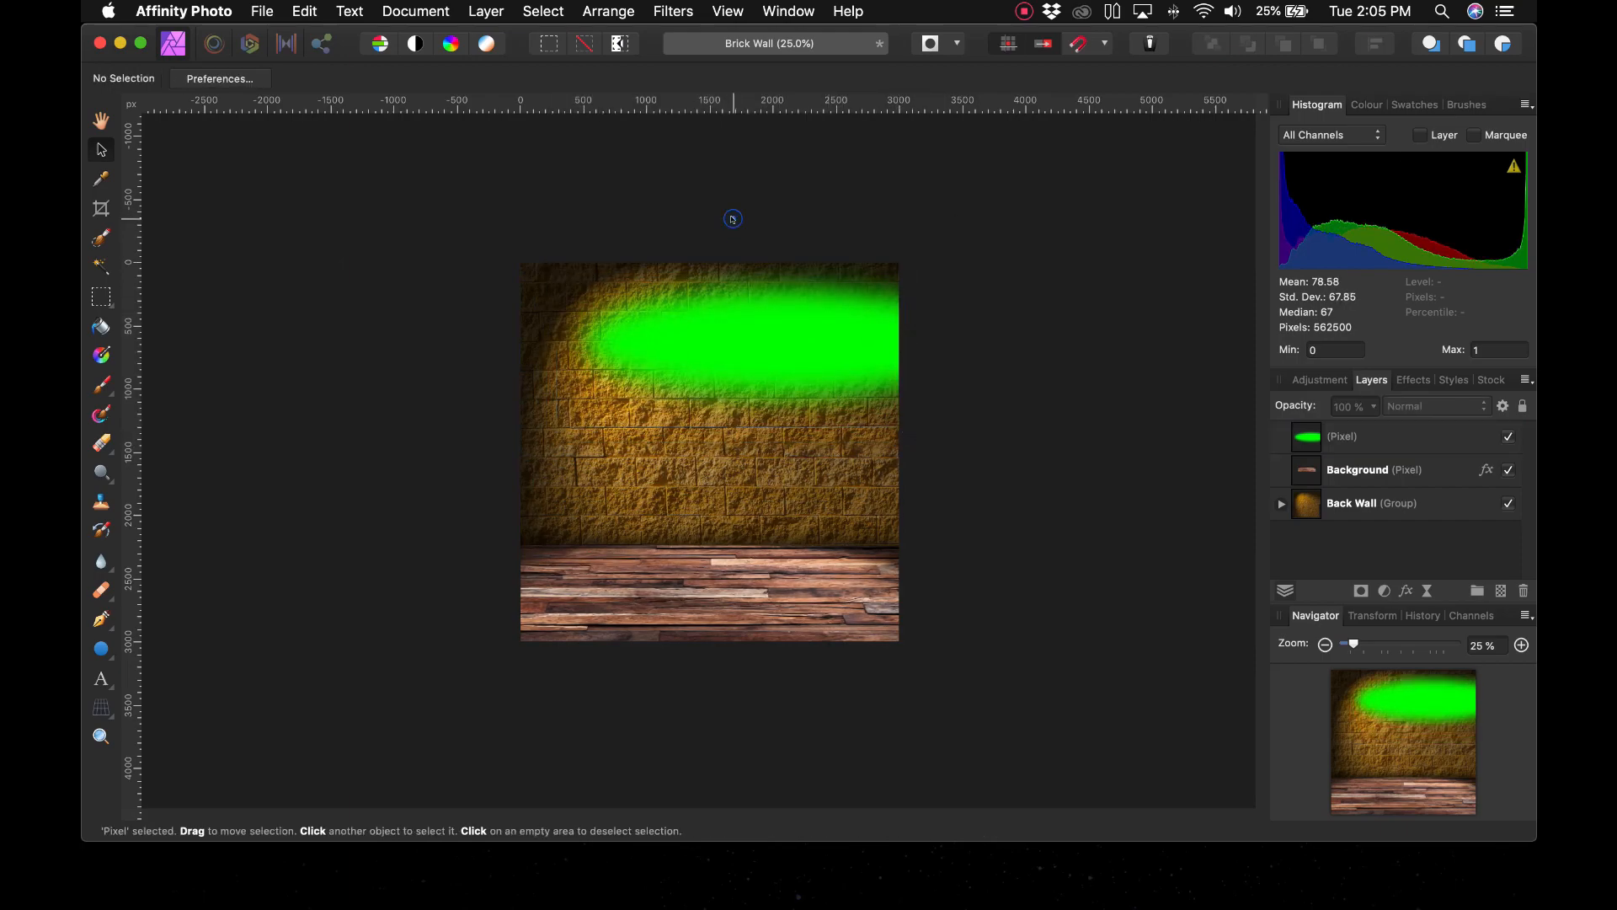
{"action": "left_click", "coordinate": [749, 327]}
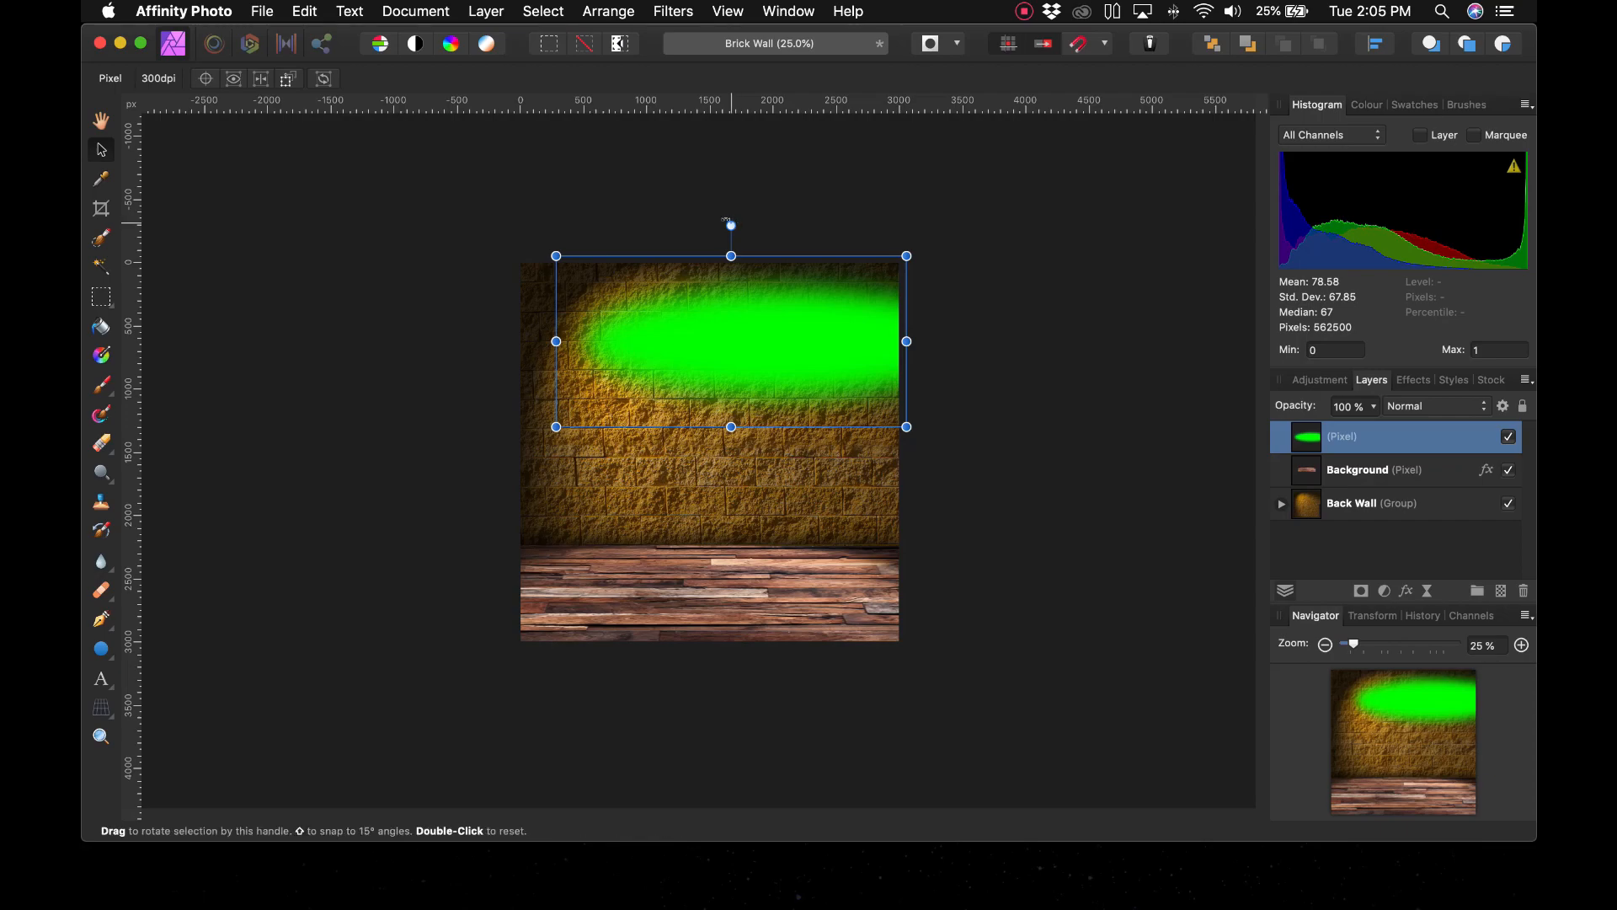
{"action": "left_click_drag", "start_coordinate": [731, 226], "coordinate": [744, 224]}
{"action": "left_click", "coordinate": [975, 332]}
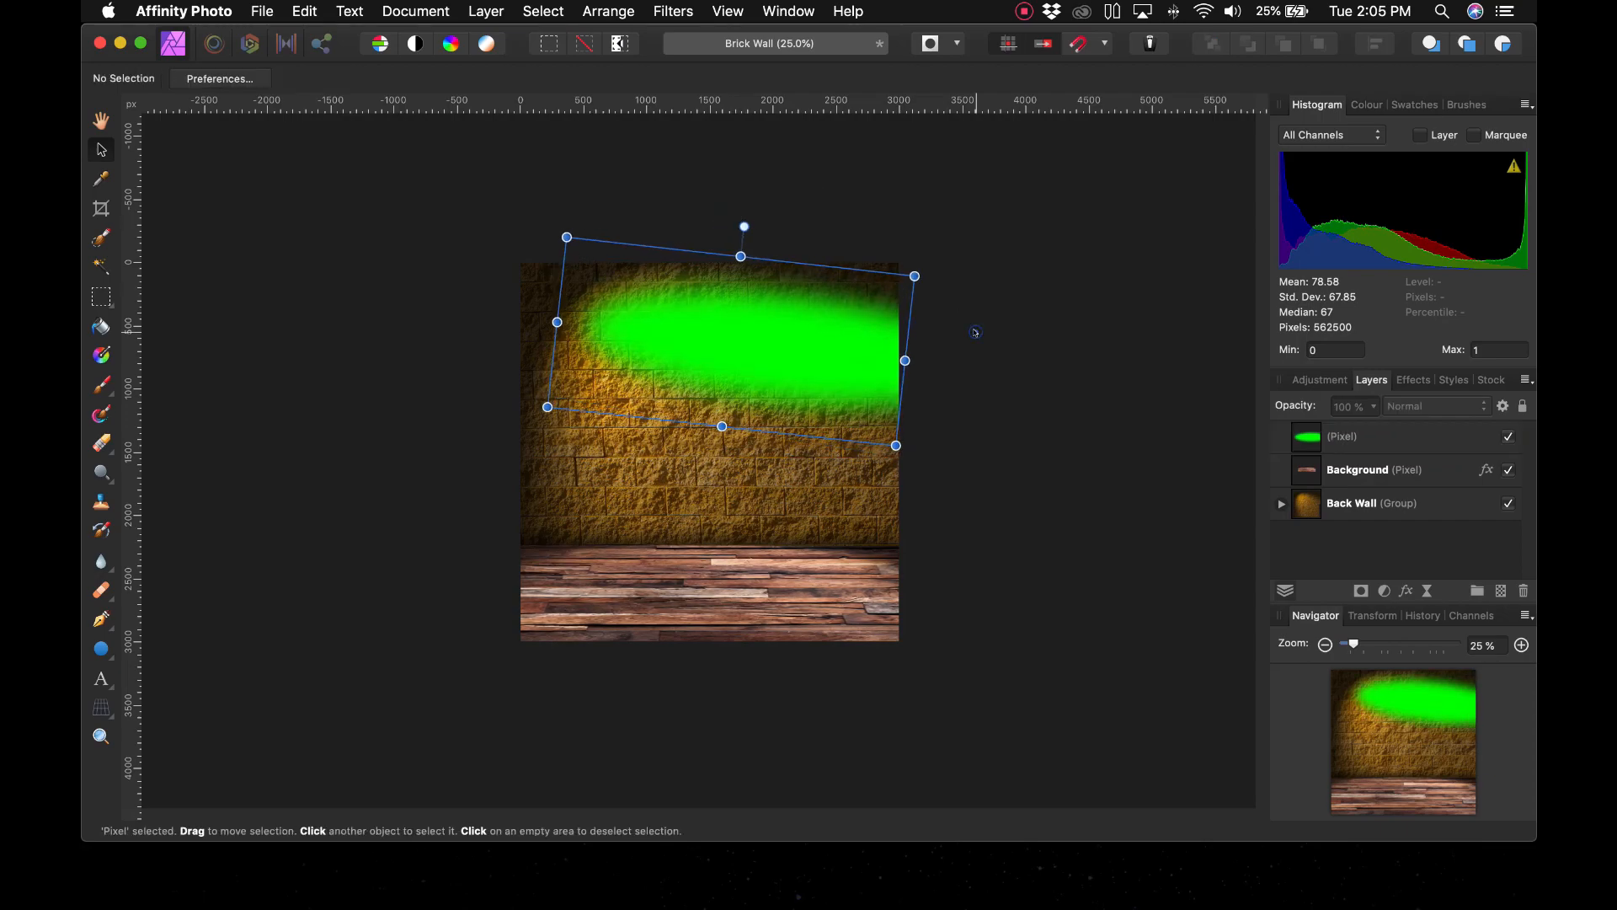
{"action": "left_click_drag", "start_coordinate": [749, 330], "coordinate": [754, 325]}
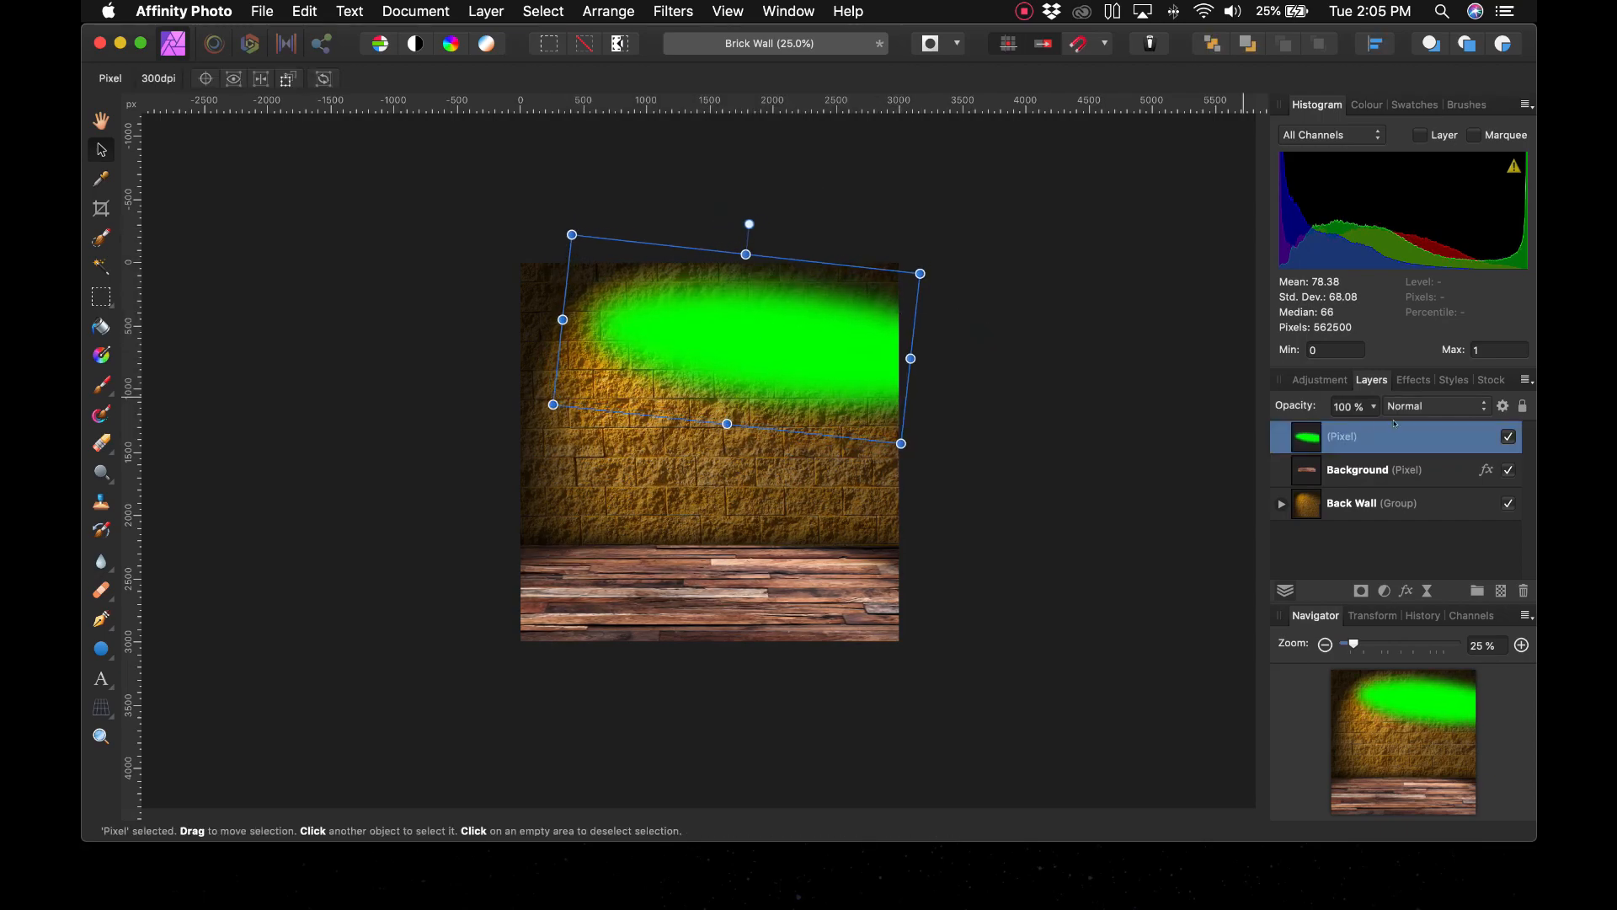
Set the green ellipse layer's blend mode to Overlay and nudge it slightly to the left
{"action": "left_click", "coordinate": [1415, 406]}
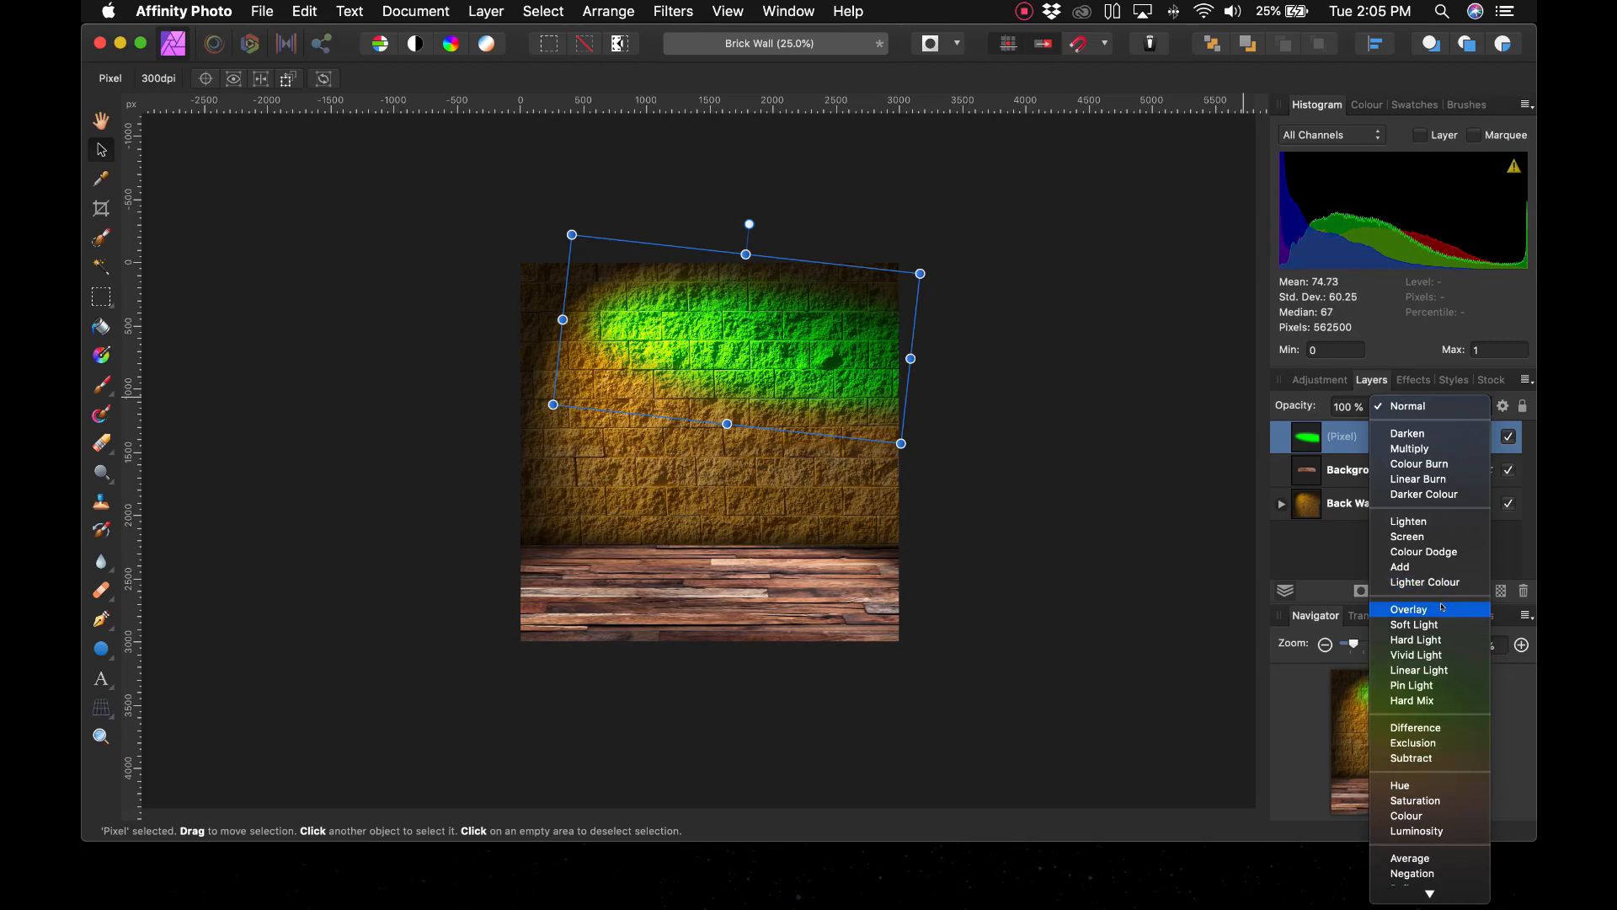
{"action": "left_click", "coordinate": [1442, 608]}
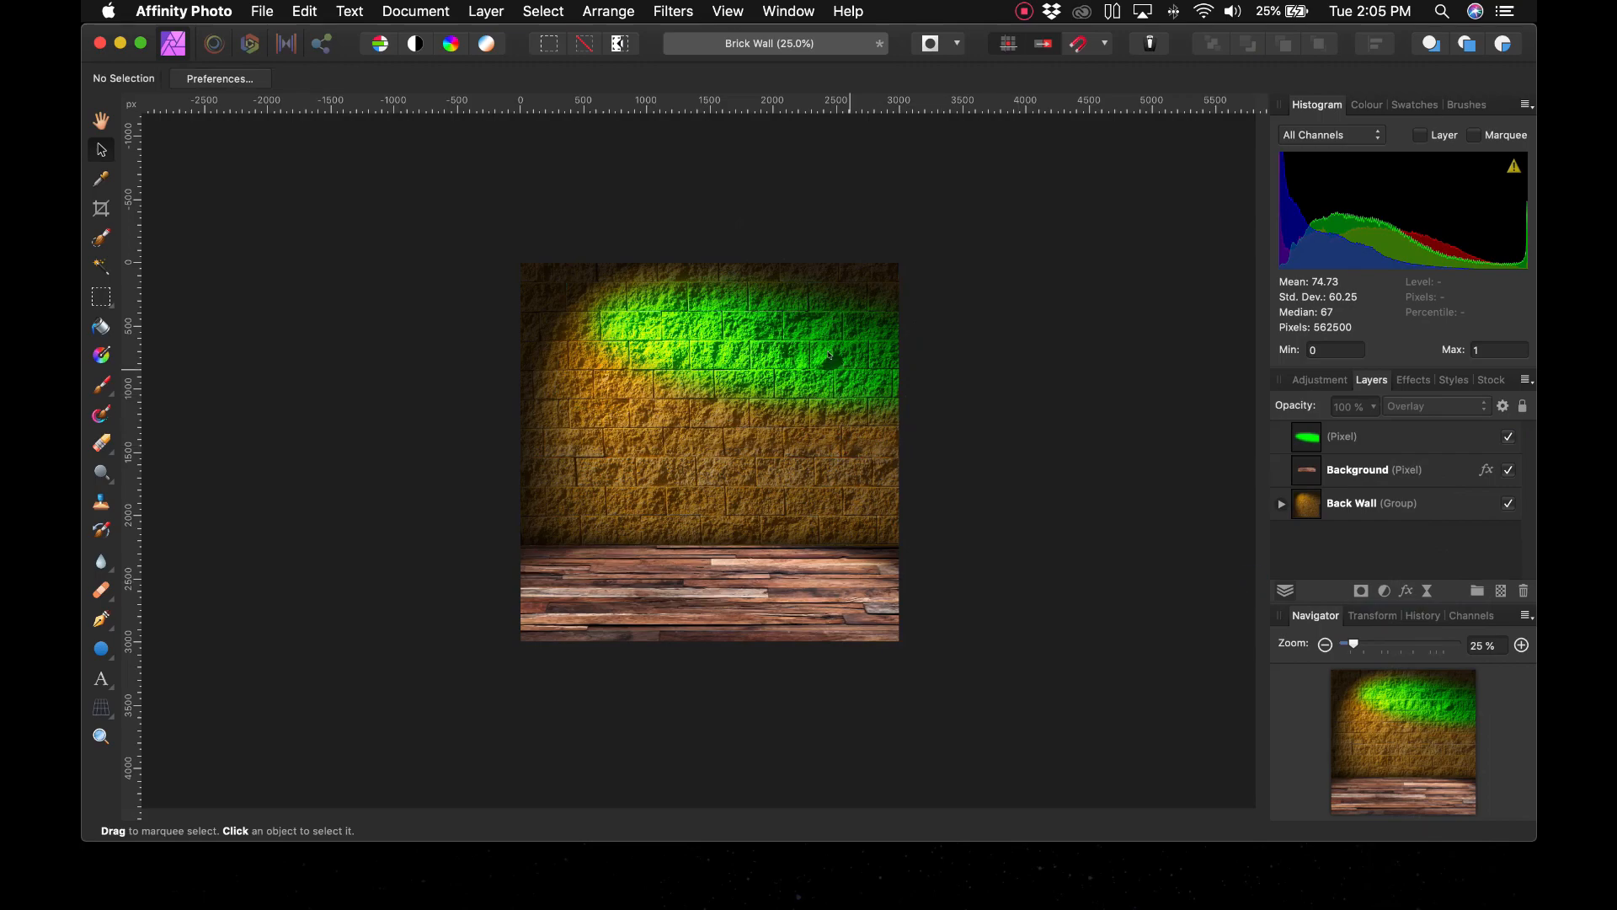
{"action": "mouse_move", "coordinate": [769, 346]}
{"action": "left_mouse_down"}
{"action": "mouse_move", "coordinate": [782, 318]}
{"action": "mouse_move", "coordinate": [768, 310]}
{"action": "mouse_move", "coordinate": [759, 343]}
{"action": "left_mouse_up"}
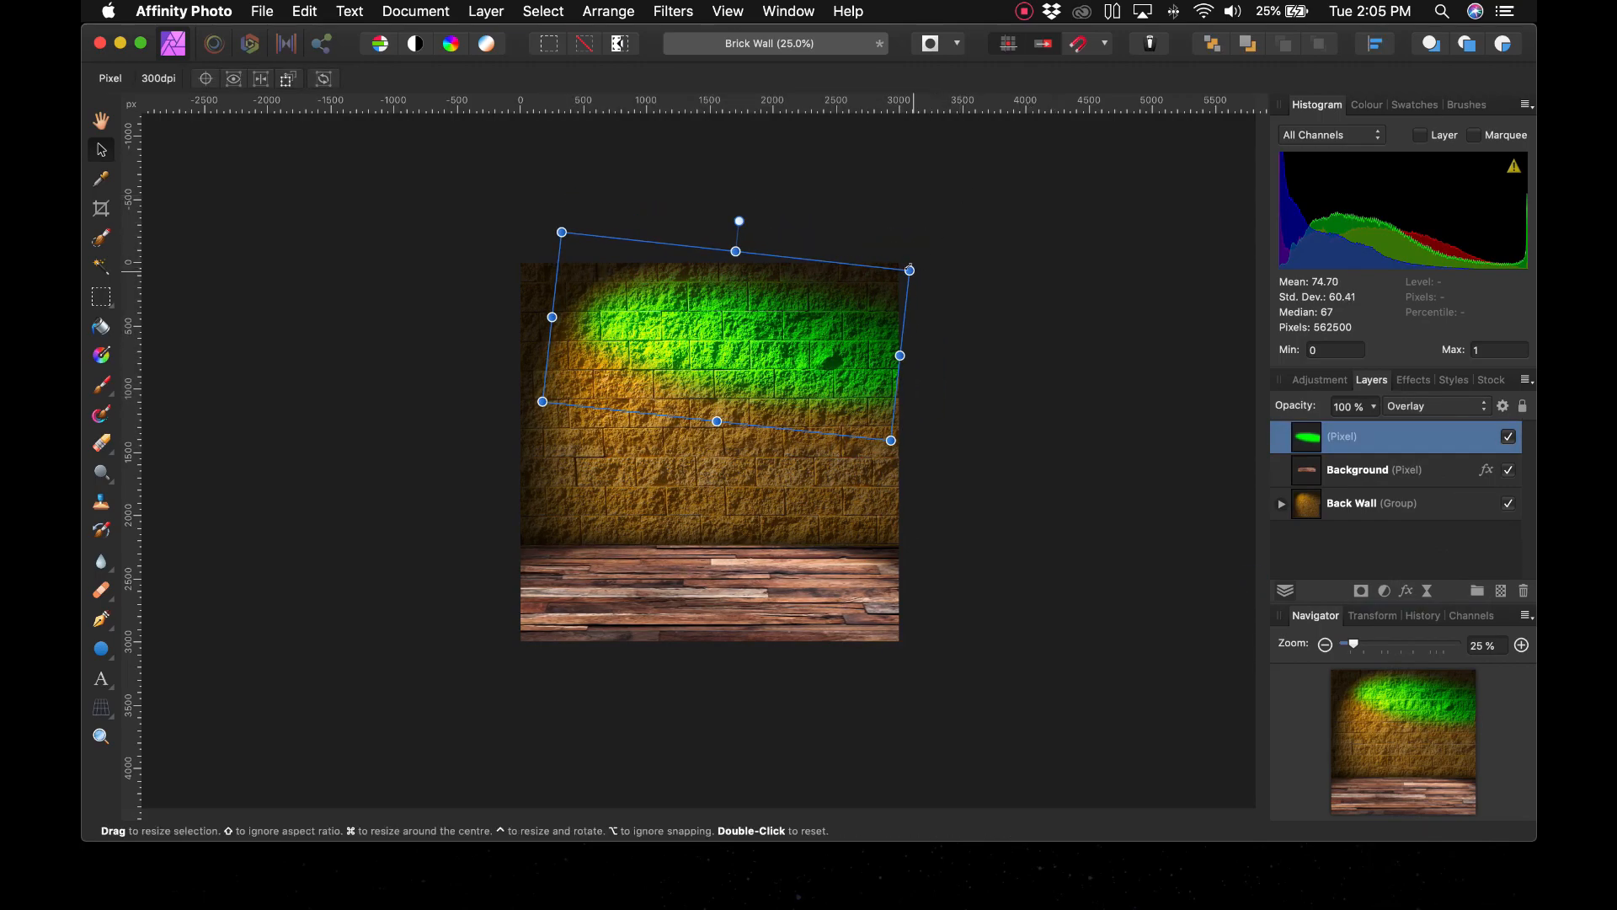
Enlarge the green light slightly toward the right and reposition it higher and farther right on the wall
{"action": "left_click_drag", "start_coordinate": [912, 268], "coordinate": [932, 264]}
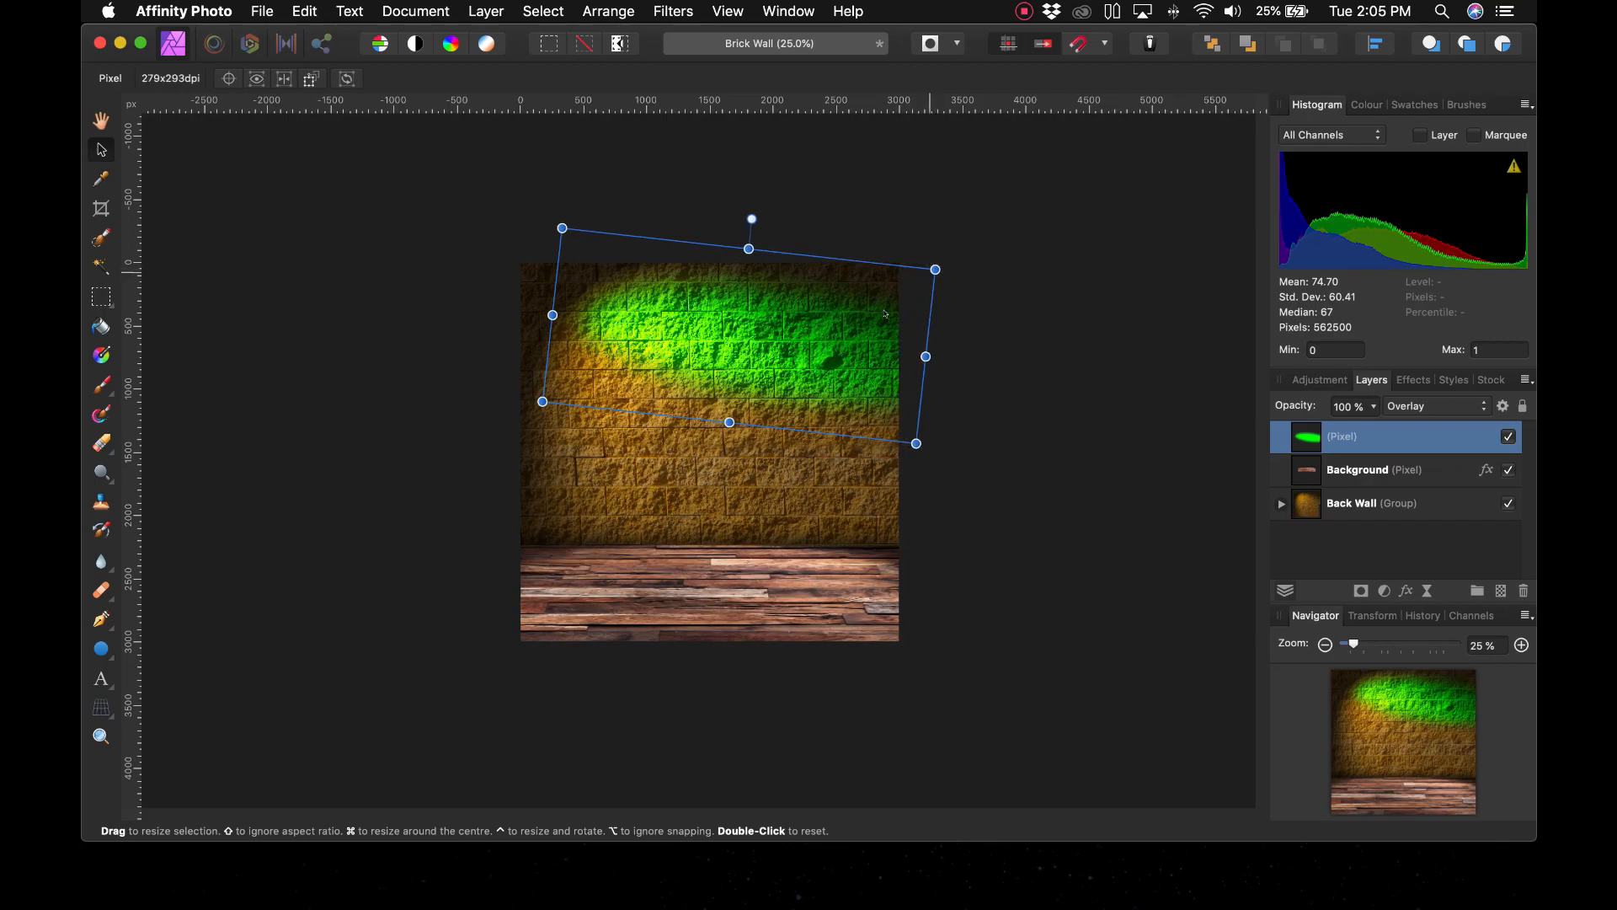
{"action": "left_click", "coordinate": [1046, 372]}
{"action": "left_click", "coordinate": [815, 361]}
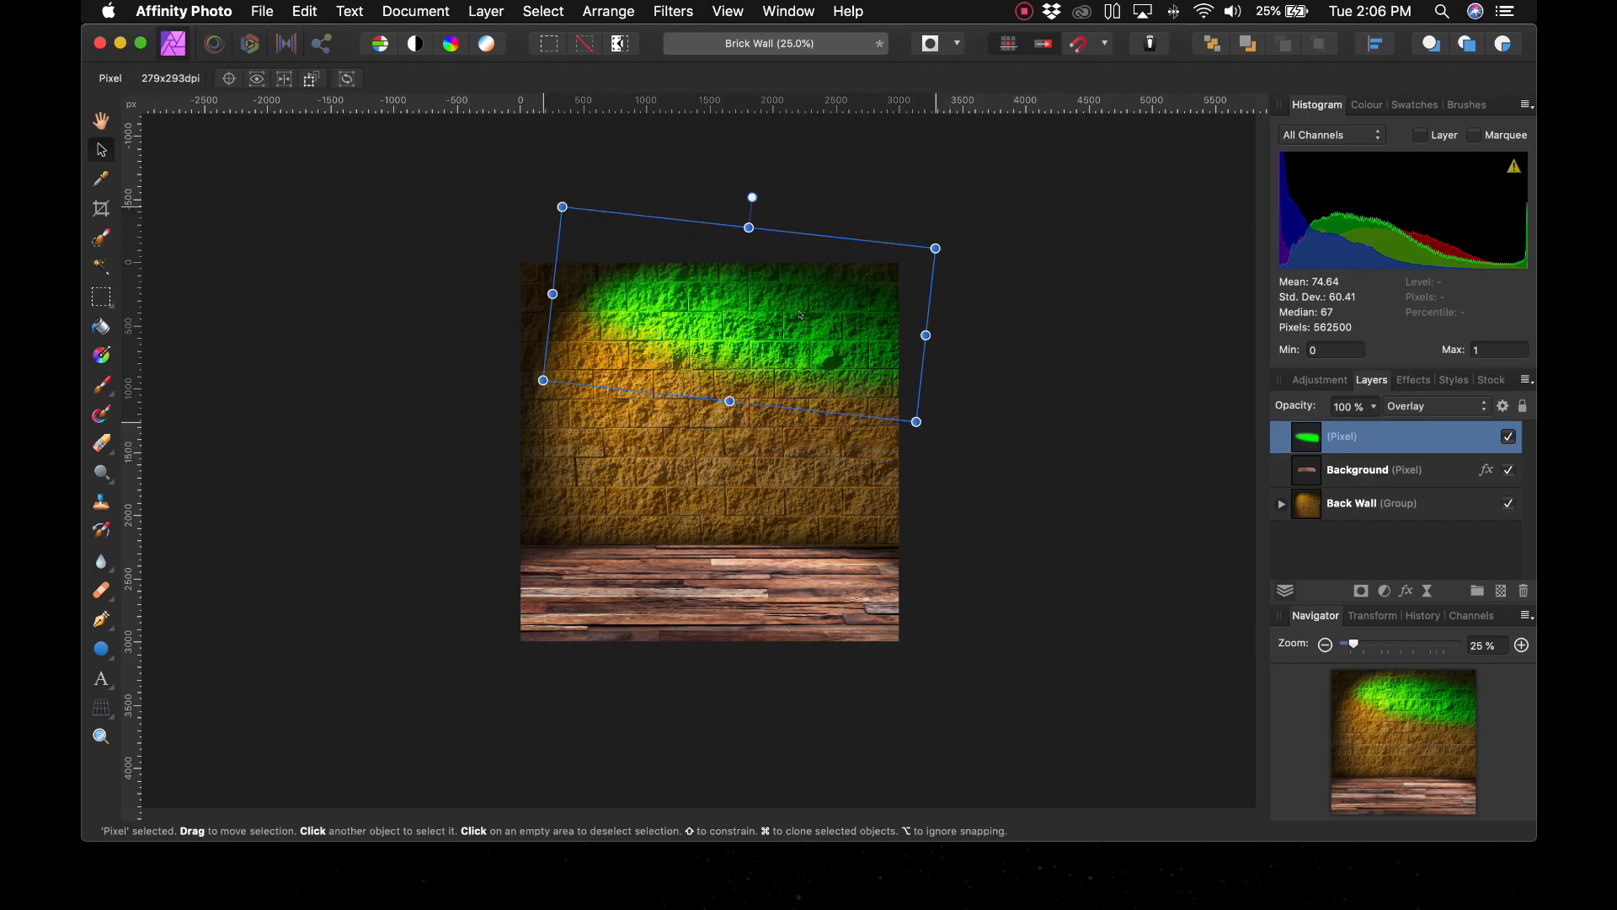
{"action": "left_click_drag", "start_coordinate": [799, 315], "coordinate": [829, 328]}
Apply another Gaussian Blur to the green light with a radius of 200 px
{"action": "left_click", "coordinate": [699, 11]}
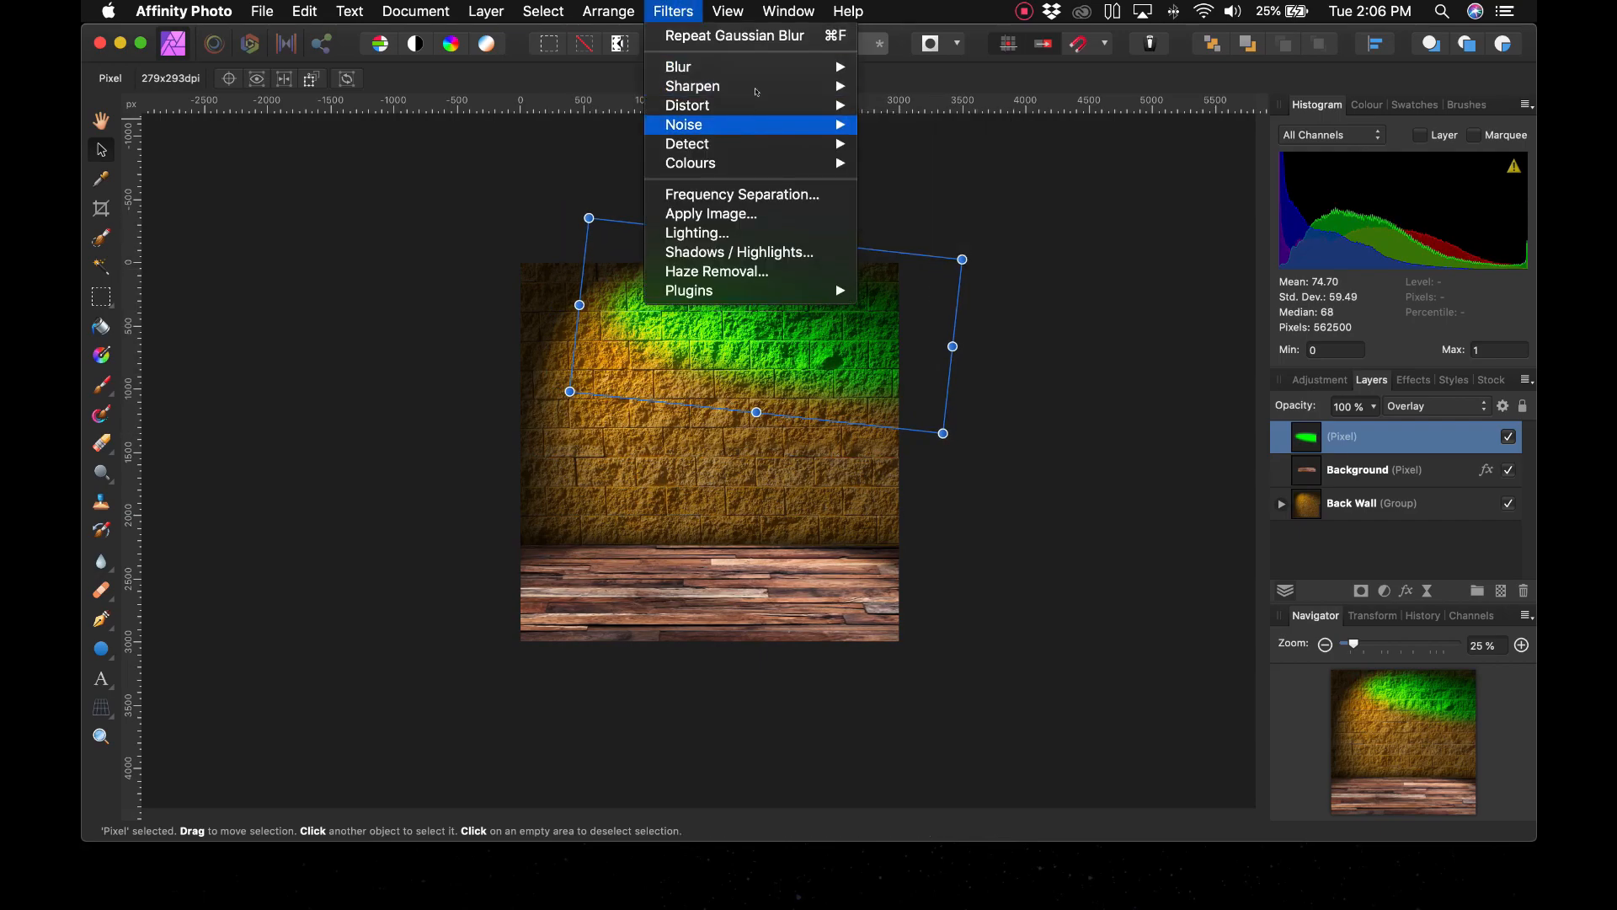
{"action": "mouse_move", "coordinate": [758, 66]}
{"action": "left_click", "coordinate": [927, 86]}
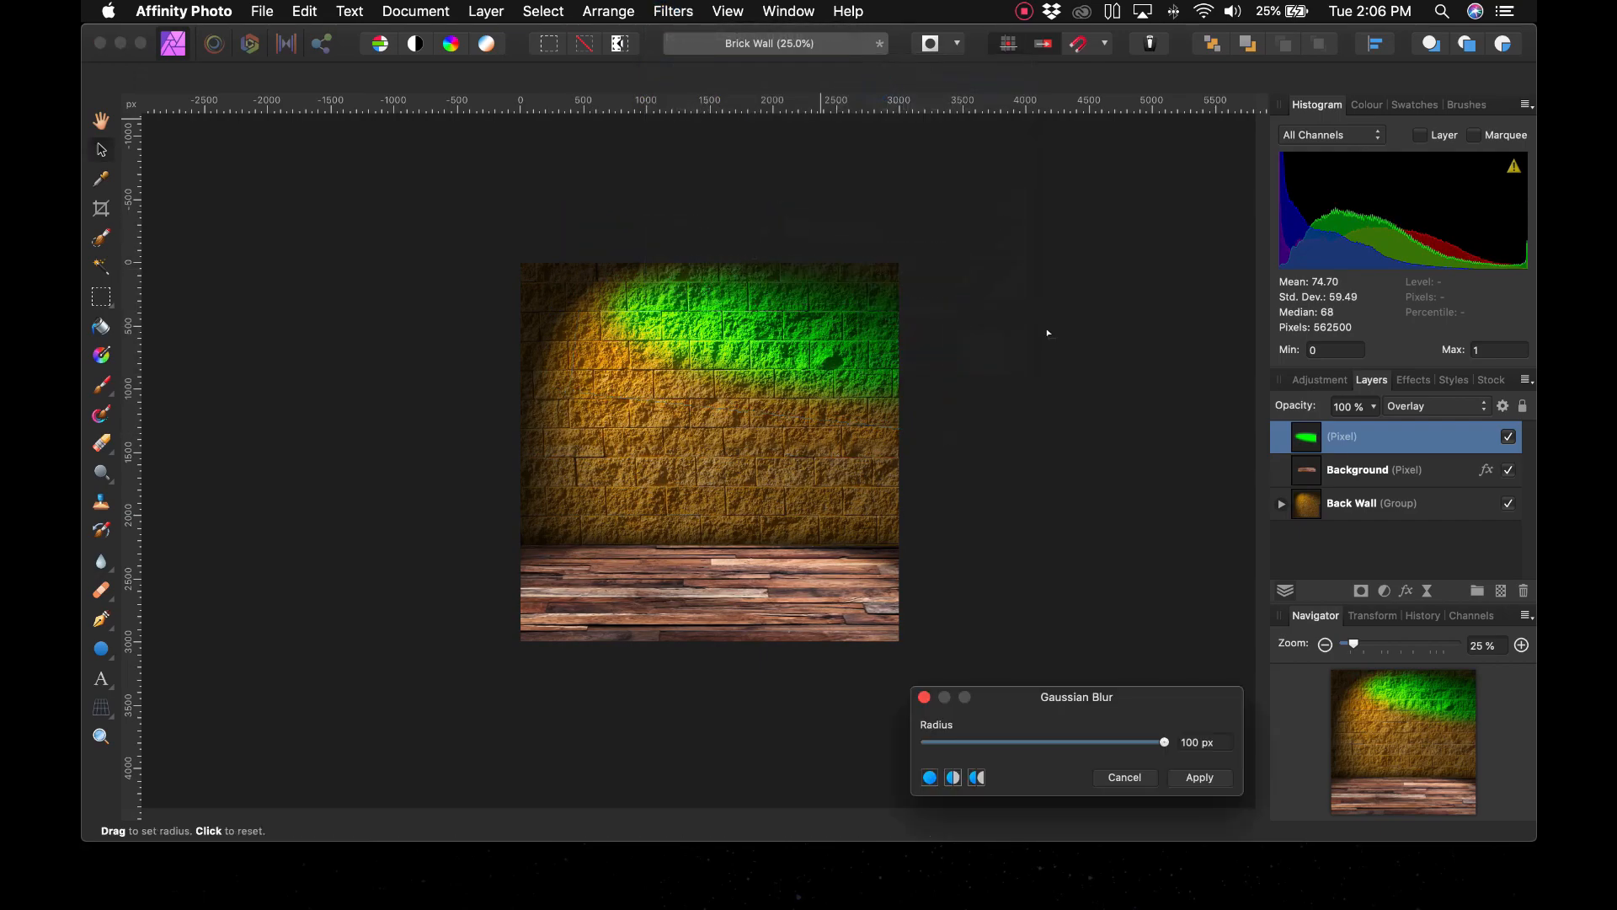
{"action": "left_click", "coordinate": [1179, 742]}
{"action": "type", "text": "2"}
{"action": "left_click", "coordinate": [1210, 776]}
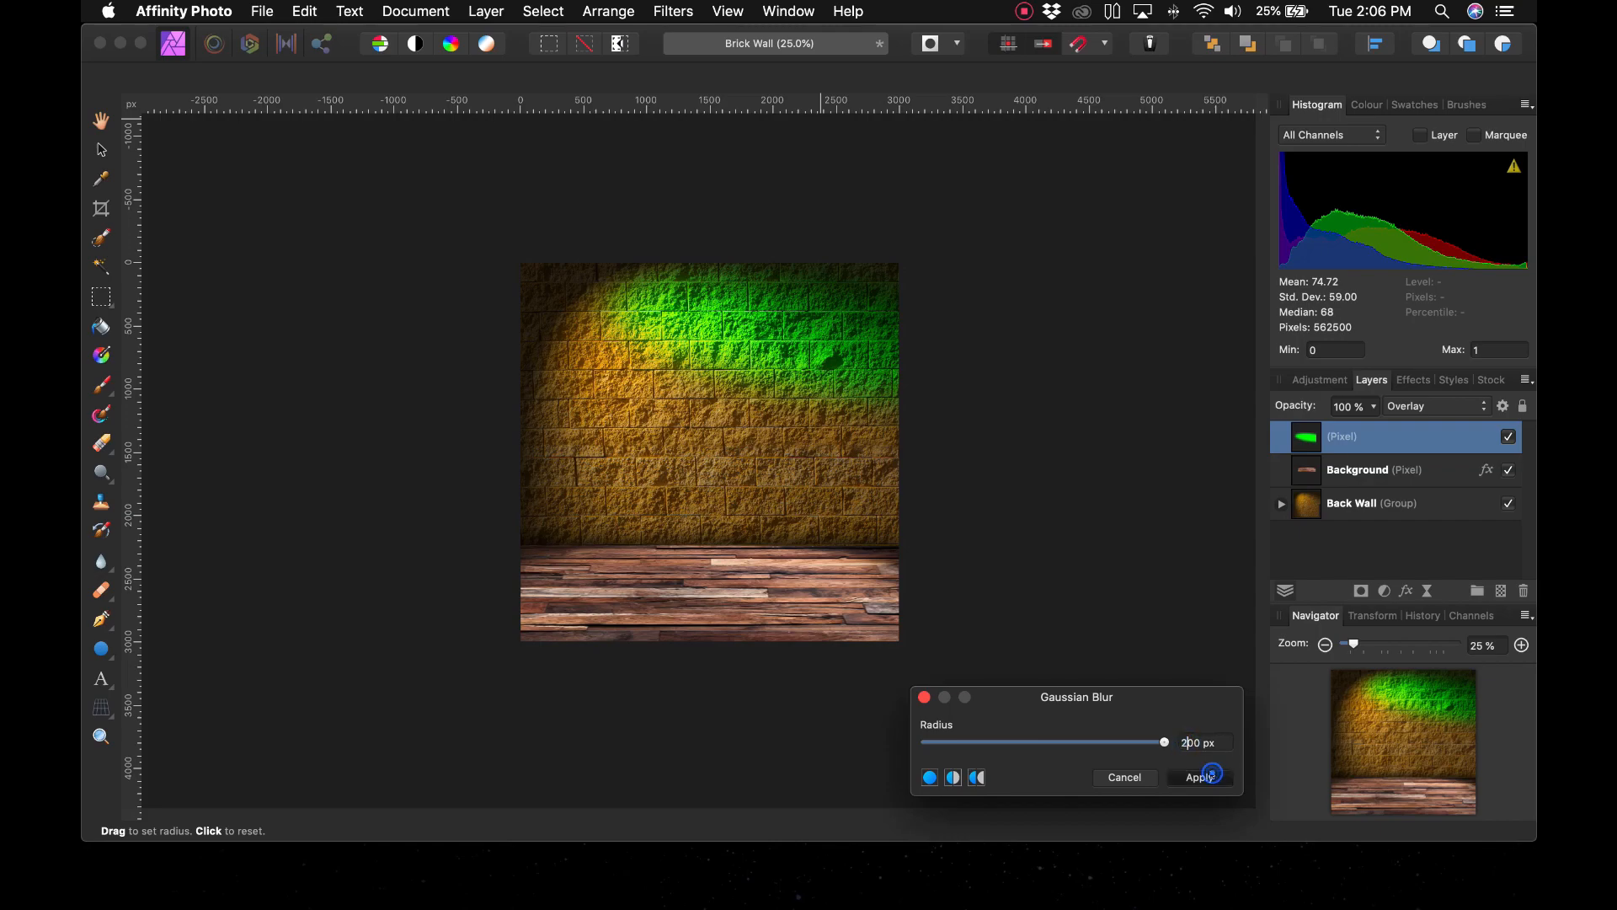
Duplicate the green light layer and move the copy down over the wood floor
{"action": "left_click", "coordinate": [1102, 552]}
{"action": "left_click", "coordinate": [877, 388]}
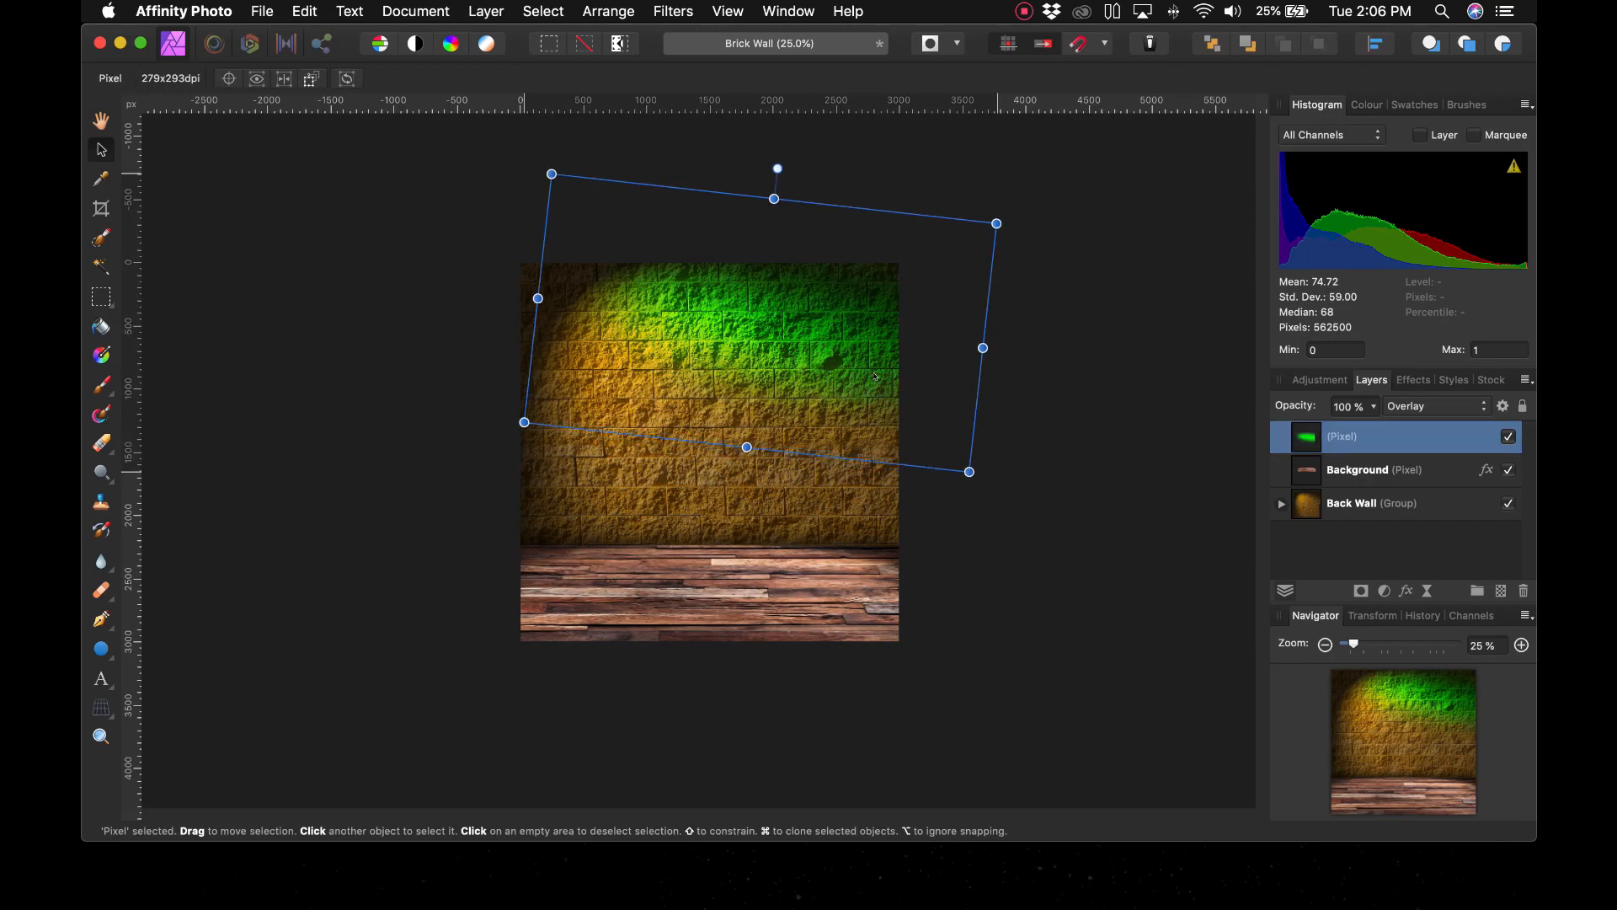
{"action": "left_click", "coordinate": [1066, 497]}
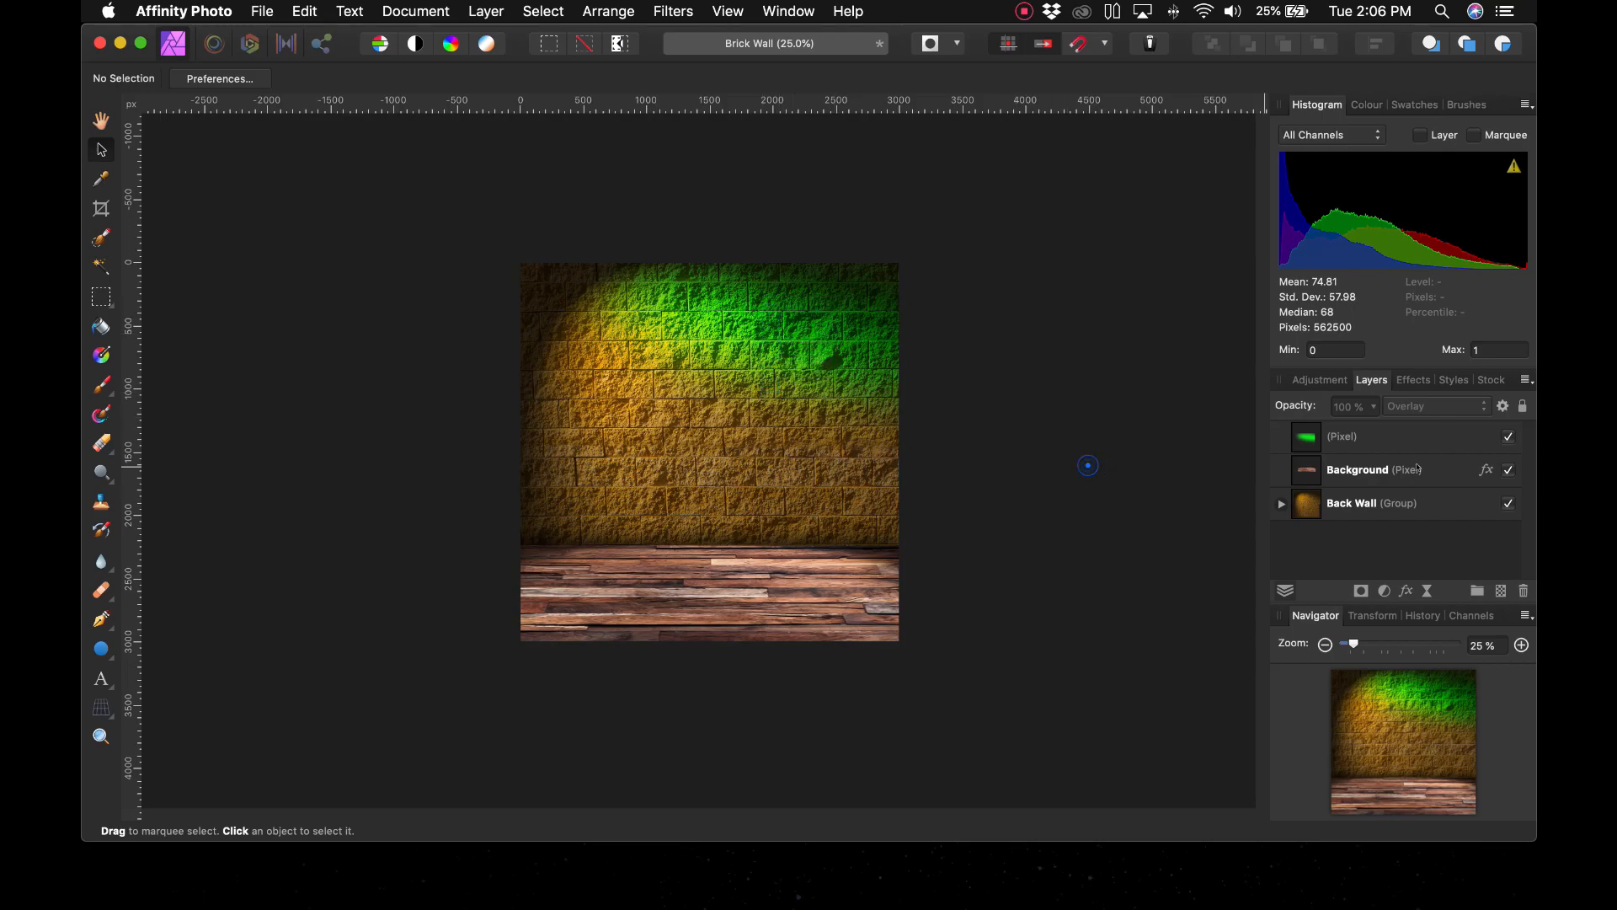
{"action": "left_click", "coordinate": [1369, 438]}
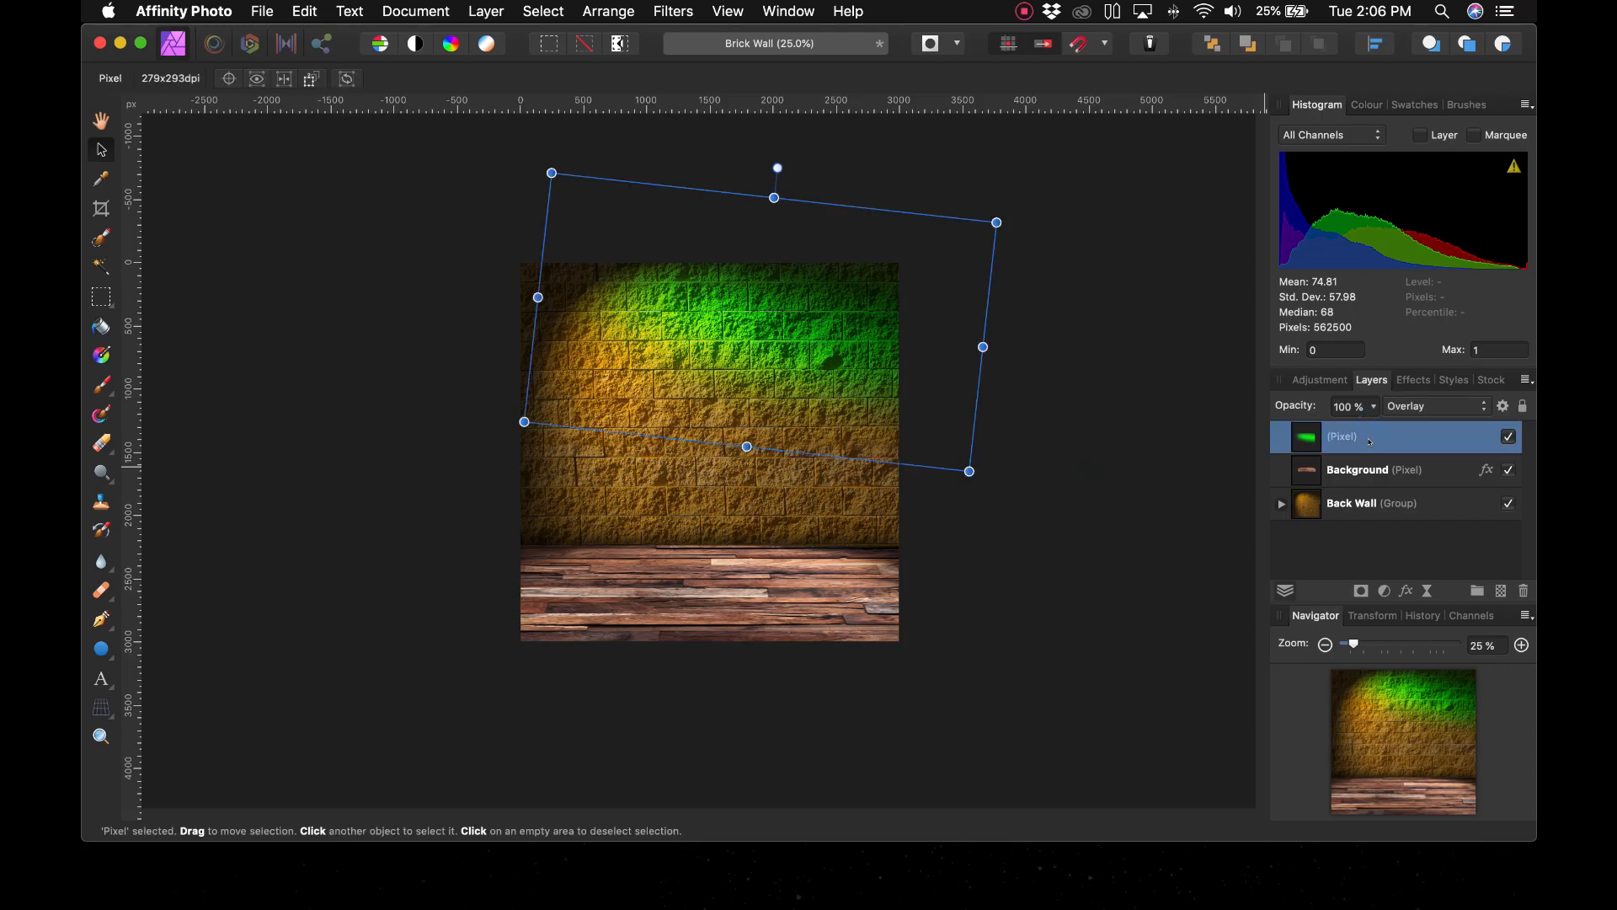
{"action": "right_click", "coordinate": [1369, 440]}
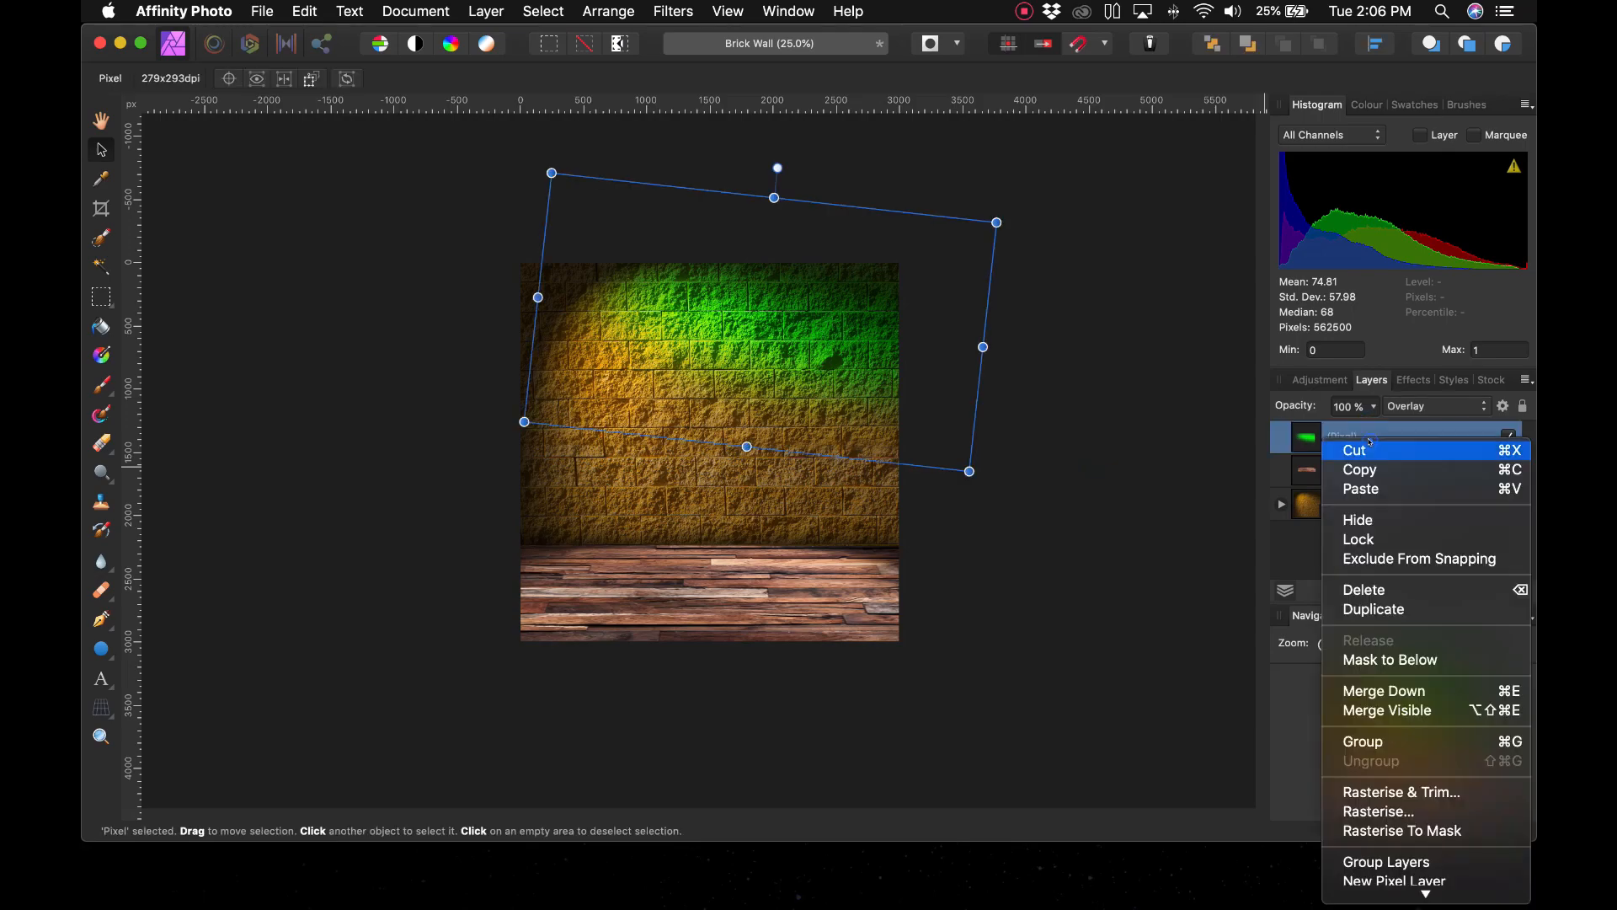
{"action": "left_click", "coordinate": [1384, 609]}
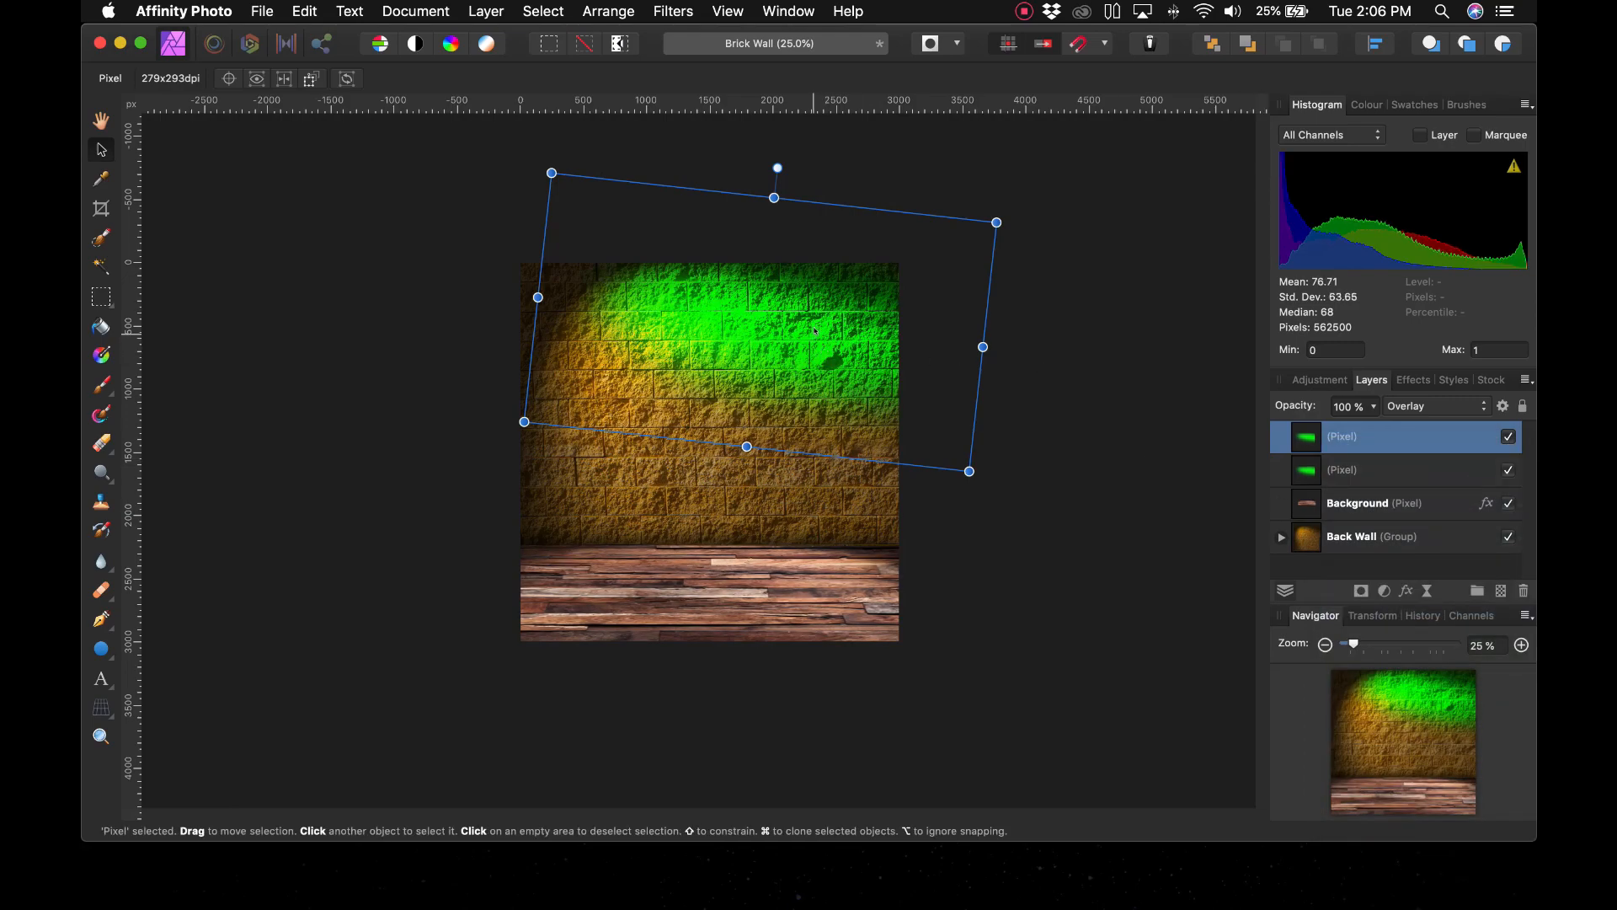
{"action": "left_click_drag", "start_coordinate": [814, 330], "coordinate": [763, 554]}
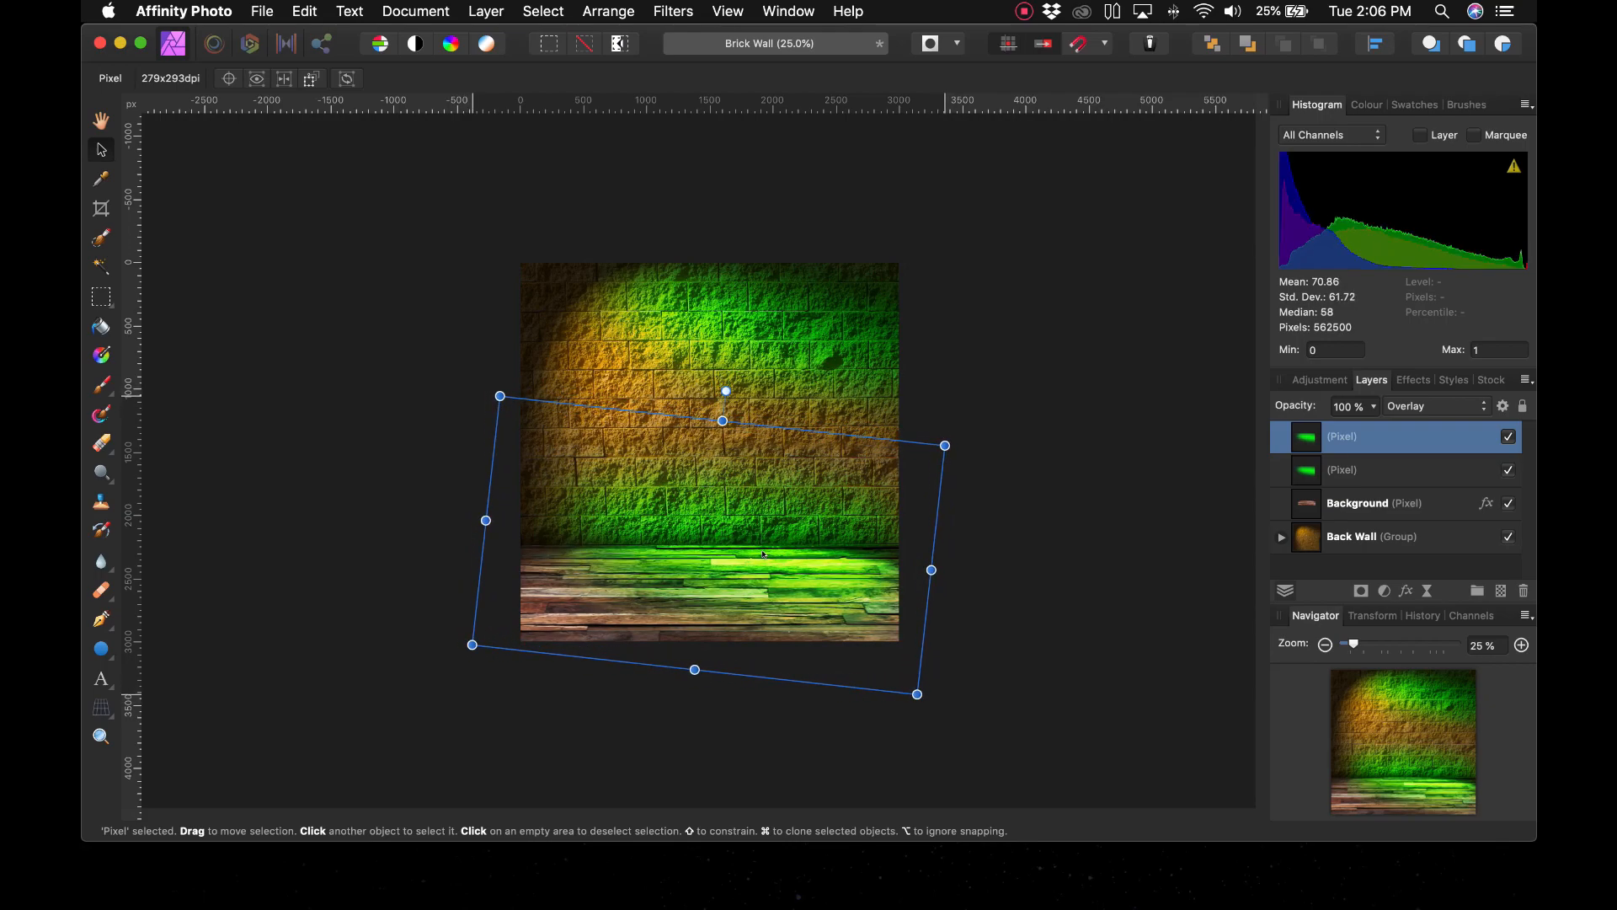
Set the duplicated light's blend mode to Subtract and shift it slightly to the right over the floor
{"action": "left_click", "coordinate": [1419, 406]}
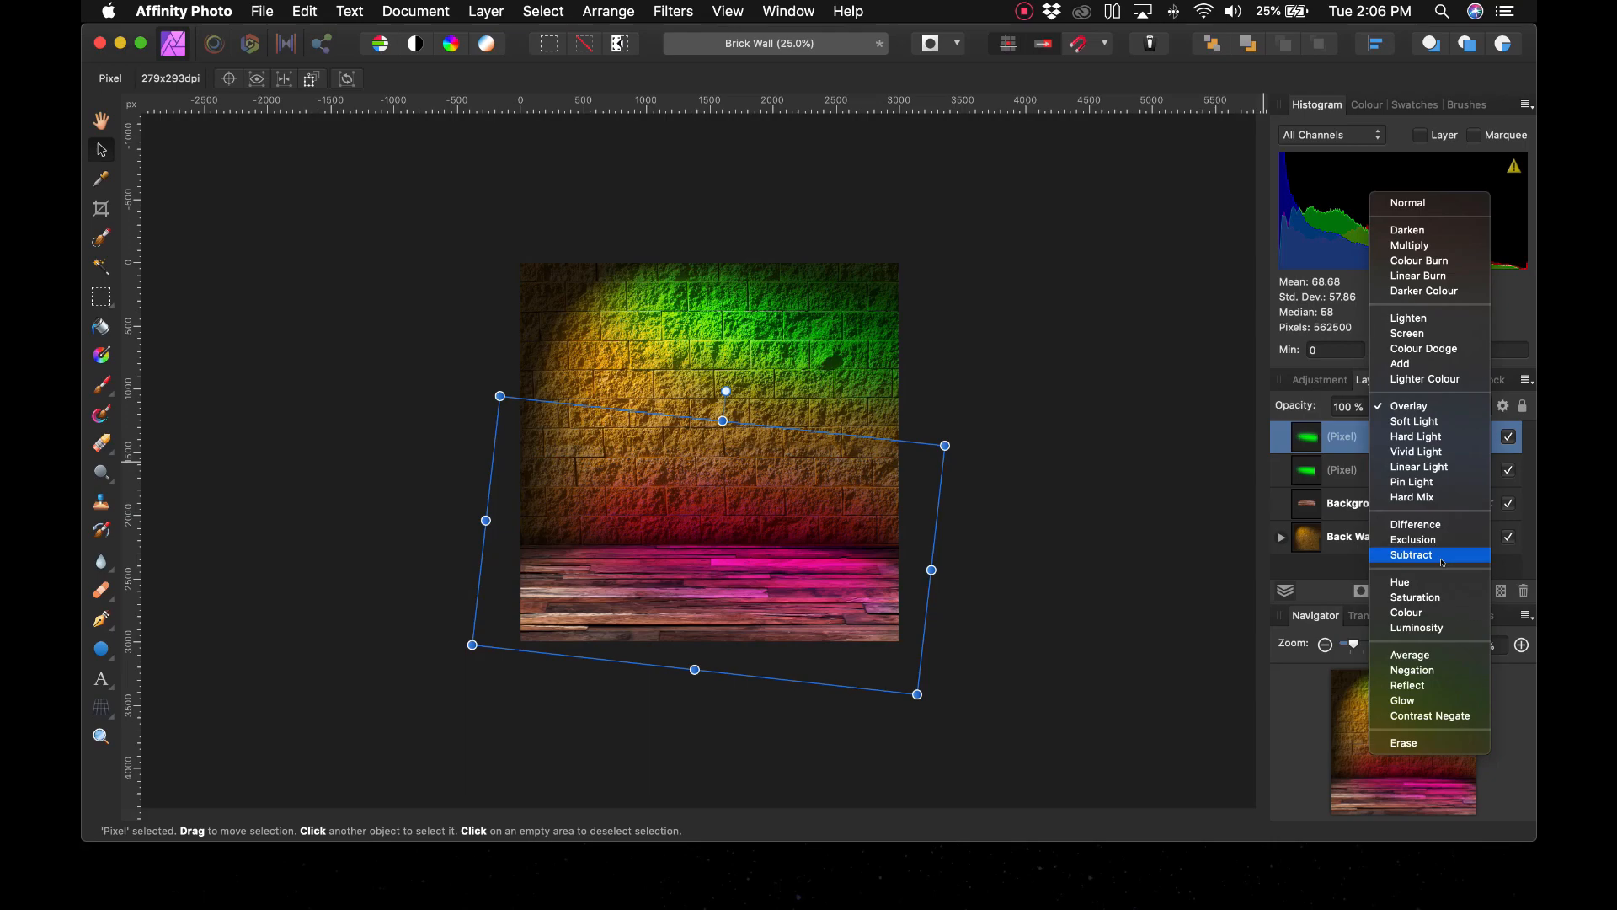
{"action": "left_click", "coordinate": [1441, 561]}
{"action": "left_click", "coordinate": [1136, 655]}
{"action": "left_click_drag", "start_coordinate": [753, 520], "coordinate": [802, 530]}
{"action": "left_click", "coordinate": [1047, 582]}
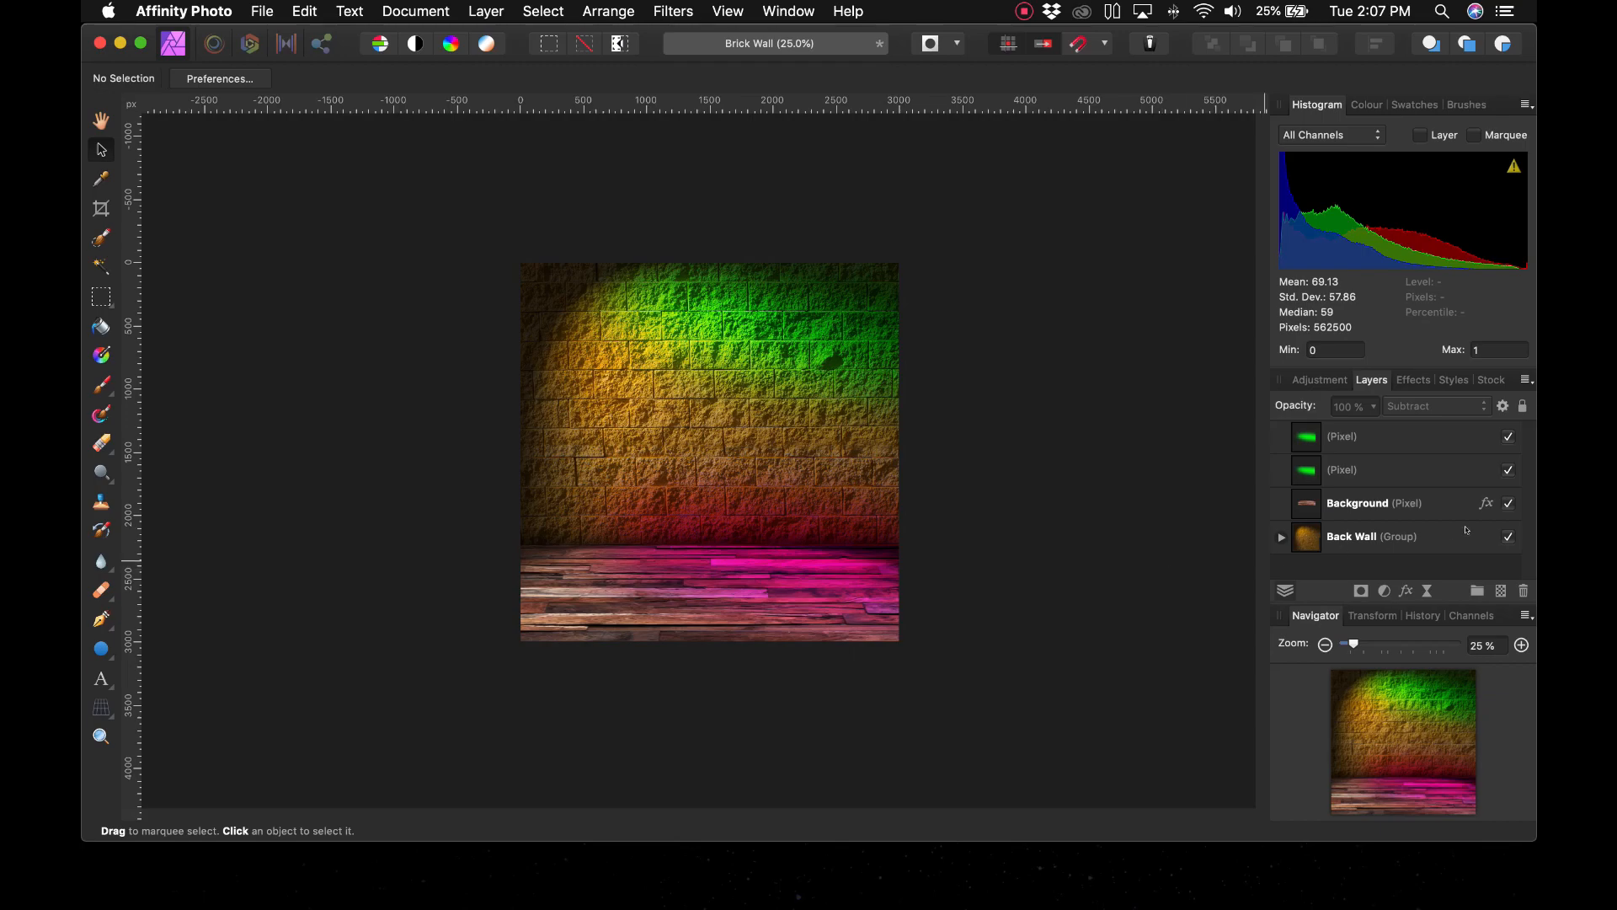
Rename the topmost pixel layer as Purple
{"action": "left_click", "coordinate": [1368, 506]}
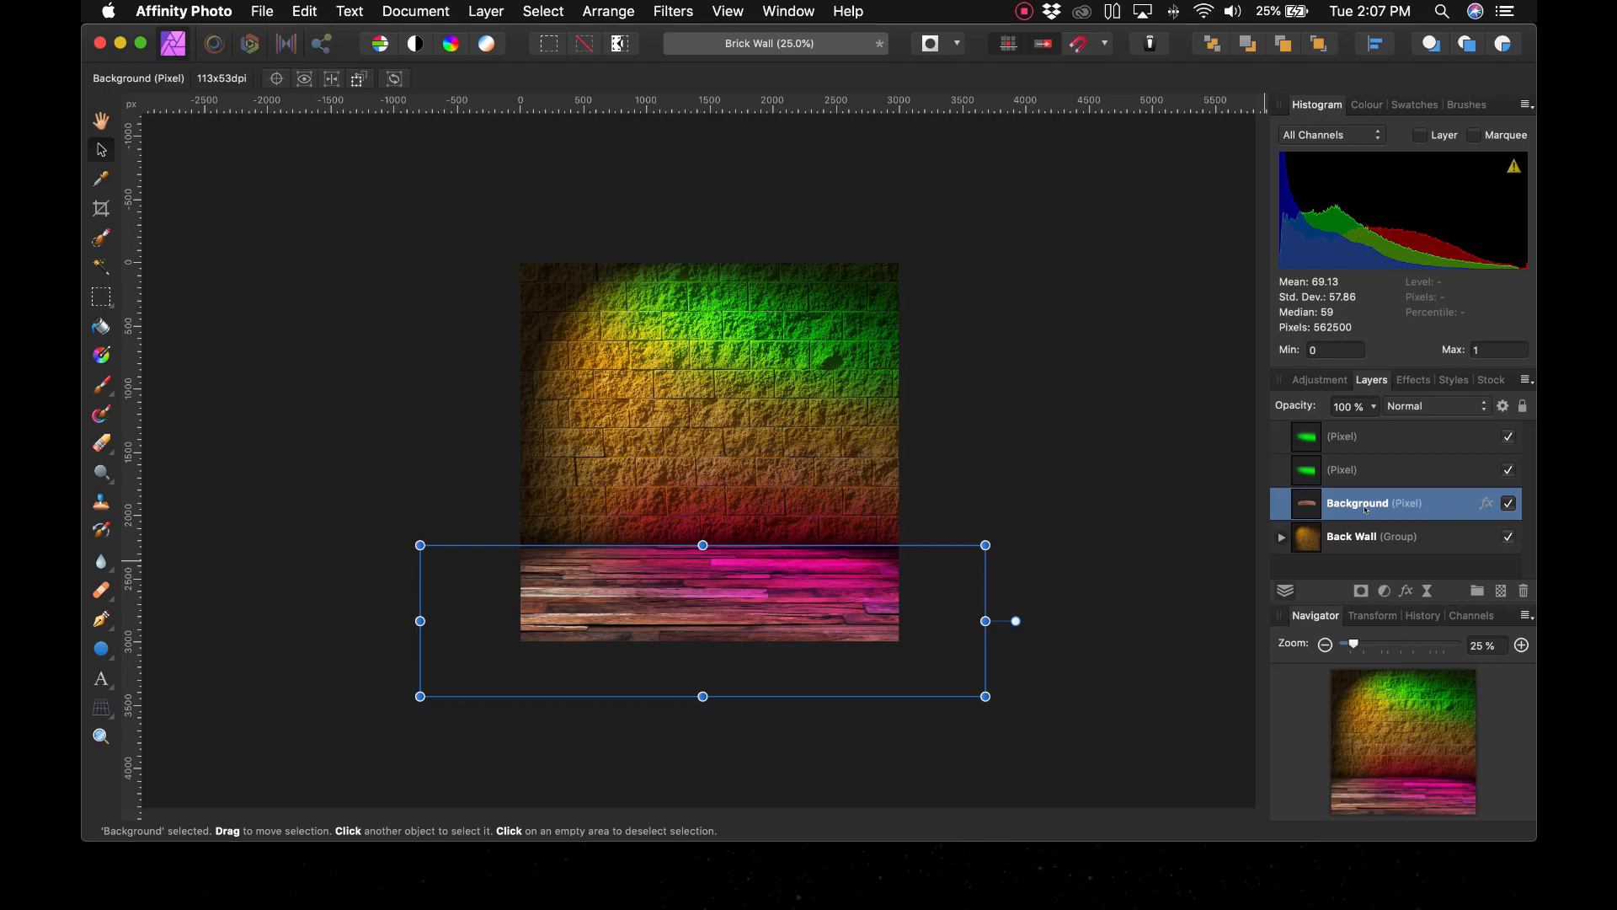
{"action": "left_click", "coordinate": [1346, 437]}
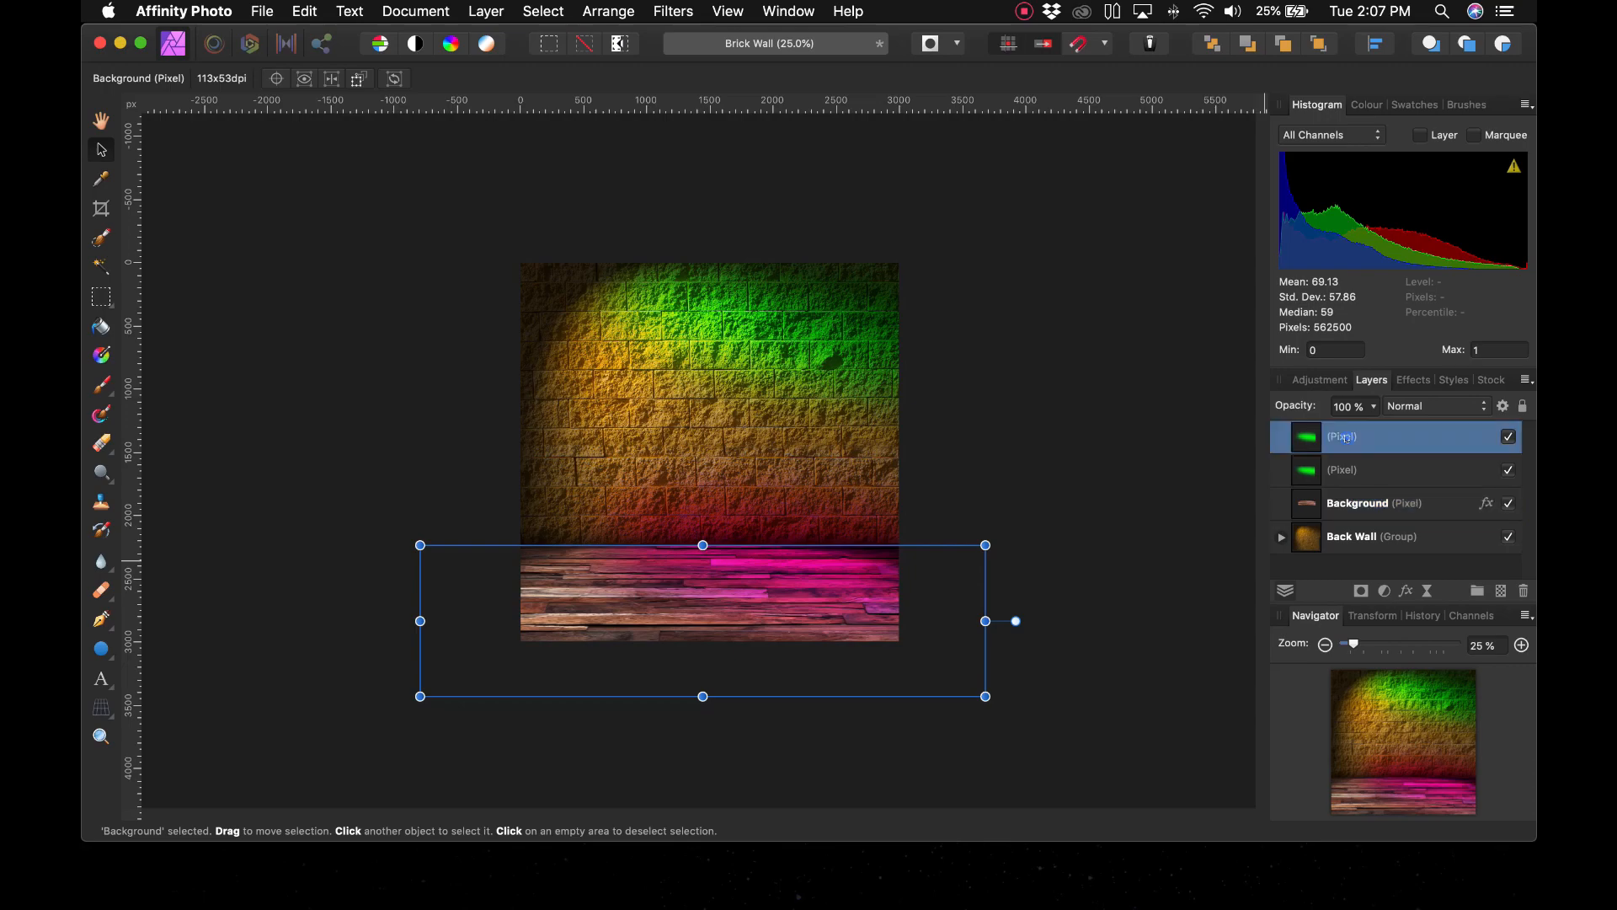
{"action": "double_click", "coordinate": [1345, 436]}
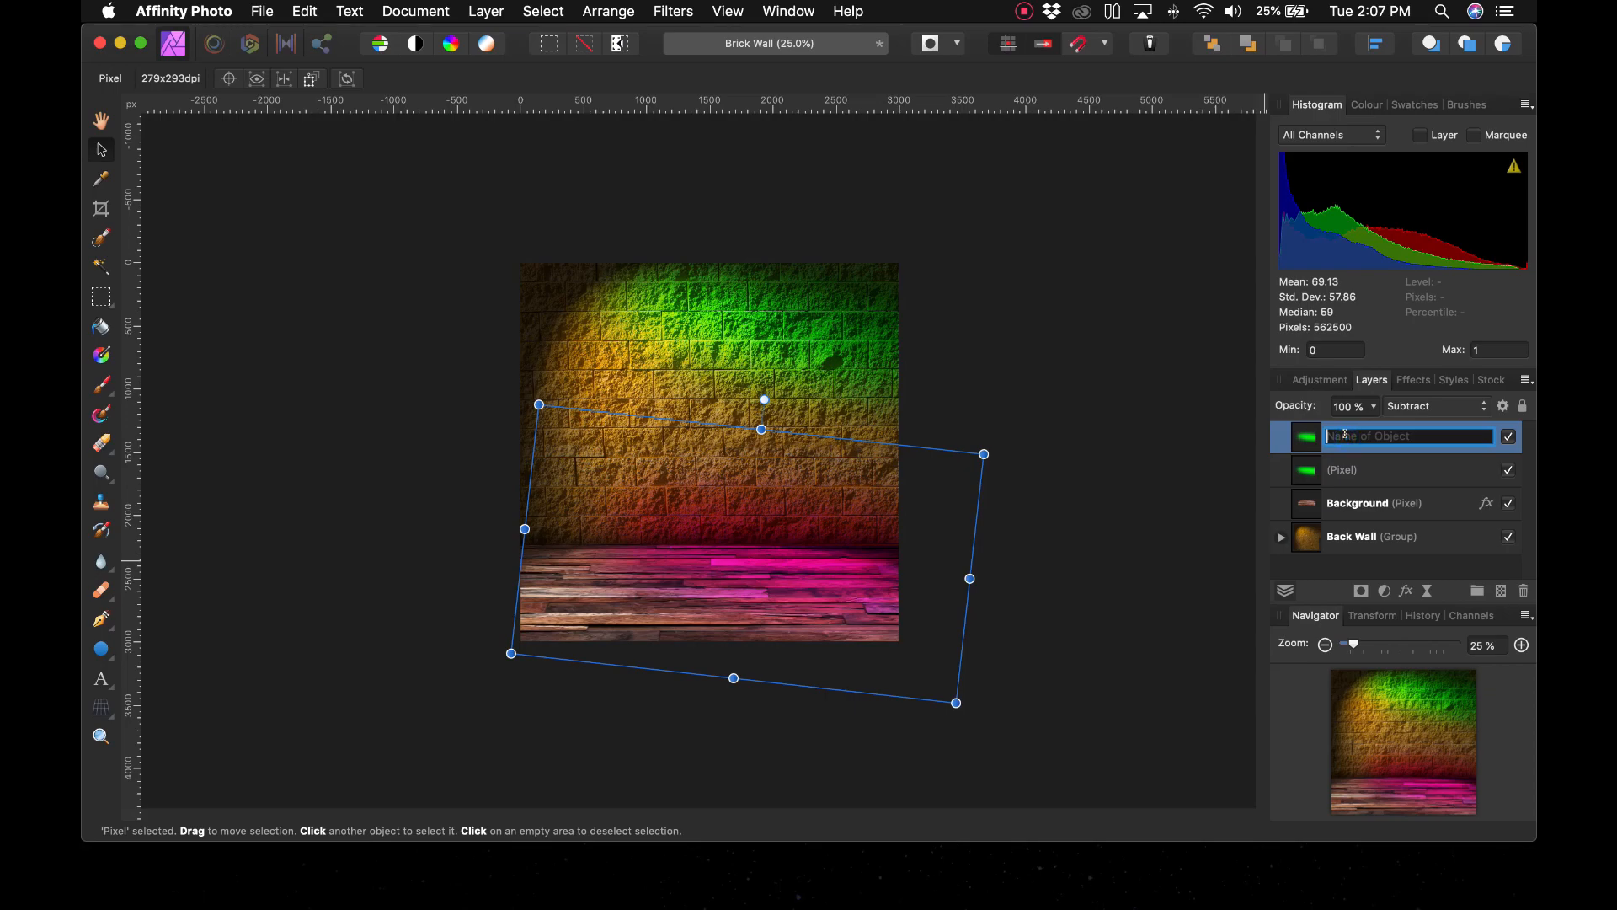
{"action": "type", "text": "Purple"}
{"action": "key", "text": "Return"}
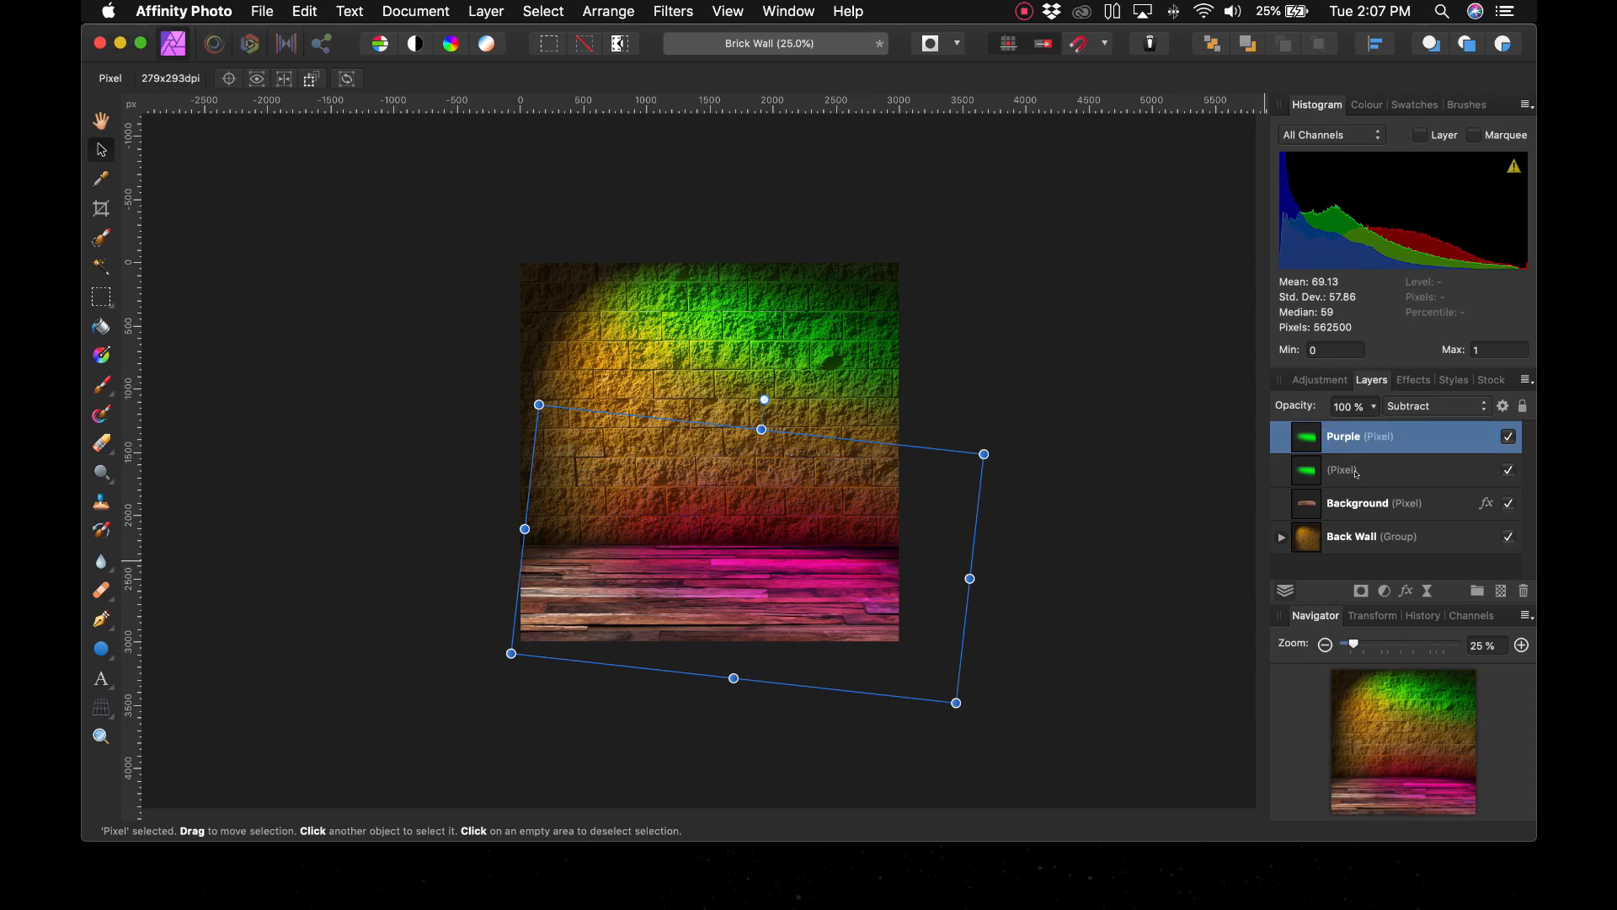
Load the floor layer's outline as a selection, group the Purple layer and mask the group with that selection
{"action": "left_click", "coordinate": [1368, 484]}
{"action": "left_click", "coordinate": [1369, 509]}
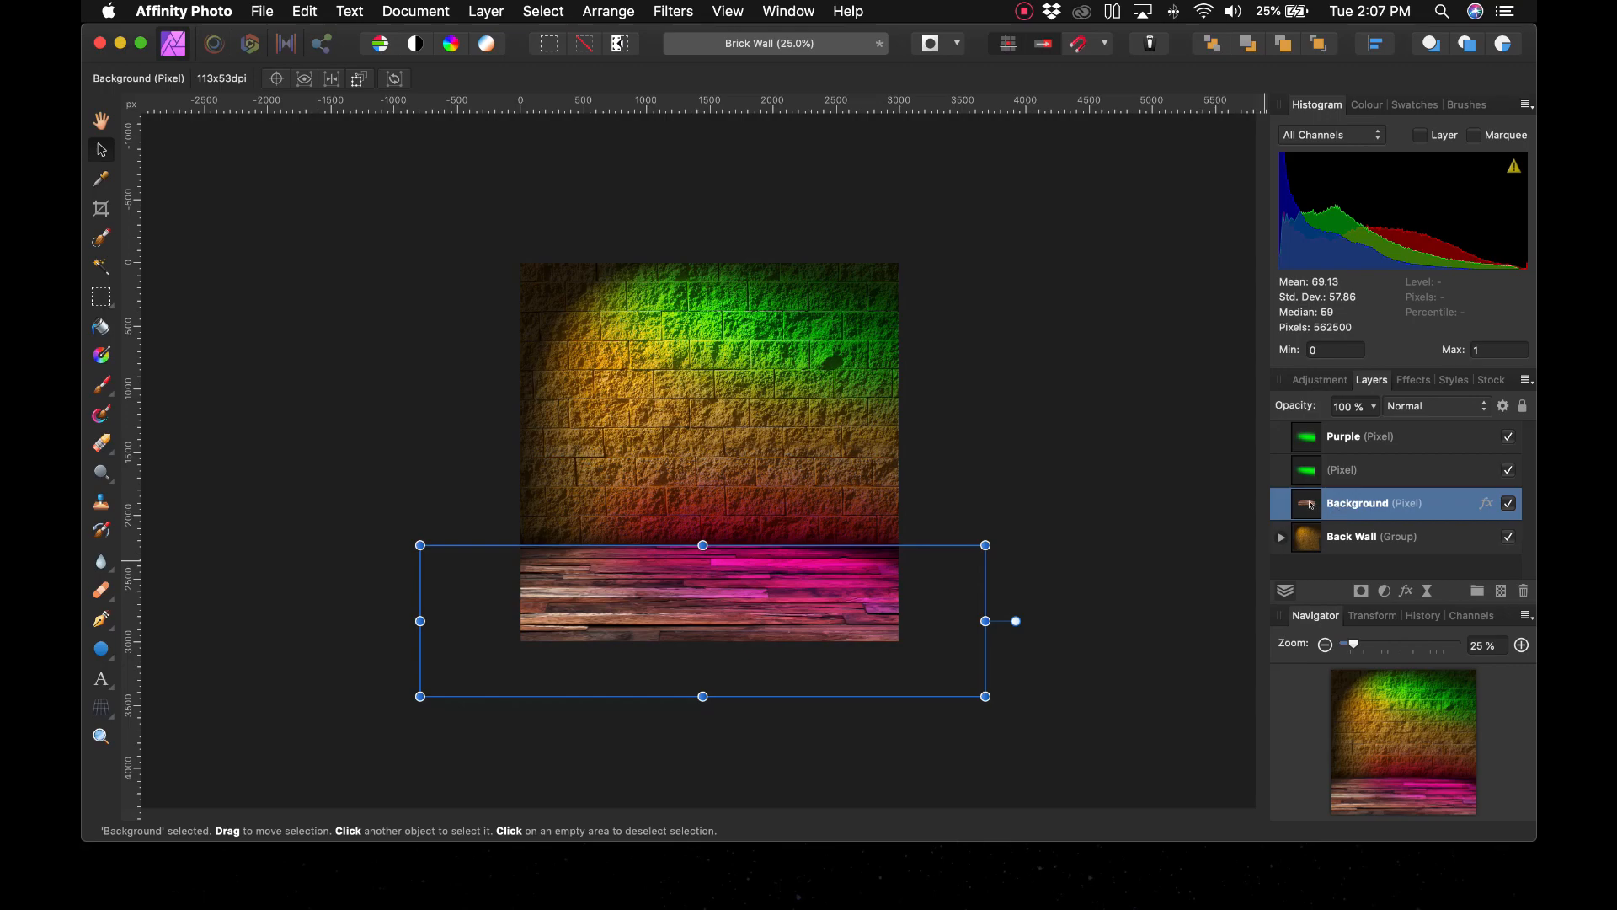
{"action": "left_click", "coordinate": [1308, 505], "text": "super"}
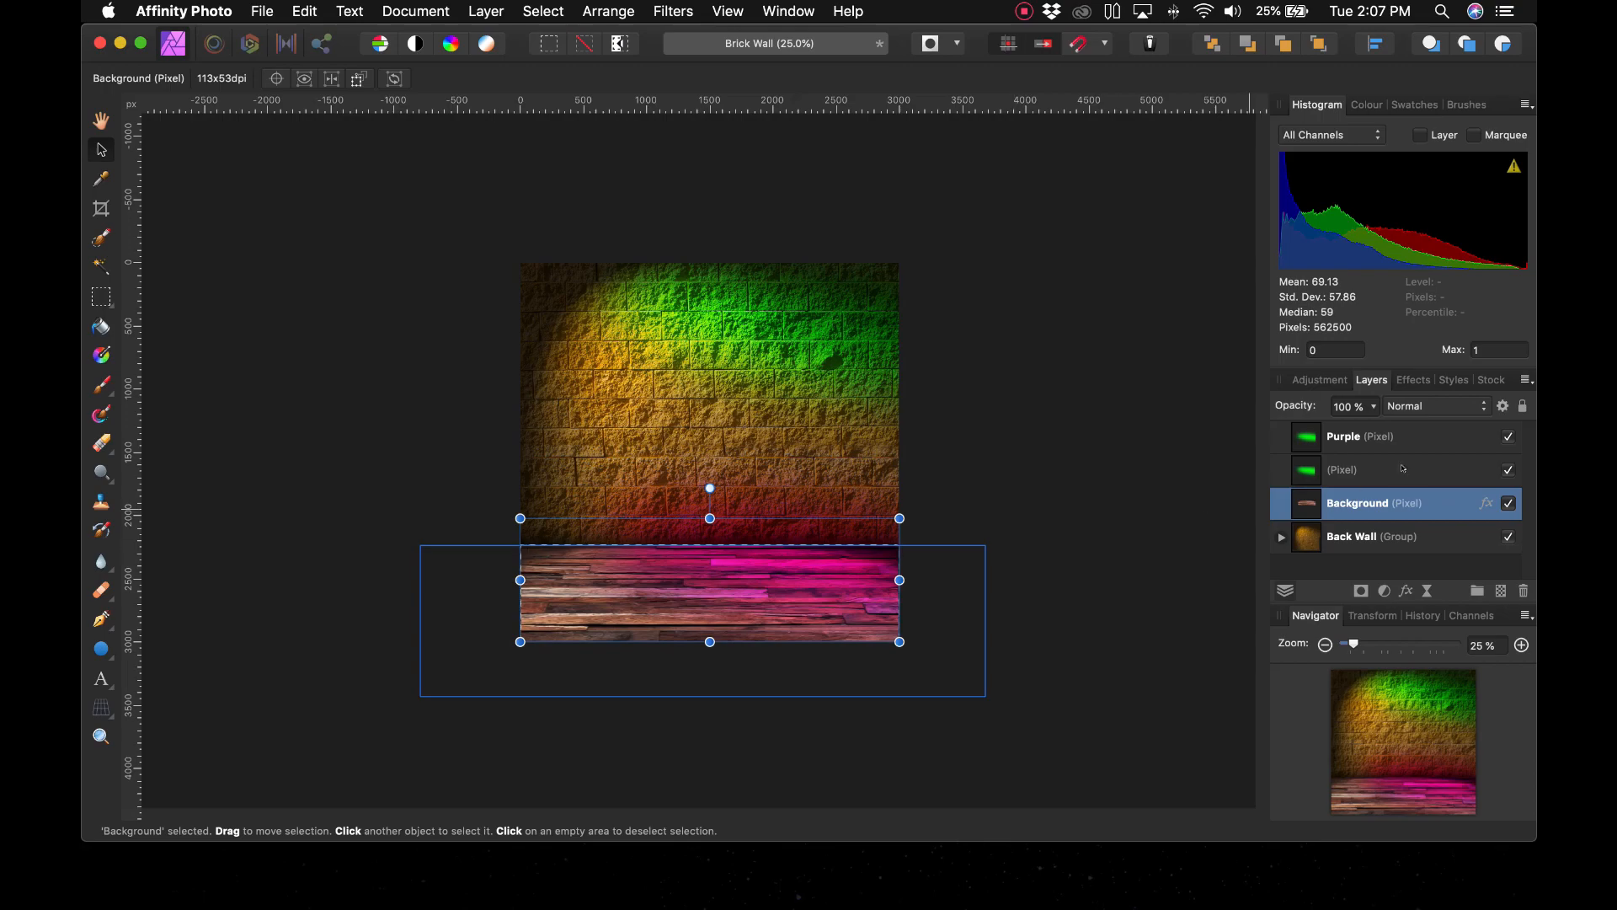
{"action": "left_click", "coordinate": [1386, 436]}
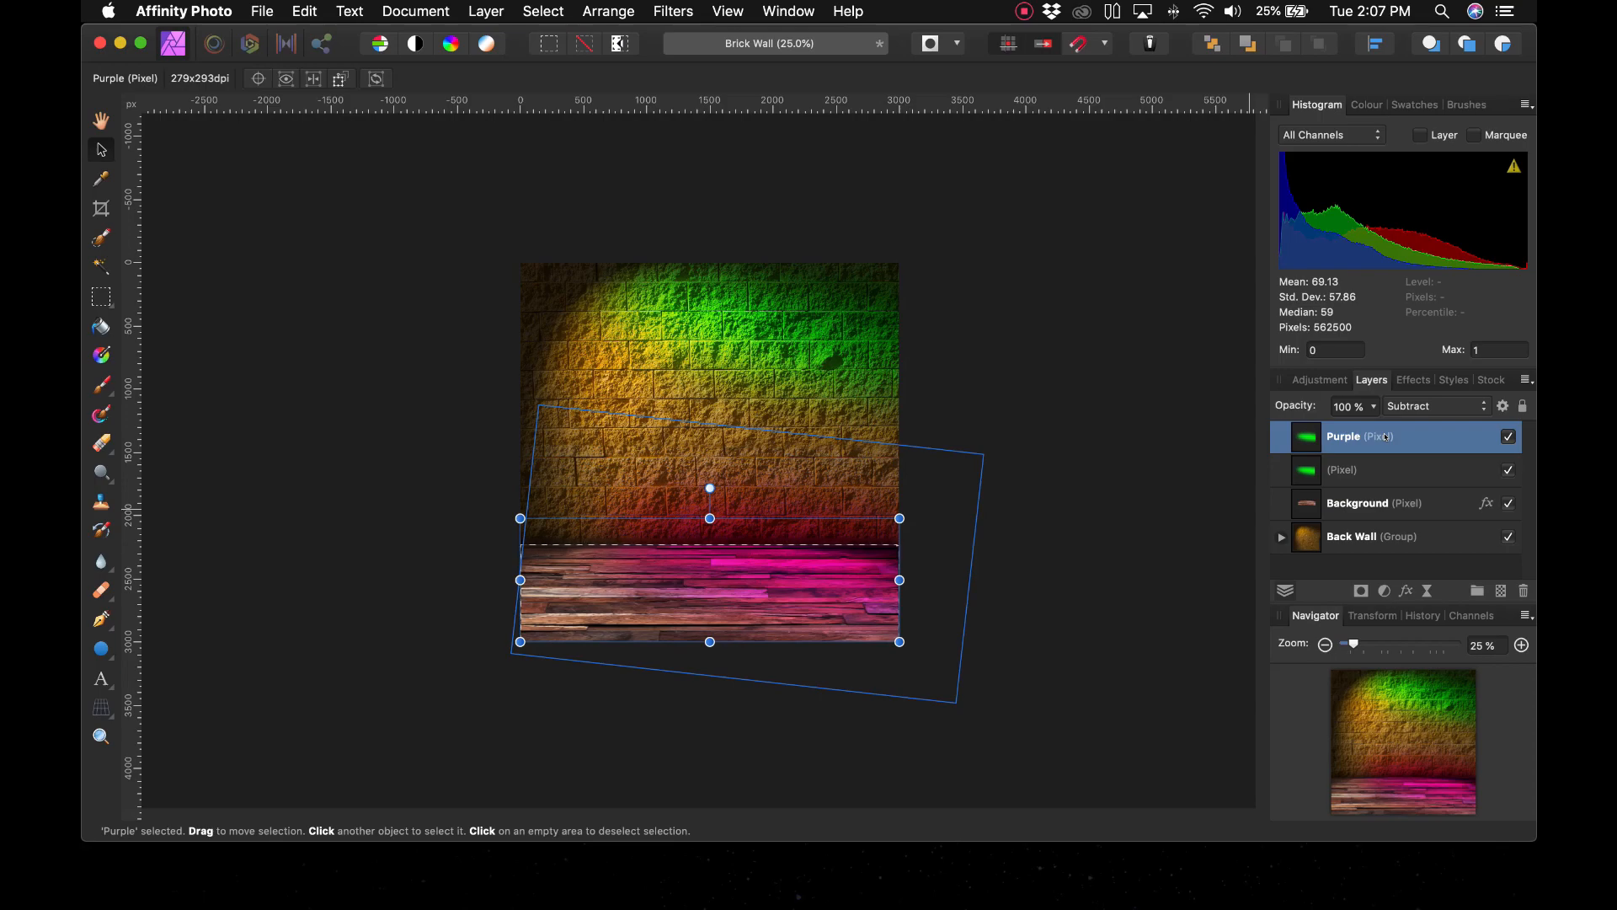
{"action": "key", "text": "super+g"}
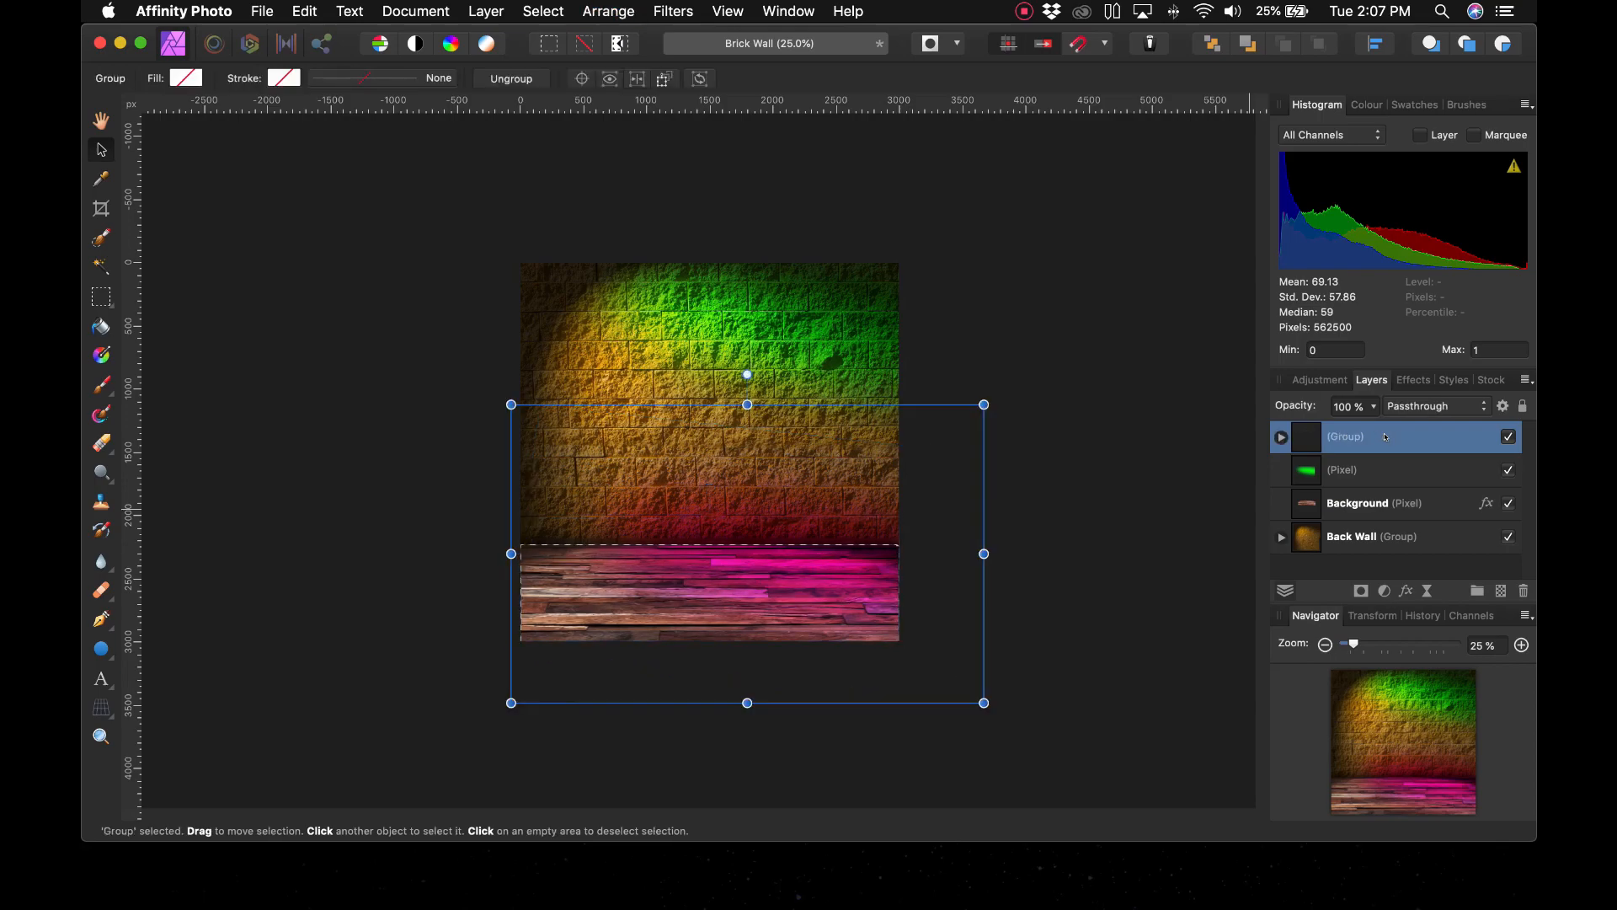
{"action": "left_click", "coordinate": [1361, 590]}
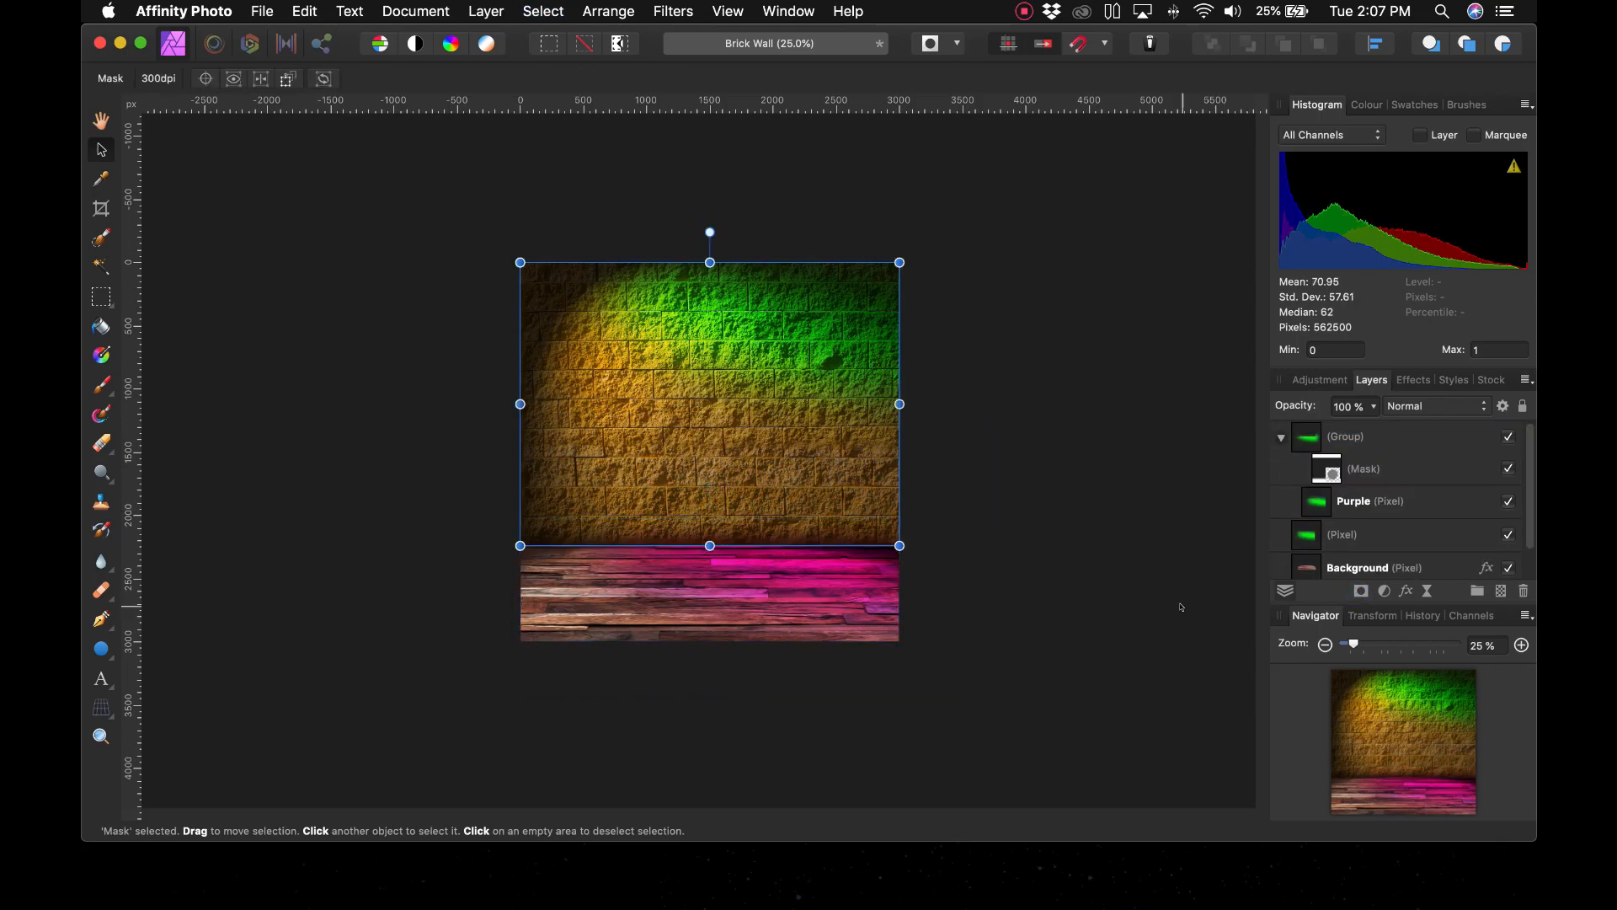
{"action": "left_click", "coordinate": [1138, 629]}
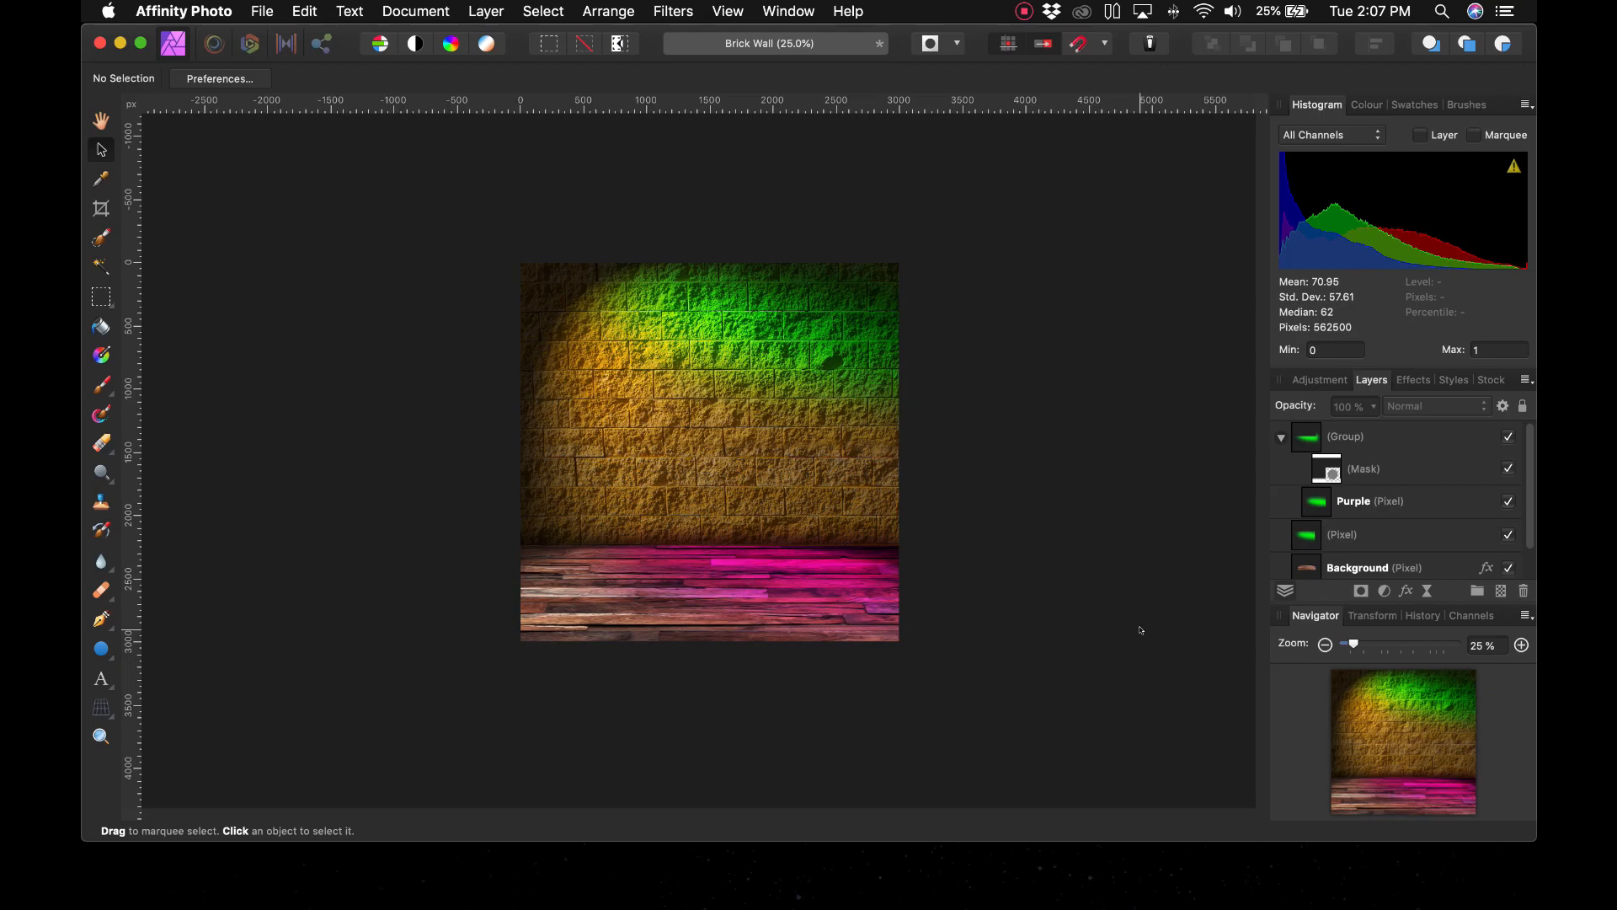
Collapse the masked group and toggle its visibility to compare the floor with and without the purple light
{"action": "left_click", "coordinate": [1280, 438]}
{"action": "left_click", "coordinate": [1382, 440]}
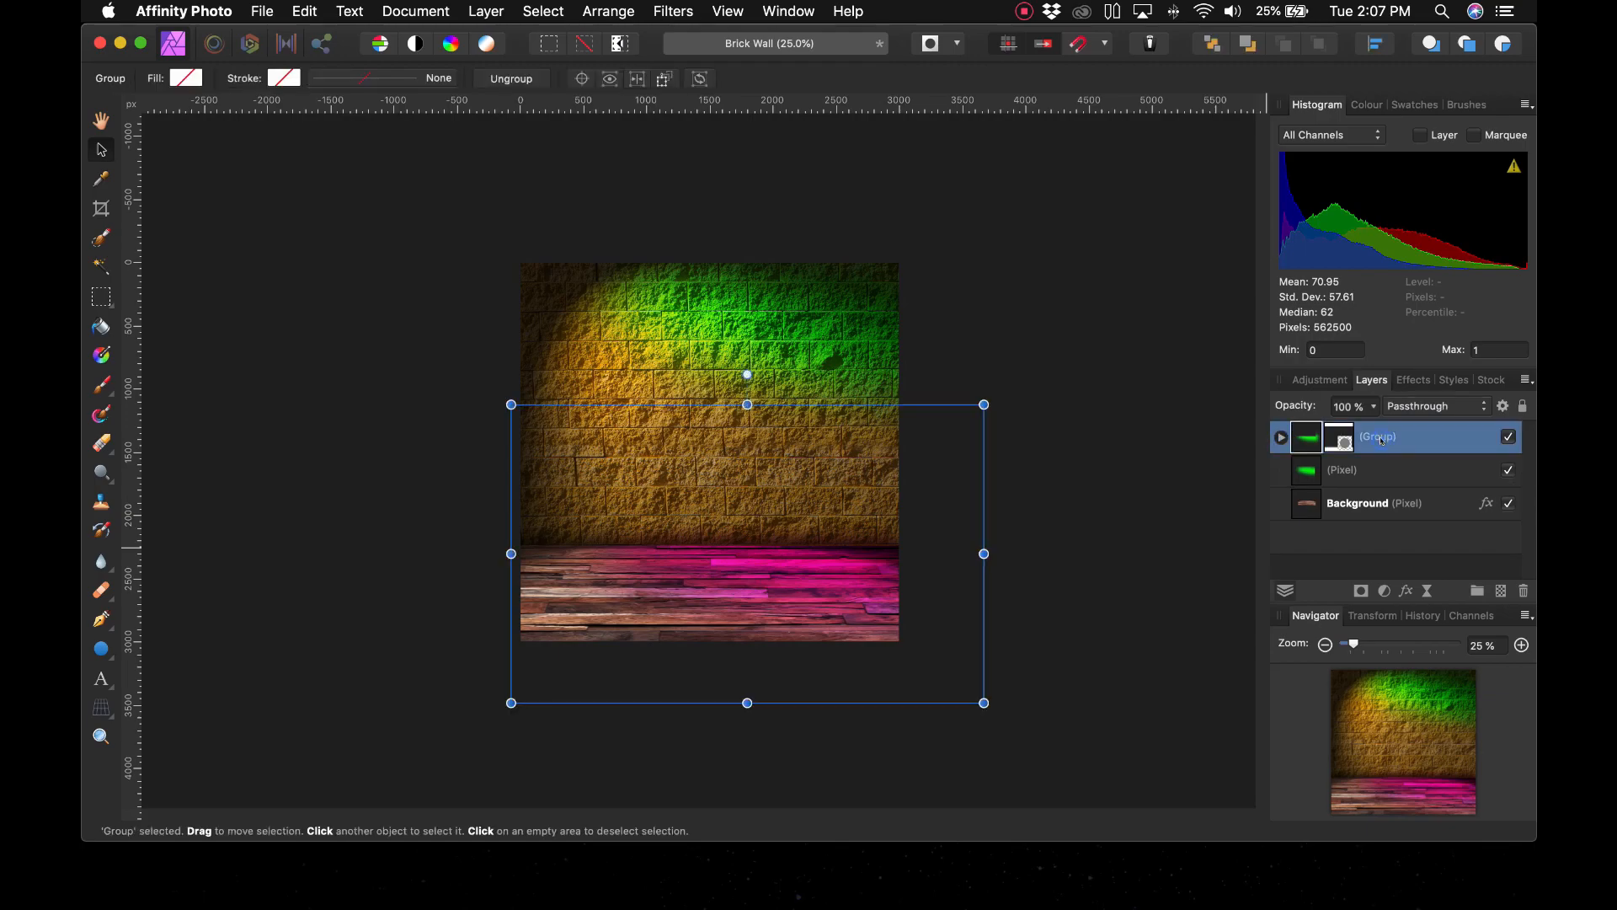
{"action": "left_click", "coordinate": [1507, 436]}
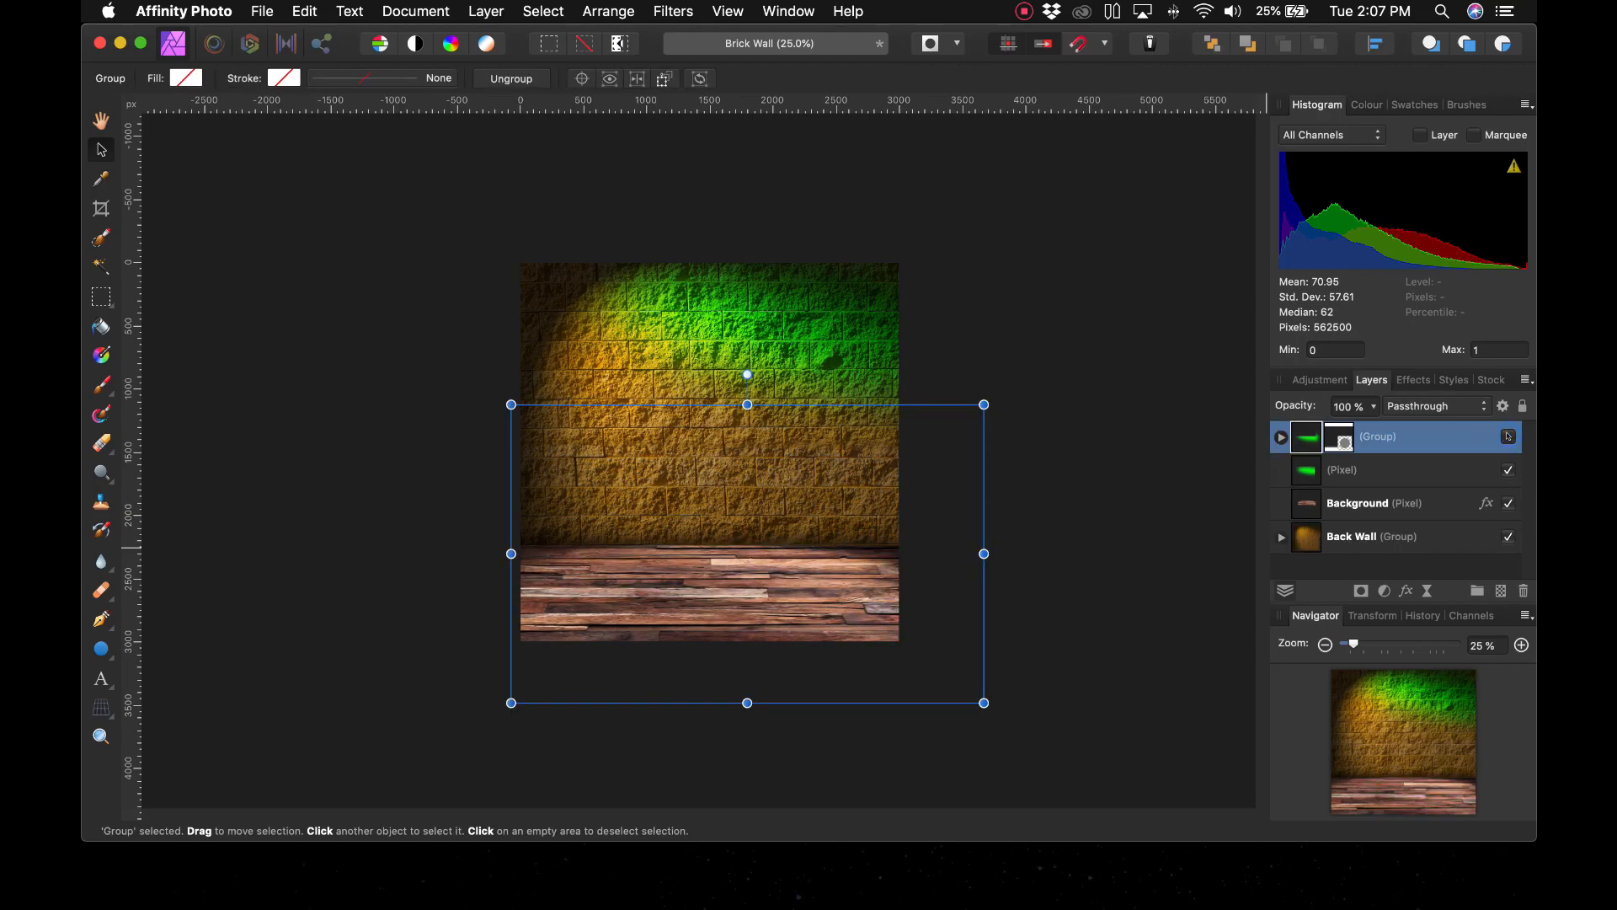
{"action": "left_click", "coordinate": [1508, 436]}
{"action": "left_click", "coordinate": [1508, 436]}
{"action": "left_click", "coordinate": [1508, 436]}
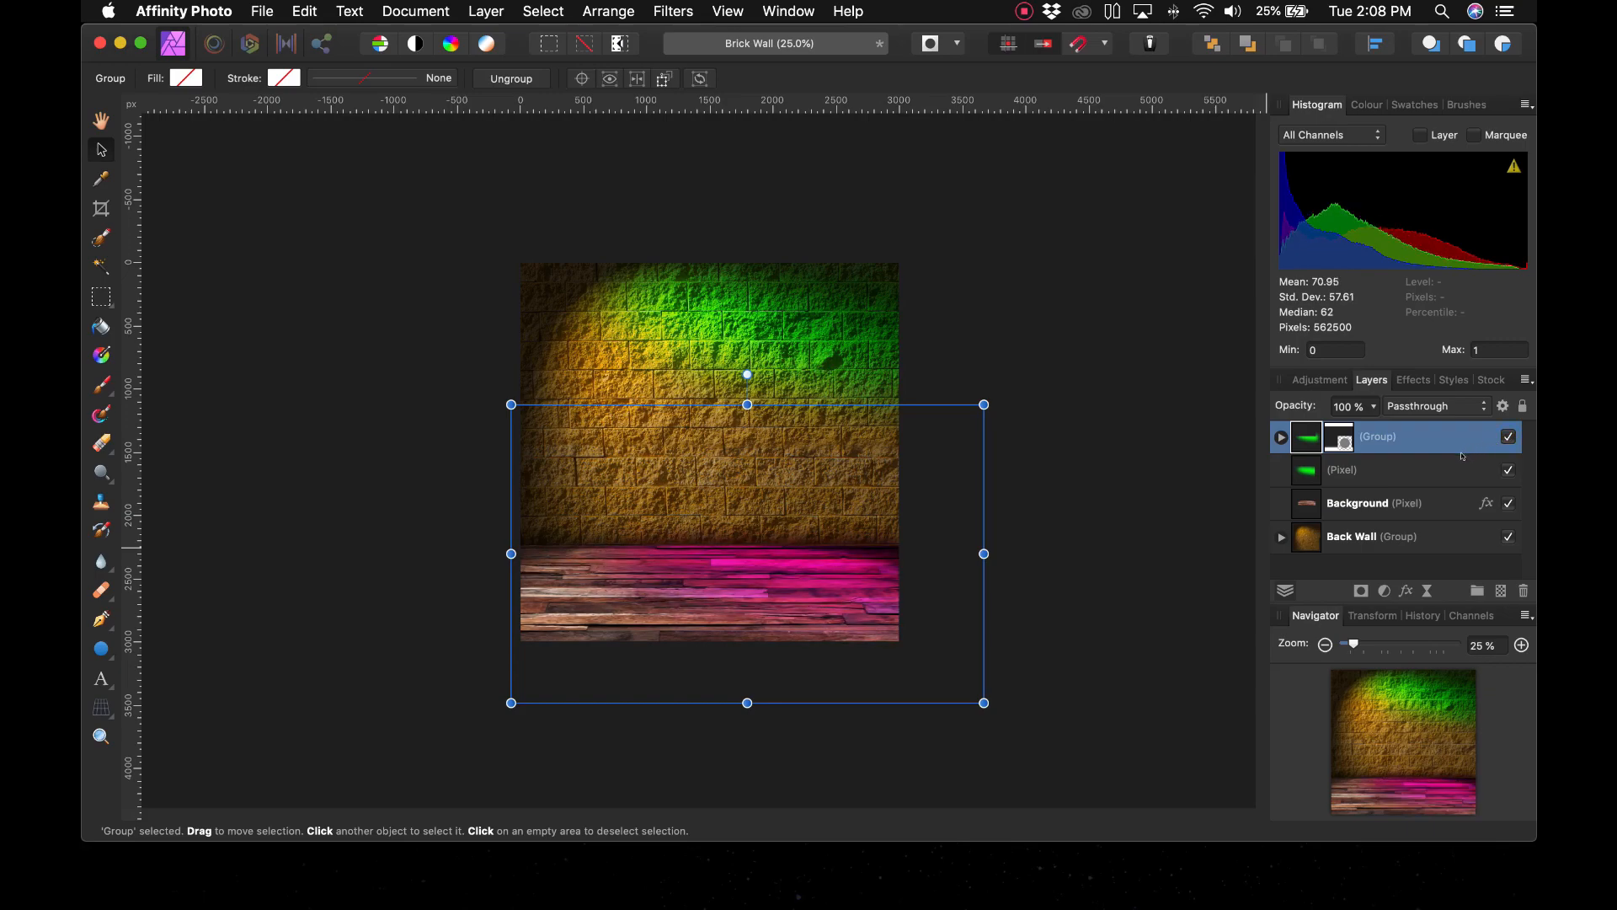
Move the Background floor layer above the green light pixel layer in the layer stack
{"action": "left_click", "coordinate": [1360, 476]}
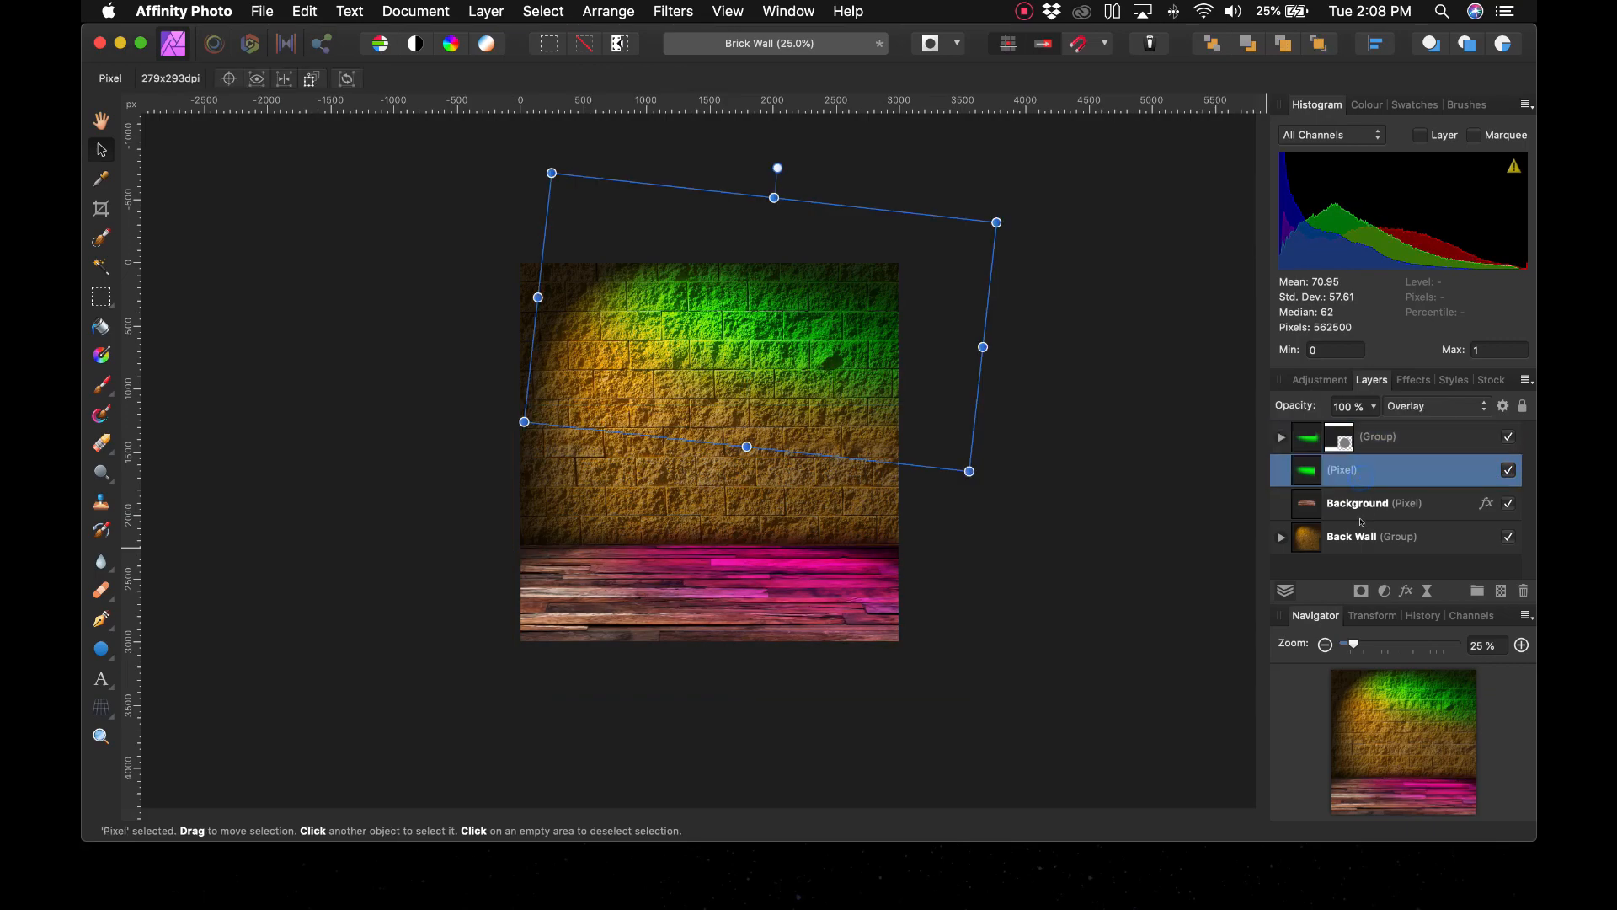
{"action": "left_click", "coordinate": [1345, 503]}
{"action": "left_click_drag", "start_coordinate": [1345, 447], "coordinate": [1349, 453]}
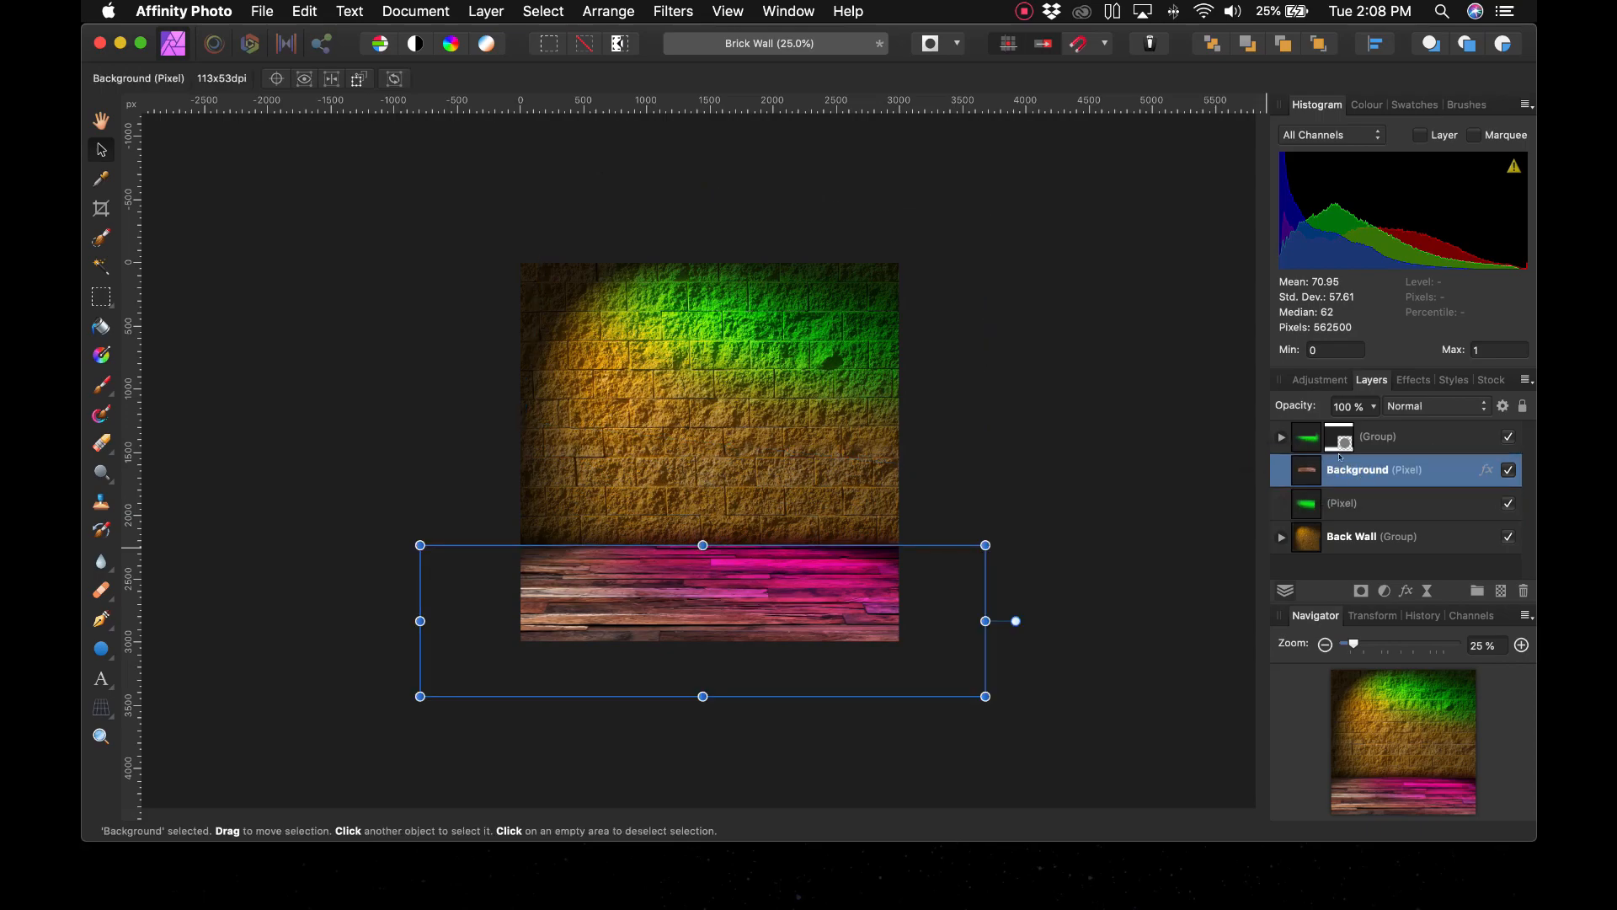
{"action": "left_click", "coordinate": [1385, 434]}
{"action": "left_click", "coordinate": [1386, 464]}
{"action": "left_click", "coordinate": [1391, 436]}
{"action": "left_click", "coordinate": [1388, 465]}
{"action": "left_click", "coordinate": [1394, 436]}
{"action": "left_click", "coordinate": [1387, 465]}
Rename the masked group as Purple Light
{"action": "left_click", "coordinate": [1387, 442]}
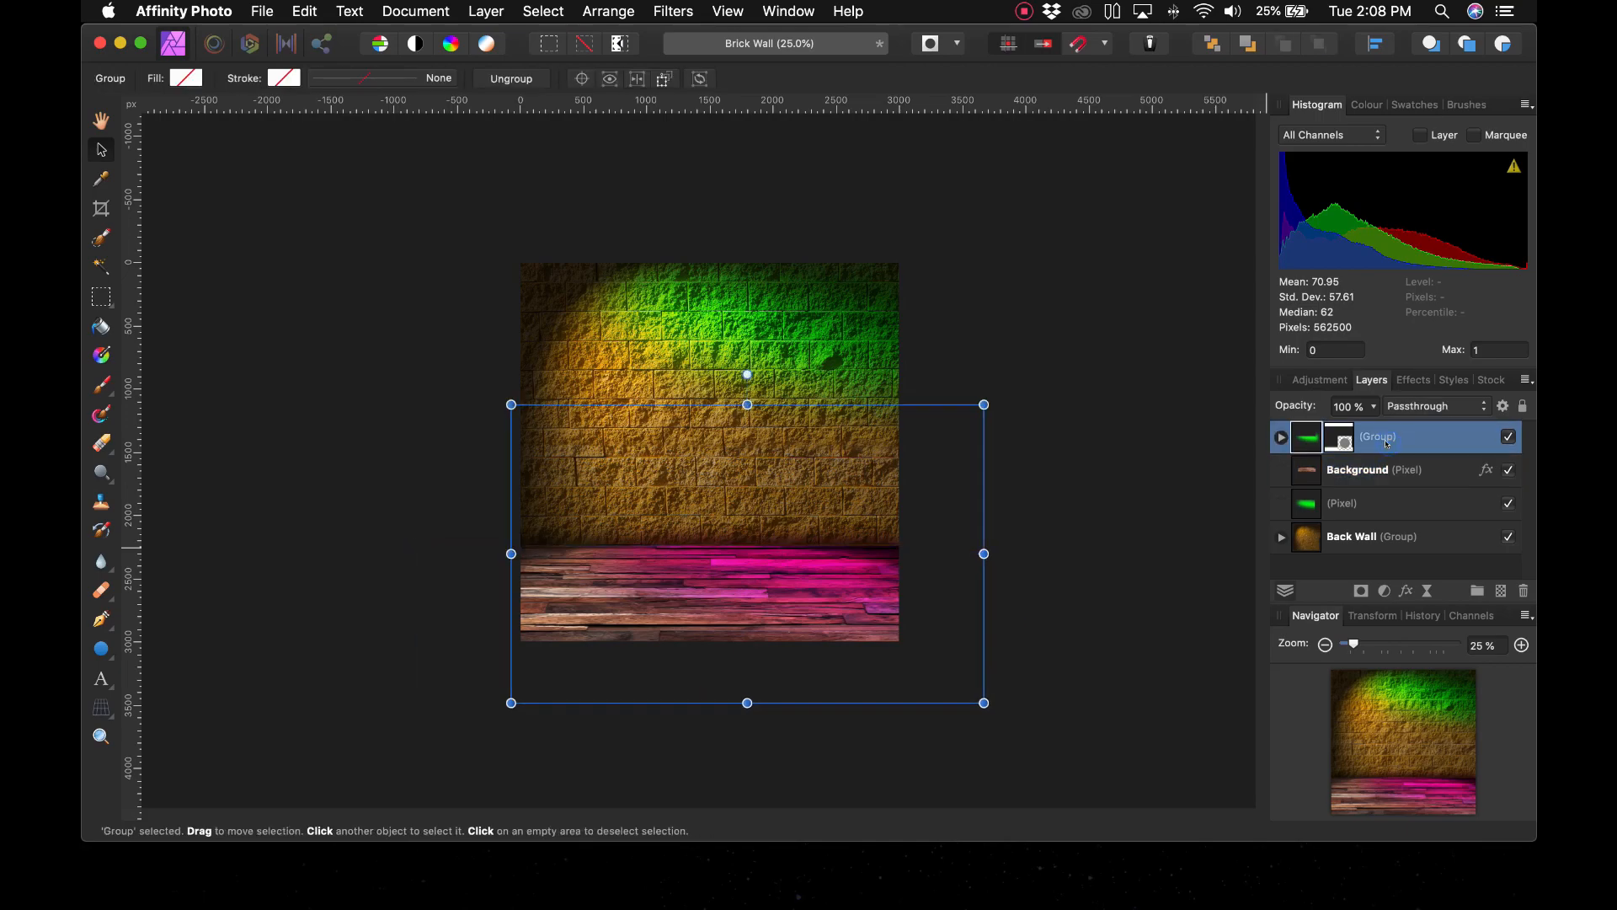
{"action": "double_click", "coordinate": [1381, 445]}
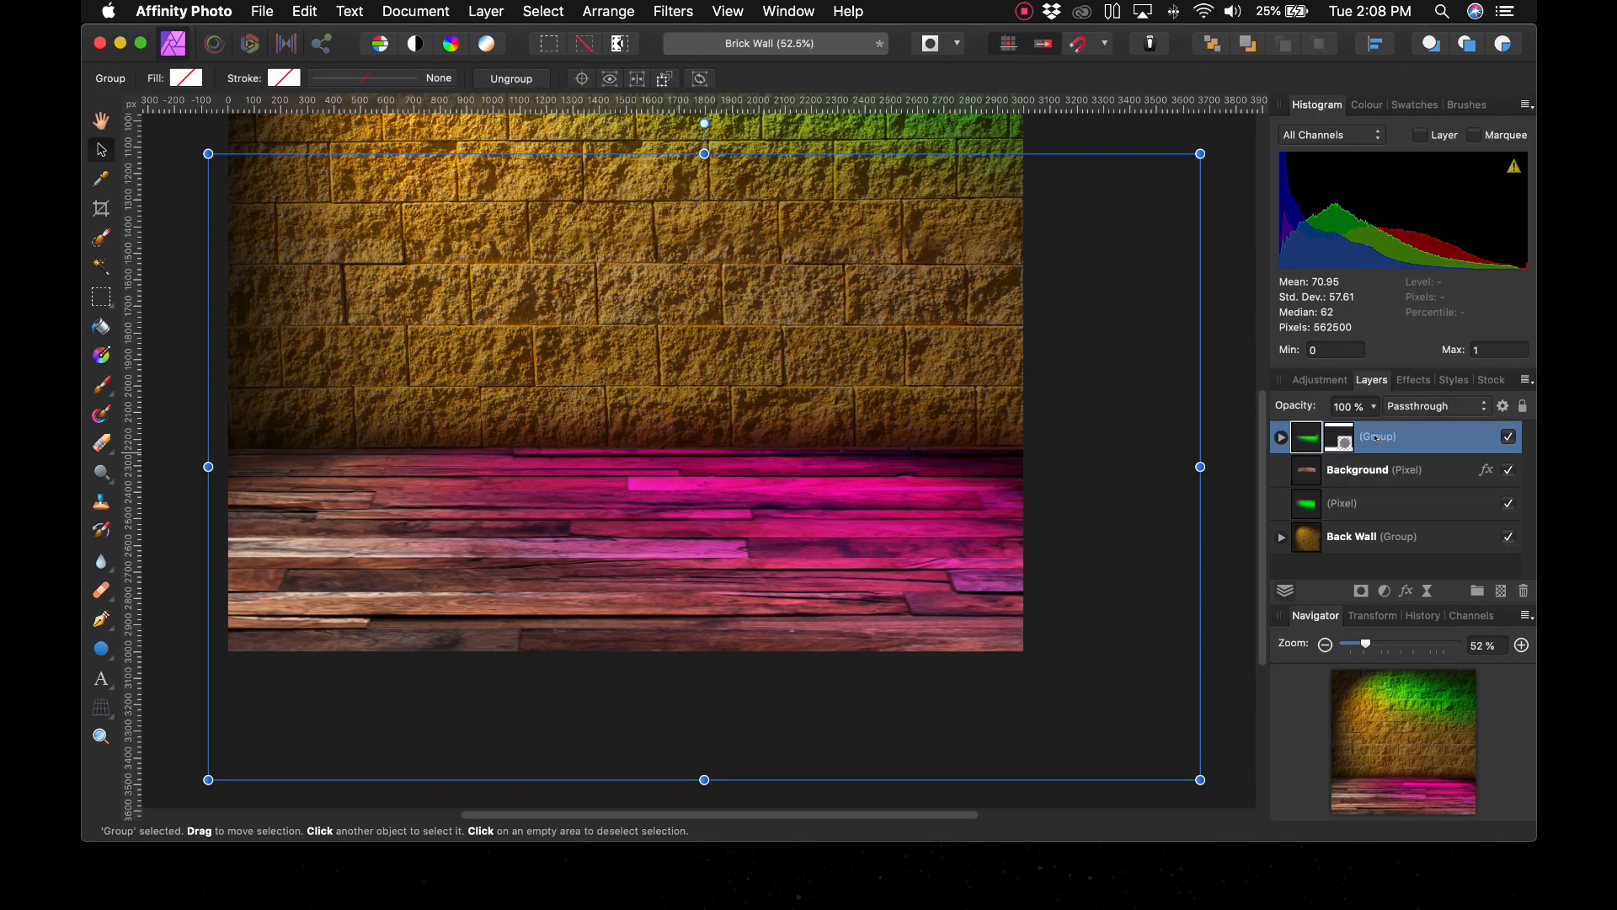
{"action": "left_click", "coordinate": [1374, 434]}
{"action": "type", "text": "Pu"}
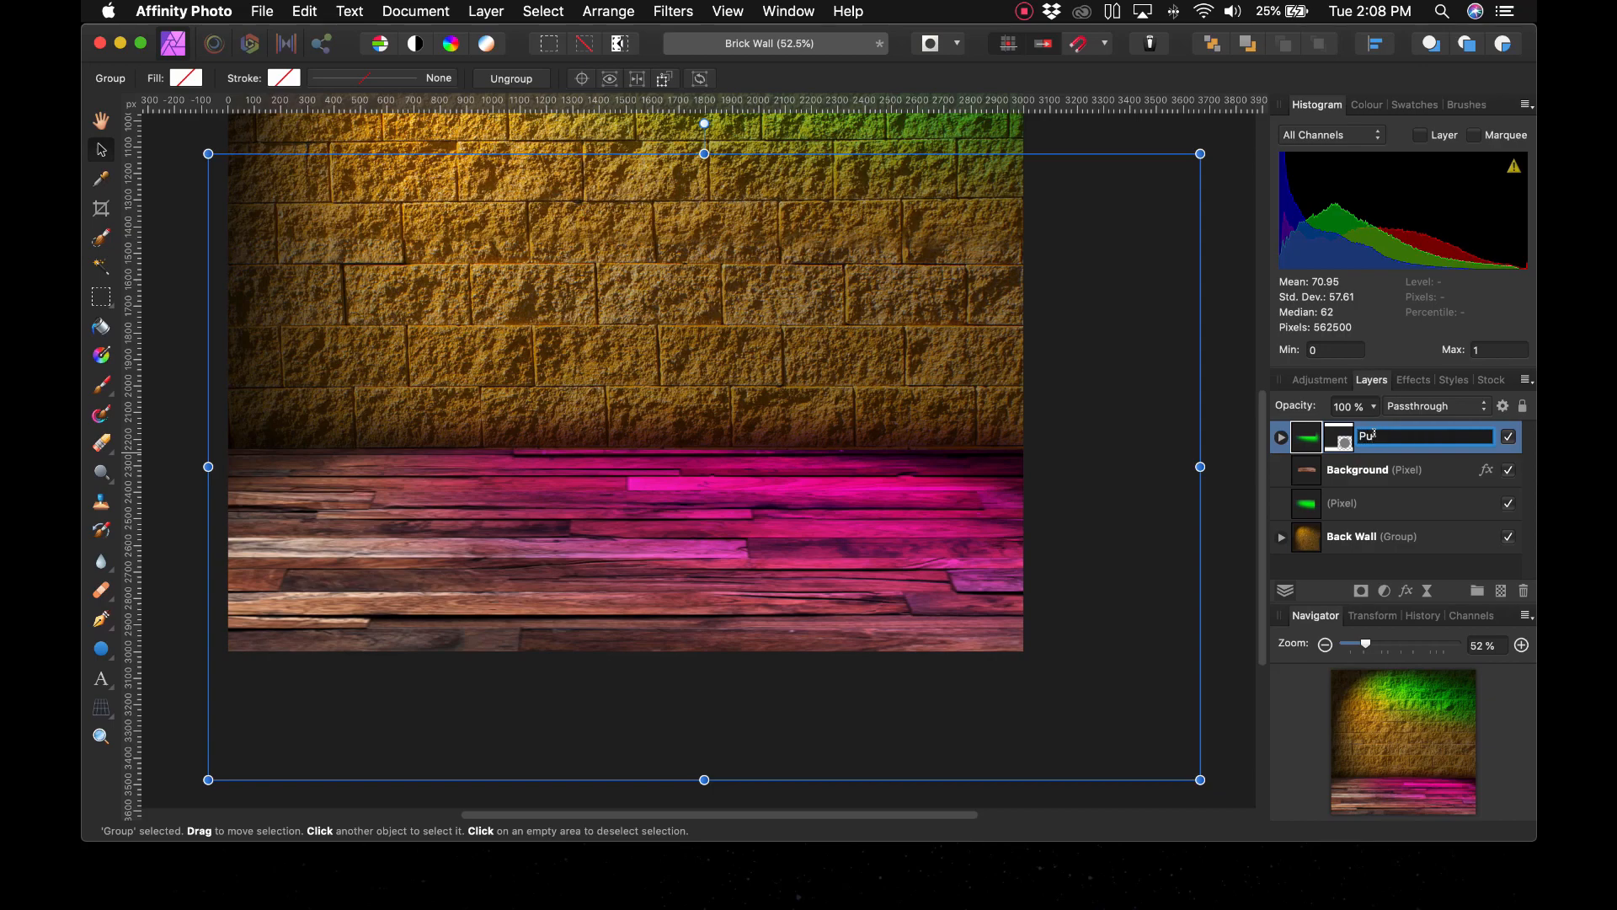
{"action": "type", "text": "rple Light"}
{"action": "left_click", "coordinate": [1366, 471]}
{"action": "left_click", "coordinate": [1360, 506]}
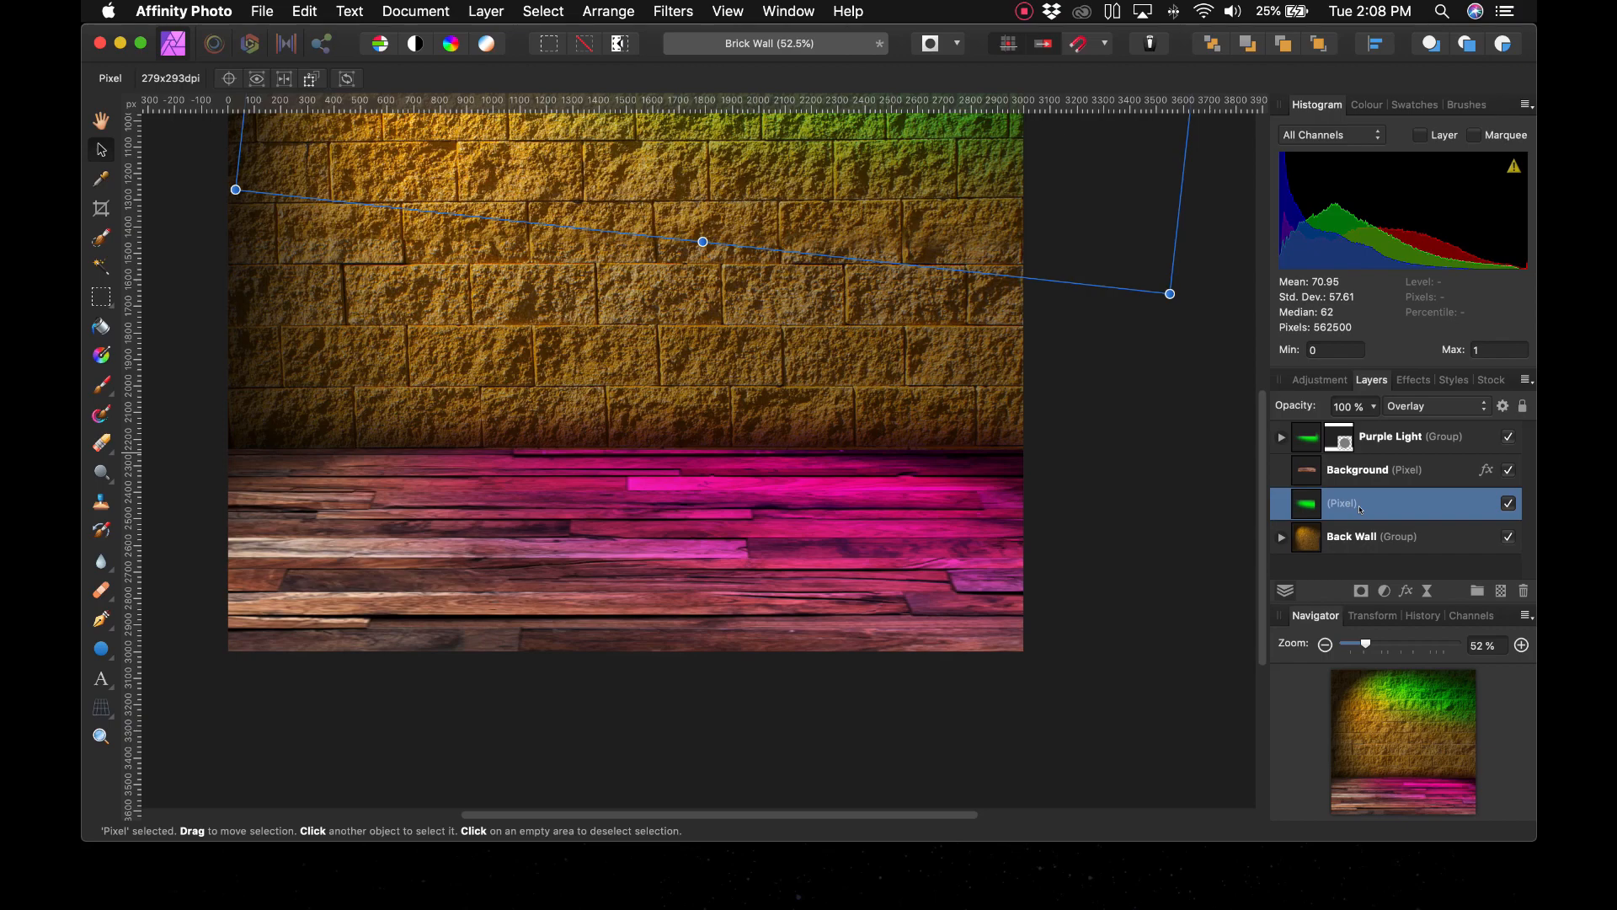
{"action": "left_click", "coordinate": [1362, 534]}
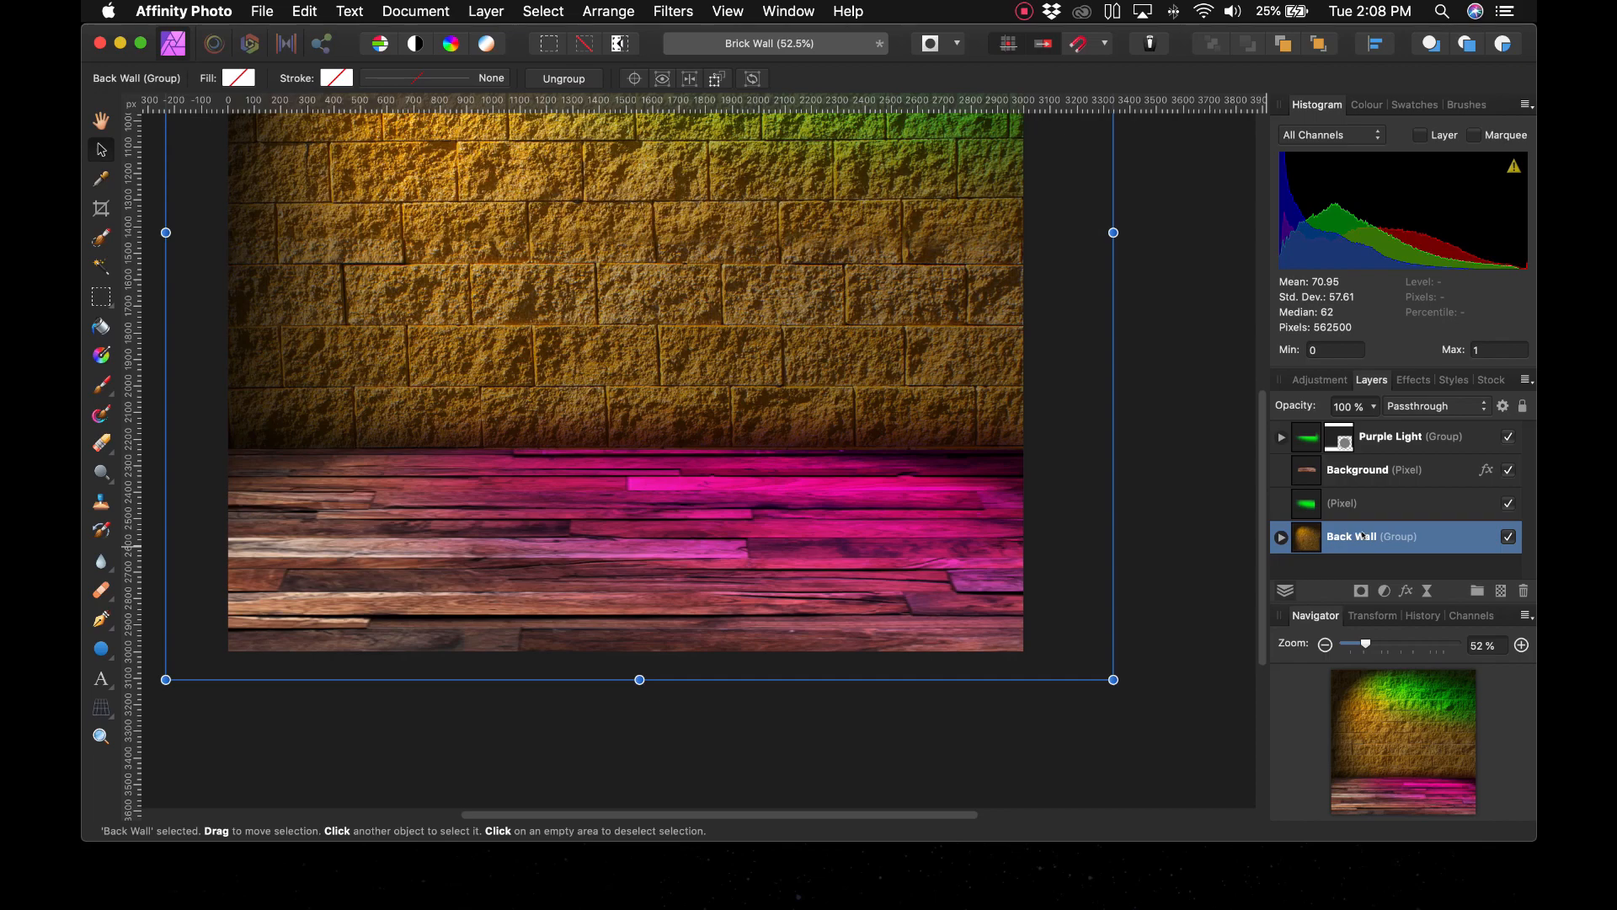
{"action": "left_click", "coordinate": [1399, 474]}
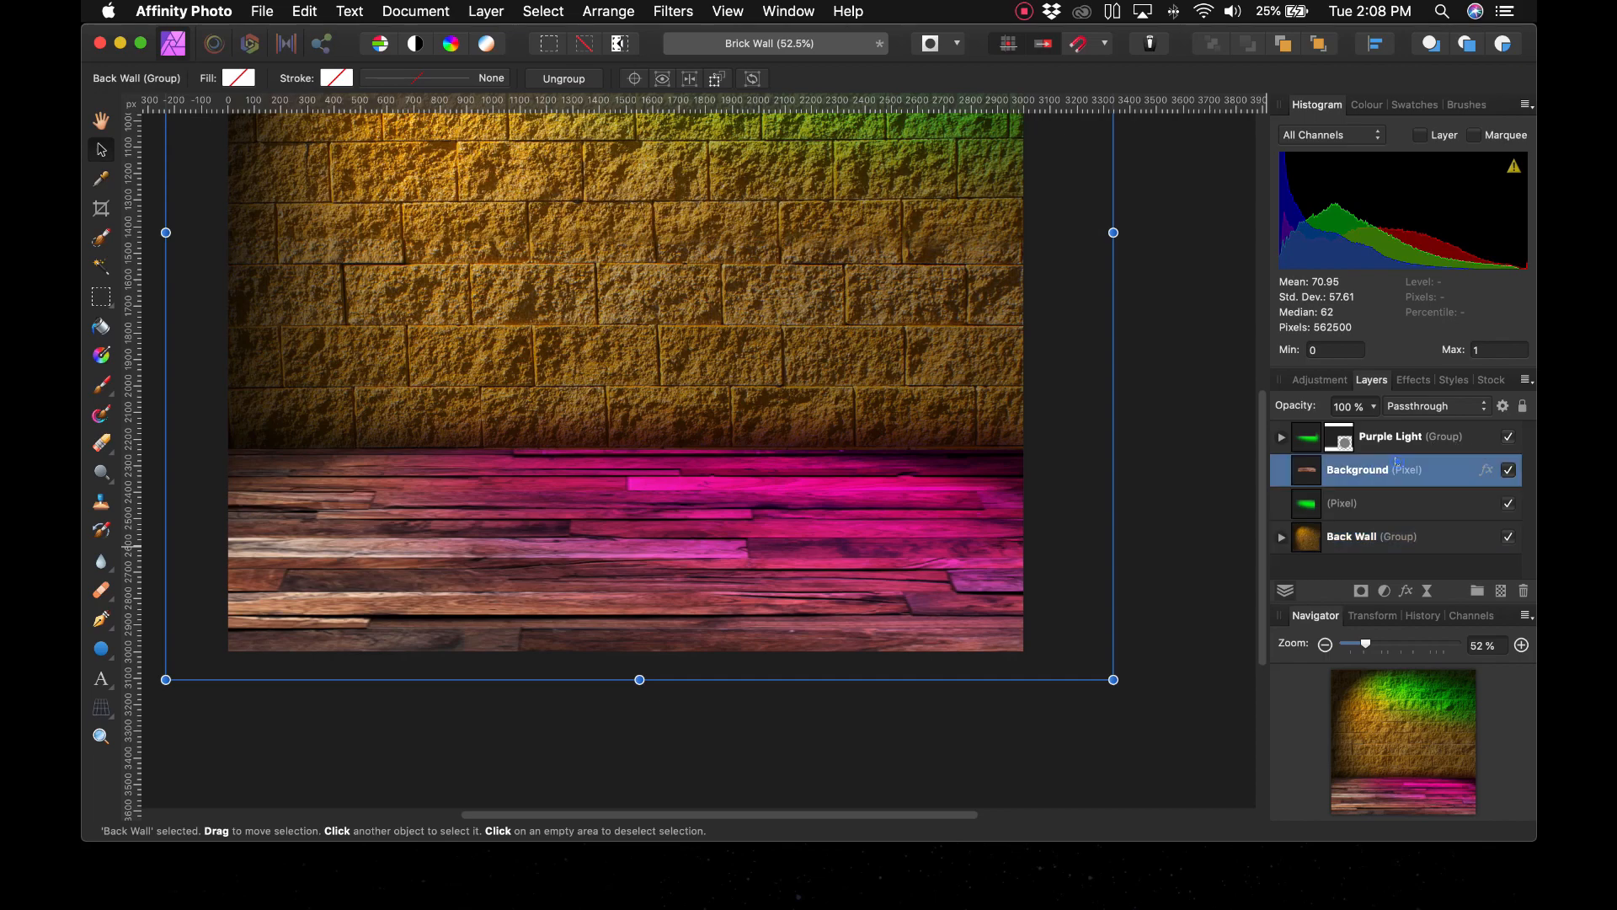
{"action": "left_click", "coordinate": [1400, 442]}
{"action": "left_click", "coordinate": [1398, 478]}
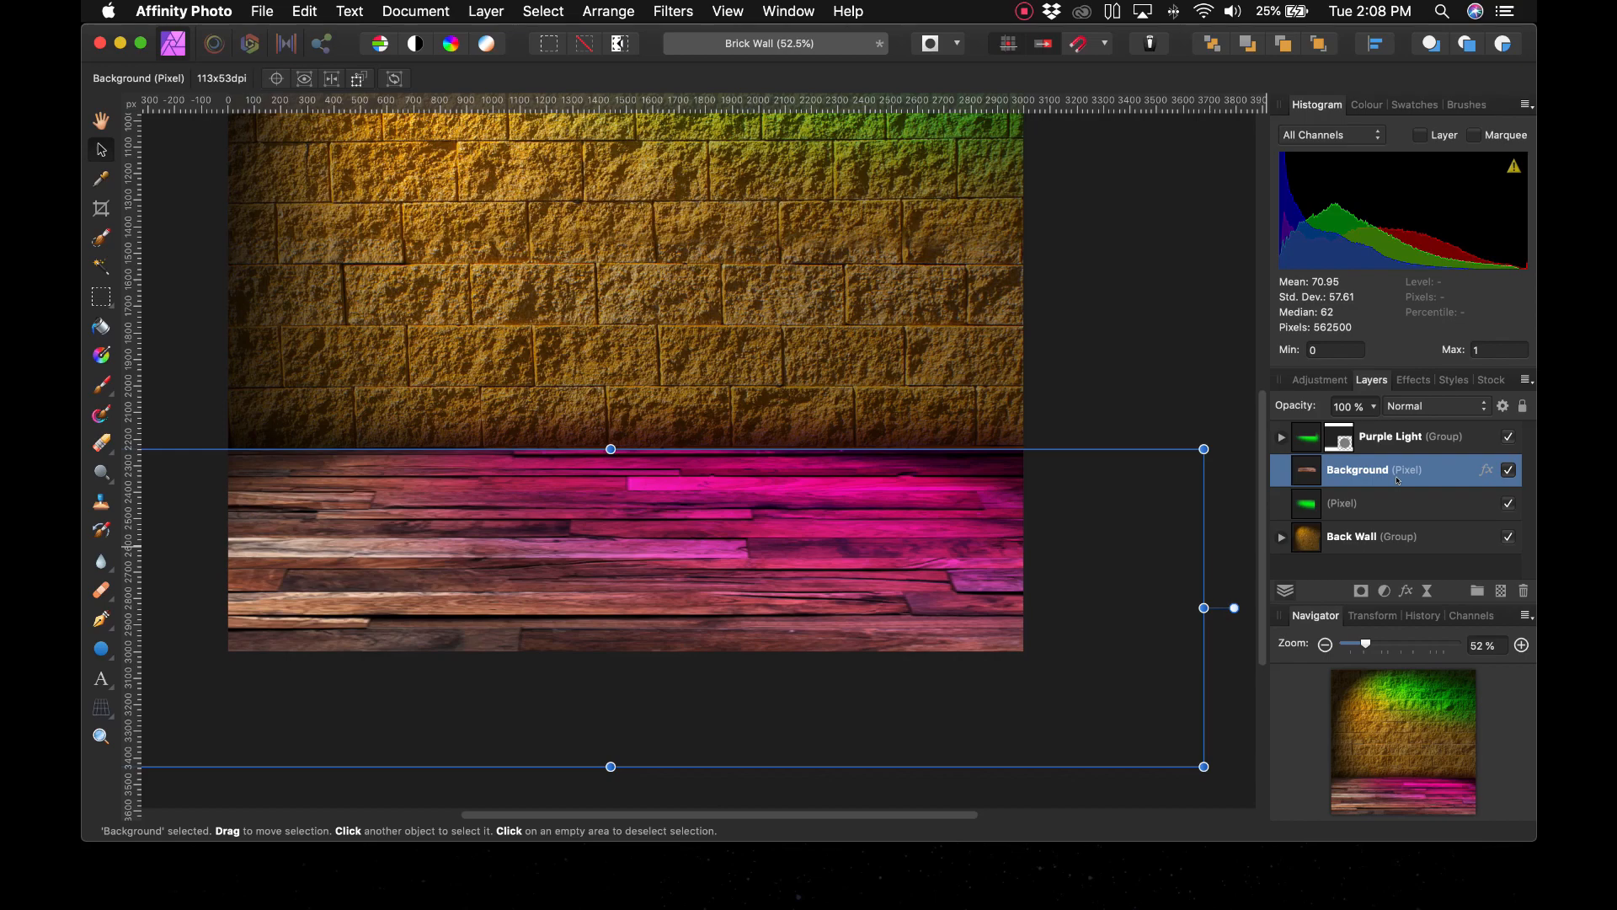
{"action": "scroll", "coordinate": [1397, 479], "scroll_direction": "up", "scroll_amount": 1}
{"action": "scroll", "coordinate": [1432, 475], "scroll_direction": "down", "scroll_amount": 1}
Draw an ellipse about 2600 px wide and 700 px high across the lower part of the brick wall
{"action": "key", "text": "super+minus"}
{"action": "left_click", "coordinate": [1093, 407]}
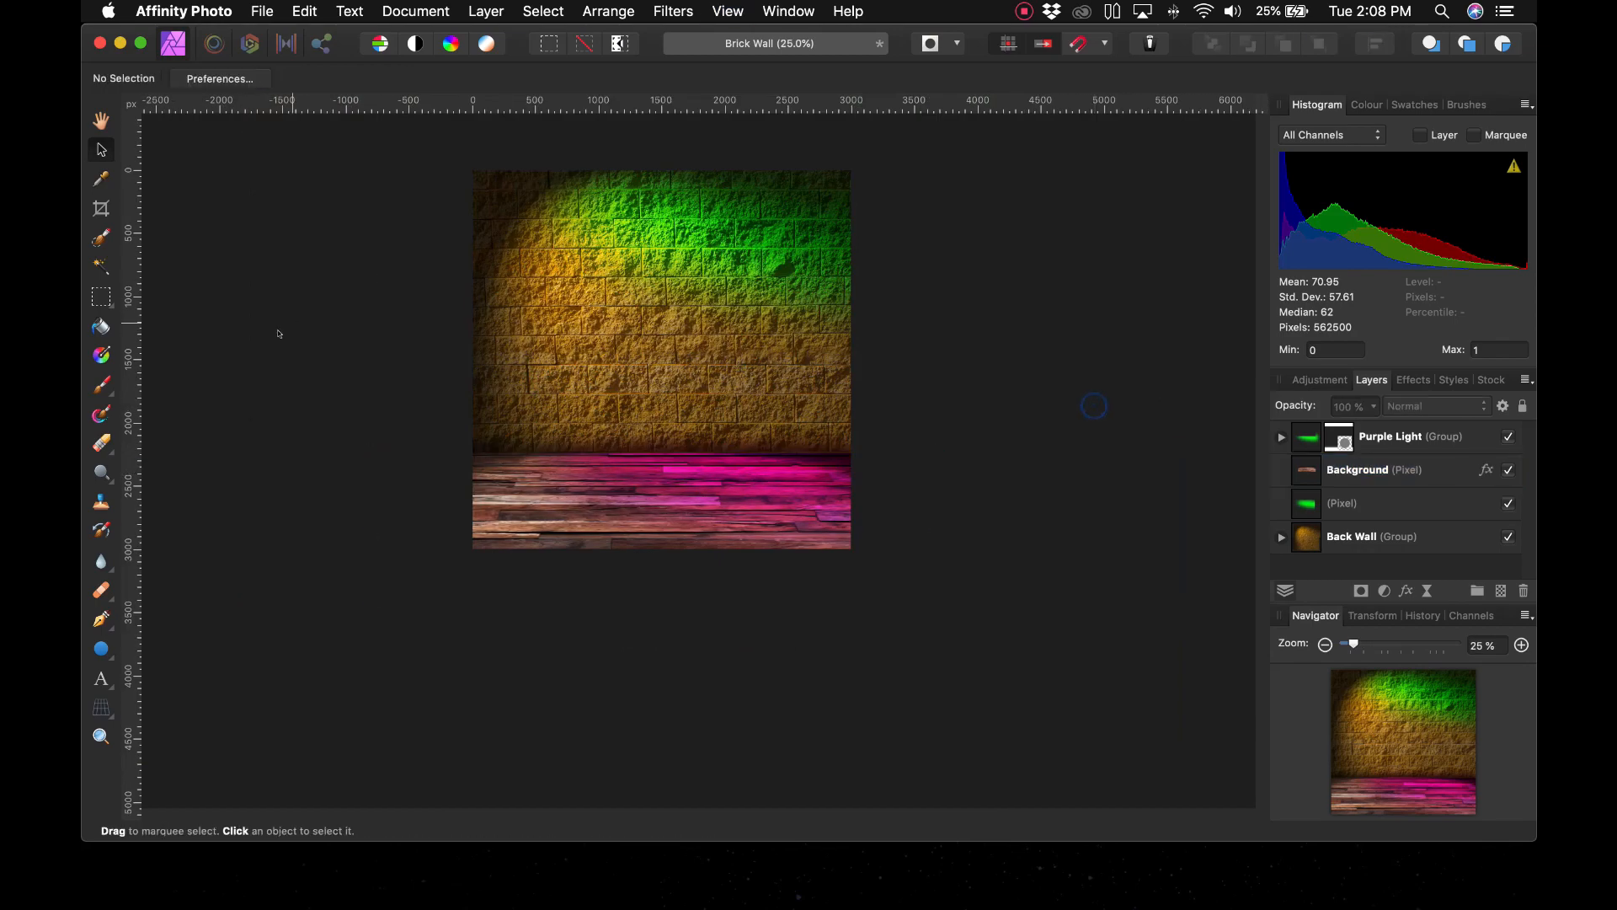
{"action": "left_click", "coordinate": [101, 648]}
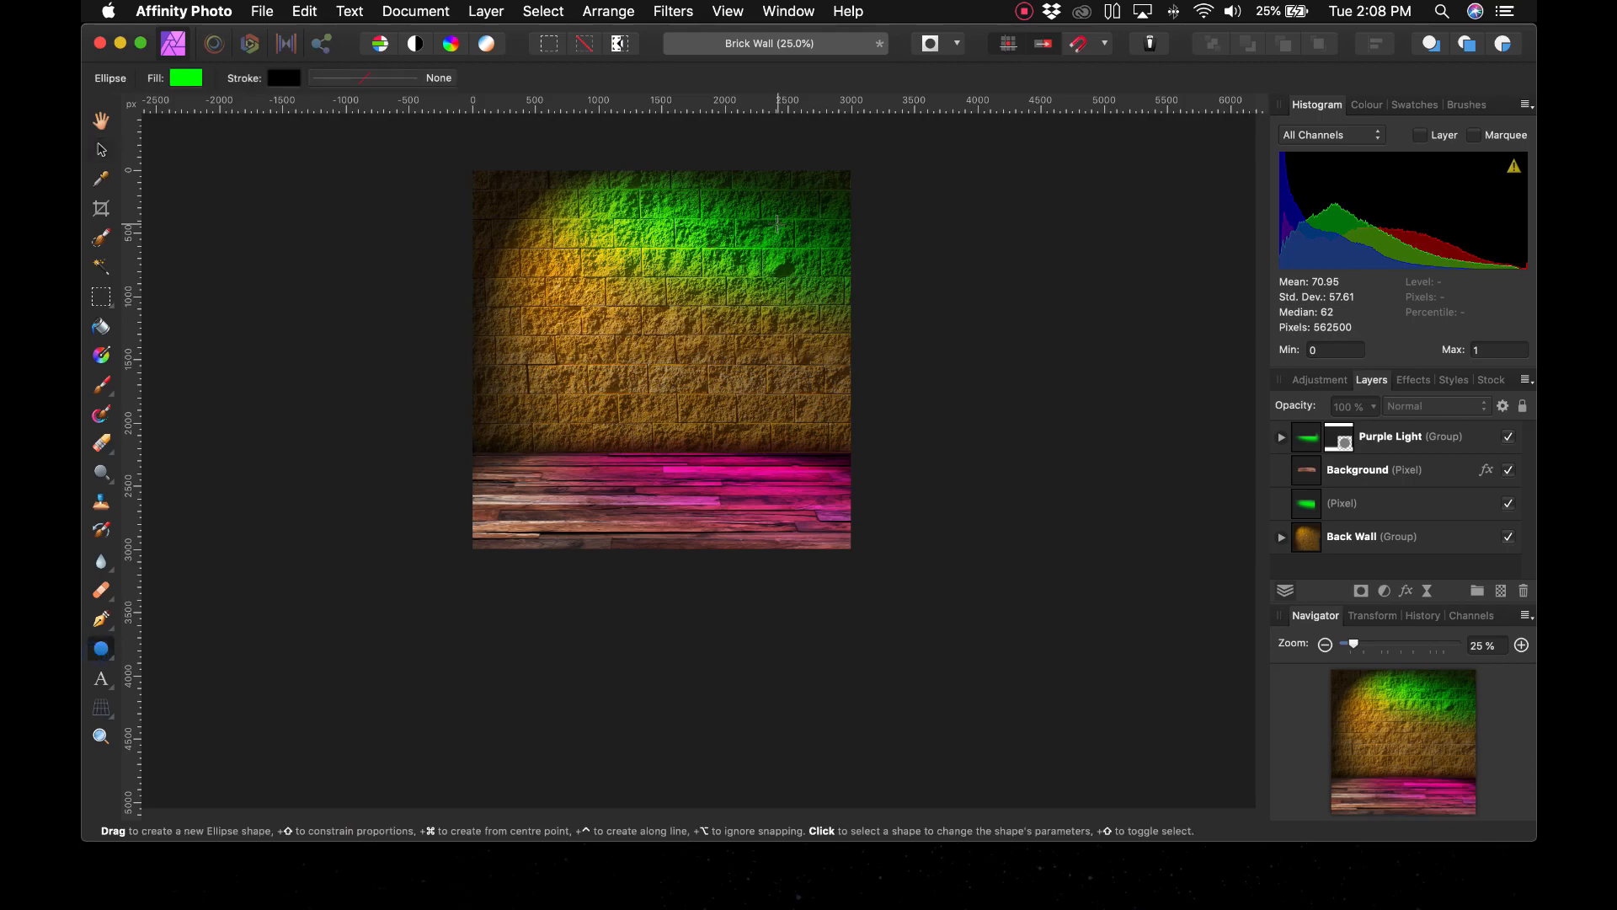
{"action": "left_click_drag", "start_coordinate": [536, 342], "coordinate": [865, 432]}
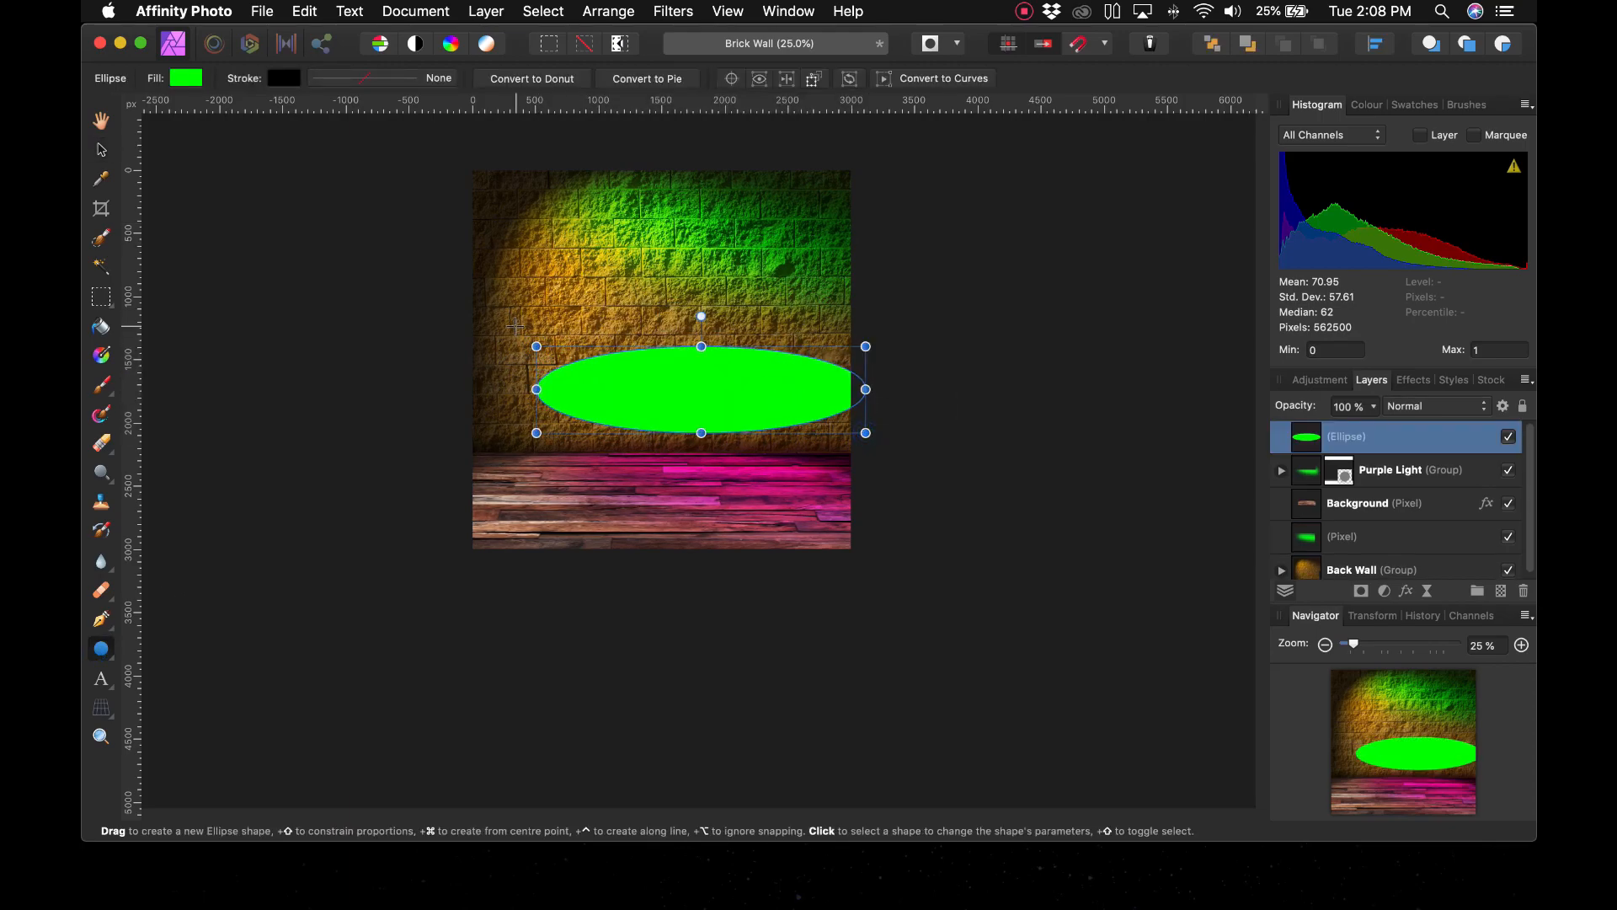
Change the ellipse's fill to the pink FF0092
{"action": "left_click", "coordinate": [186, 78]}
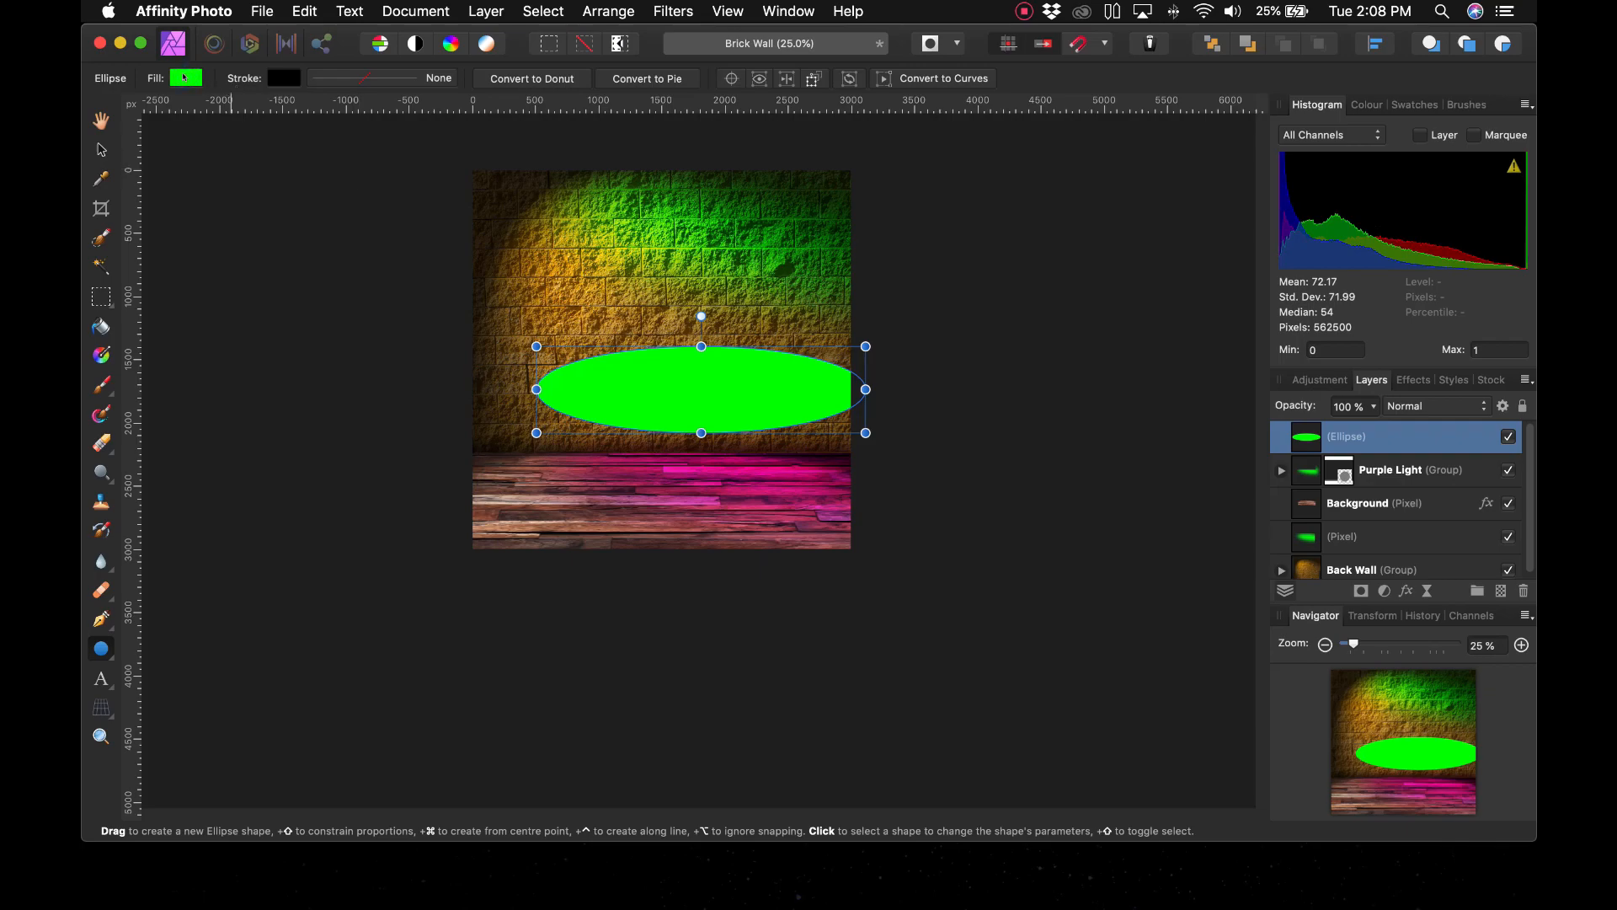
{"action": "left_click_drag", "start_coordinate": [409, 302], "coordinate": [418, 301]}
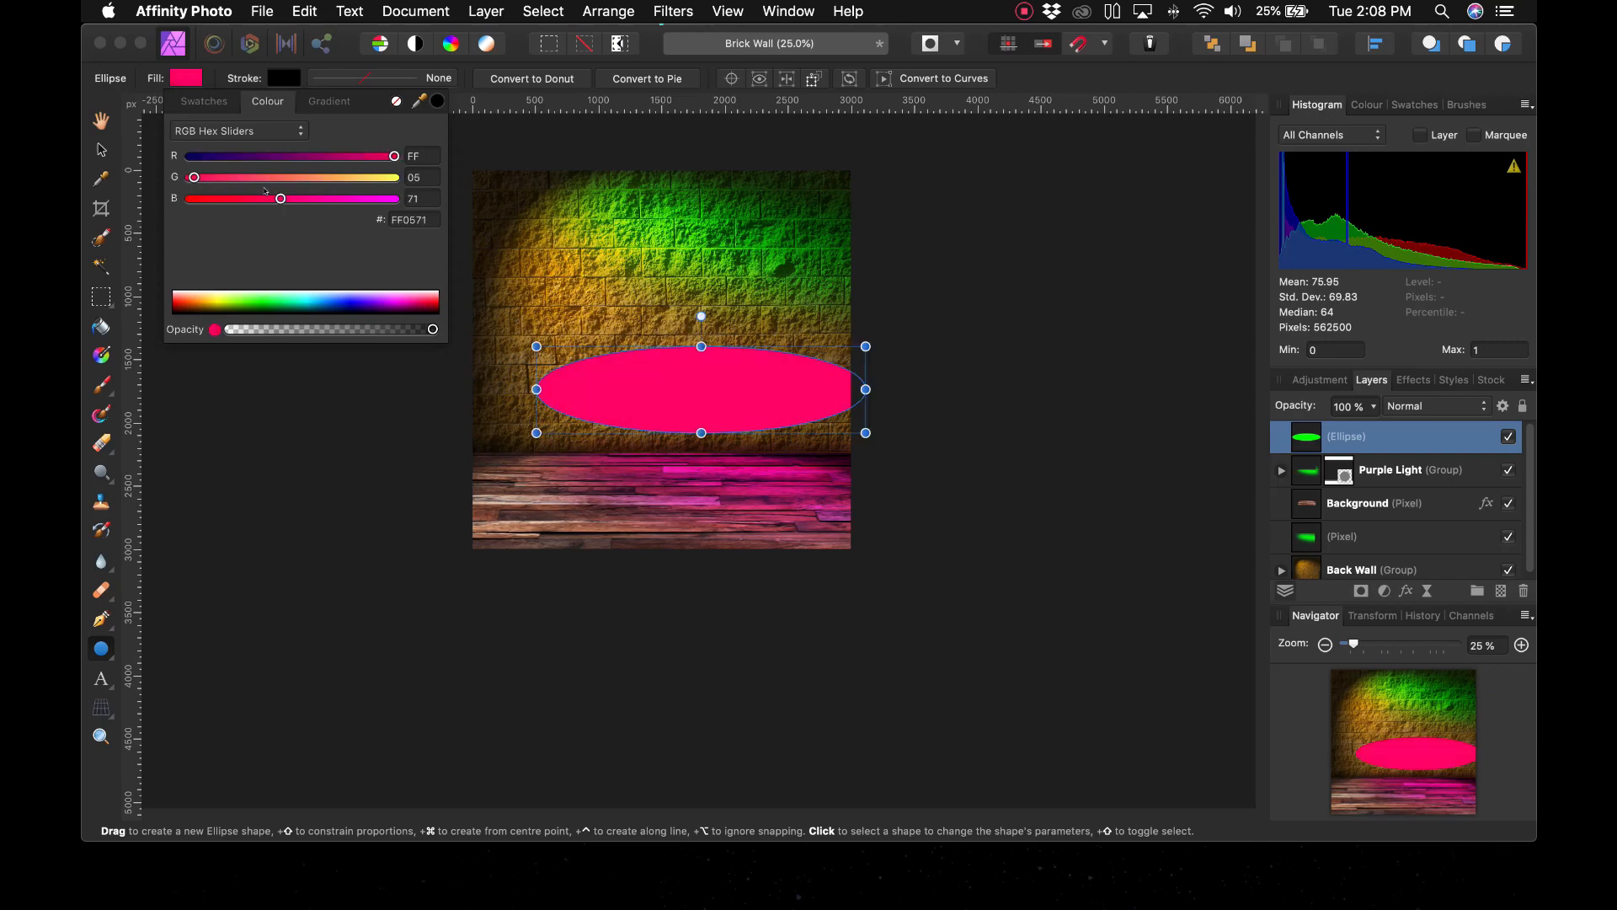
{"action": "left_click_drag", "start_coordinate": [194, 177], "coordinate": [187, 177]}
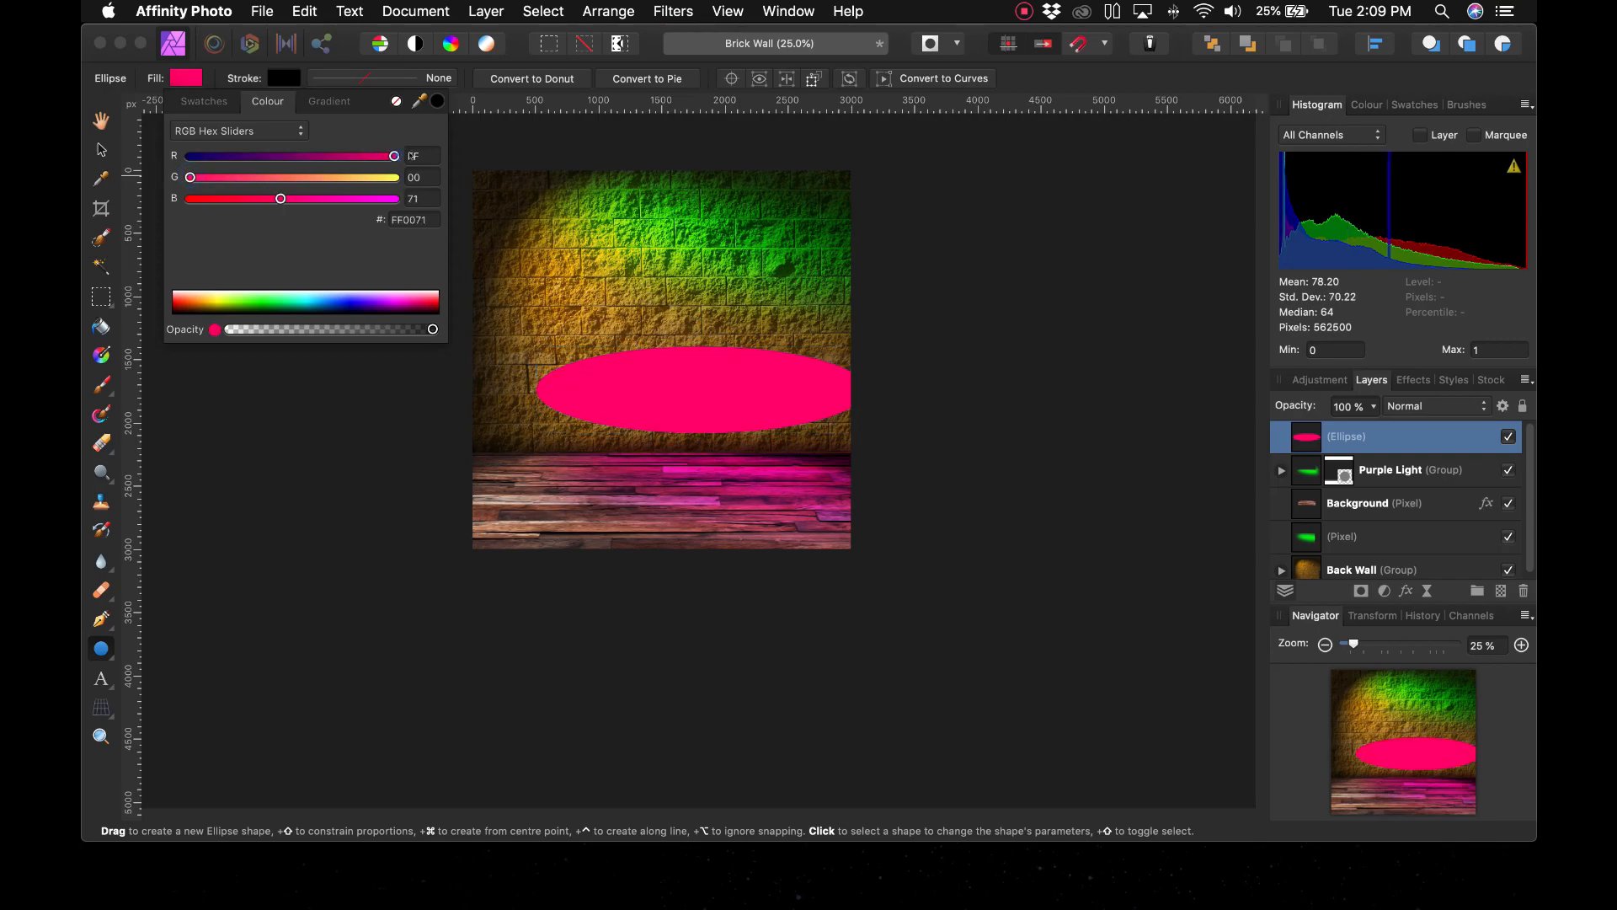
{"action": "left_click_drag", "start_coordinate": [285, 199], "coordinate": [307, 200]}
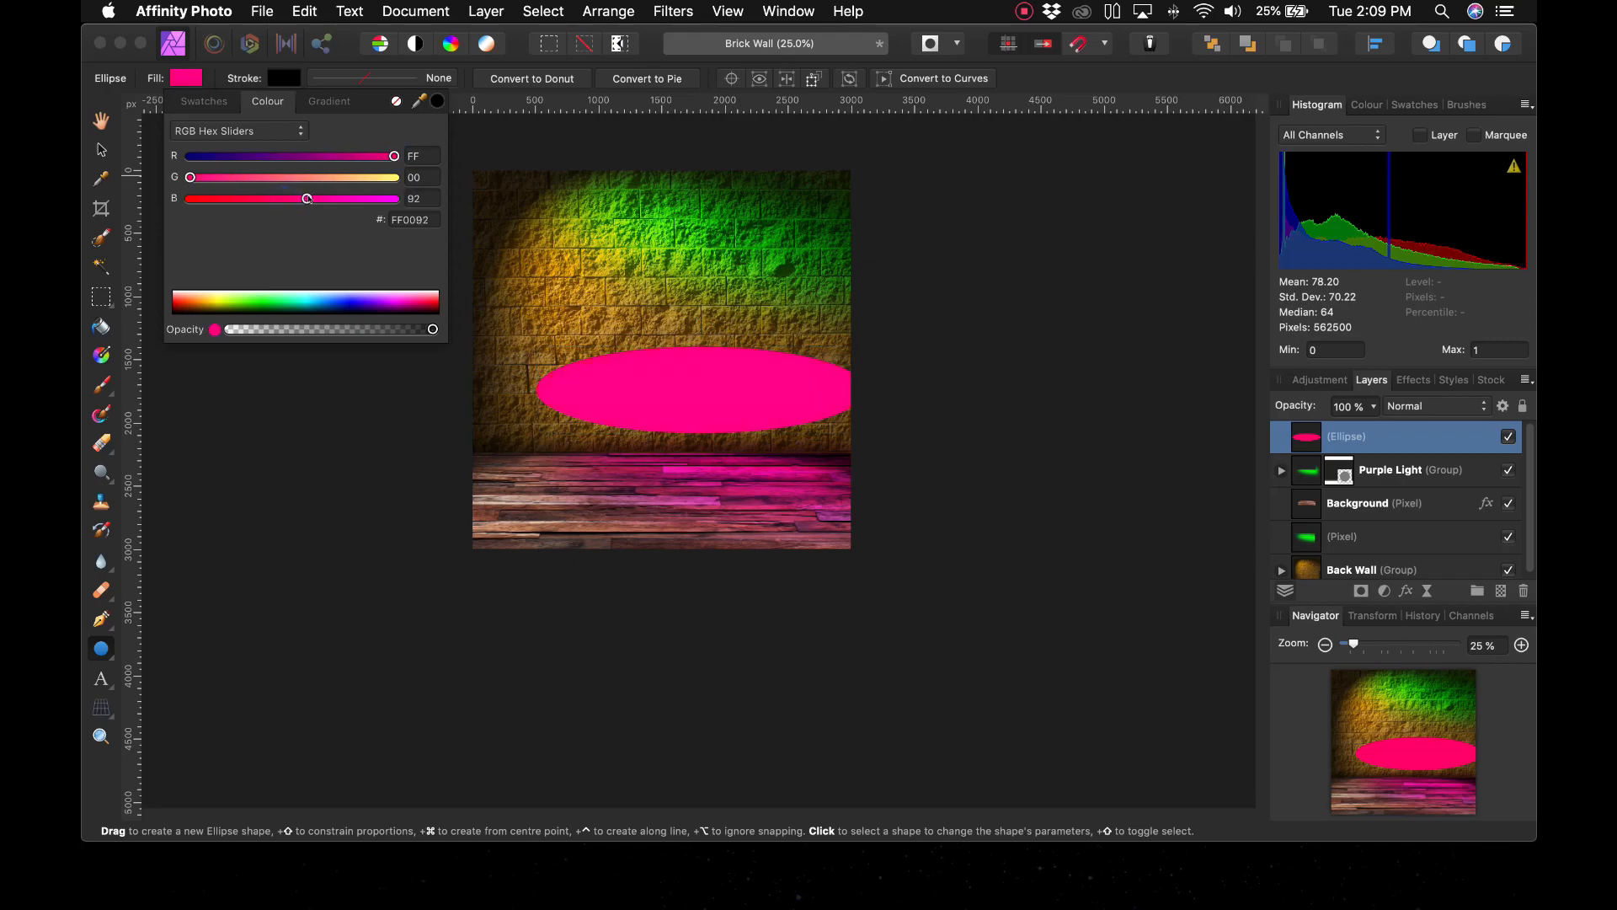
{"action": "left_click", "coordinate": [225, 367]}
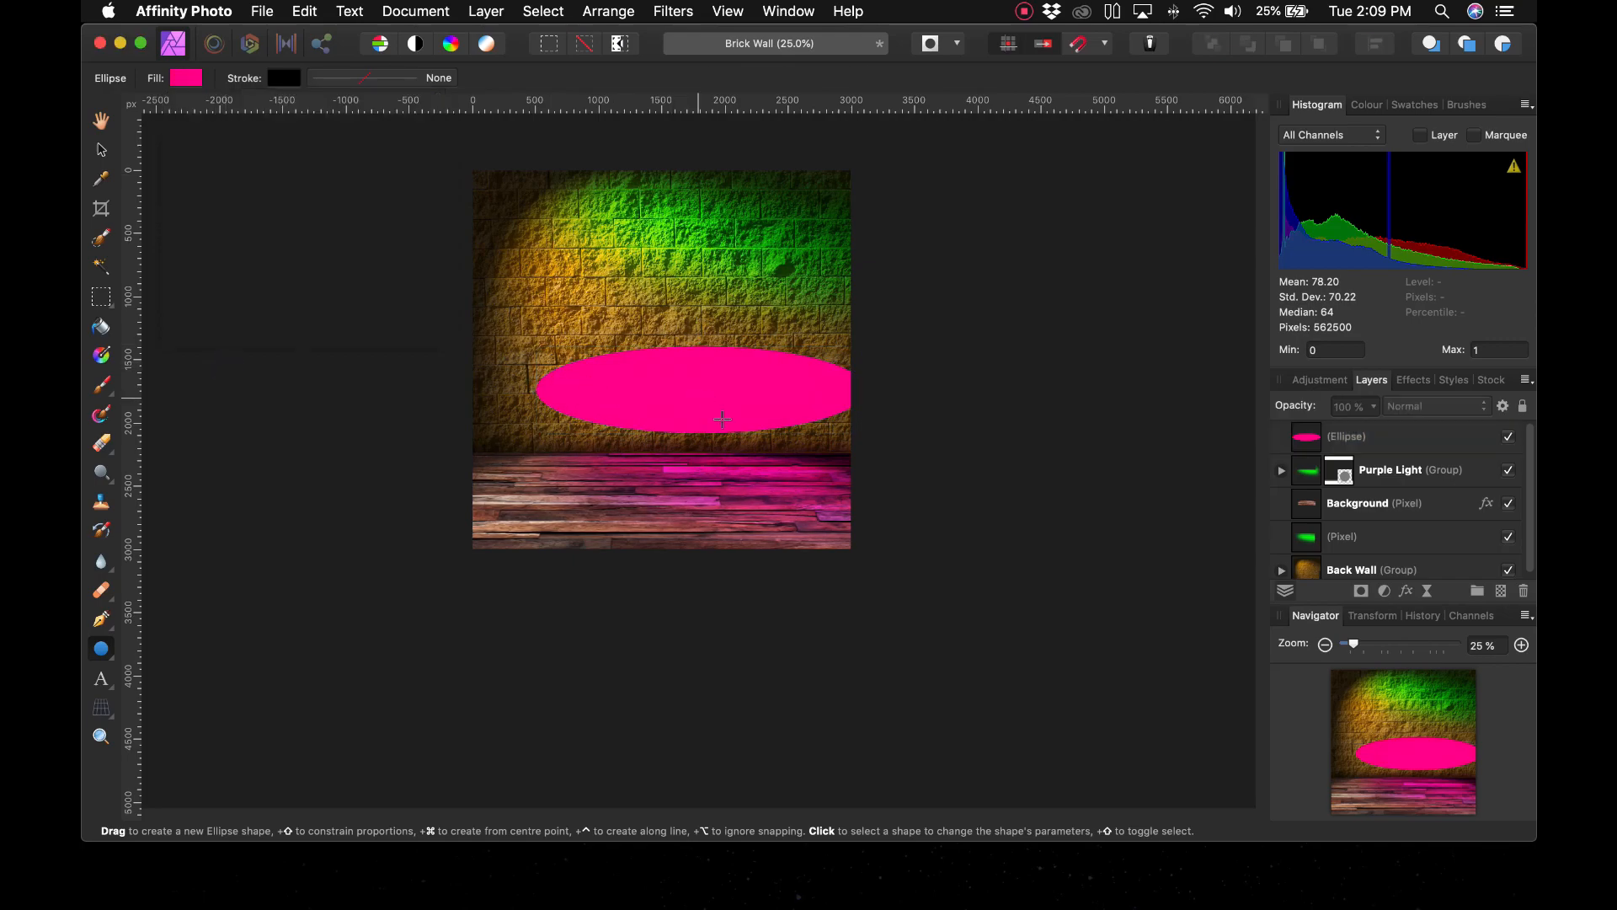
Apply a Gaussian Blur with a 200 px radius to the pink ellipse
{"action": "key", "text": "v"}
{"action": "left_click", "coordinate": [742, 402]}
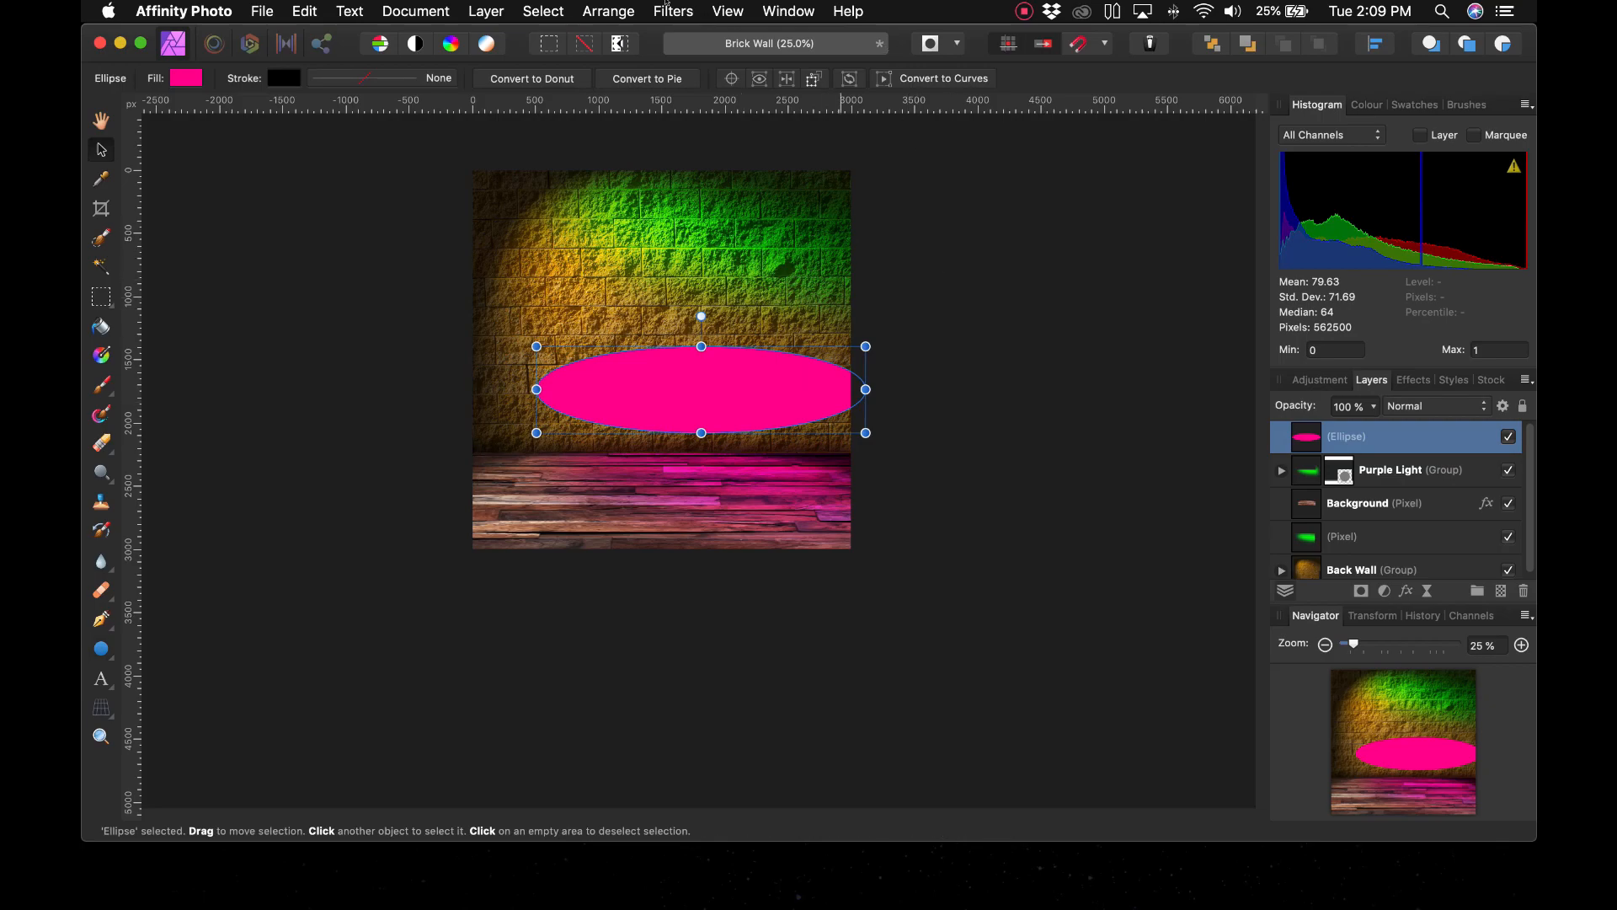
{"action": "left_click", "coordinate": [667, 9]}
{"action": "mouse_move", "coordinate": [741, 66]}
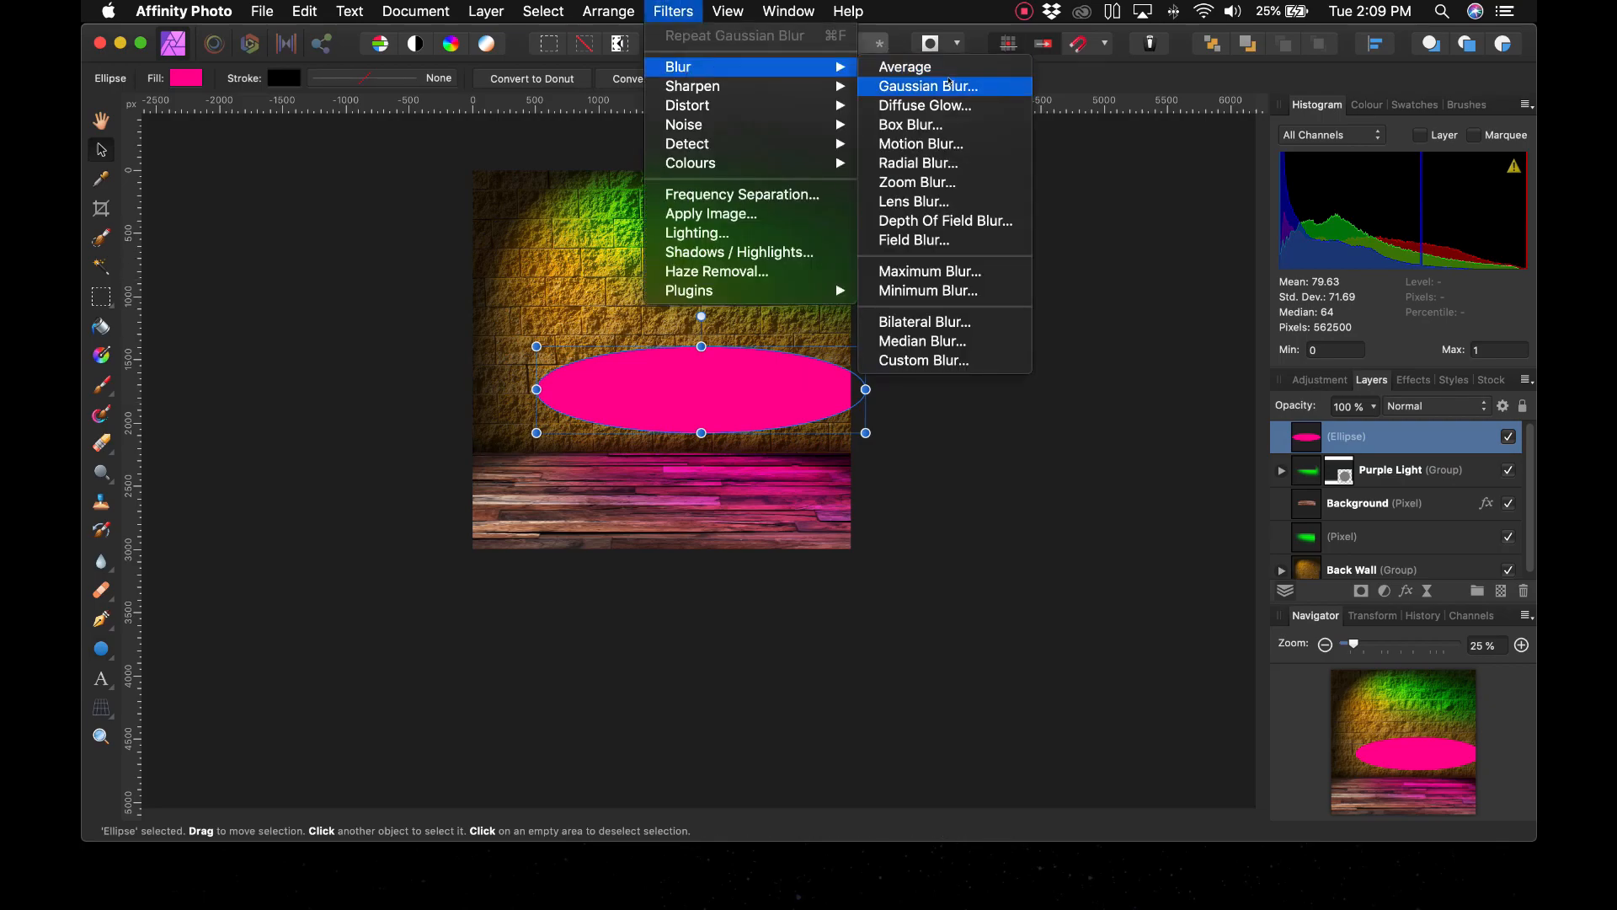
{"action": "left_click", "coordinate": [949, 84]}
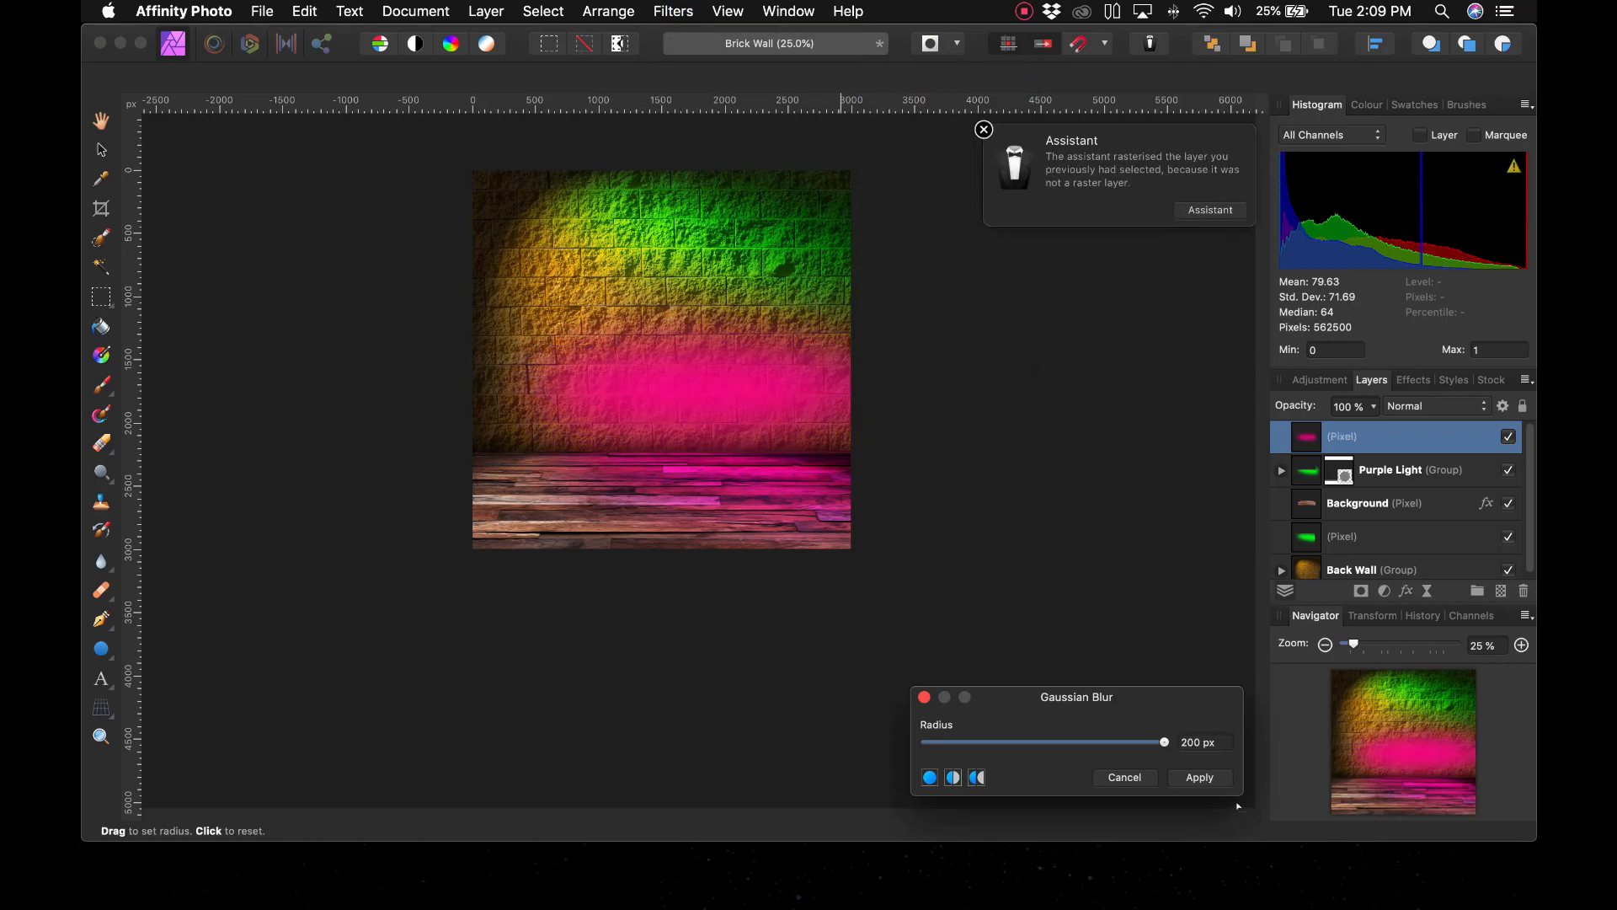
{"action": "left_click", "coordinate": [1211, 778]}
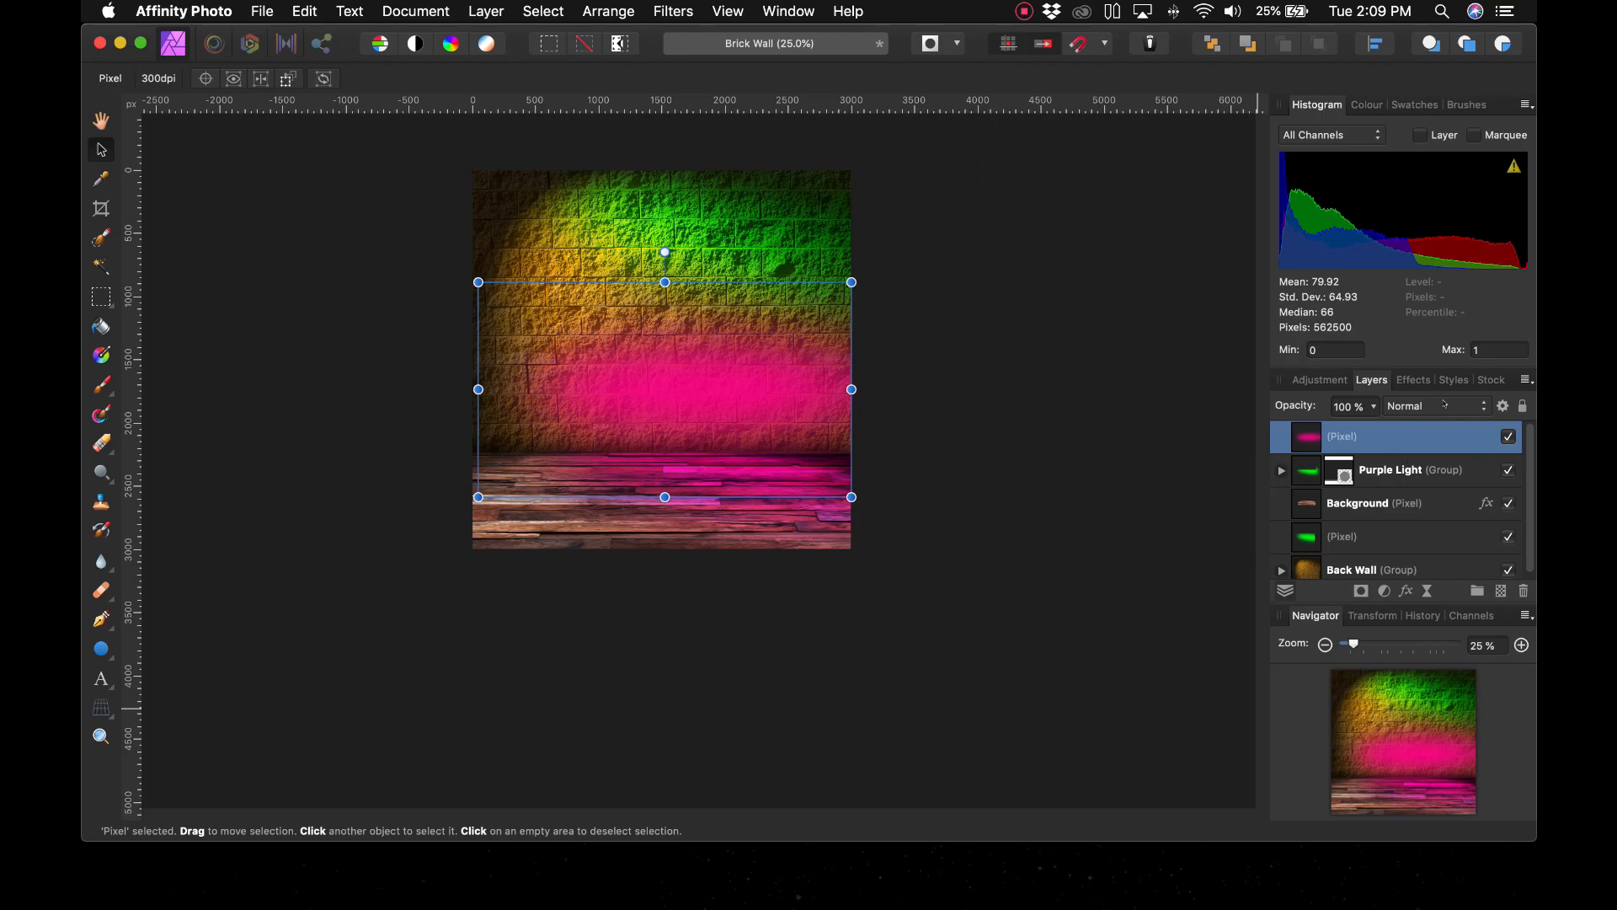
Place the blurred pink layer directly beneath the Background floor layer and rename the floor layer as Floor
{"action": "left_click_drag", "start_coordinate": [1417, 474], "coordinate": [1298, 522]}
{"action": "left_click", "coordinate": [1358, 469]}
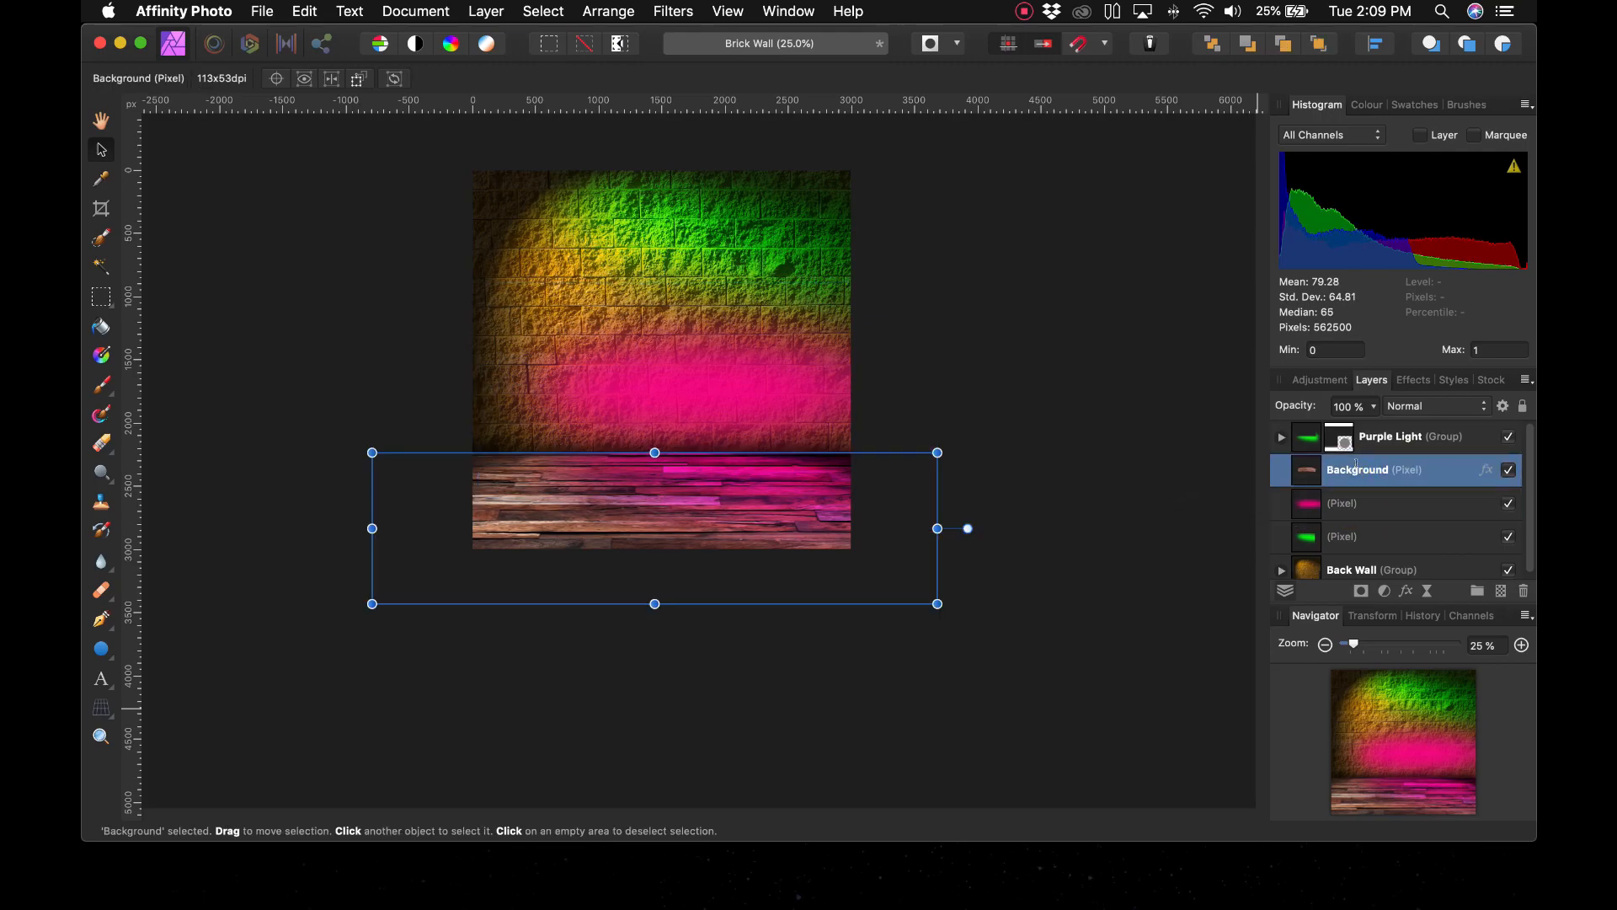
{"action": "double_click", "coordinate": [1358, 469]}
{"action": "type", "text": "Floor"}
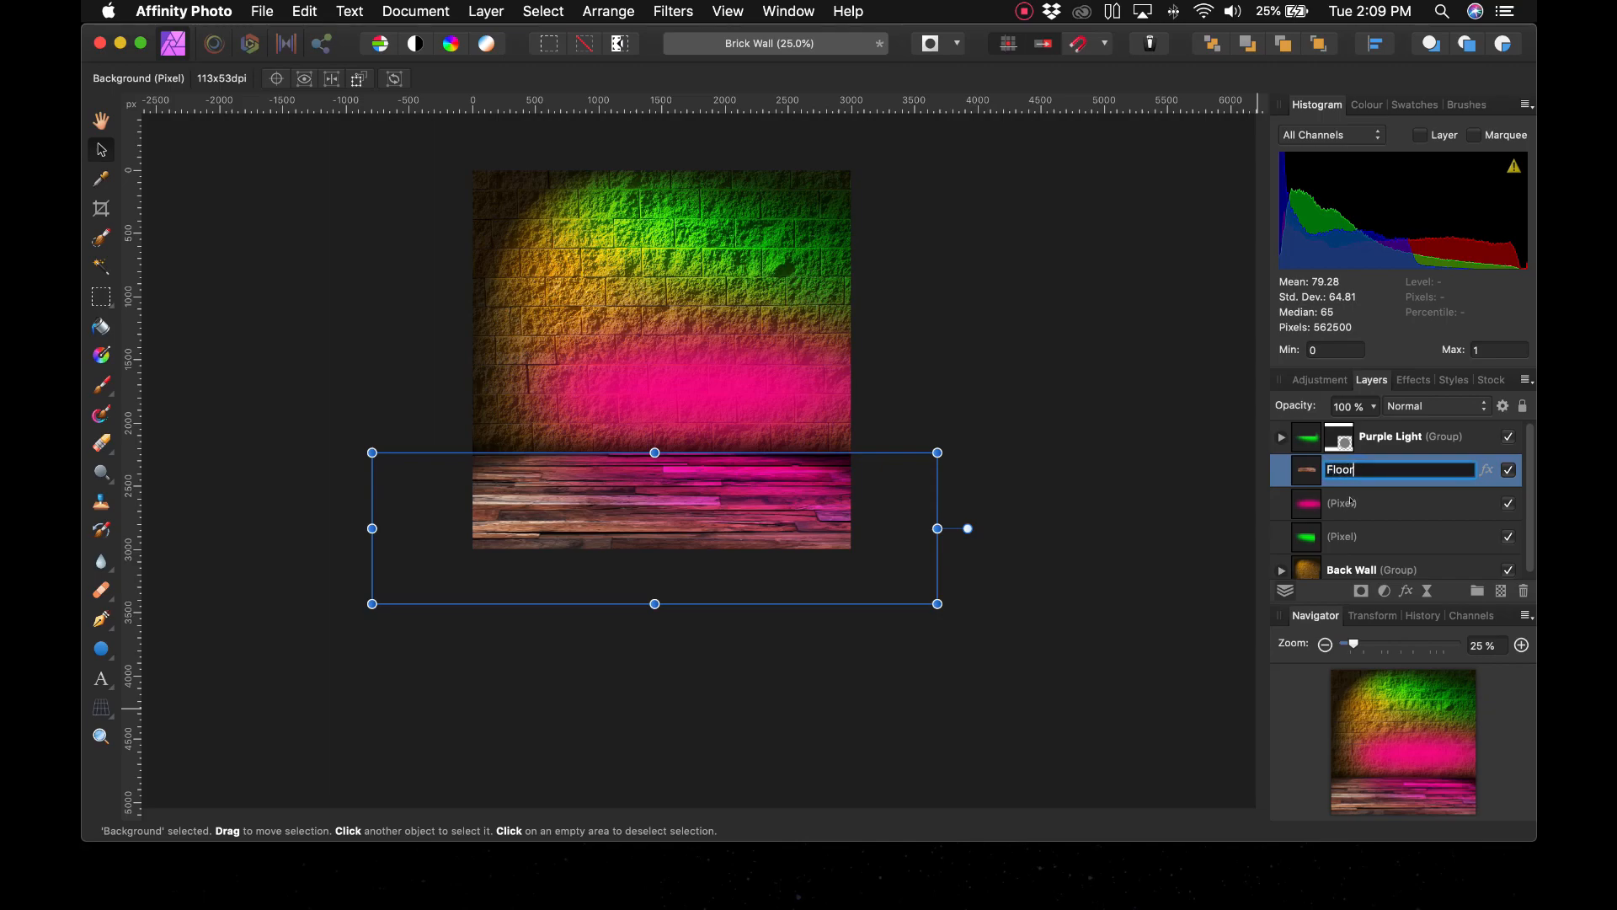
{"action": "key", "text": "Return"}
{"action": "left_click", "coordinate": [1352, 504]}
{"action": "left_click", "coordinate": [1403, 472]}
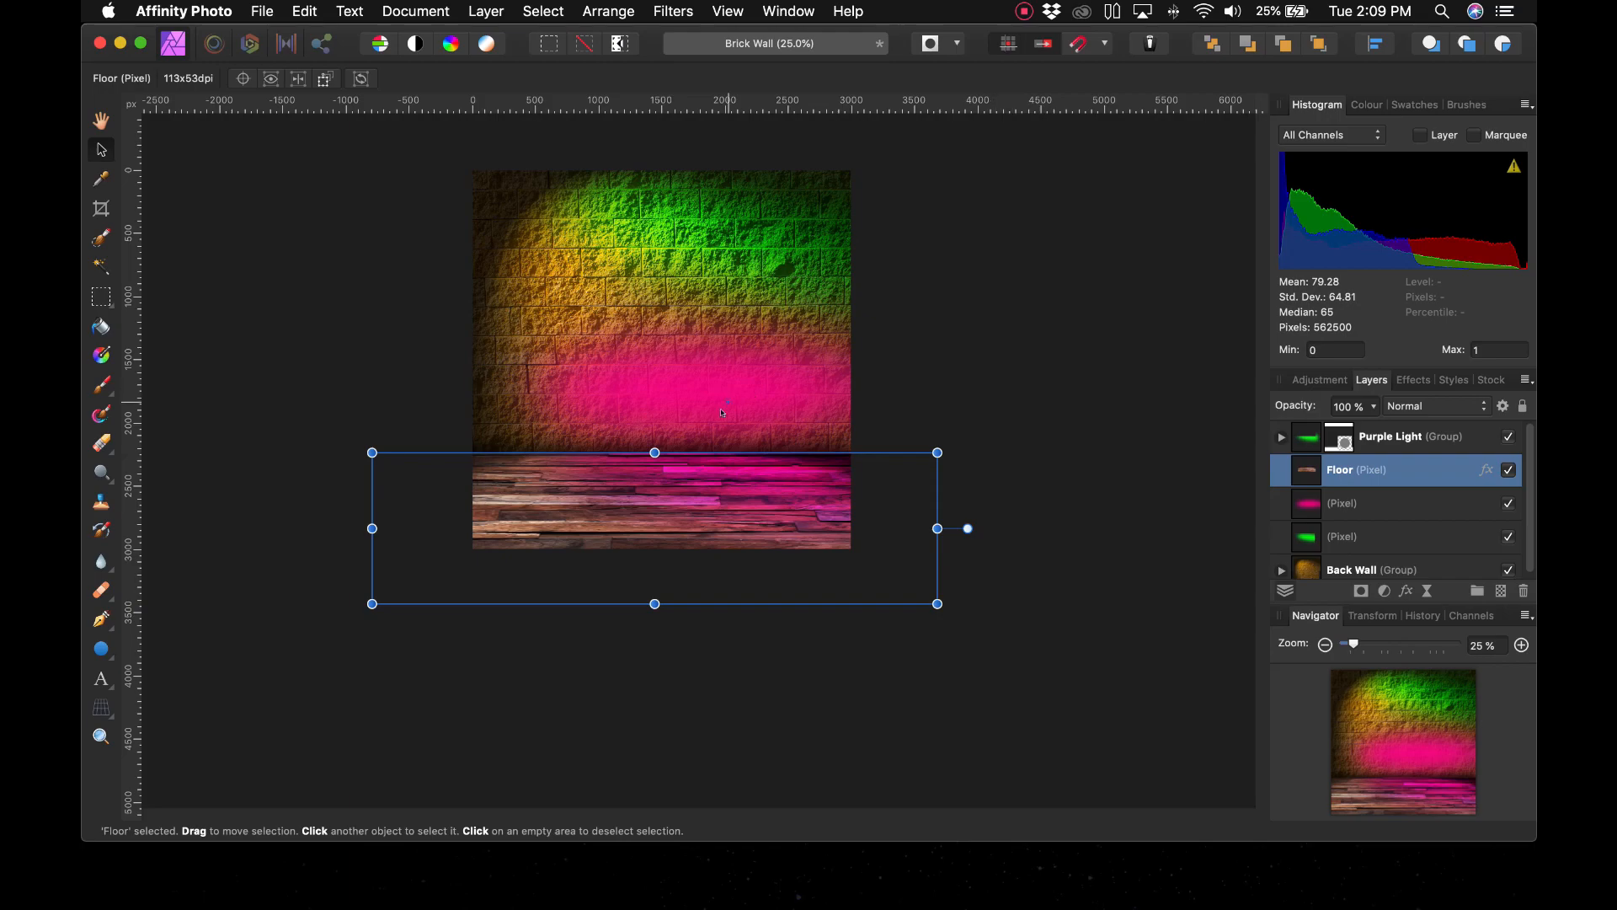
{"action": "left_click_drag", "start_coordinate": [755, 497], "coordinate": [737, 524]}
{"action": "key", "text": "super+z"}
{"action": "left_click", "coordinate": [1064, 519]}
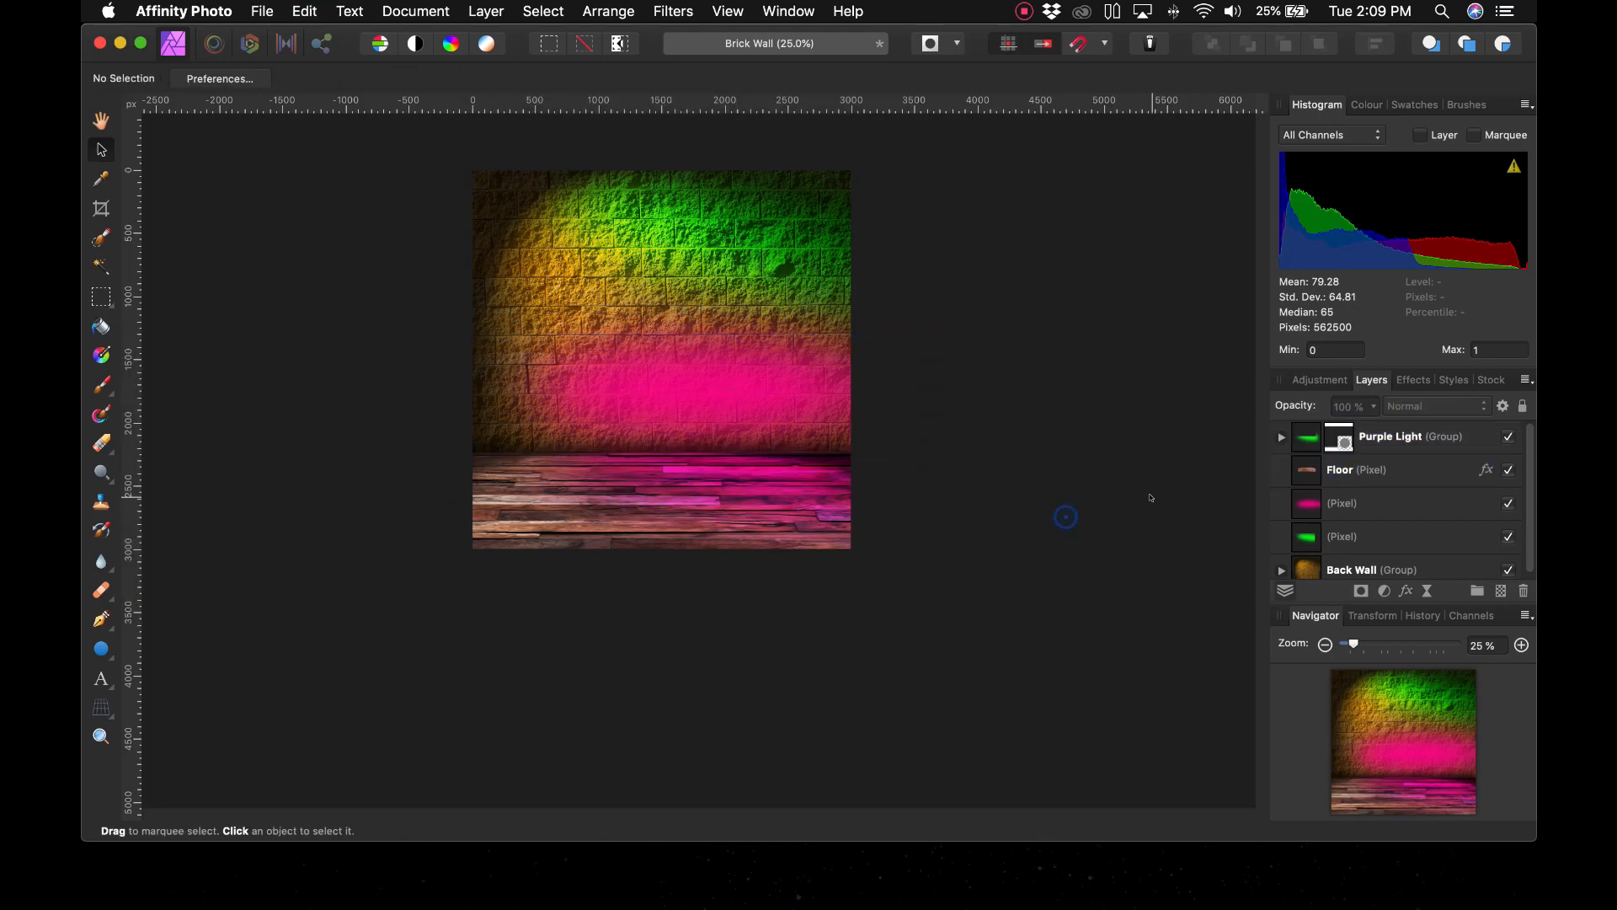
Lock the Purple Light group against accidental movement and clear the selection
{"action": "left_click", "coordinate": [1403, 437]}
{"action": "left_click", "coordinate": [1523, 408]}
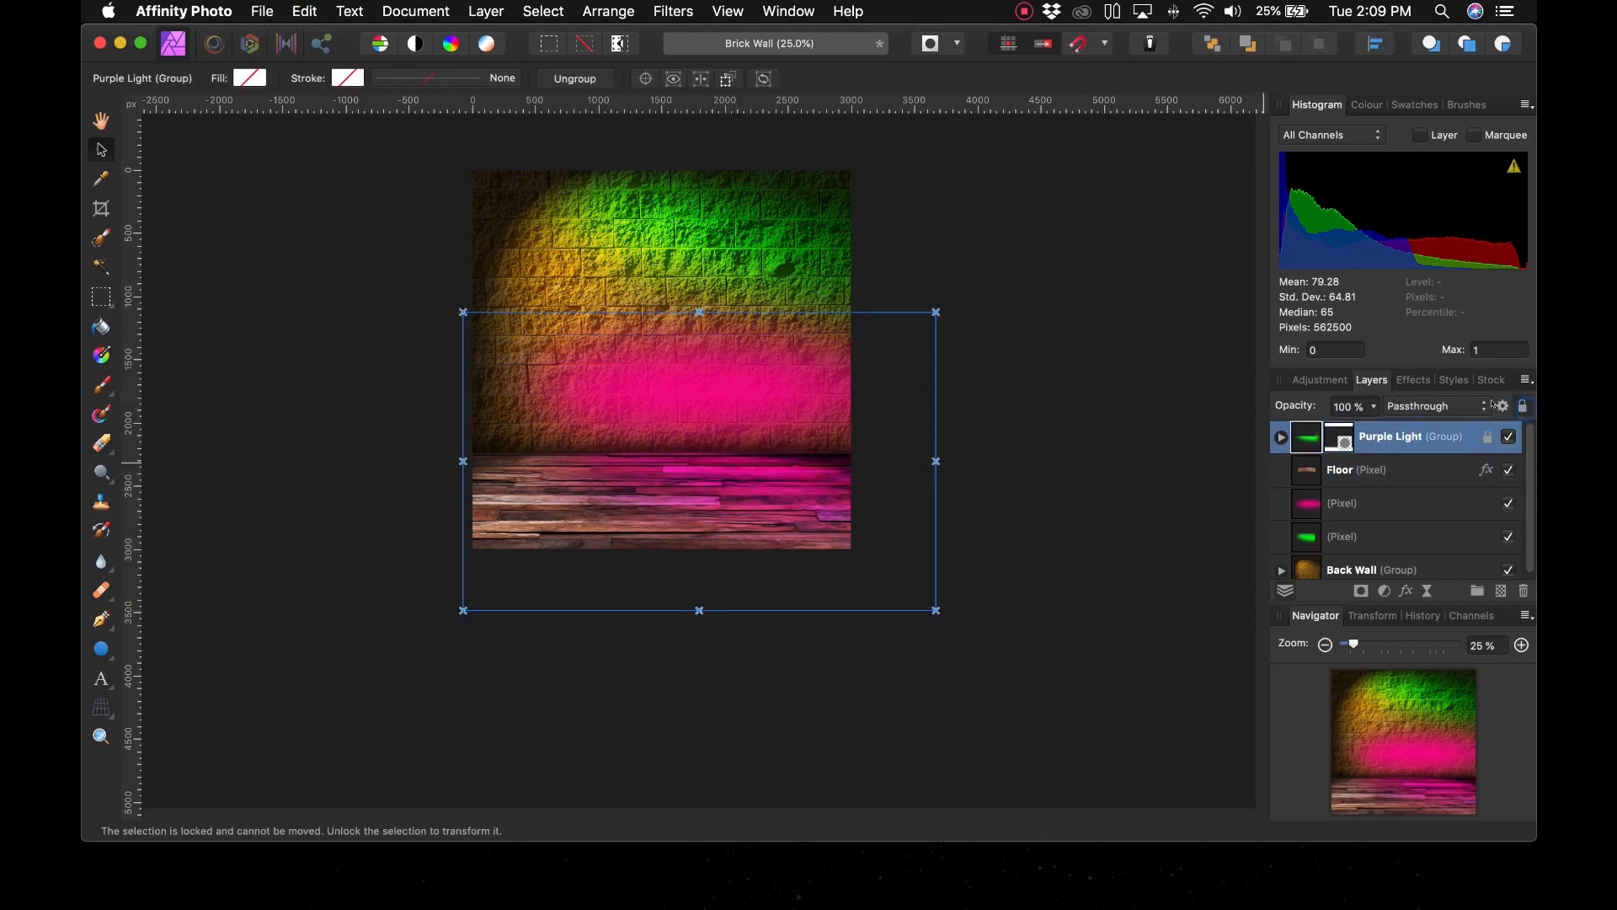
{"action": "left_click", "coordinate": [1068, 441]}
Shift the pink glow toward the wall's lower left and tilt it slightly counter-clockwise
{"action": "left_click", "coordinate": [798, 390]}
{"action": "left_click_drag", "start_coordinate": [798, 390], "coordinate": [770, 419]}
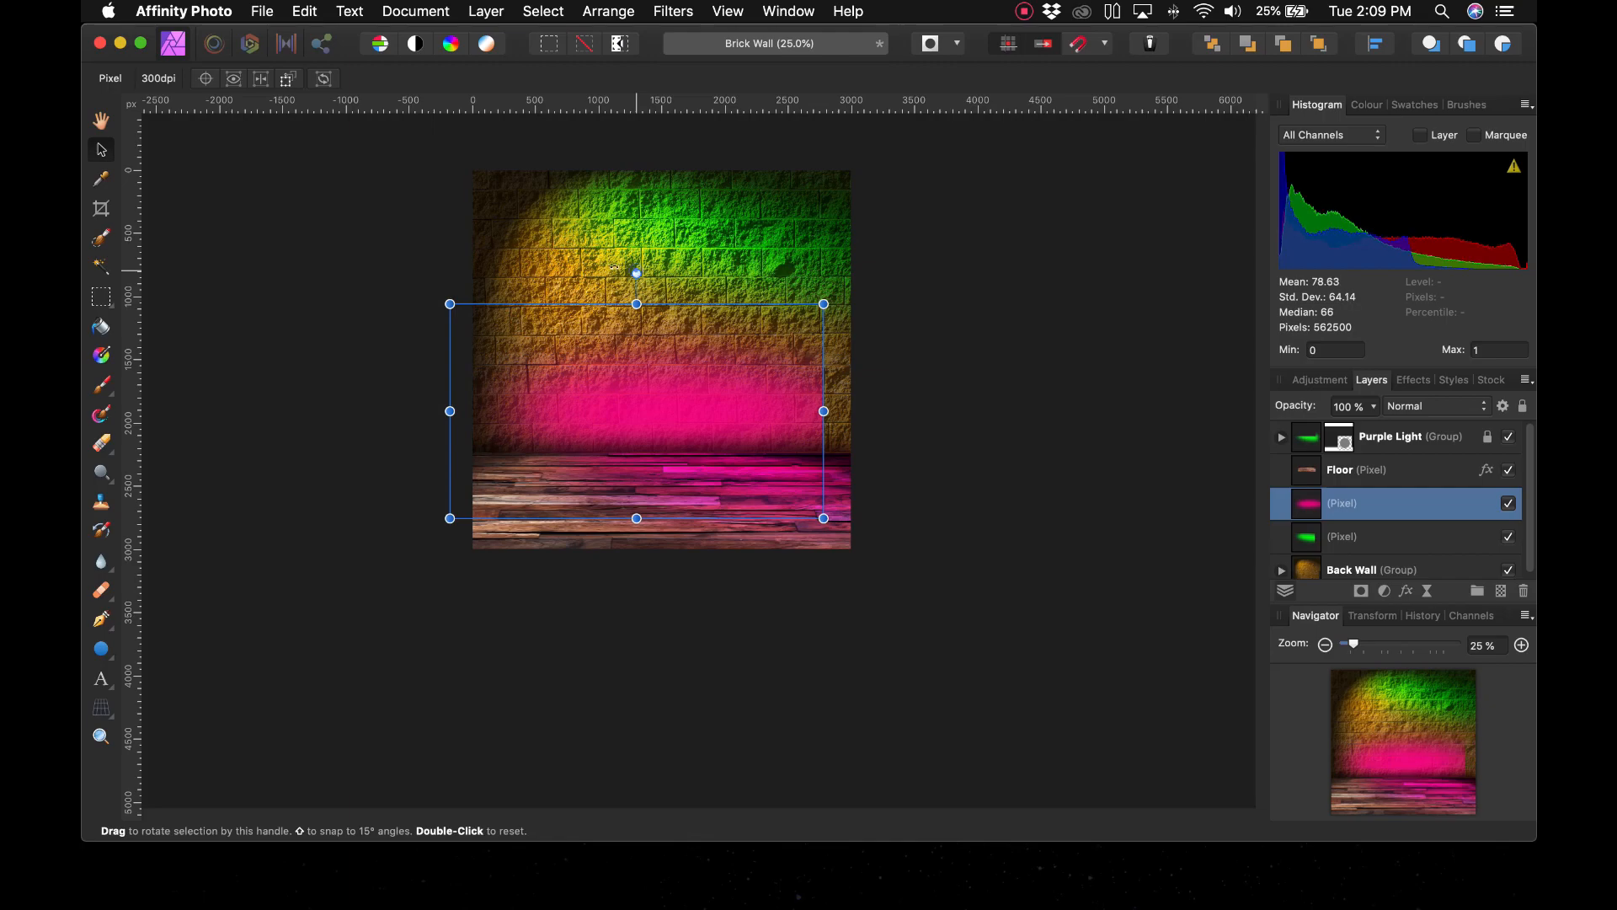
{"action": "left_click_drag", "start_coordinate": [637, 273], "coordinate": [618, 272]}
{"action": "left_click_drag", "start_coordinate": [757, 378], "coordinate": [698, 385]}
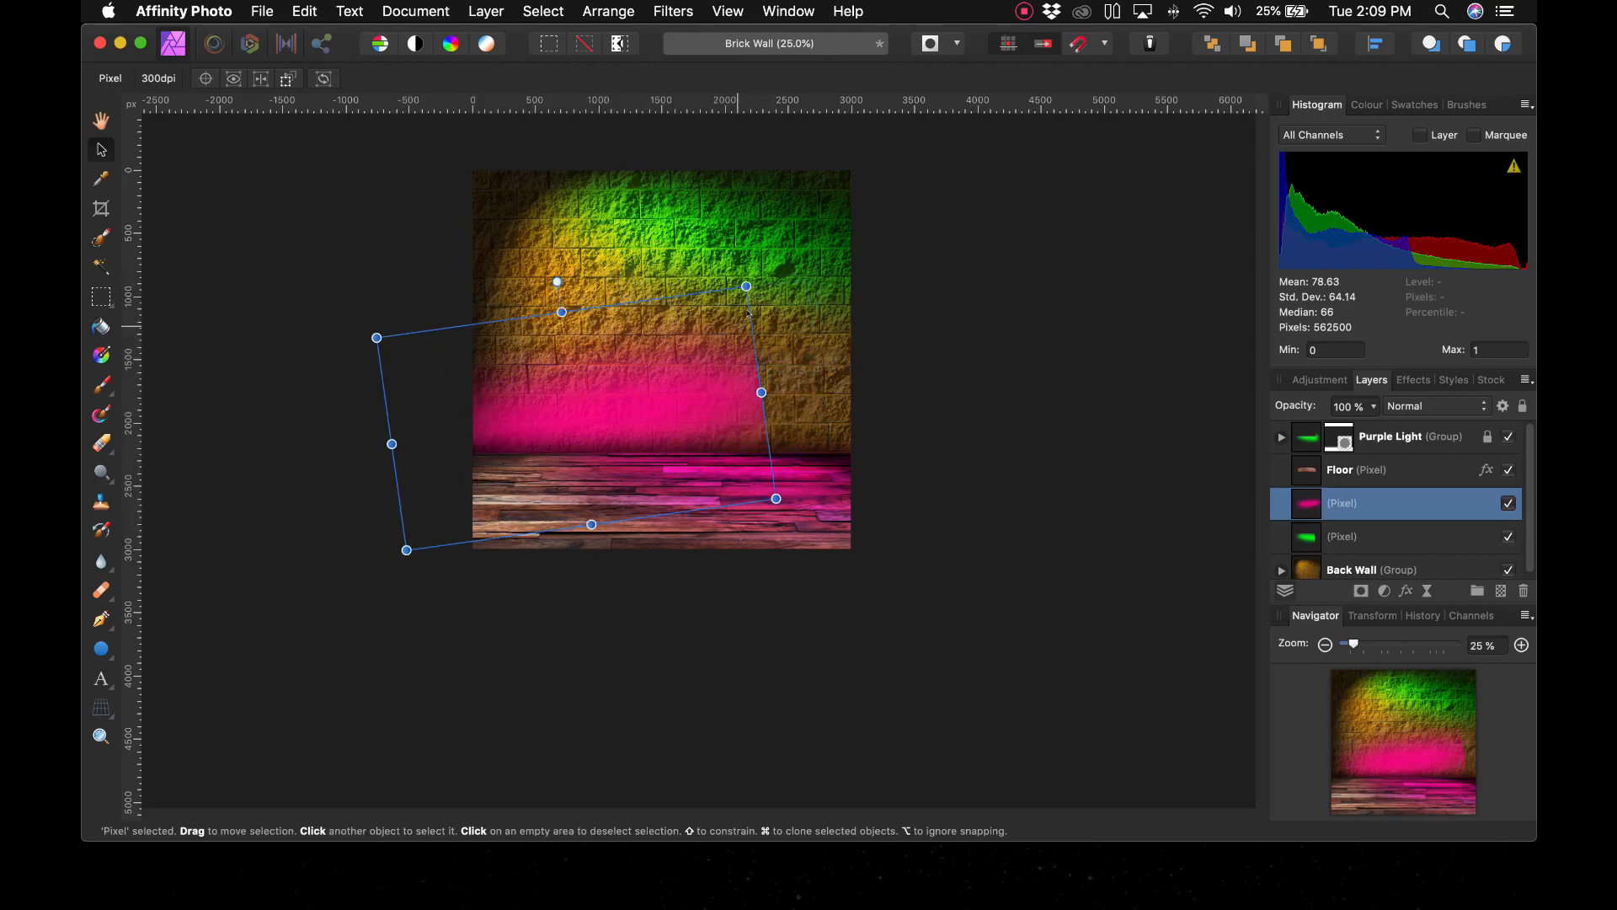
Enlarge the pink glow slightly and rotate it nearly 180 degrees so its hard-cut edge lies outside the canvas
{"action": "left_click_drag", "start_coordinate": [745, 288], "coordinate": [767, 273]}
{"action": "left_click", "coordinate": [961, 412]}
{"action": "left_click", "coordinate": [732, 394]}
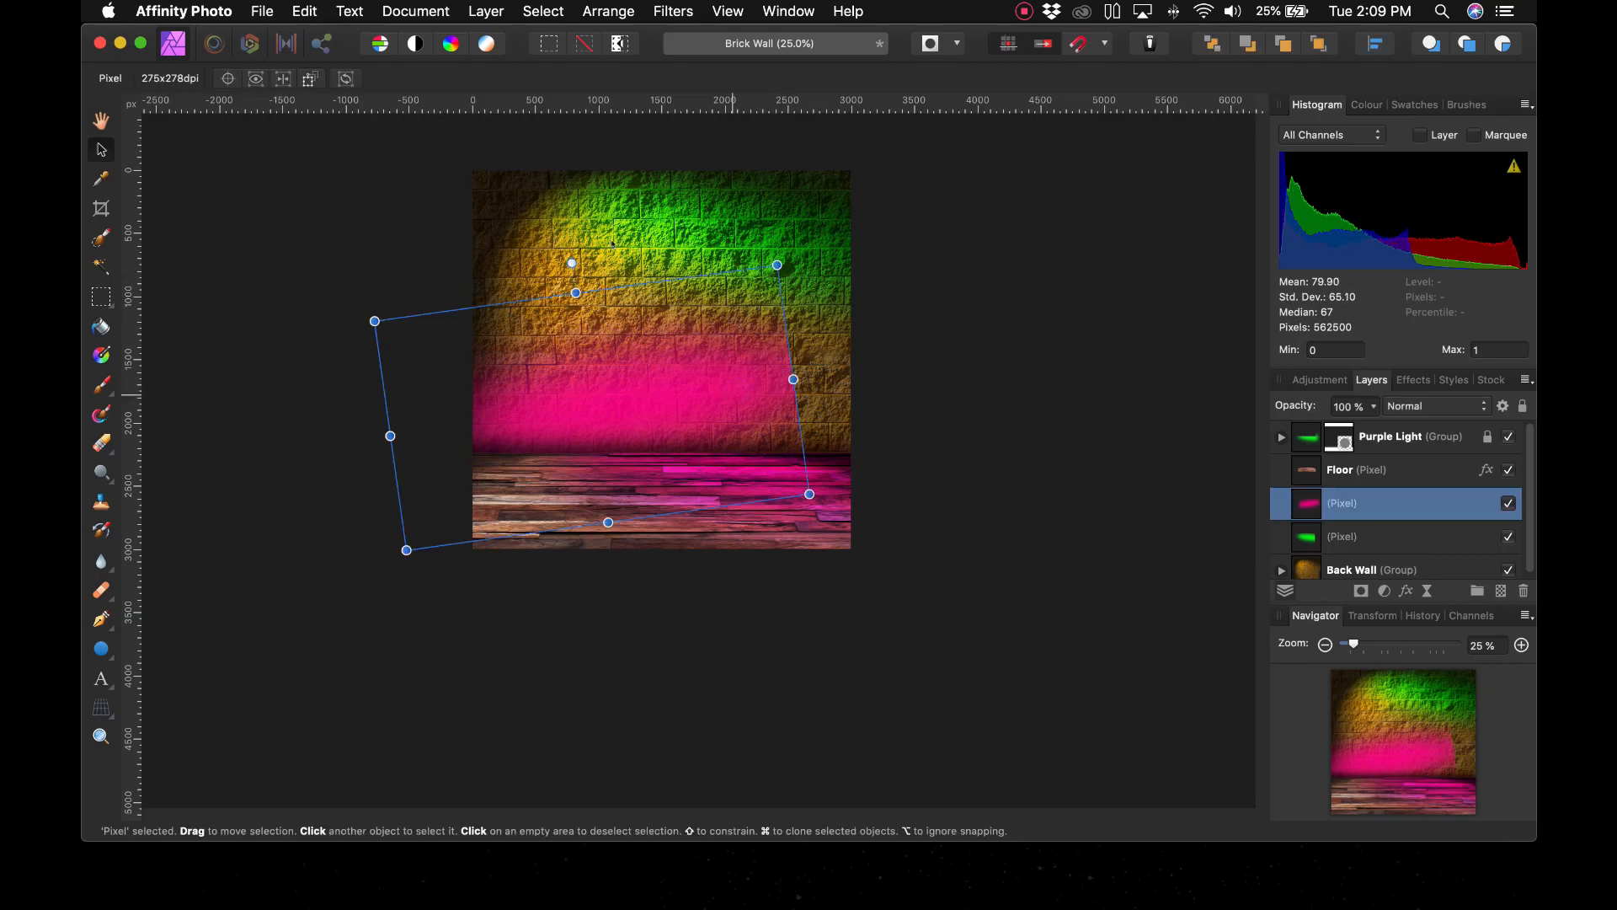
{"action": "left_click_drag", "start_coordinate": [572, 262], "coordinate": [712, 647]}
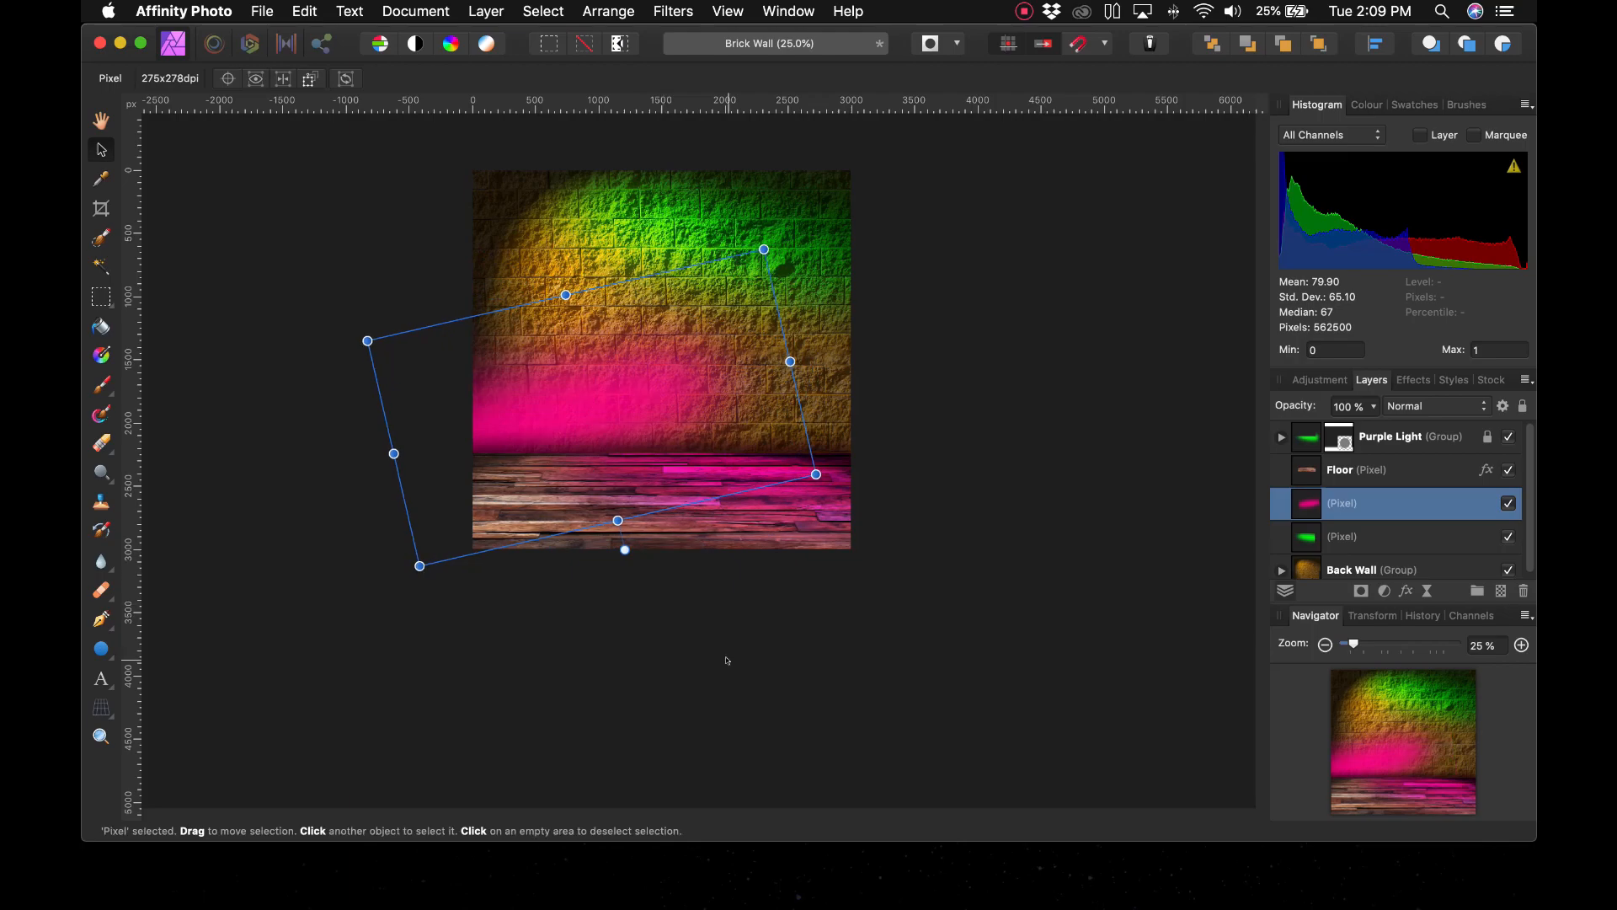
Set the pink glow layer's blend mode to Colour and shift the glow right and down along the wall's base
{"action": "left_click", "coordinate": [1420, 404]}
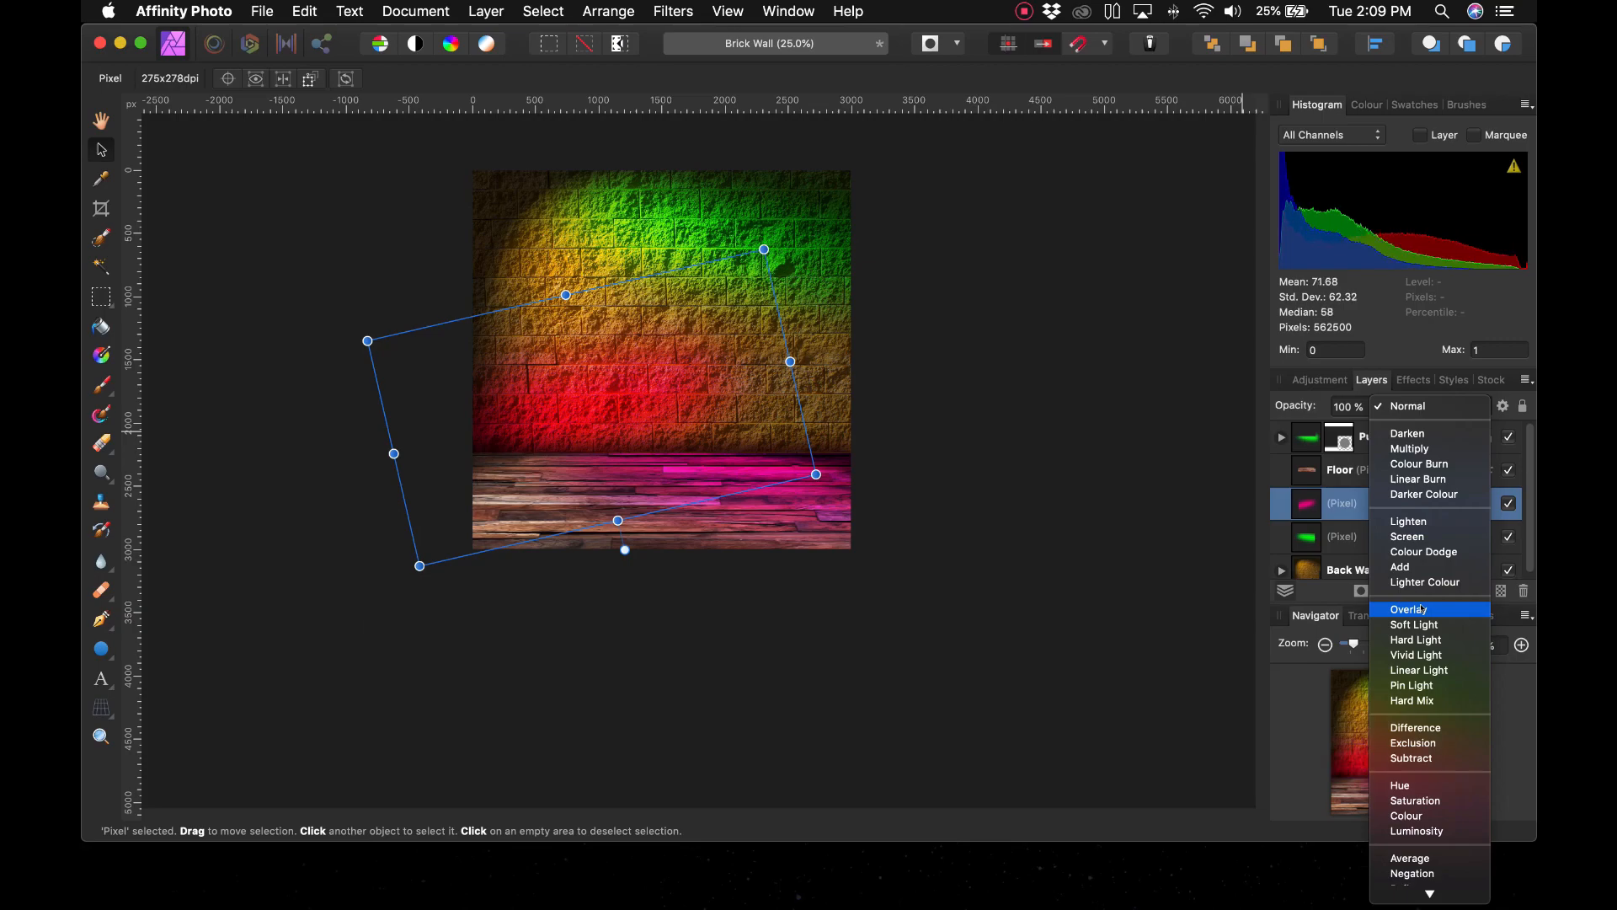
{"action": "left_click", "coordinate": [1421, 609]}
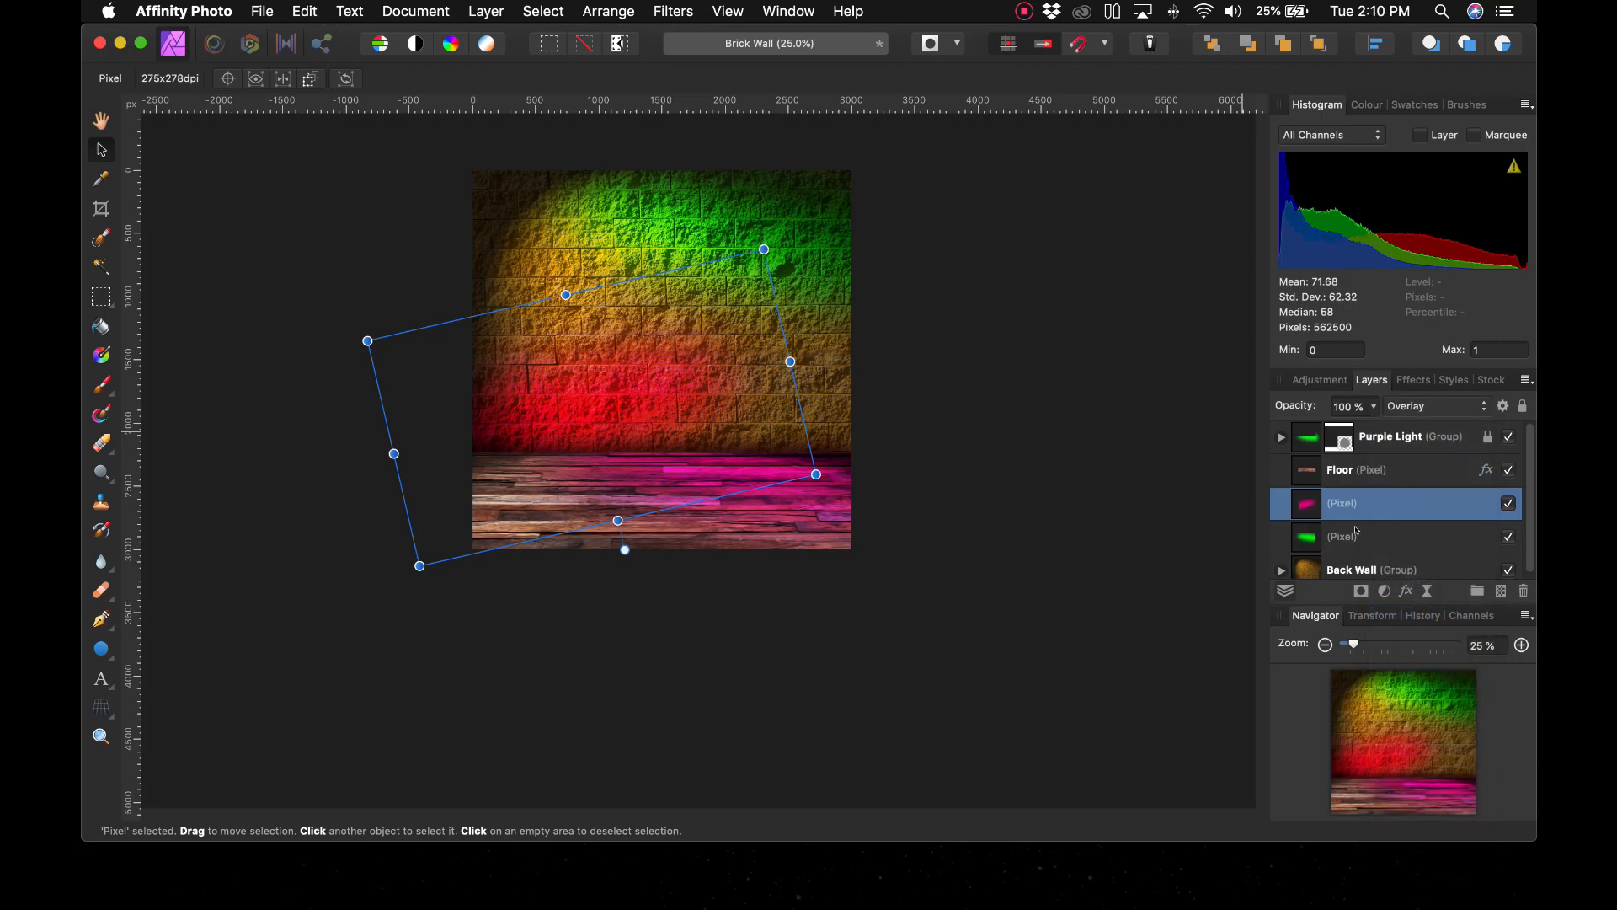
{"action": "left_click", "coordinate": [1429, 405]}
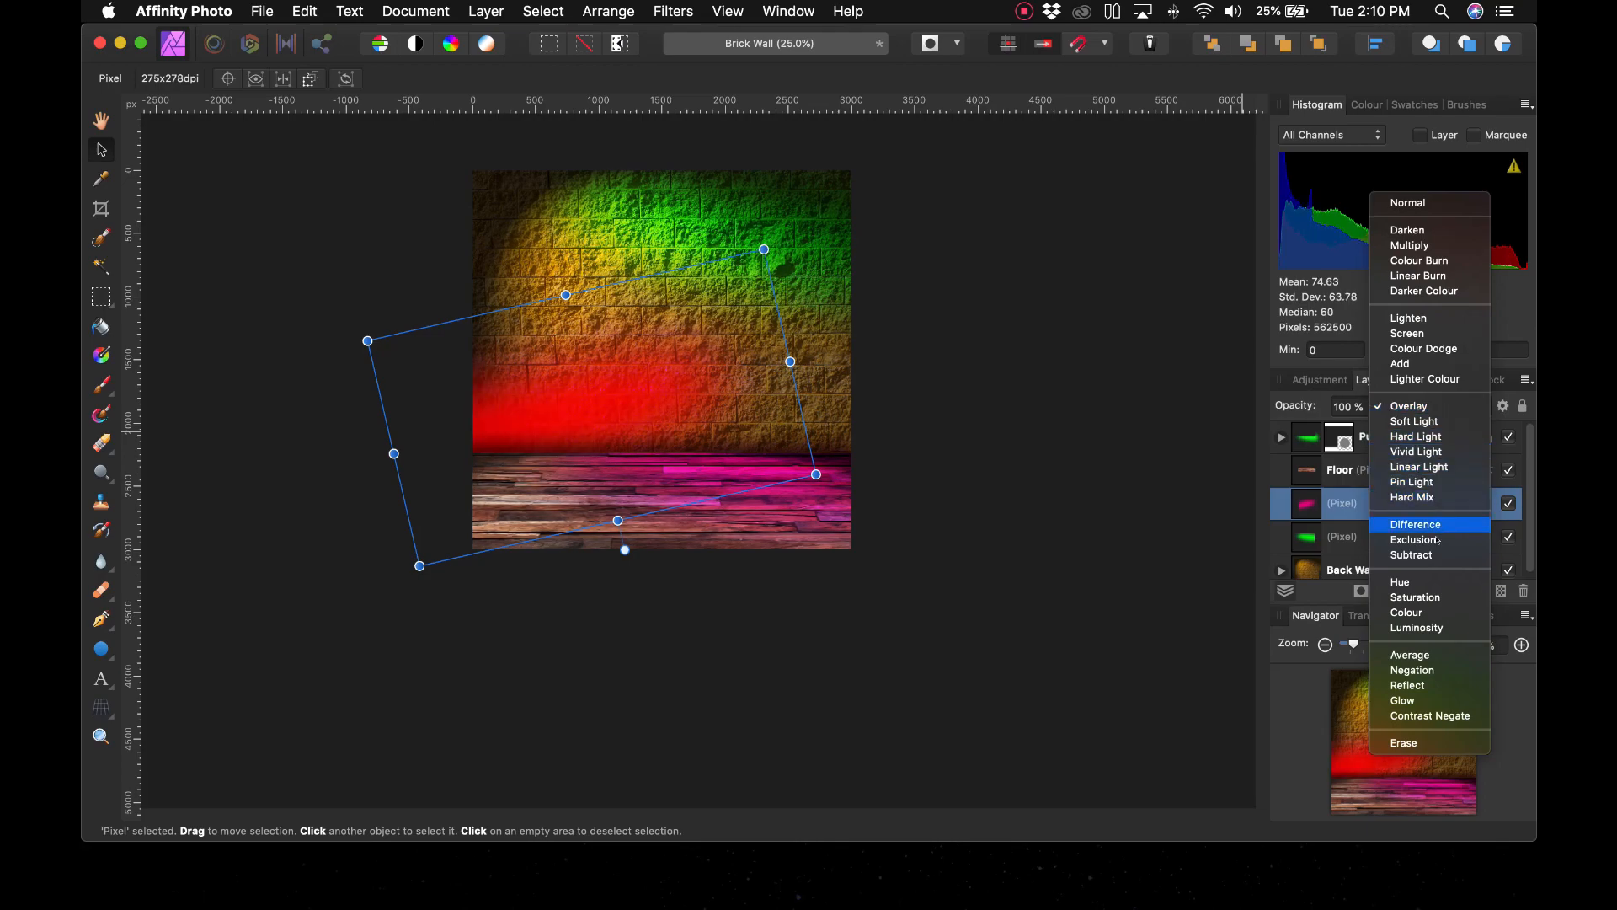
{"action": "left_click", "coordinate": [1430, 612]}
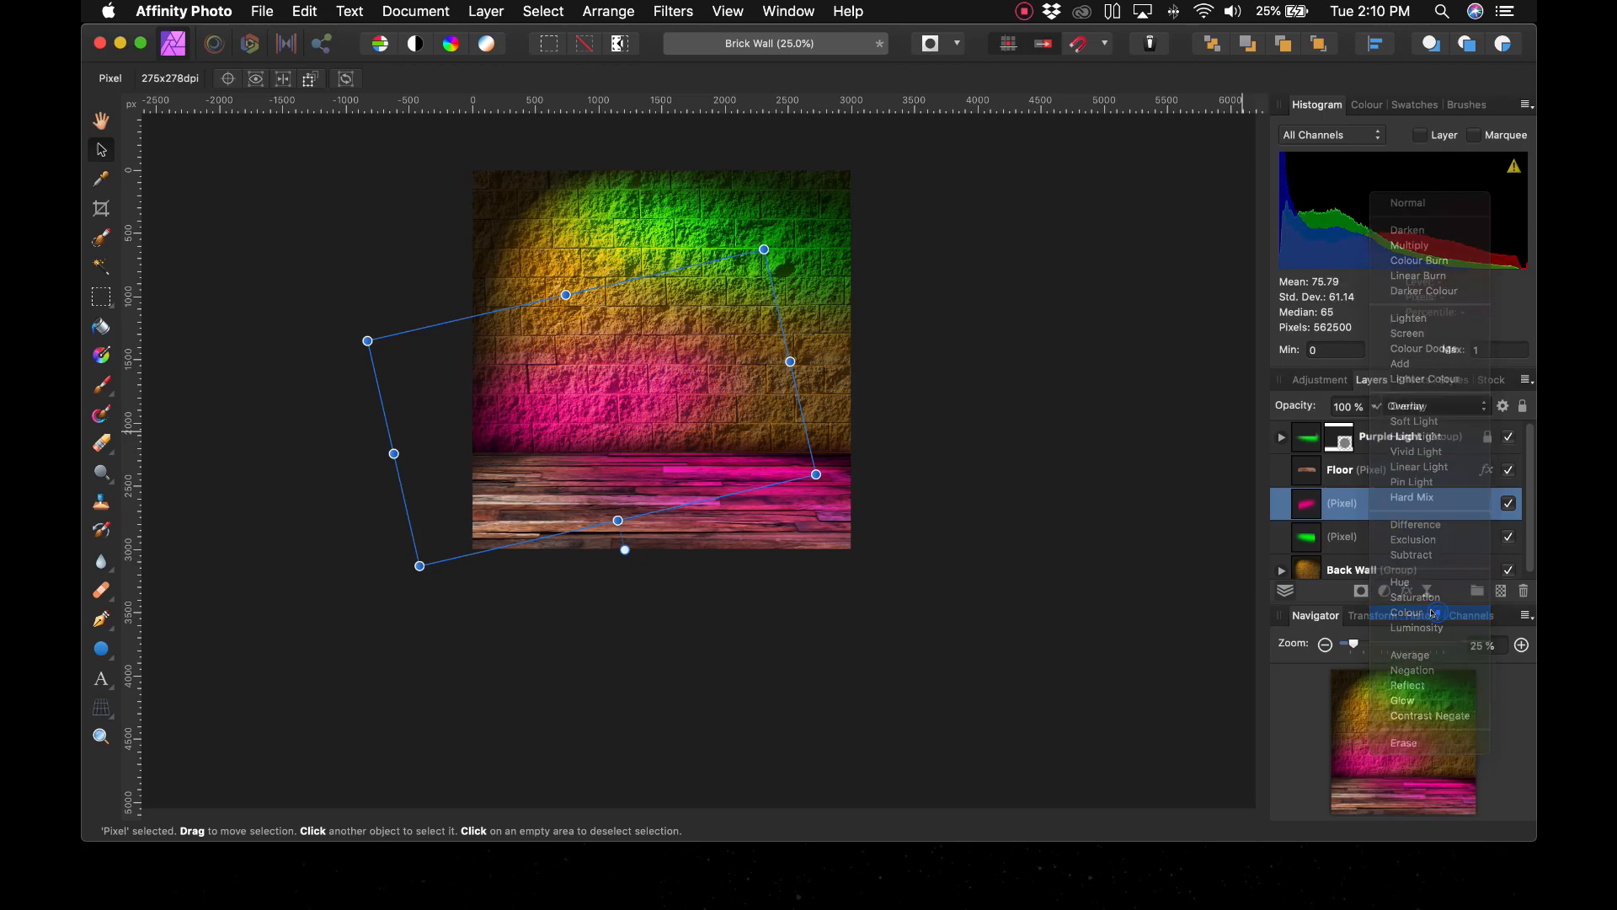
{"action": "left_click", "coordinate": [1104, 608]}
{"action": "left_click_drag", "start_coordinate": [701, 402], "coordinate": [759, 432]}
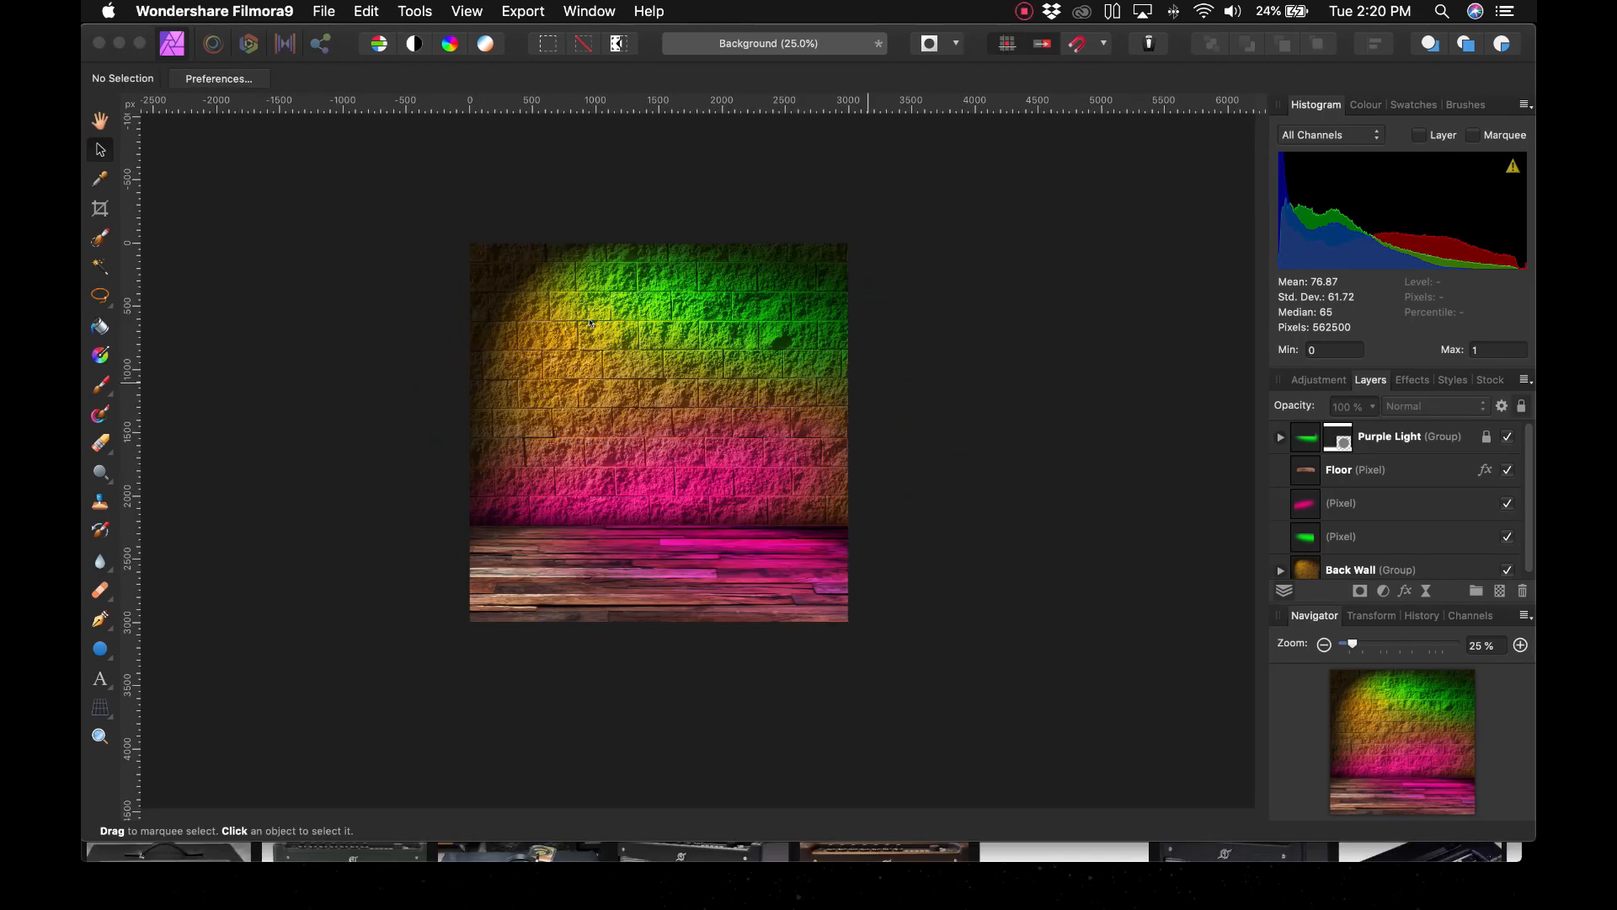
Open Jam Night Original 3000px from the folder 3. Different Sizes Same File | Facebook Sizes & A6
{"action": "left_click", "coordinate": [340, 187]}
{"action": "left_click", "coordinate": [262, 11]}
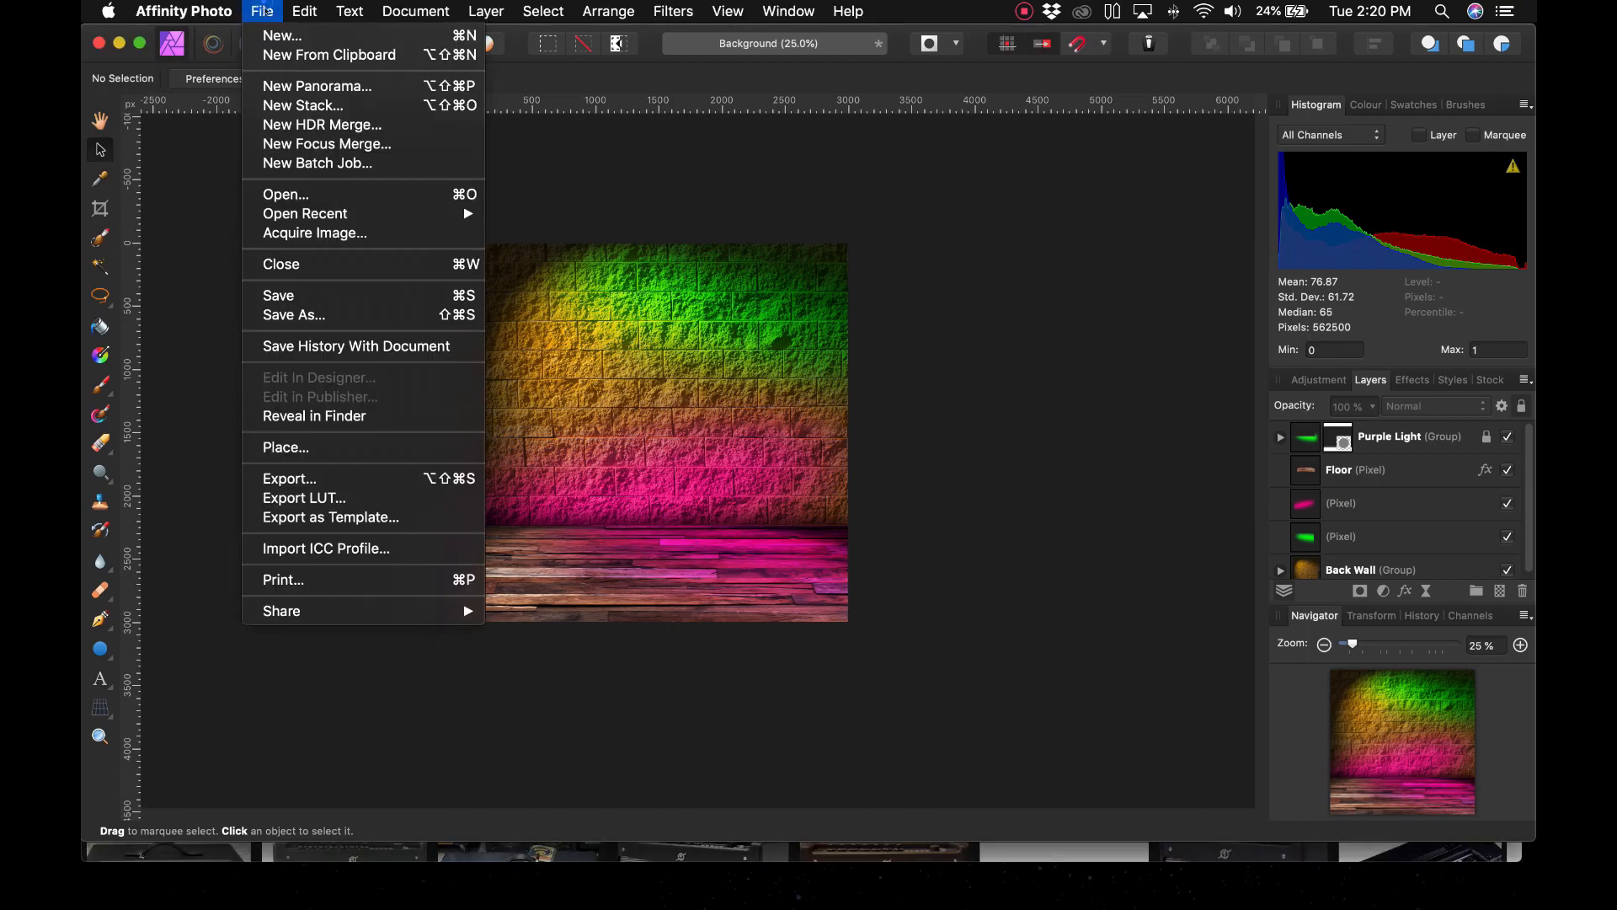
{"action": "left_click", "coordinate": [317, 188]}
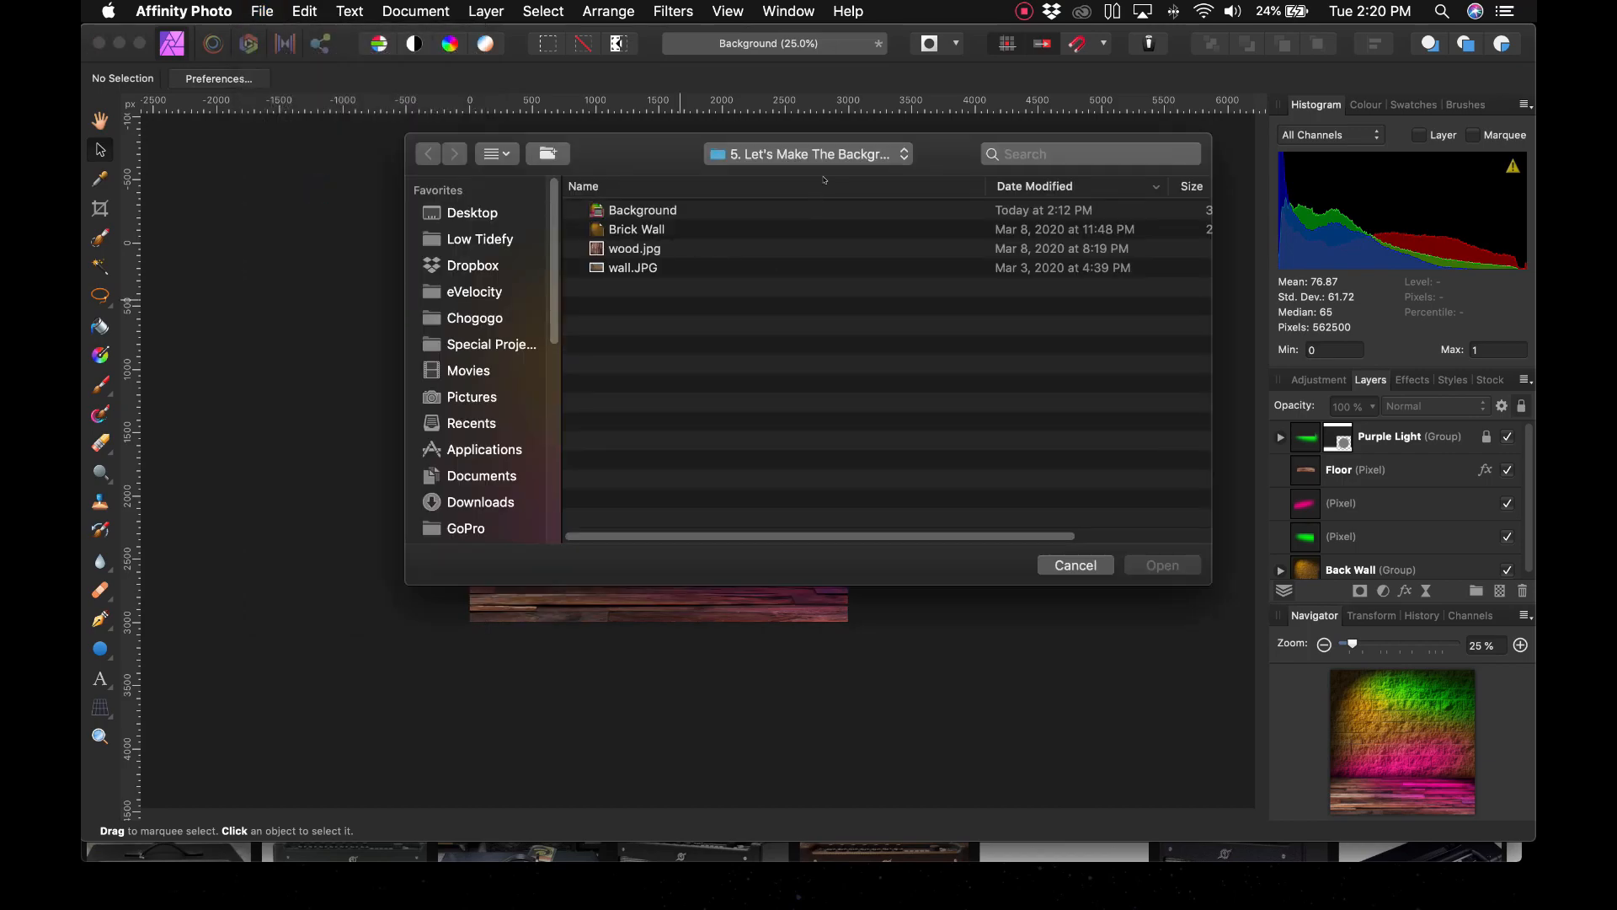
{"action": "left_click", "coordinate": [817, 154]}
{"action": "left_click", "coordinate": [825, 177]}
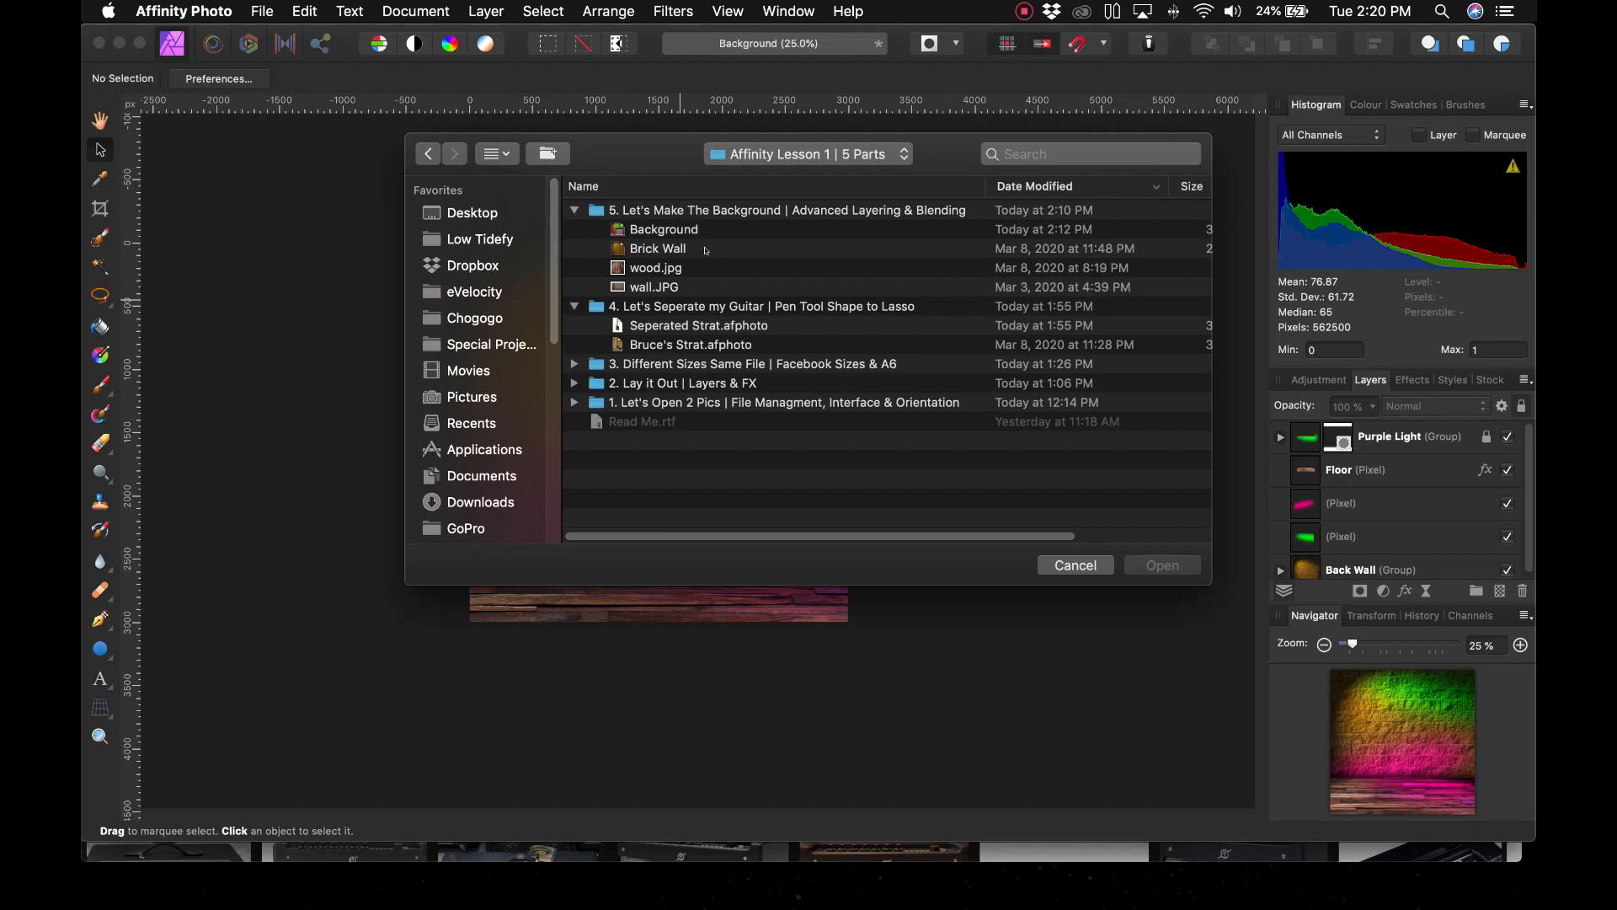
{"action": "left_click", "coordinate": [697, 229]}
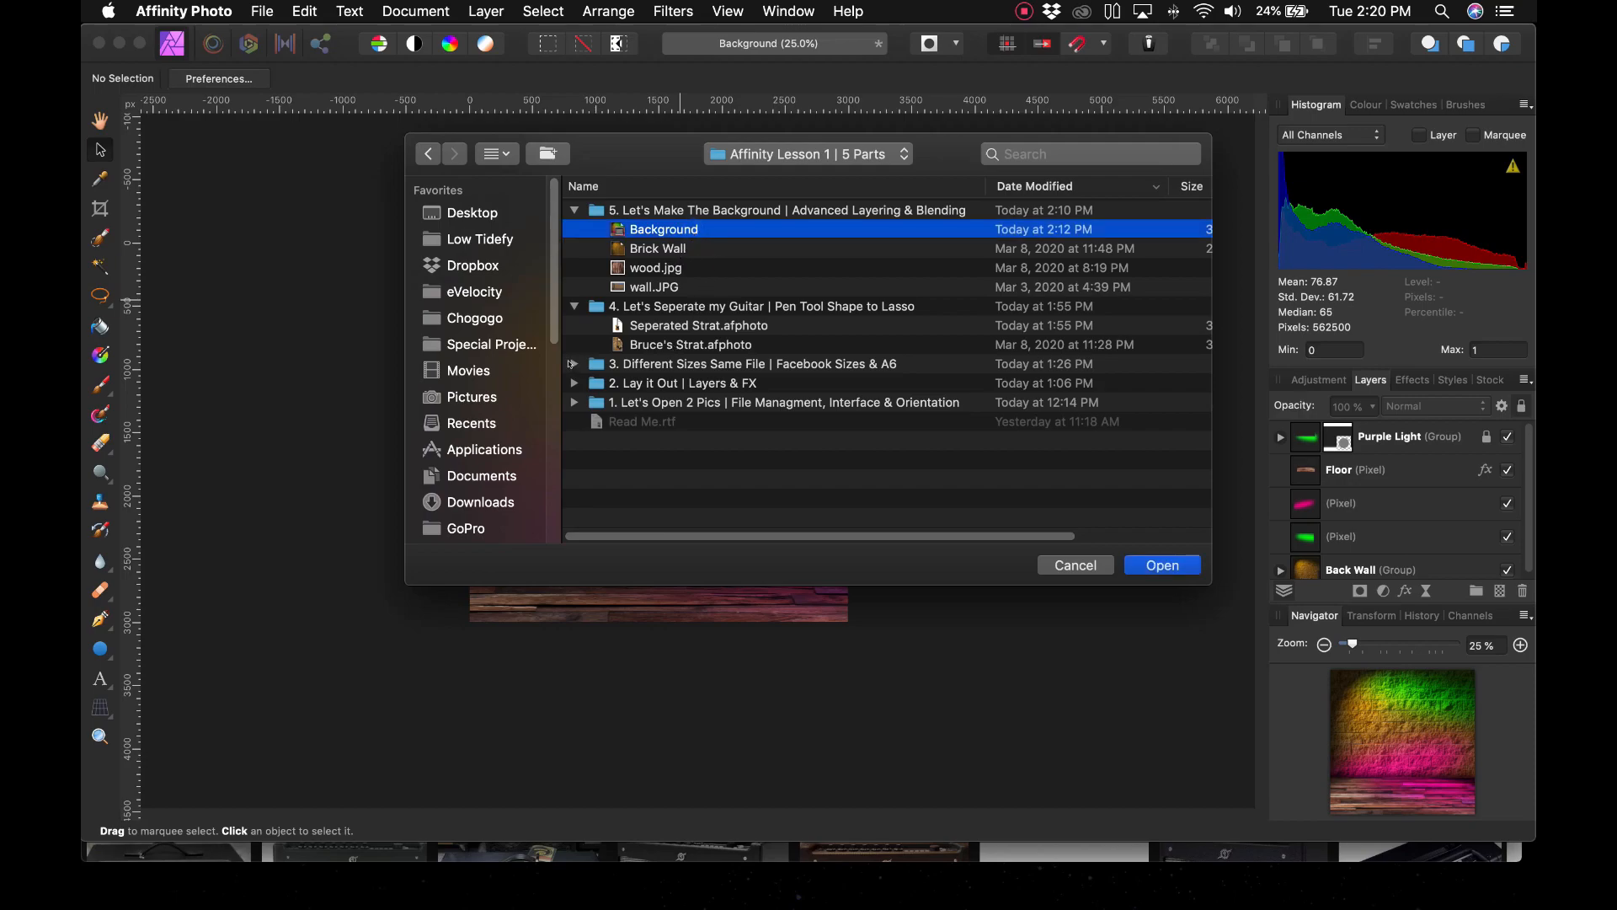
{"action": "left_click", "coordinate": [572, 363]}
{"action": "left_click", "coordinate": [669, 402]}
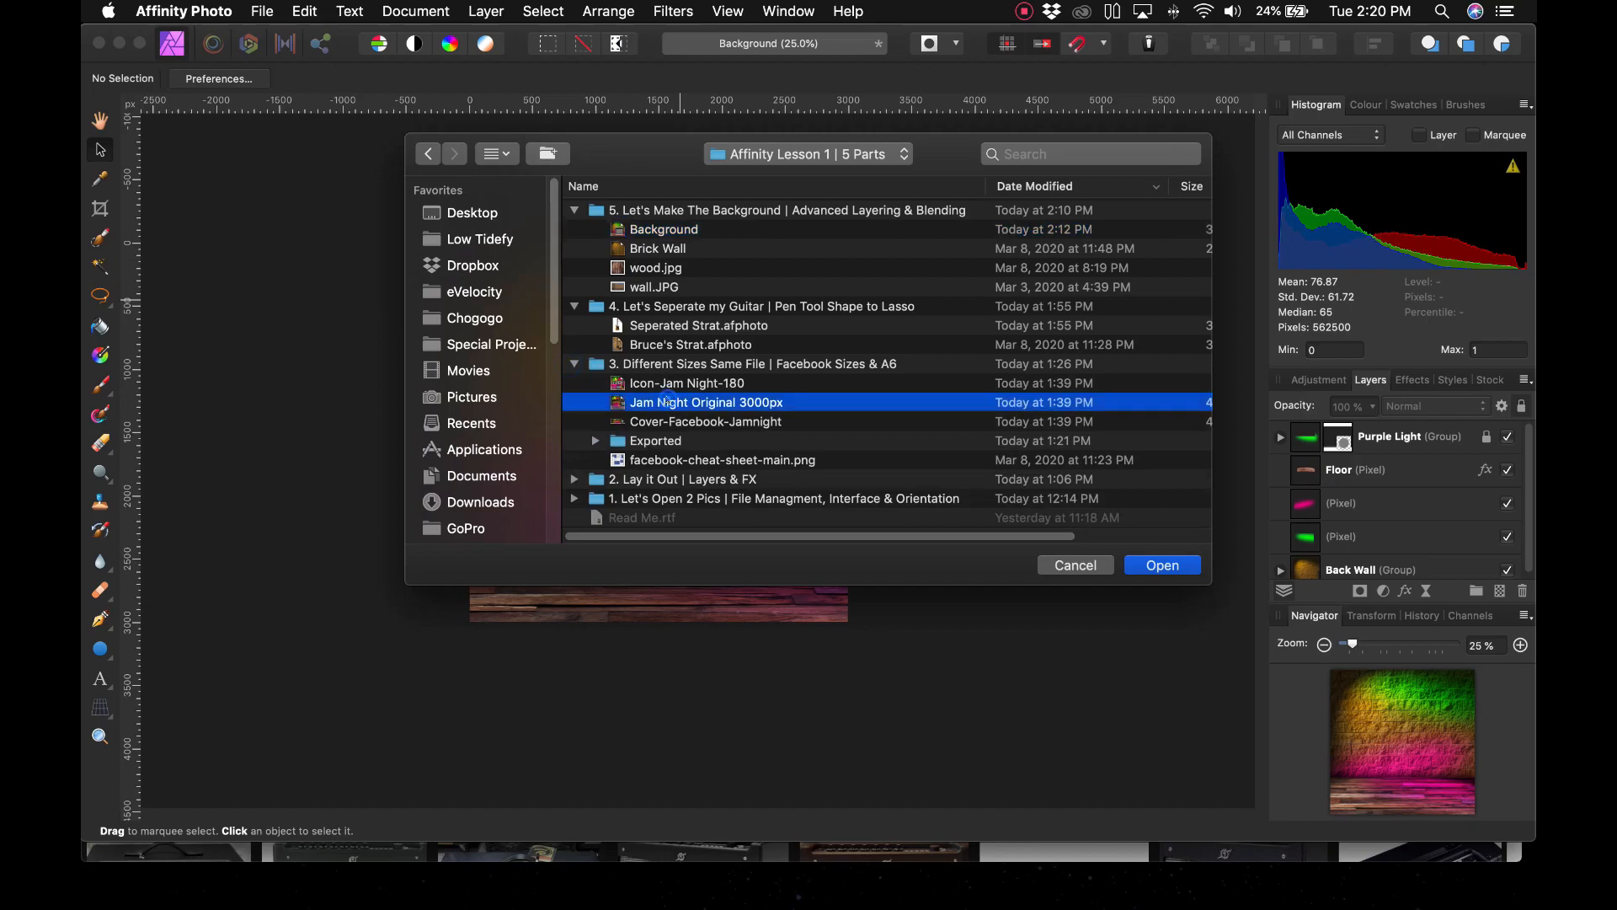
{"action": "left_click", "coordinate": [1137, 564]}
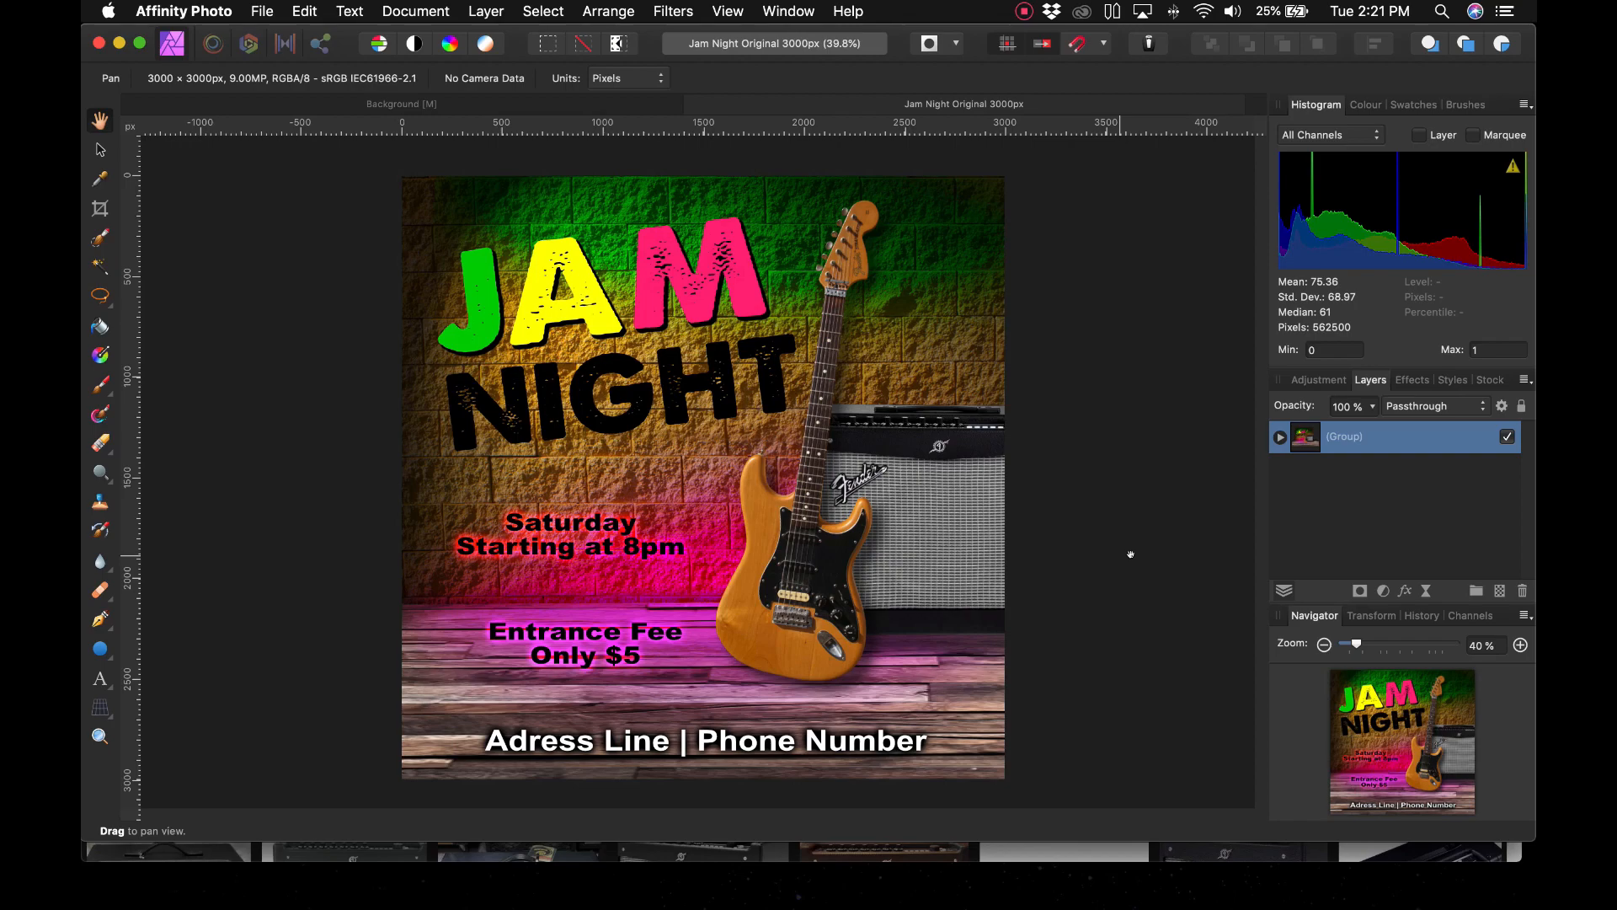
{"action": "left_click", "coordinate": [1023, 11]}
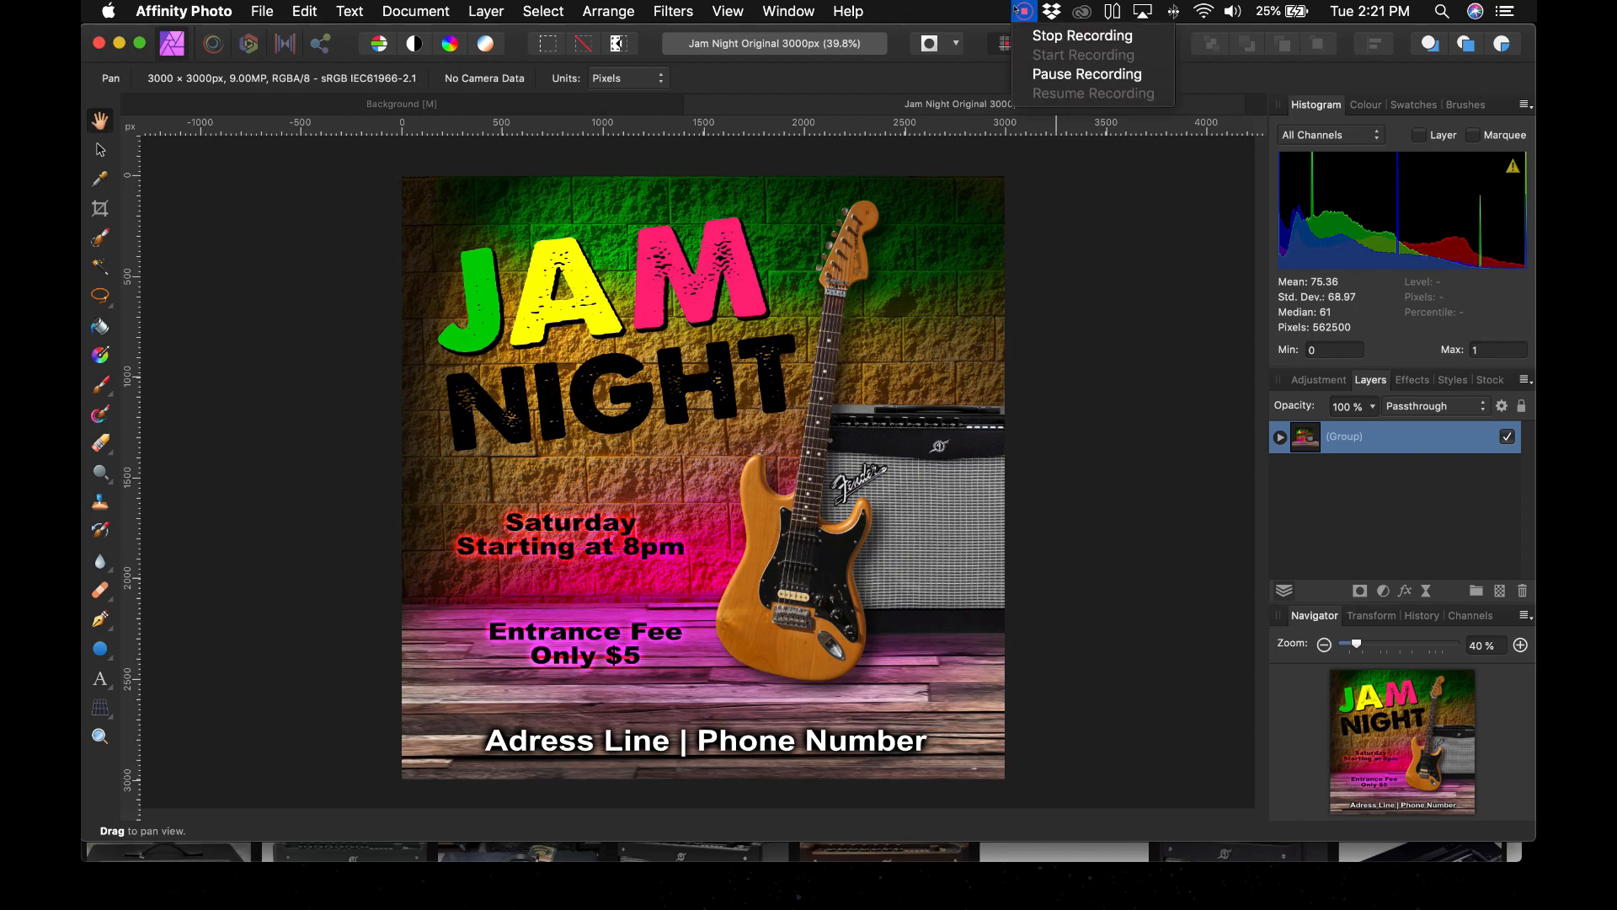